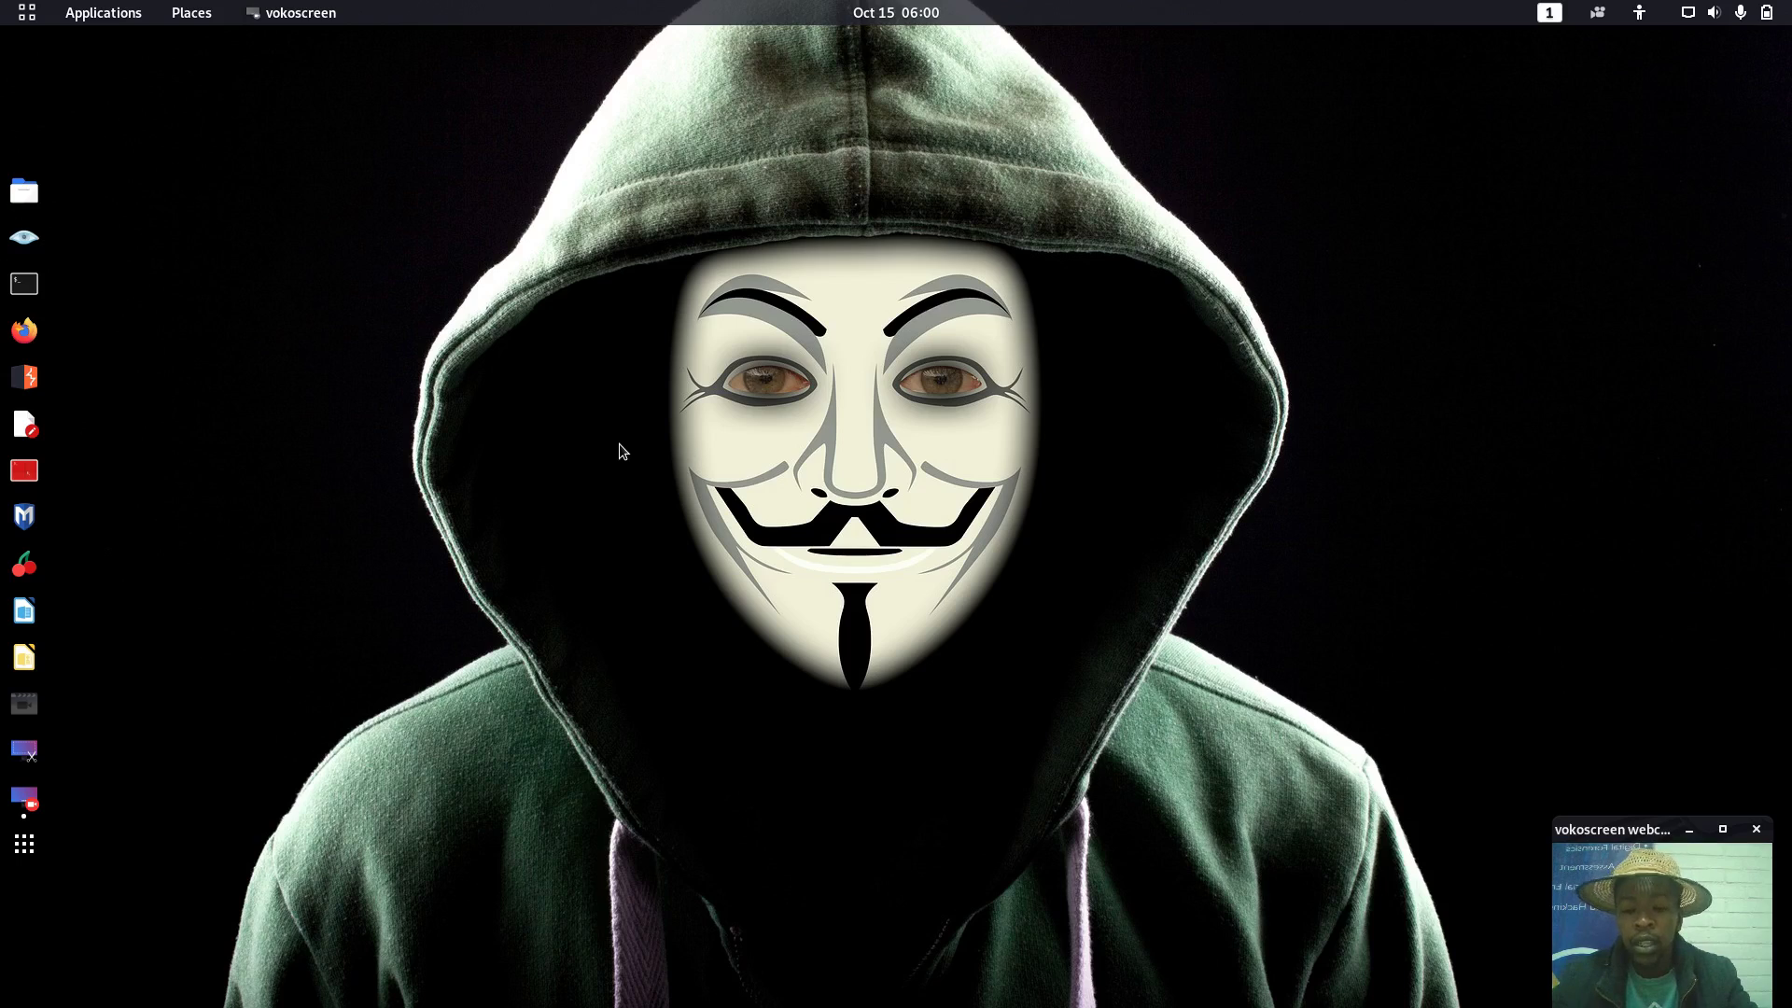
# Launch VirtualBox from the GNOME activities search by typing 'vi'
pyautogui.press('super')
pyautogui.write('vi')
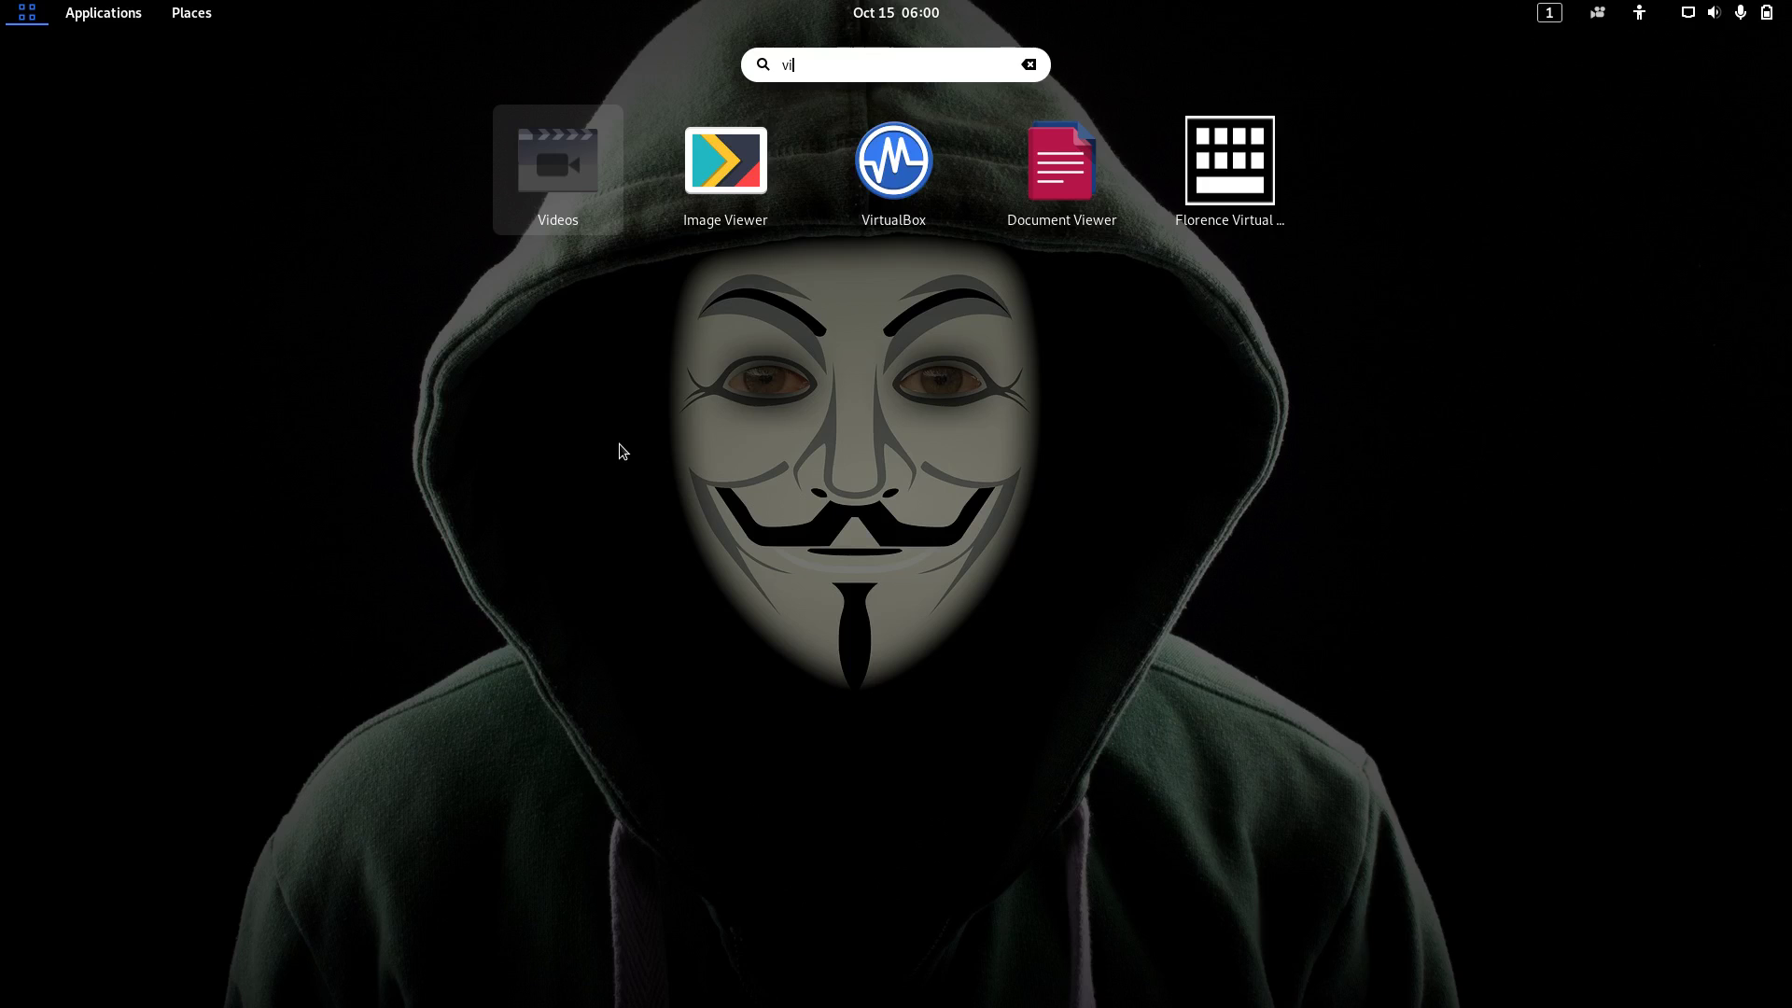
pyautogui.press('Right')
pyautogui.press('Right')
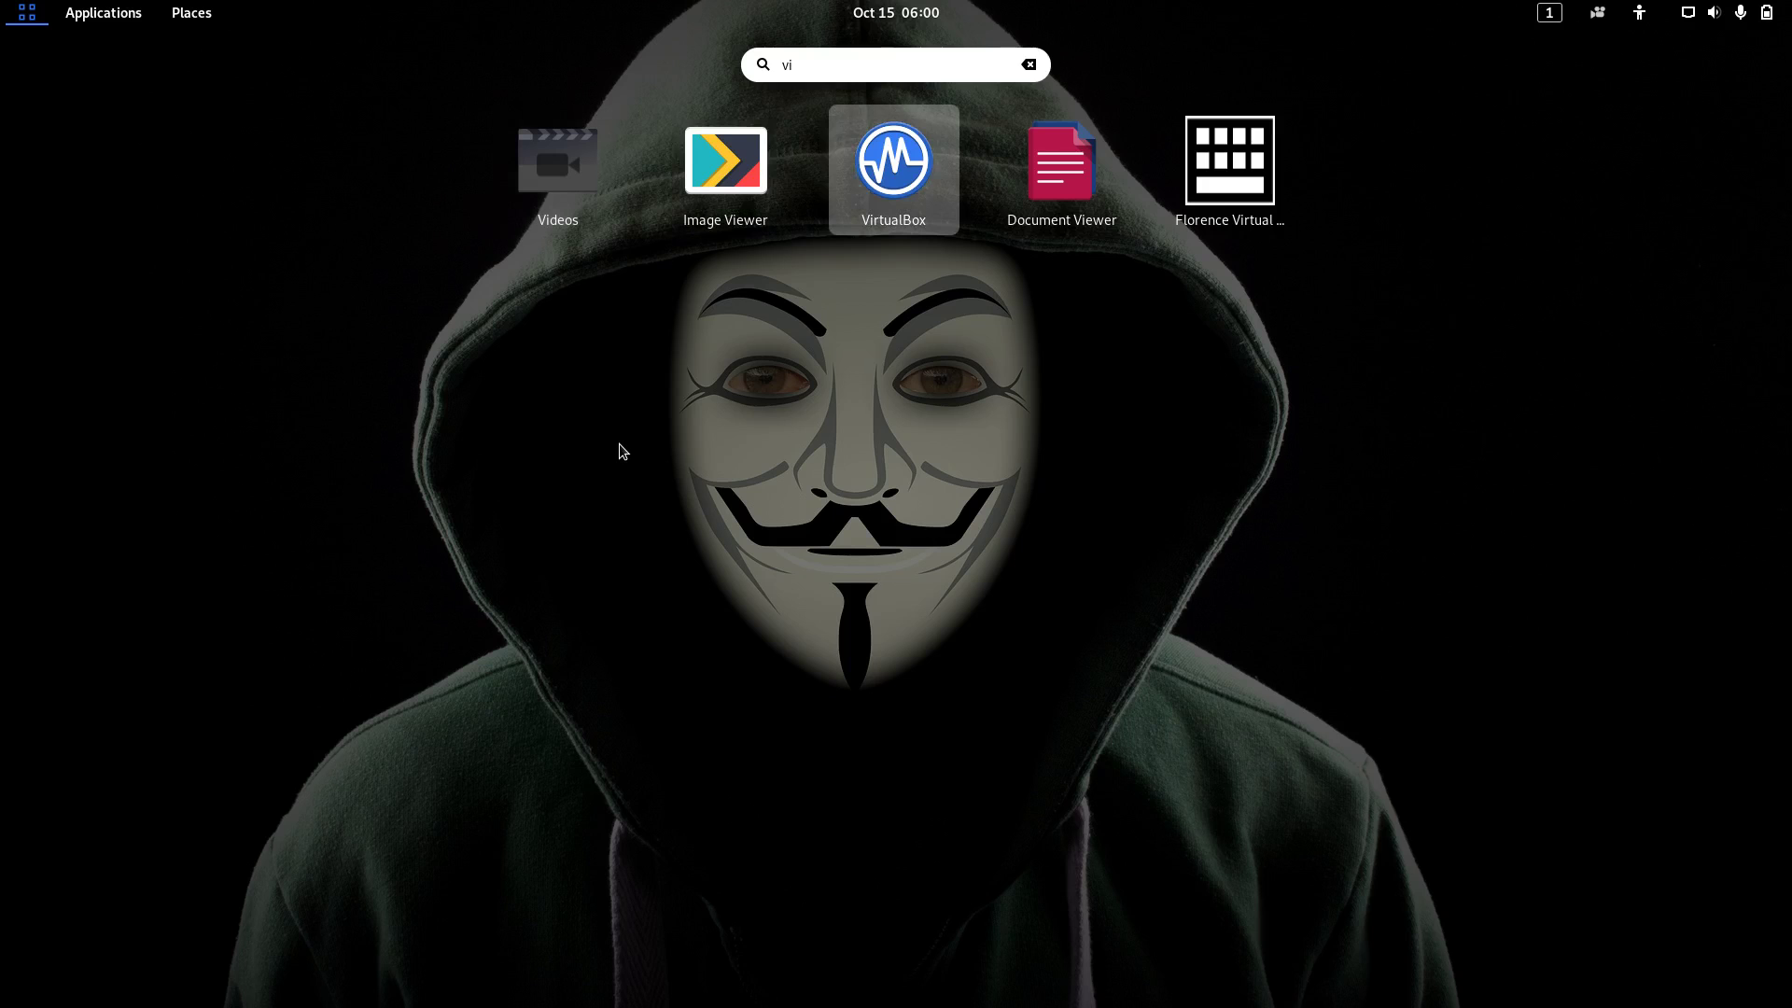
pyautogui.press('Return')
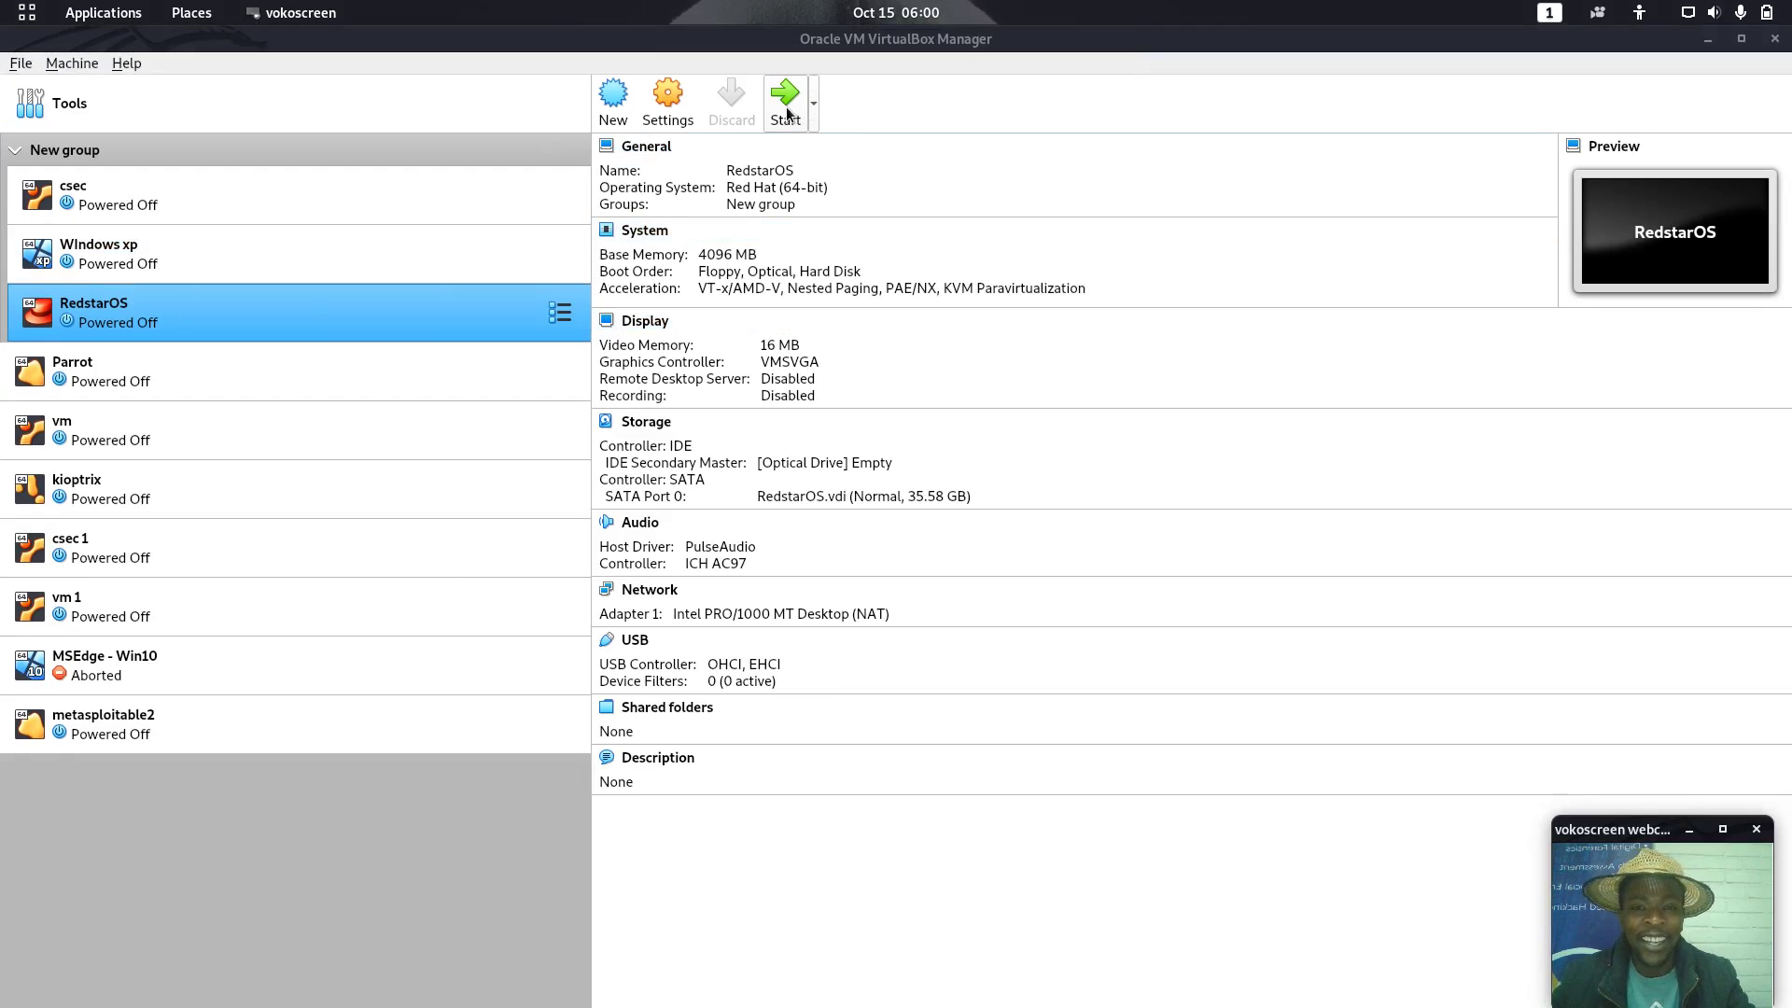
# Start the RedstarOS VM, move its window higher, and dismiss the keyboard auto-capture notice
pyautogui.click(785, 97)
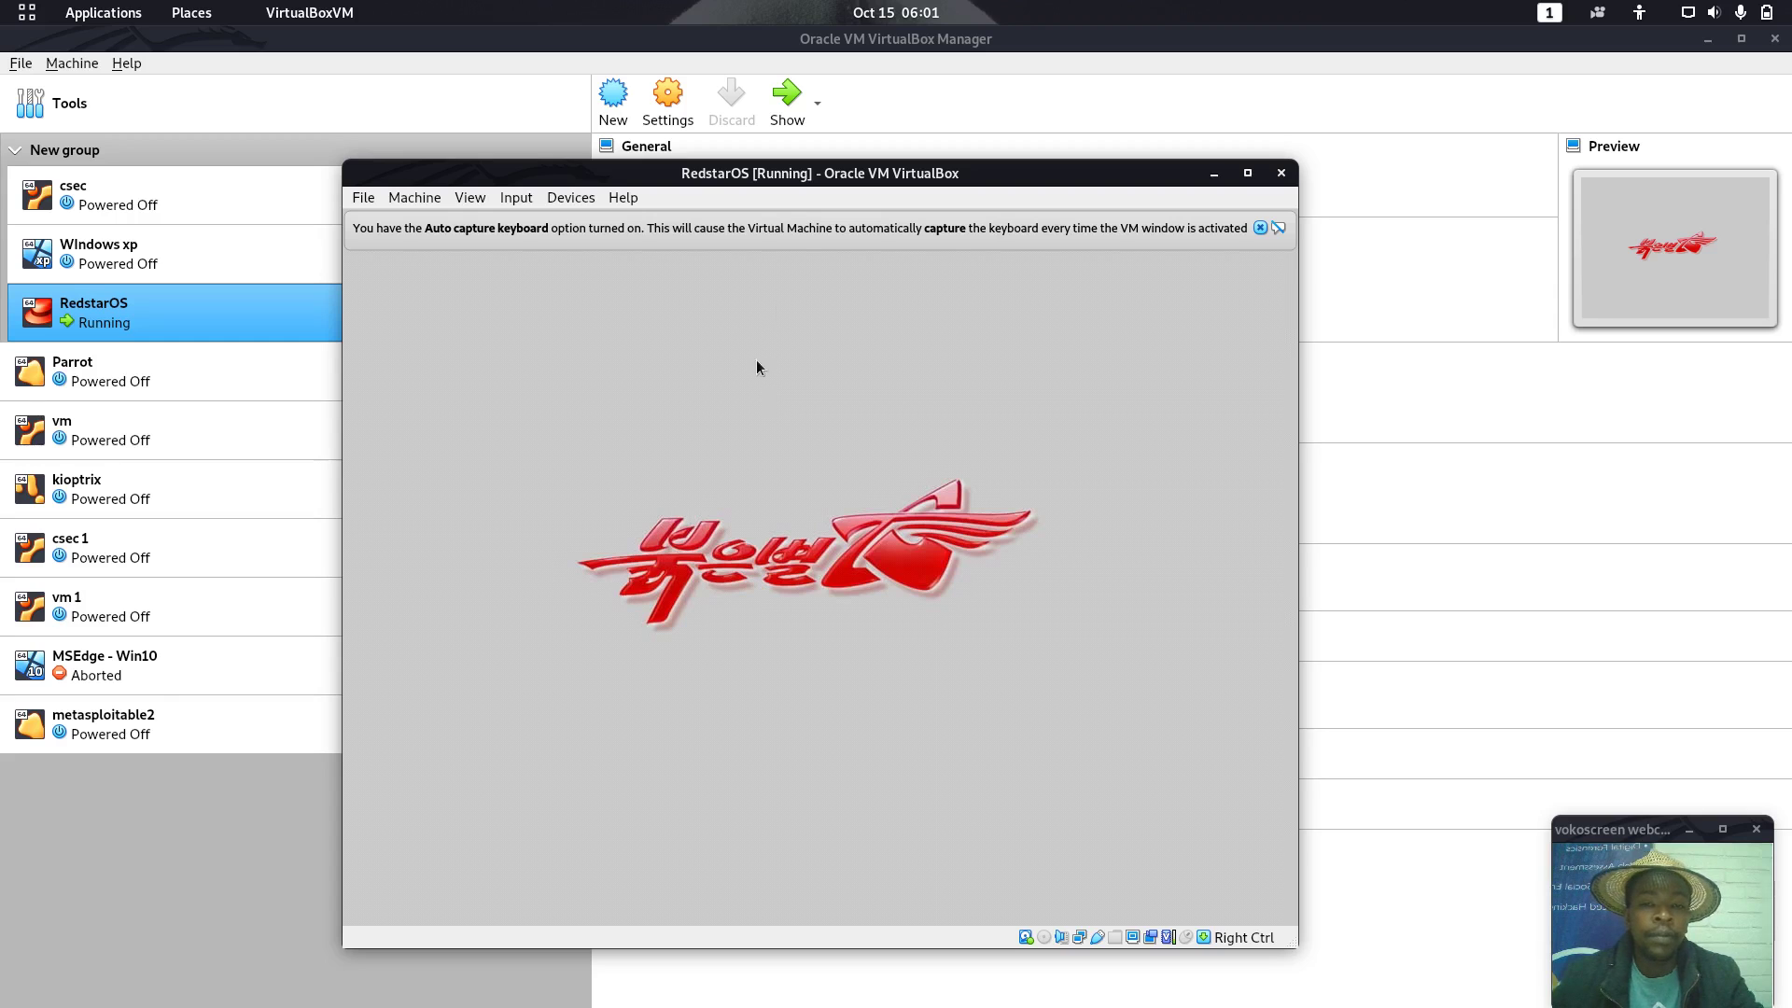
pyautogui.moveTo(1022, 177); pyautogui.dragTo(1038, 106)
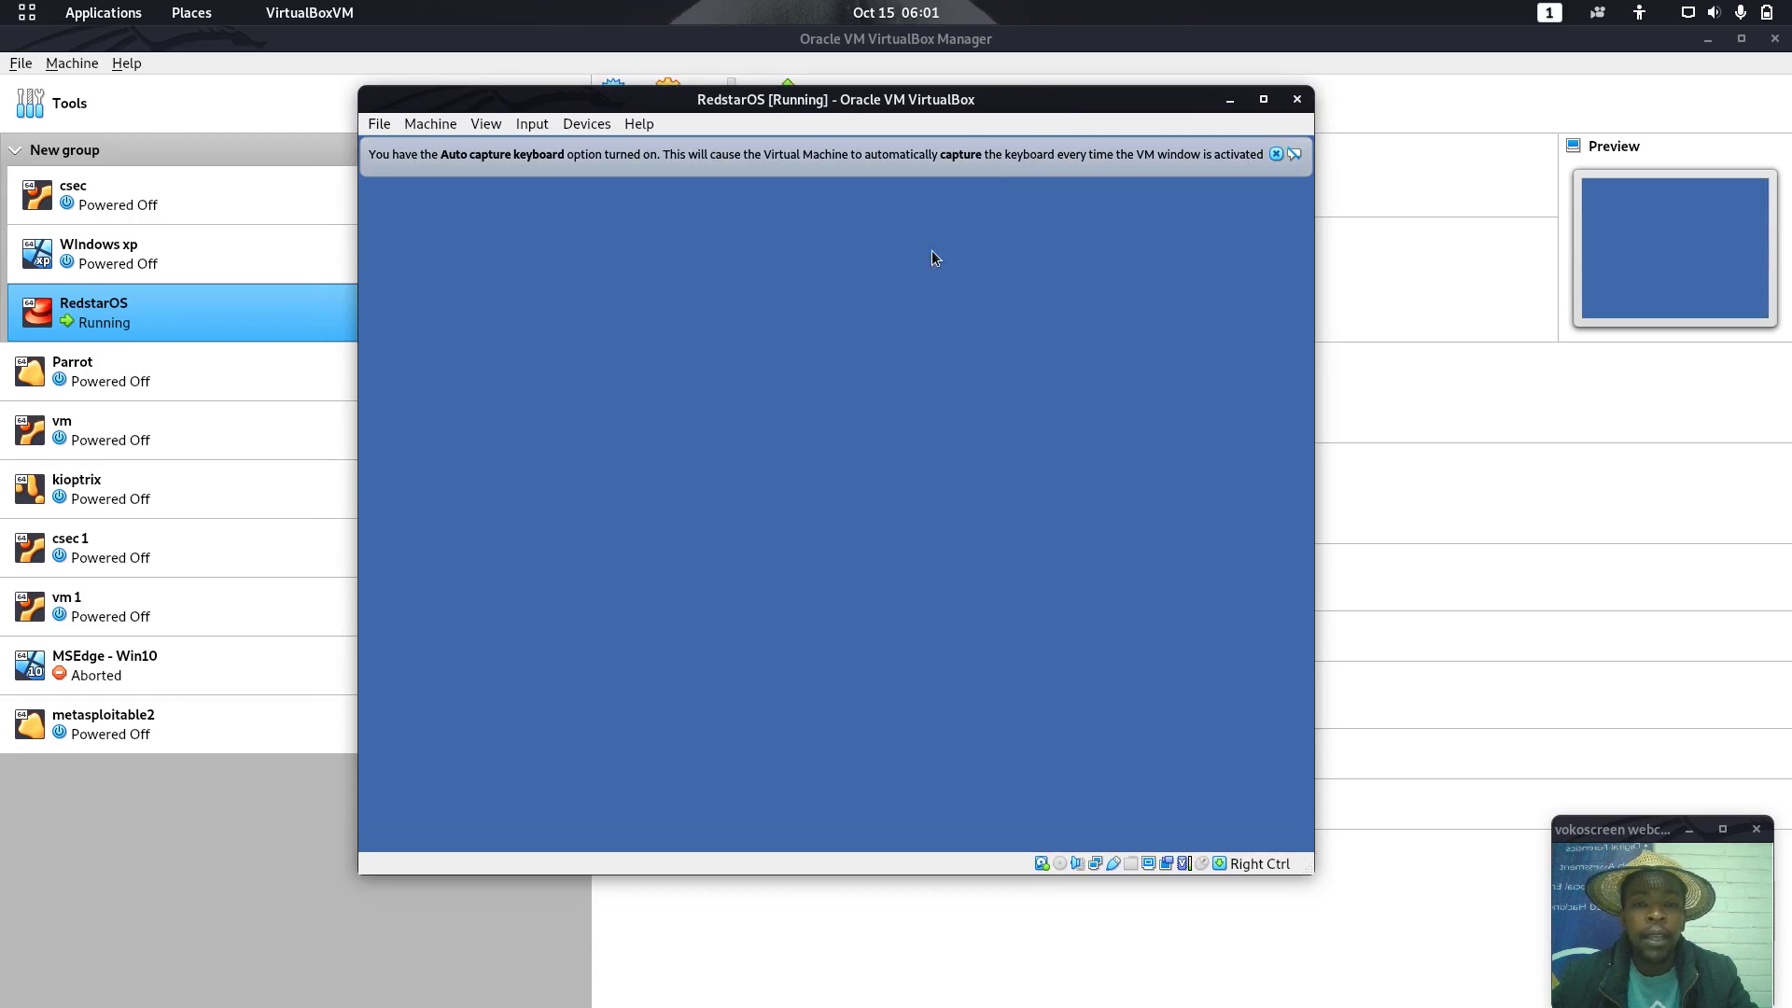
pyautogui.click(1276, 156)
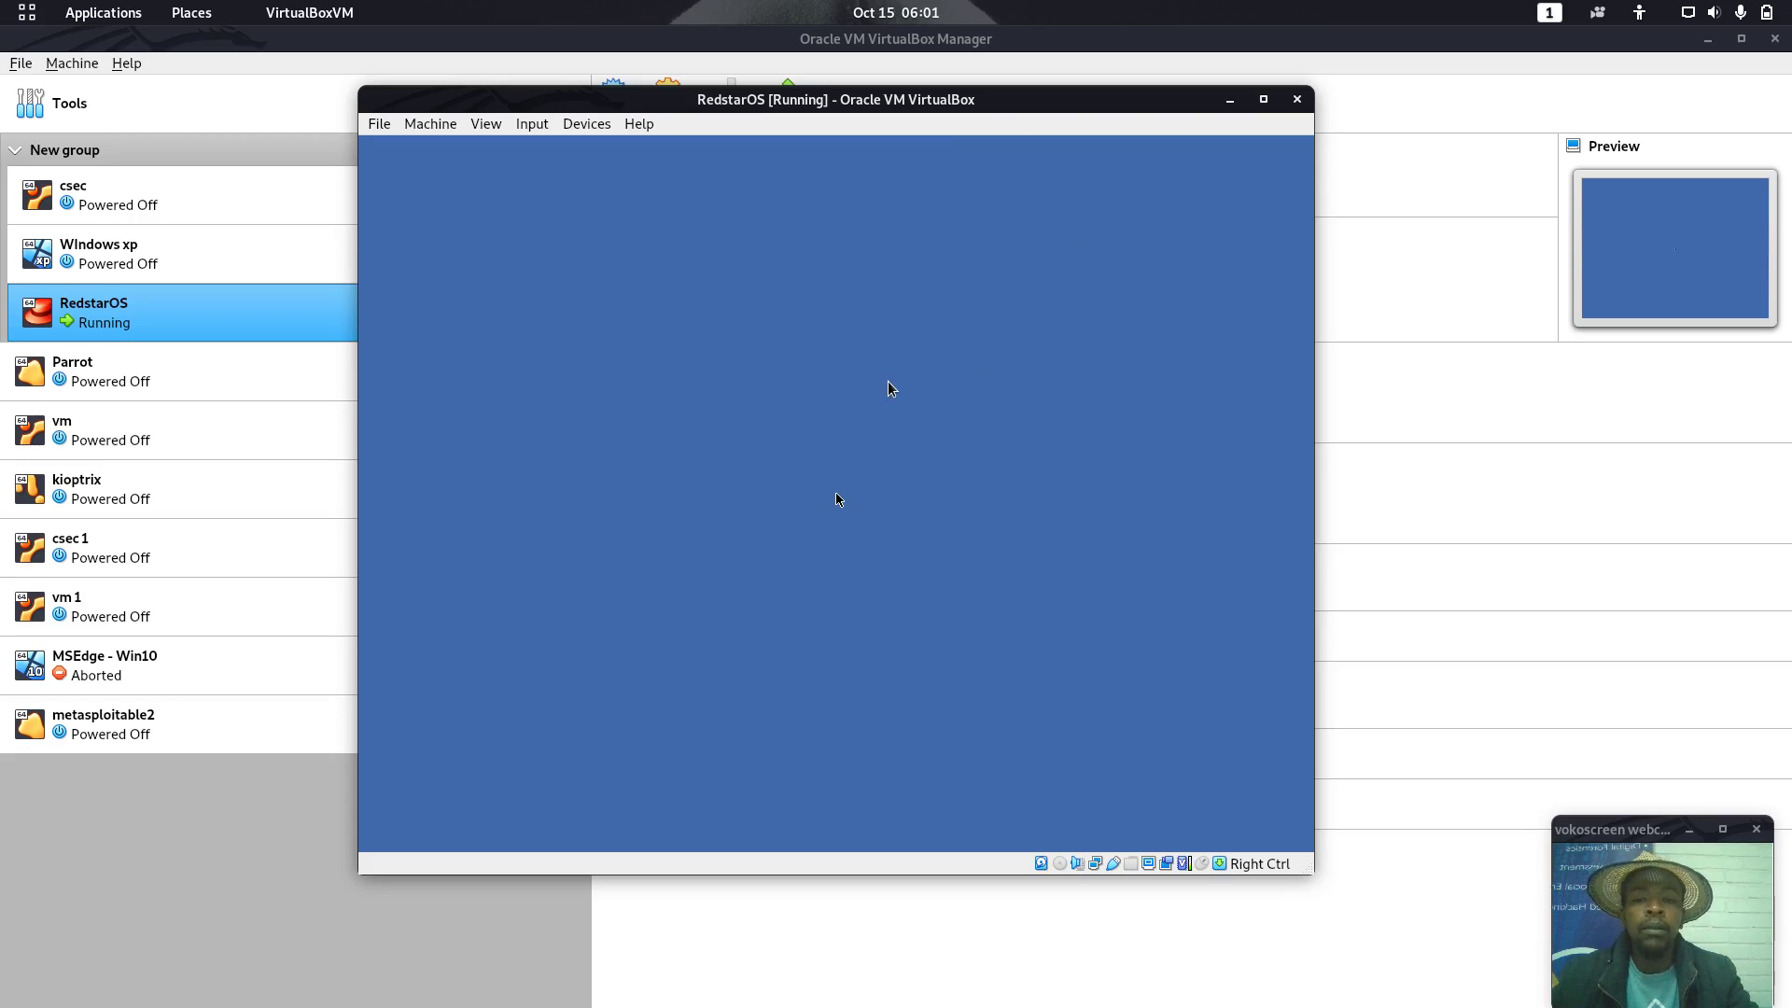
# Enter the admin account's password at the RedstarOS login screen and sign in
pyautogui.click(818, 532)
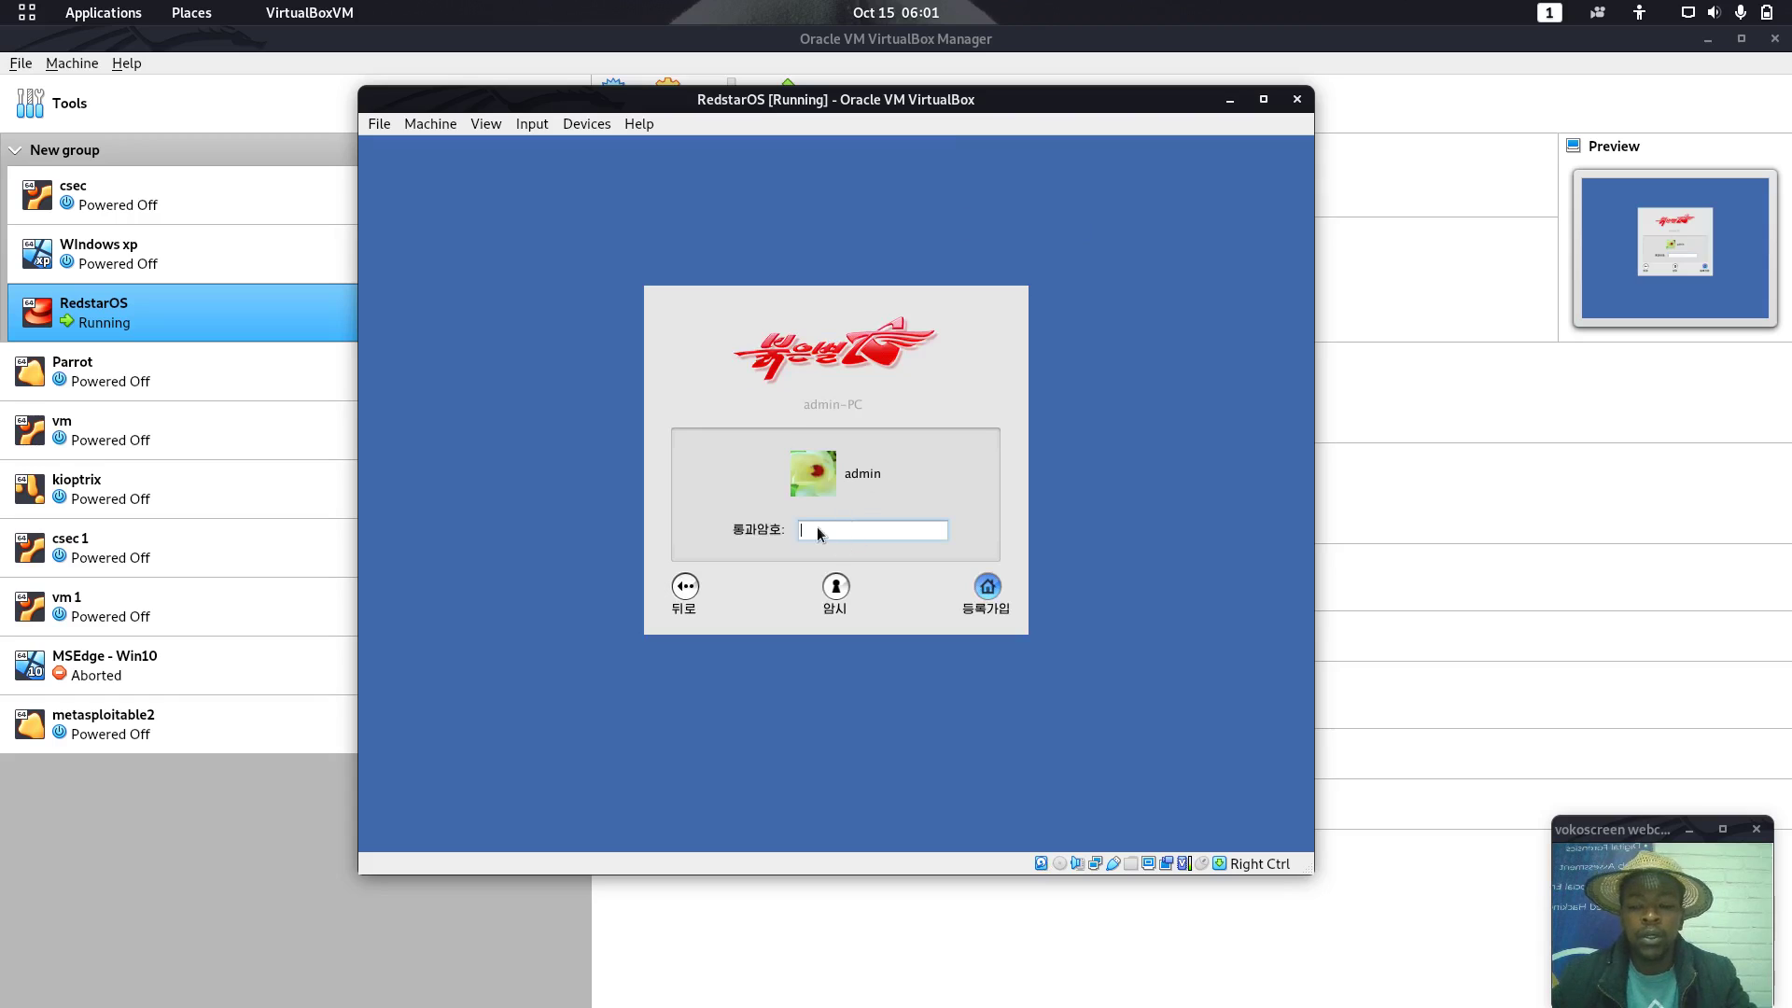
pyautogui.press('Return')
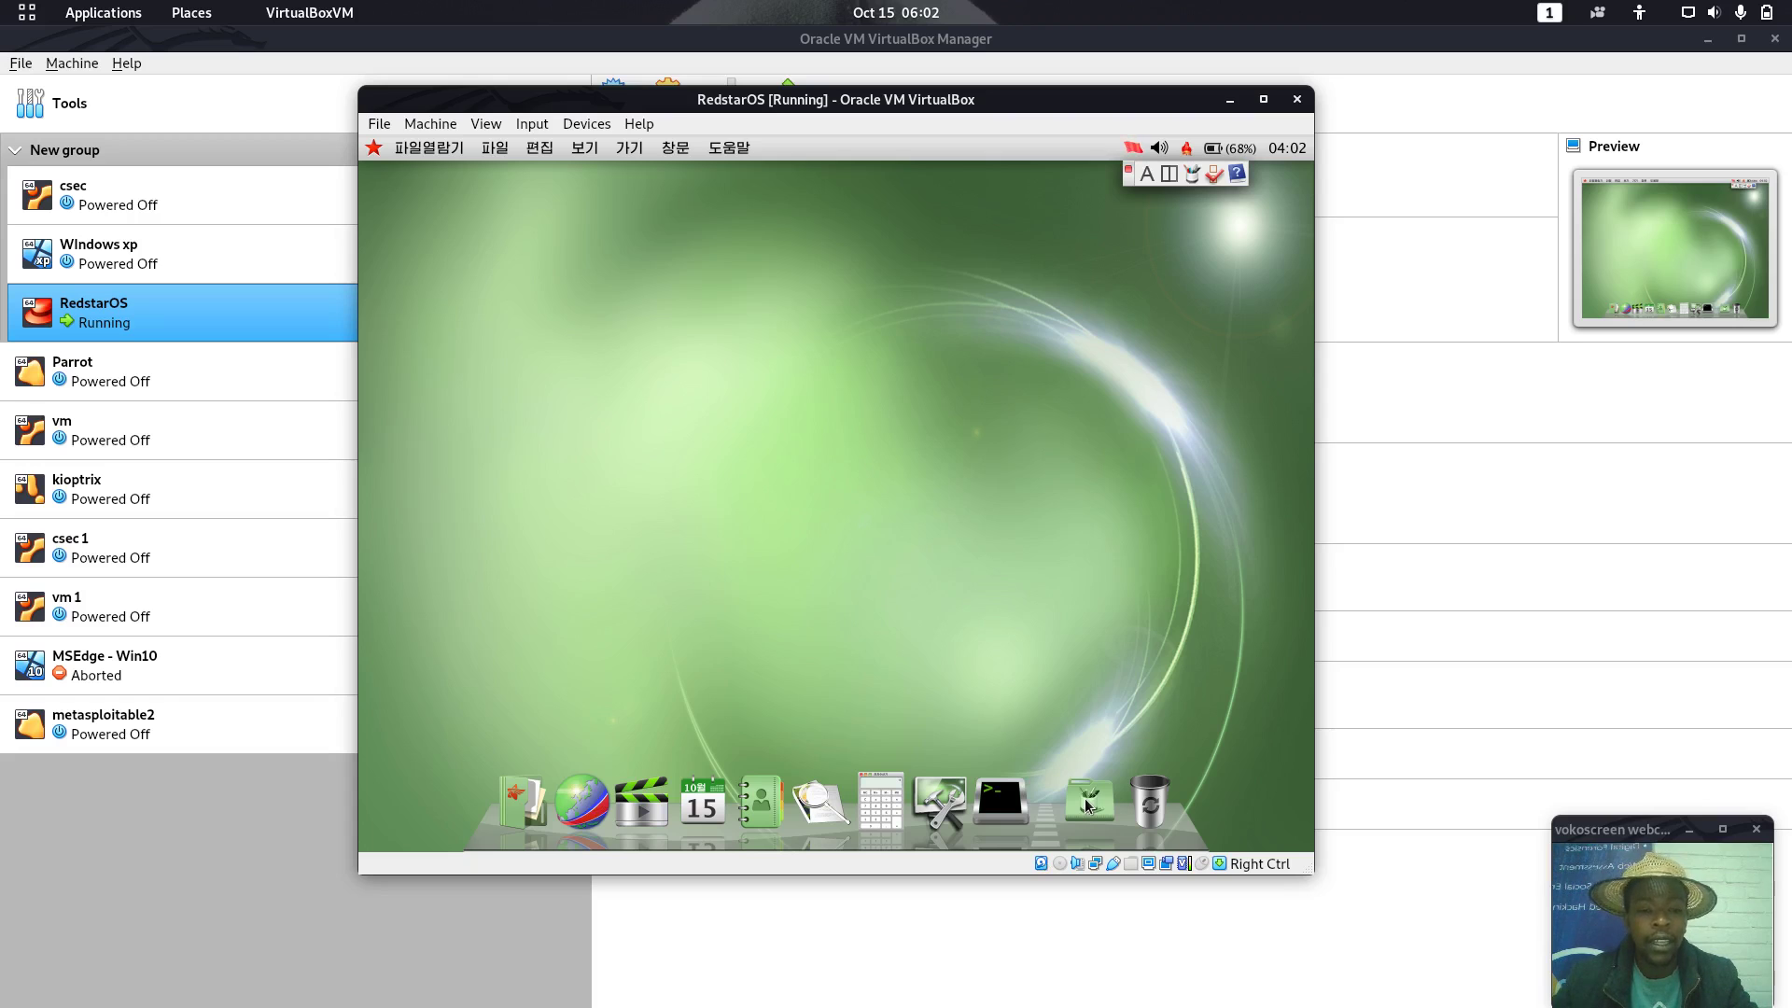
# Let the guest capture mouse and keyboard, then launch the terminal from 응용프로그람 > 고전형프로그람 > 보조프로그람
pyautogui.click(1086, 805)
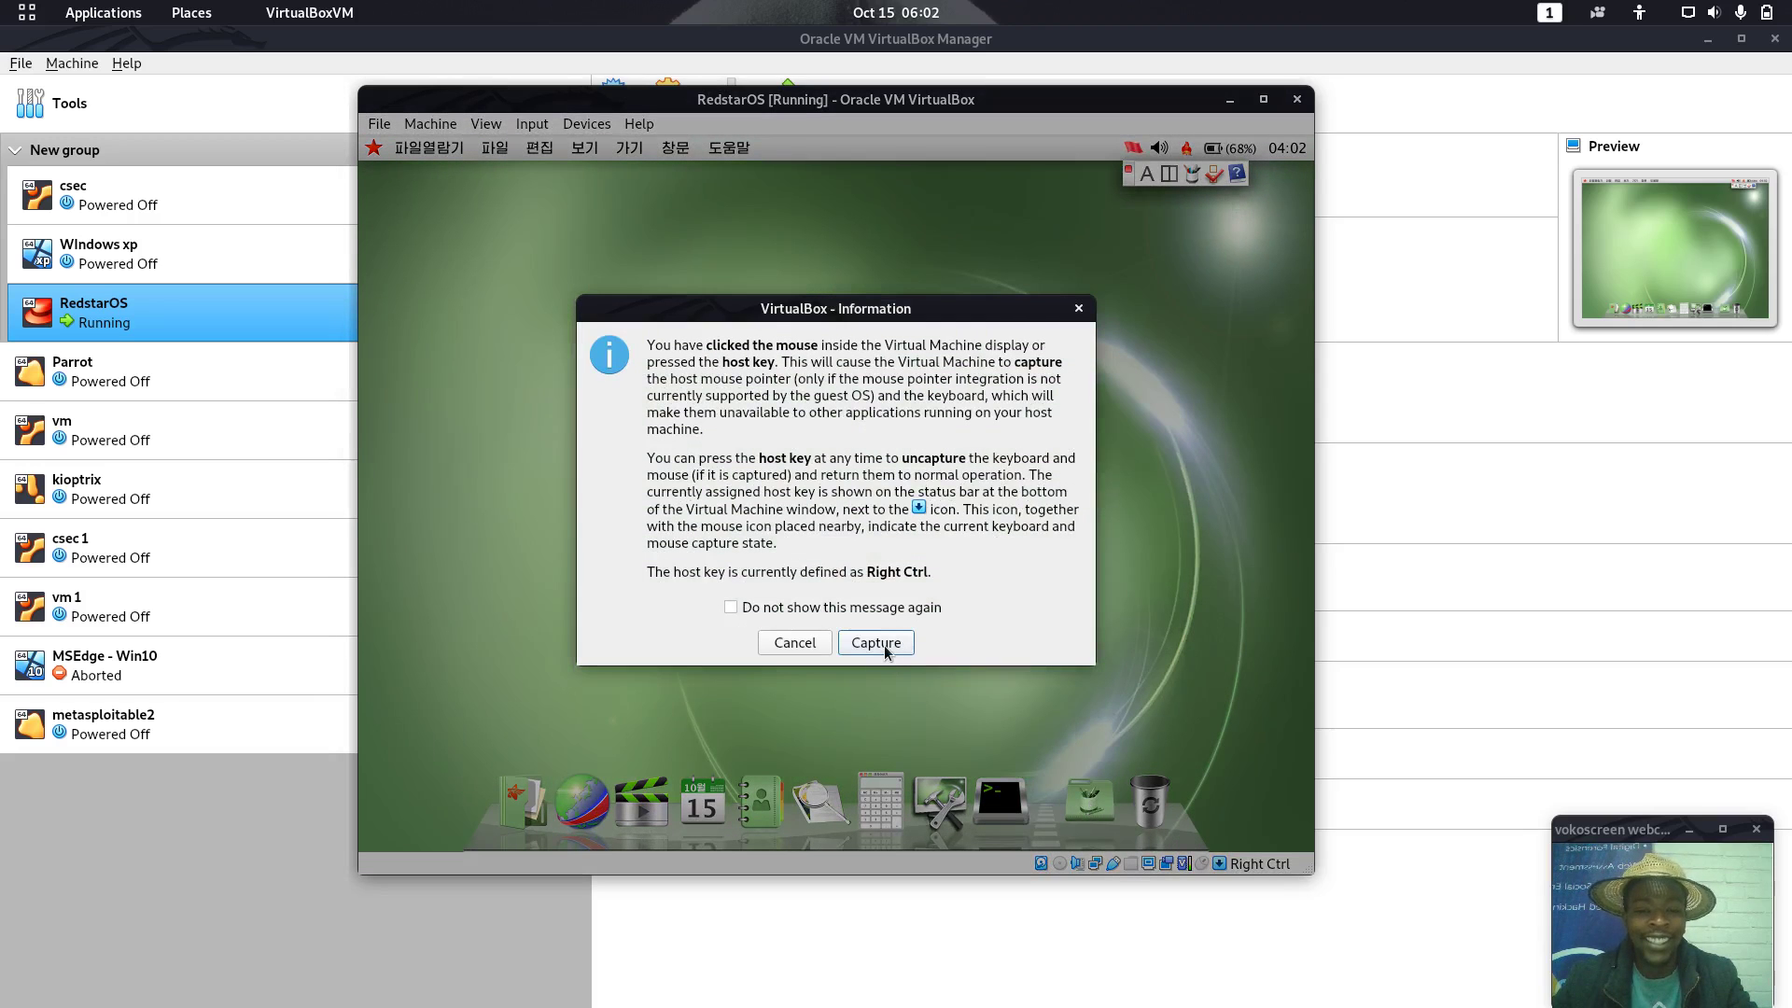
pyautogui.click(884, 646)
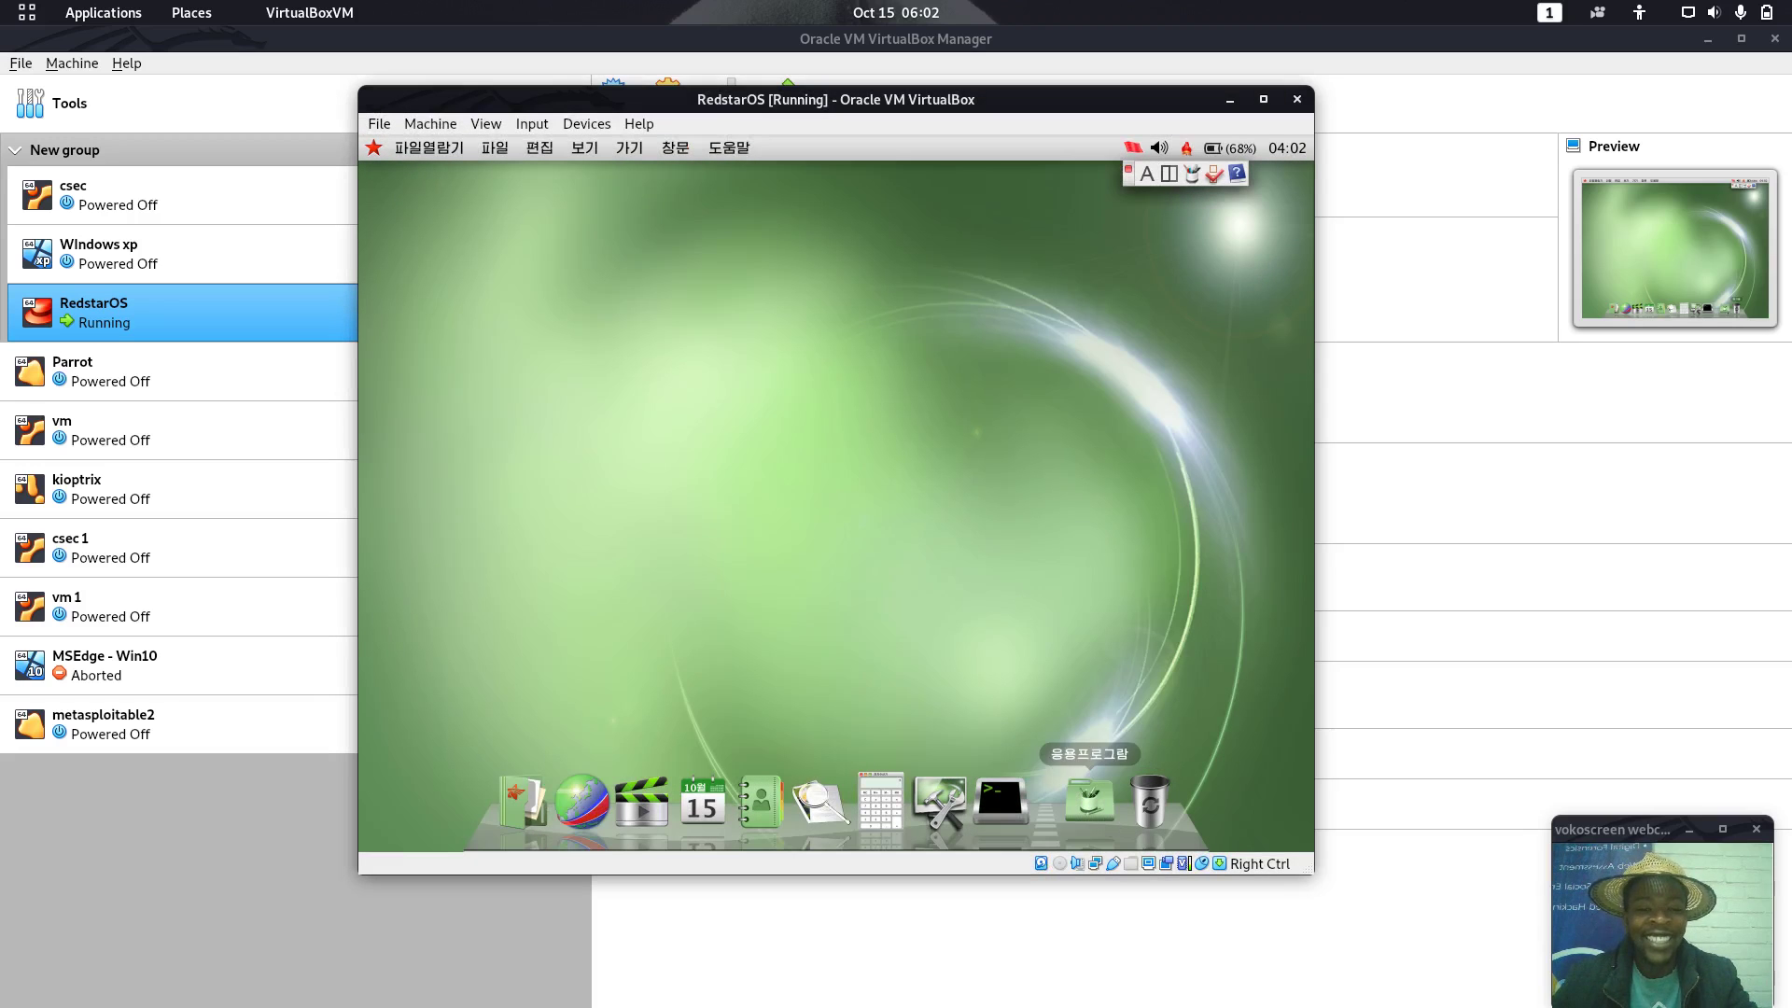
pyautogui.click(1090, 800)
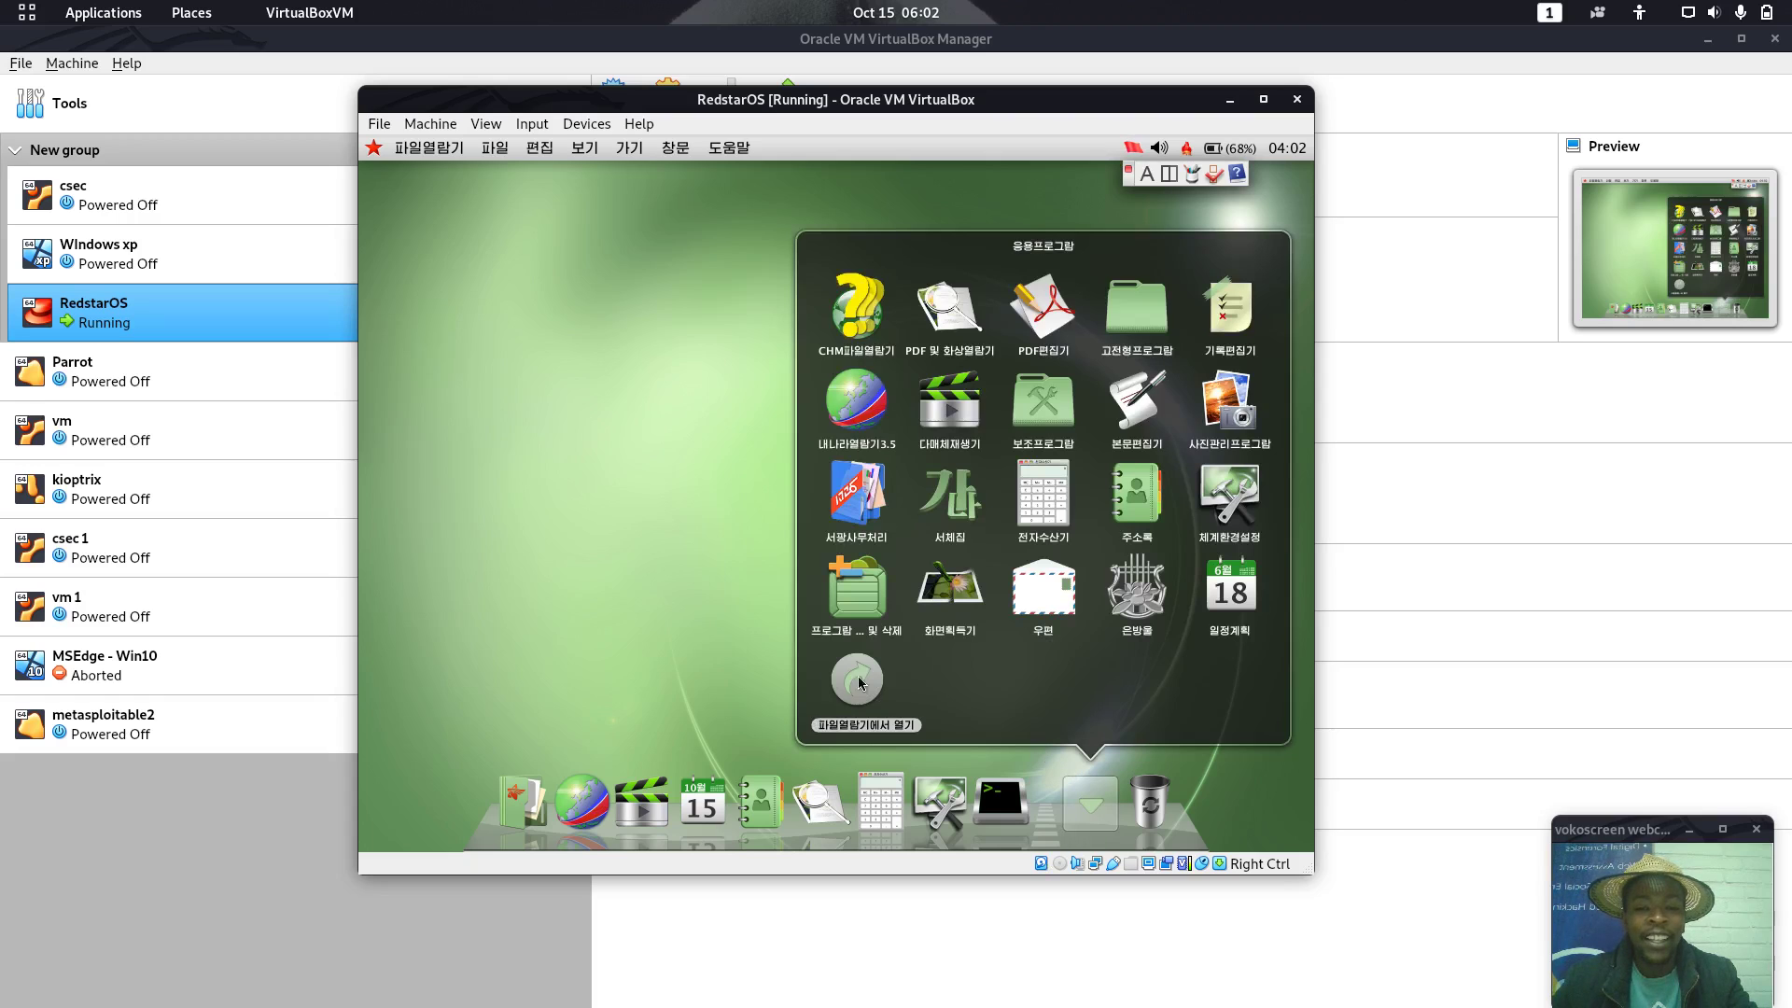
pyautogui.click(1140, 319)
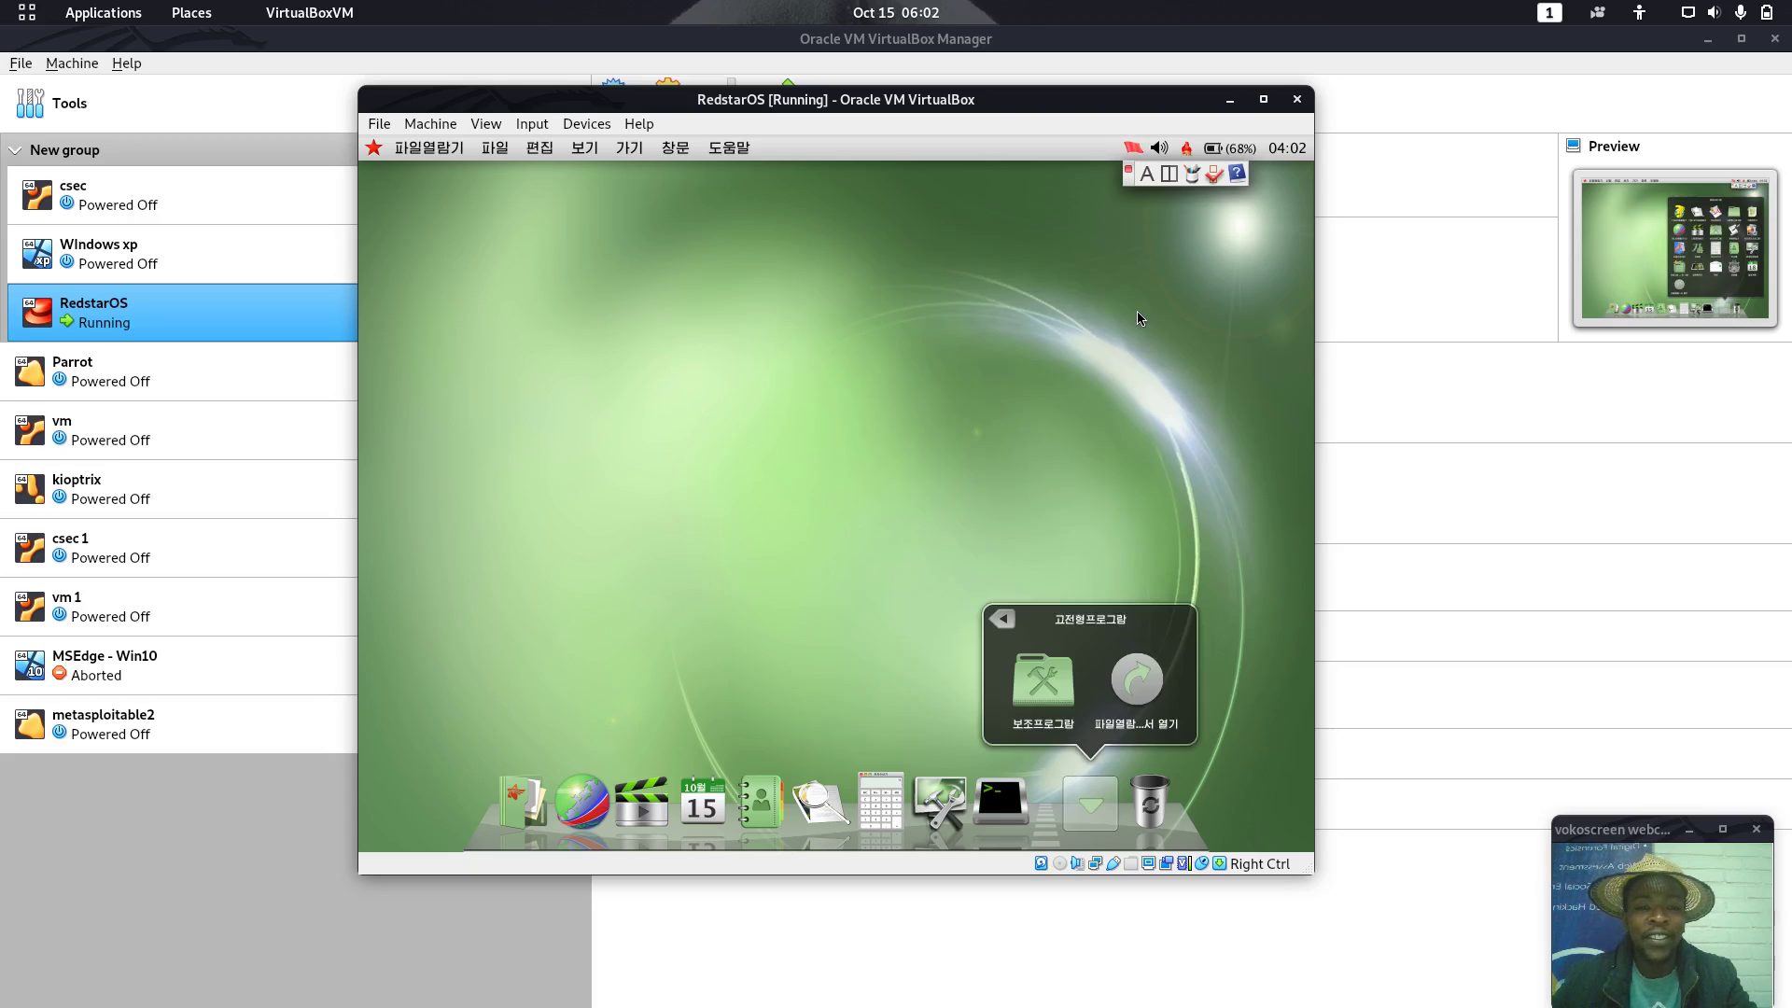
pyautogui.click(1044, 680)
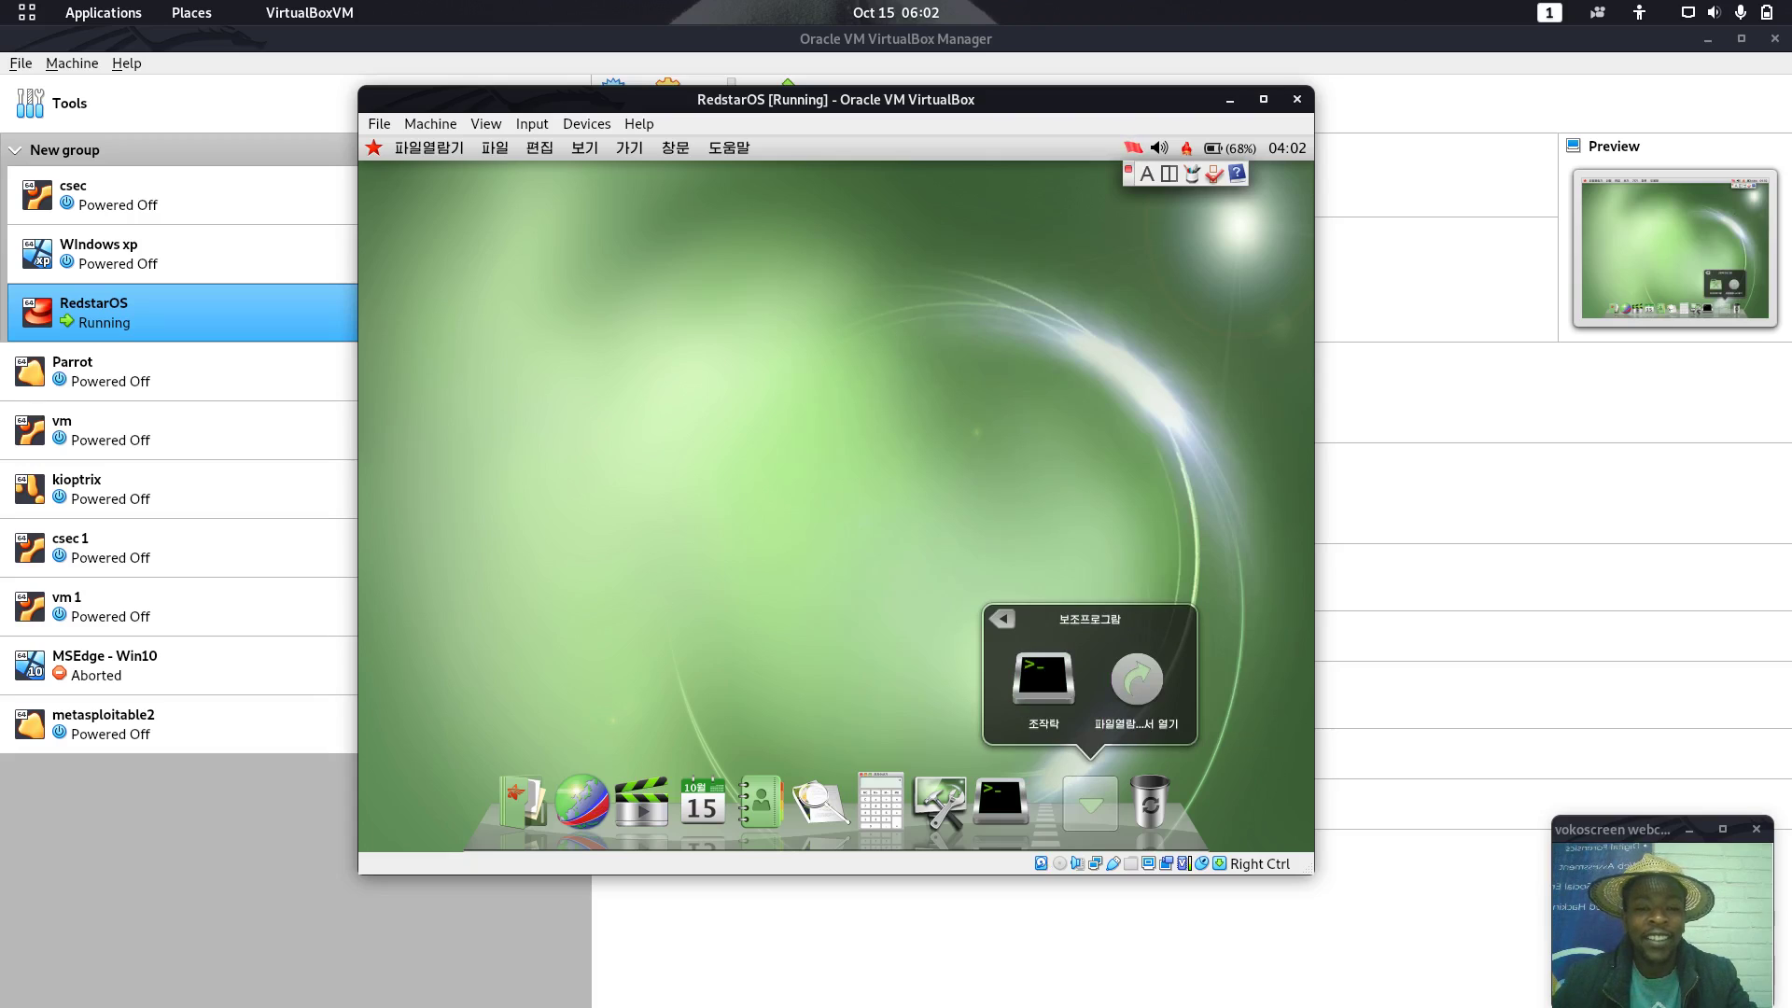
pyautogui.click(1043, 681)
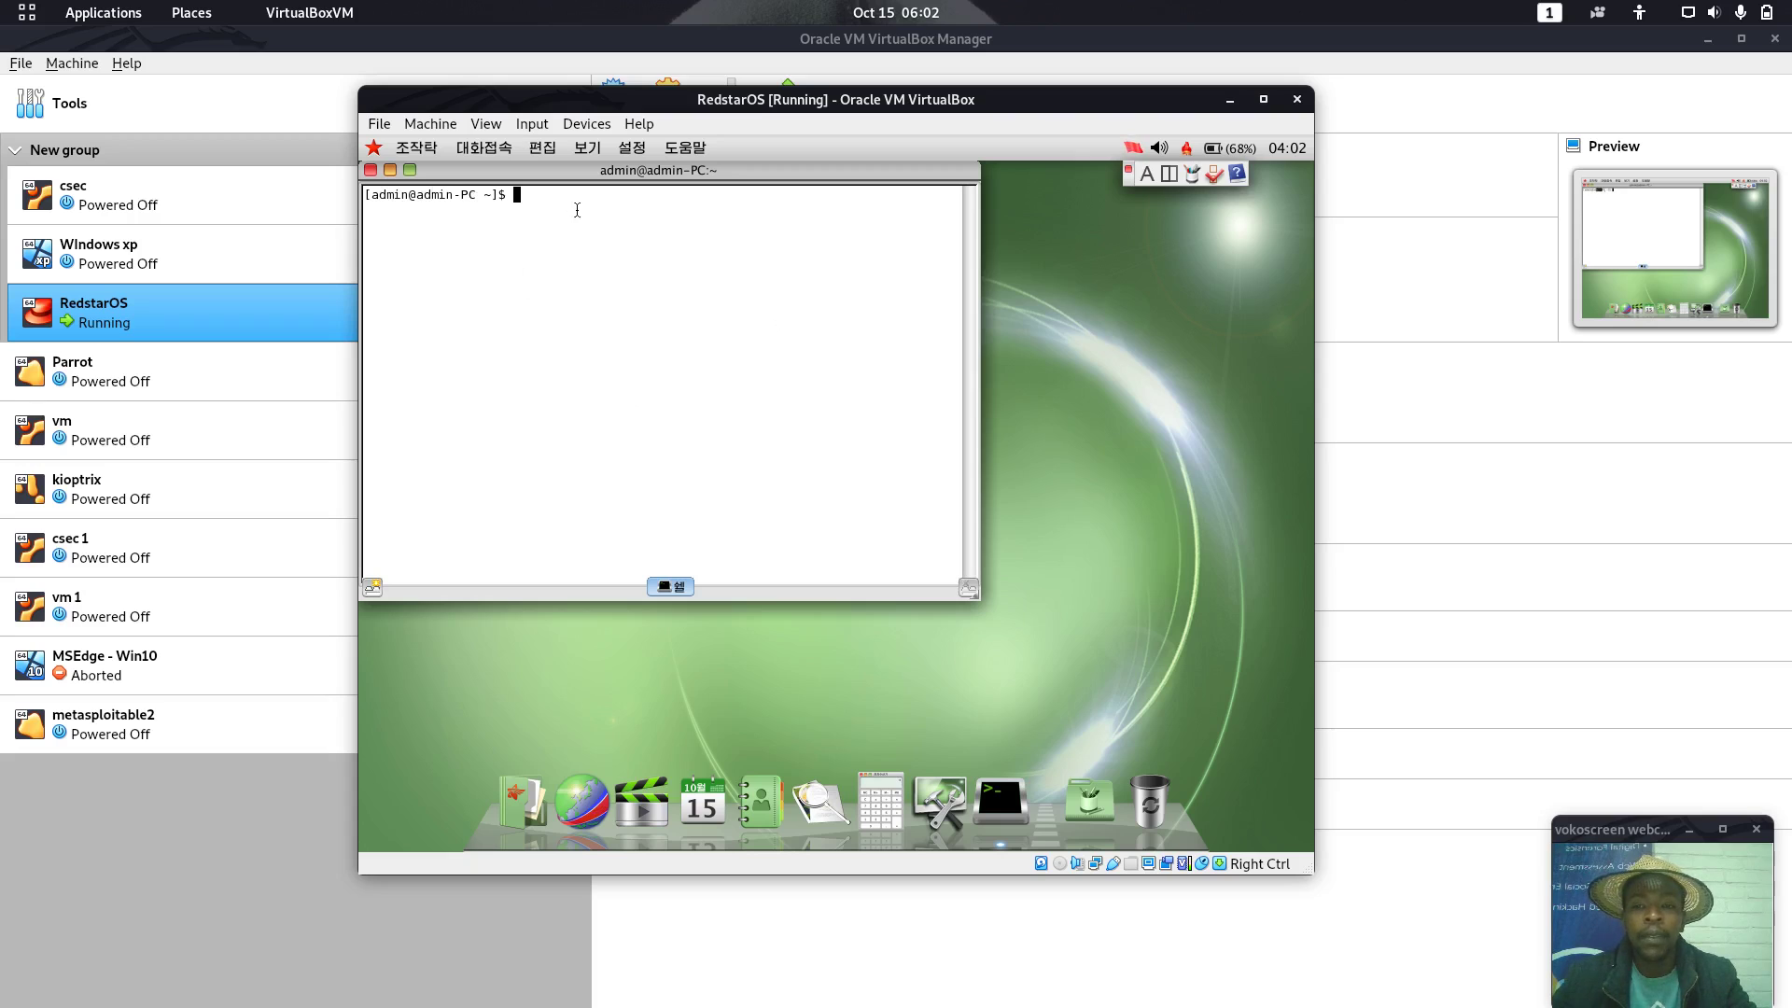
# Run whoami (admin) and ifconfig, which lists only the 127.0.0.1 loopback interface
pyautogui.write('wh')
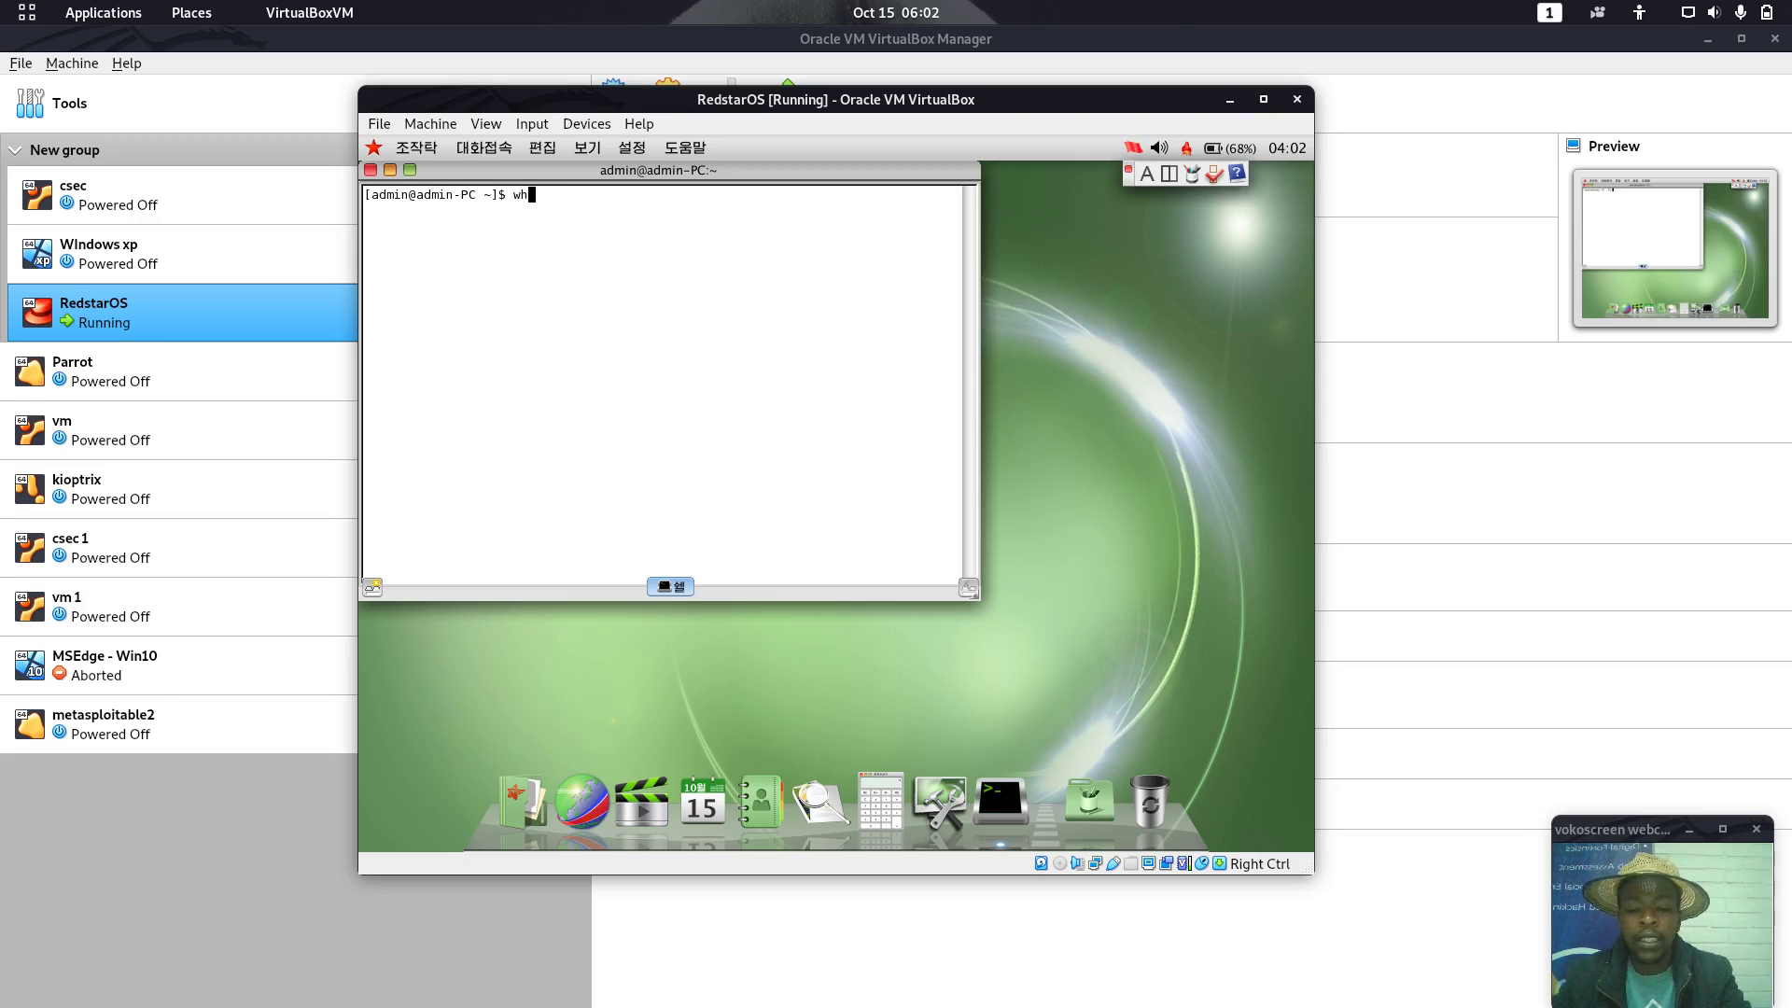
pyautogui.write('oami')
pyautogui.press('Return')
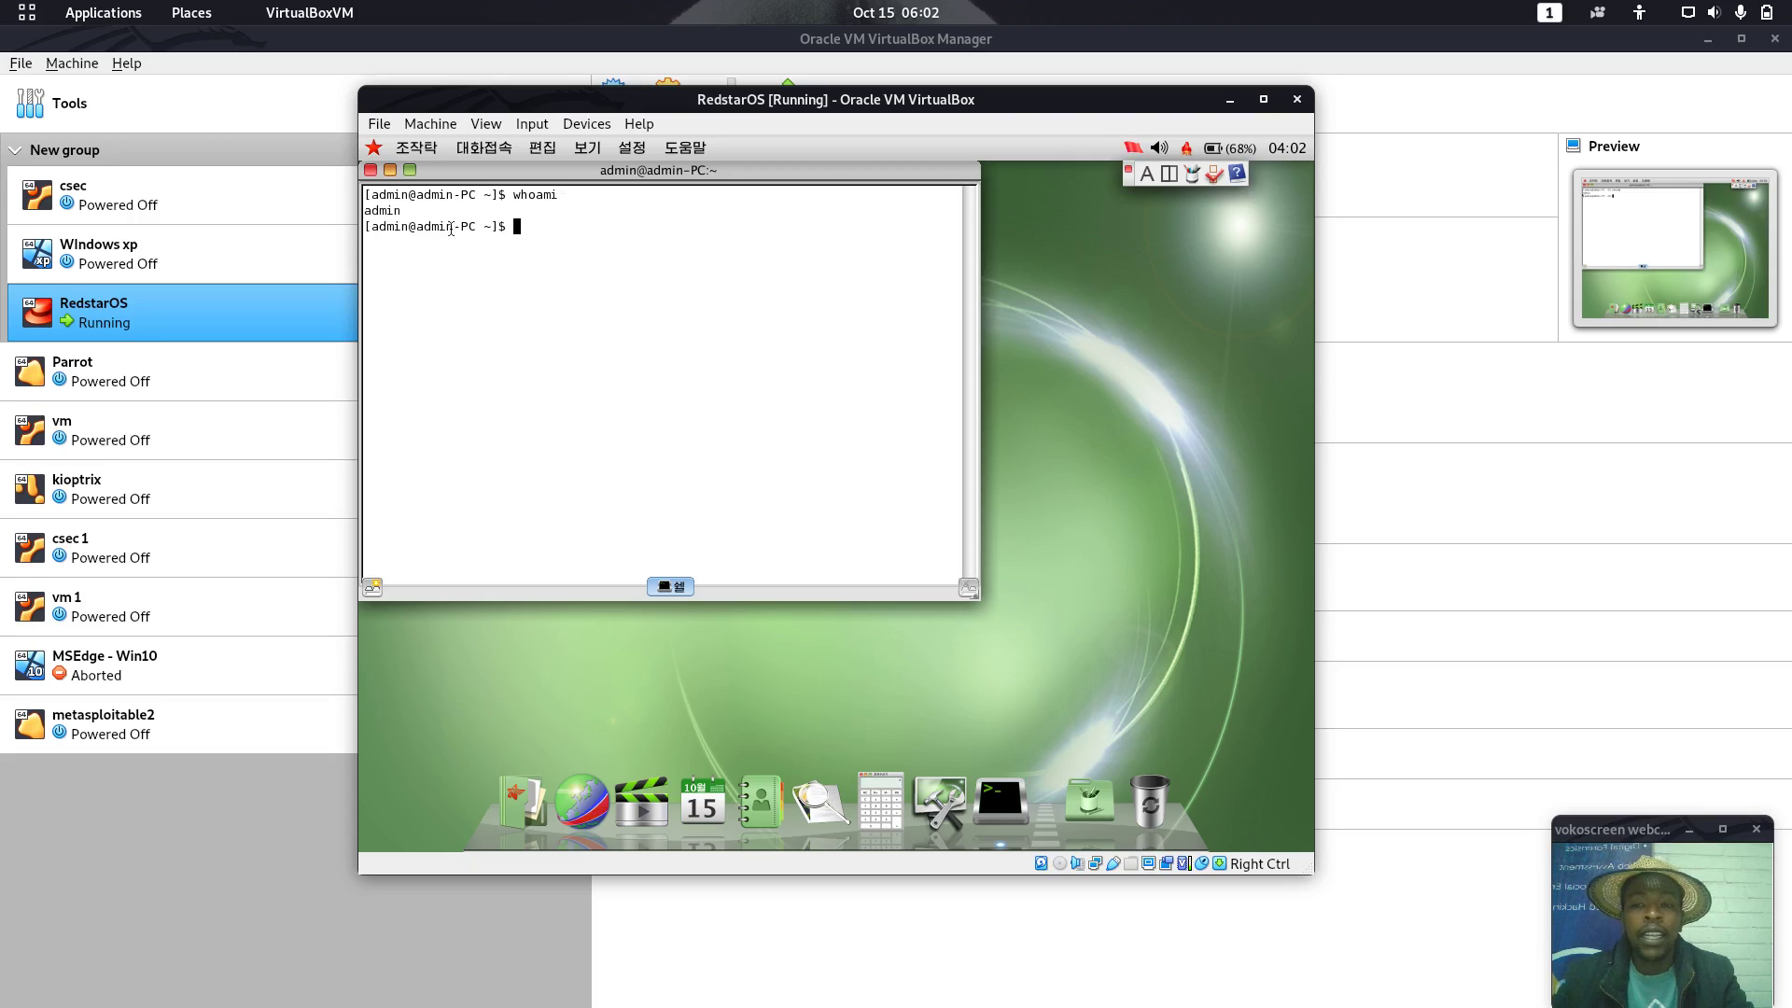
pyautogui.write('ifconfig')
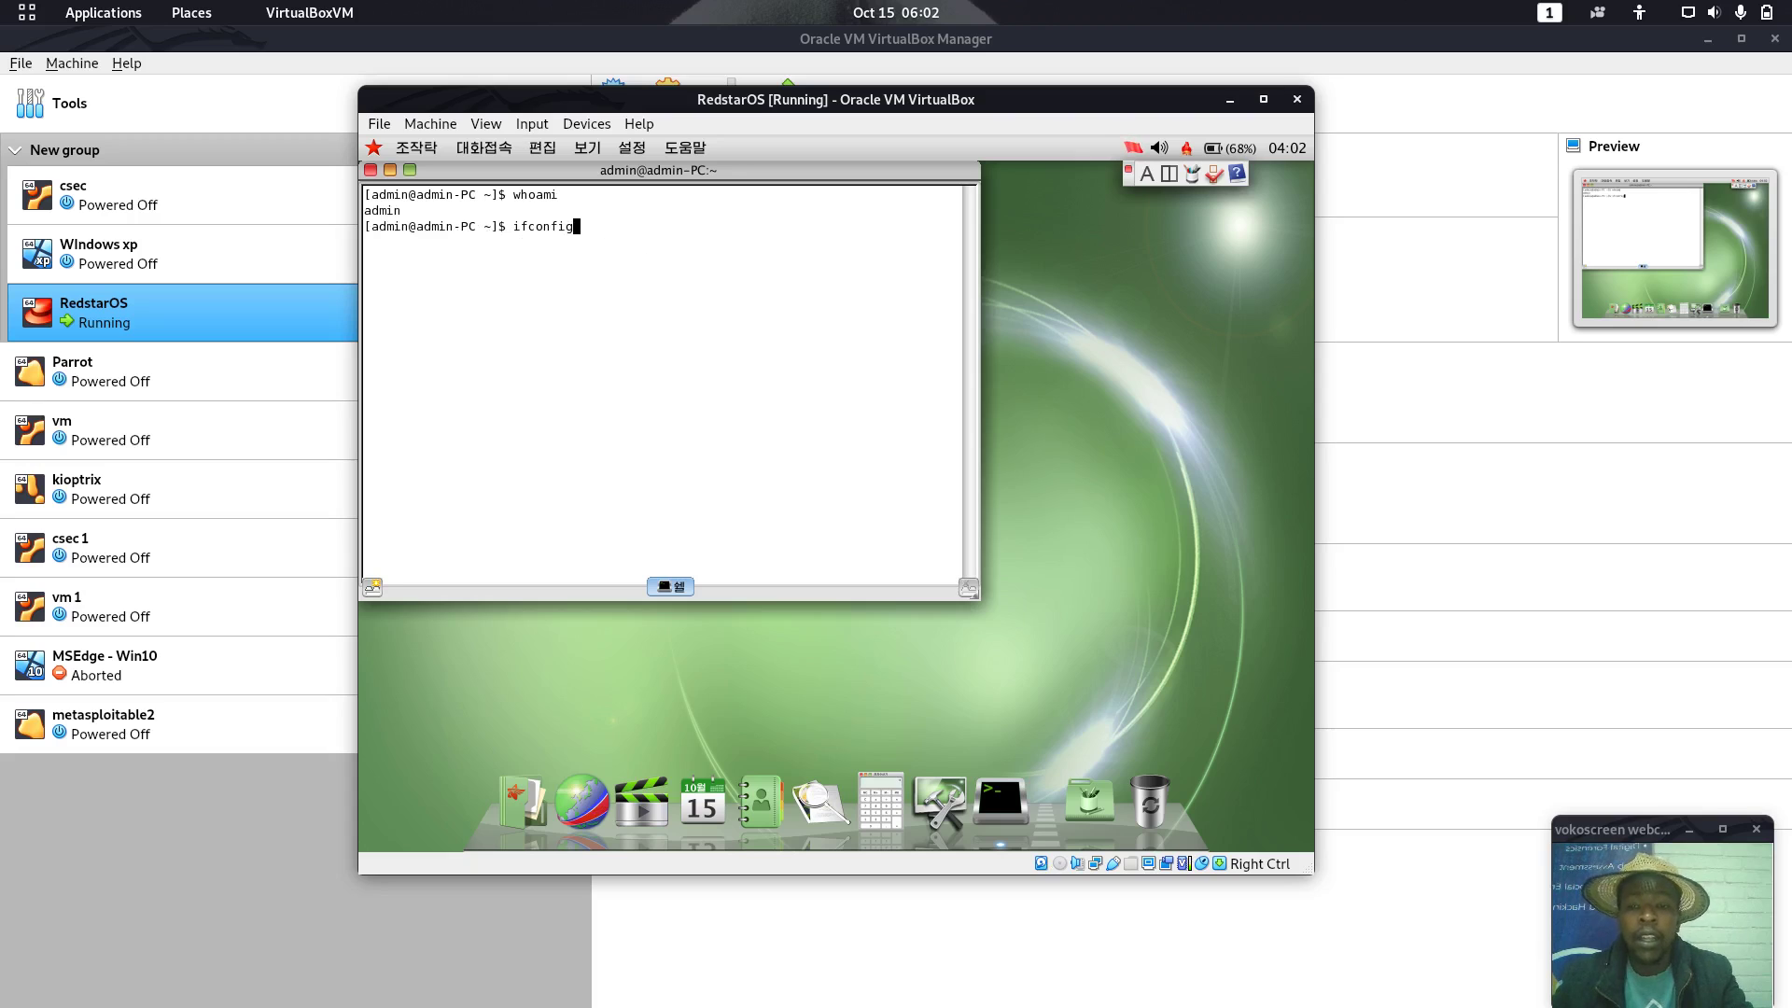
pyautogui.press('Return')
pyautogui.moveTo(532, 252); pyautogui.dragTo(669, 269)
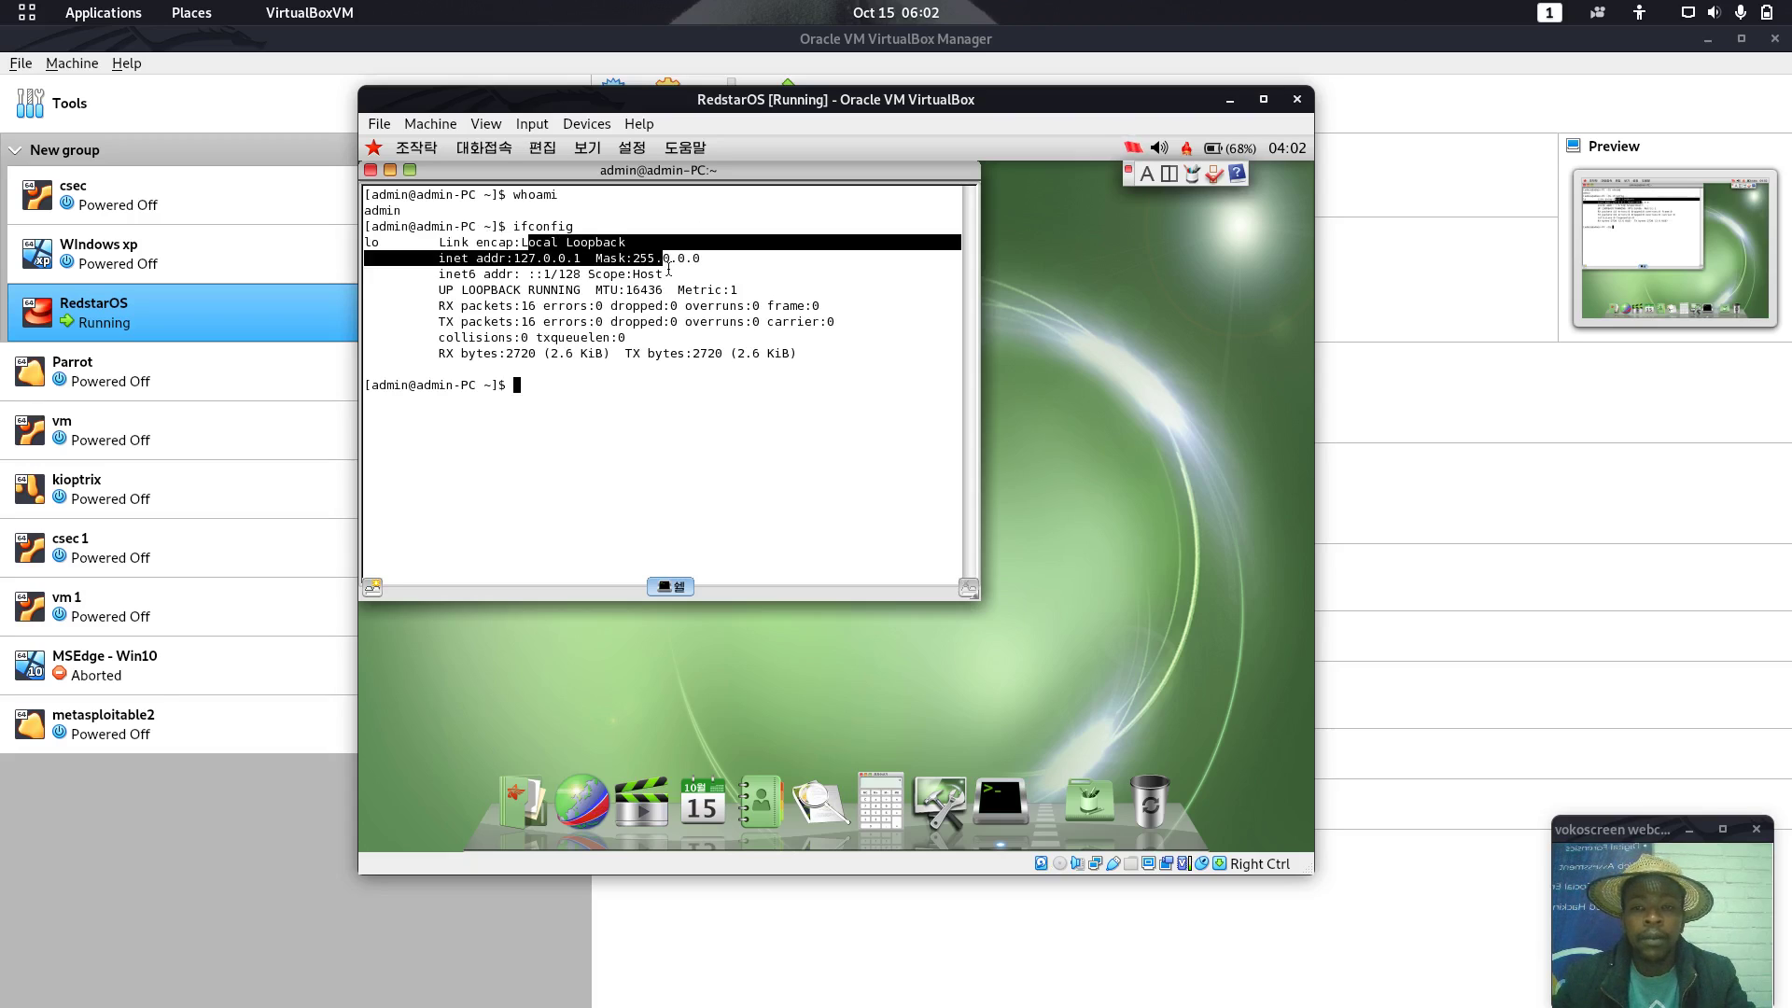
pyautogui.click(668, 268)
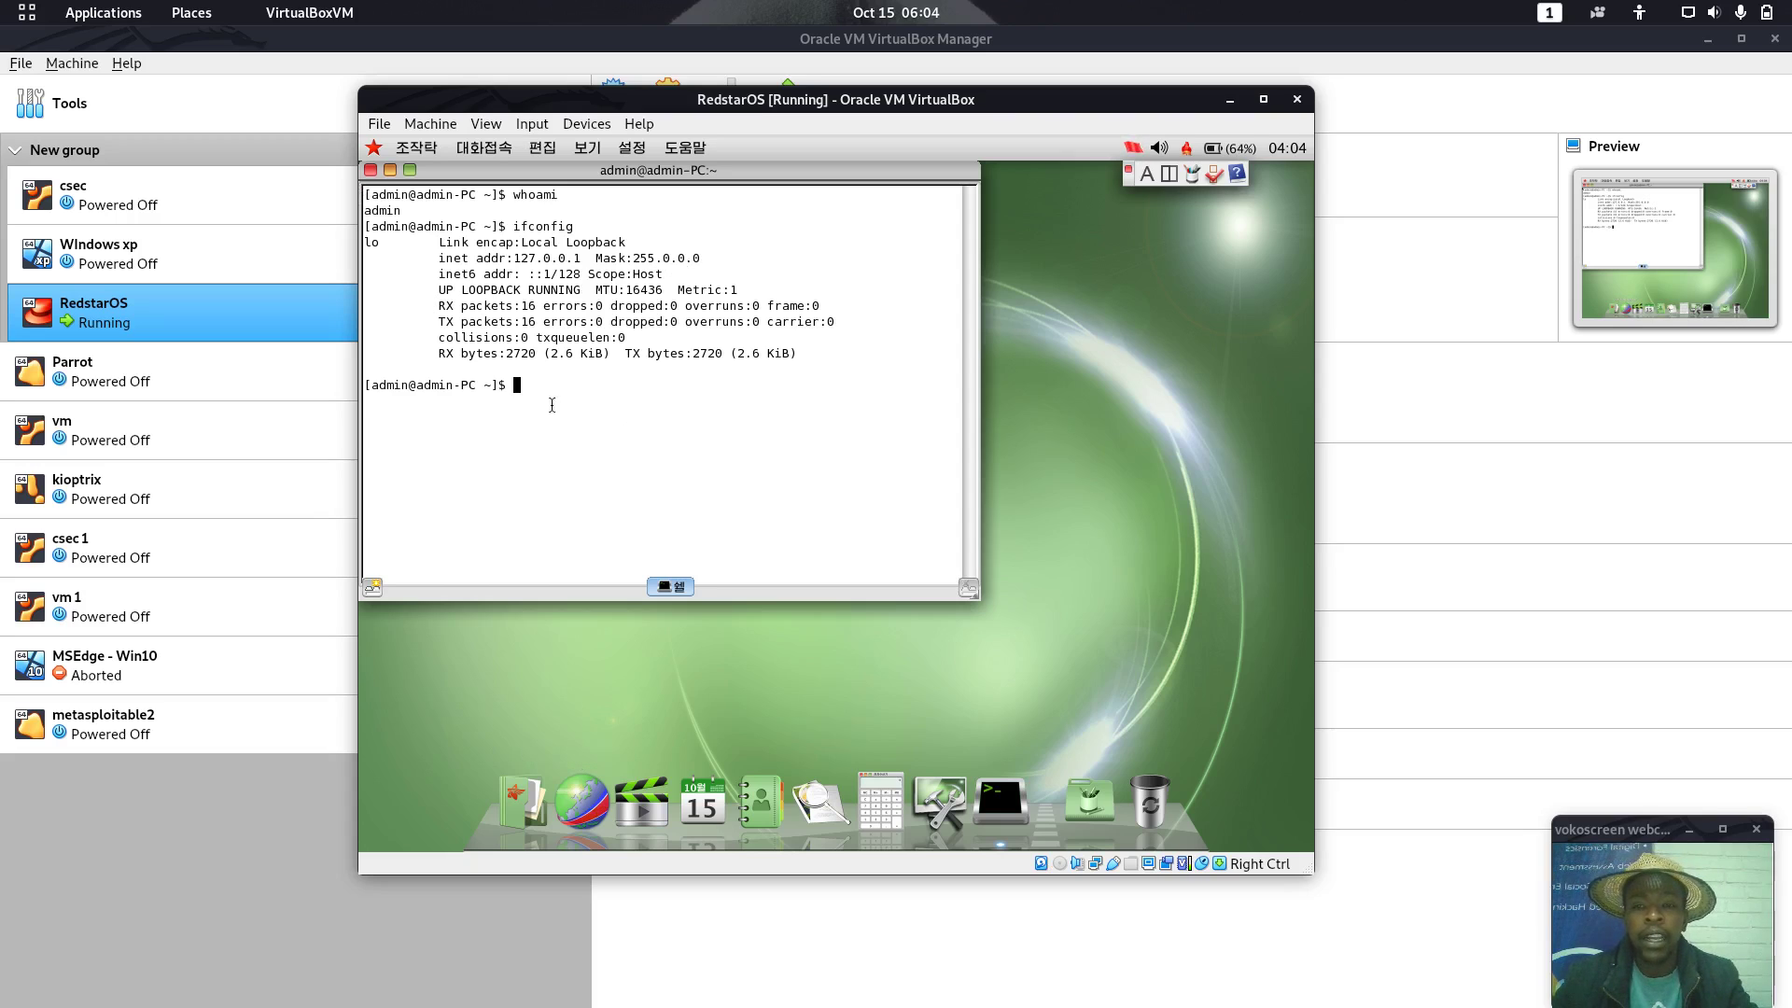
# Clear the terminal and run /usr/sbin/rootsetting using Tab completion
pyautogui.write('clear')
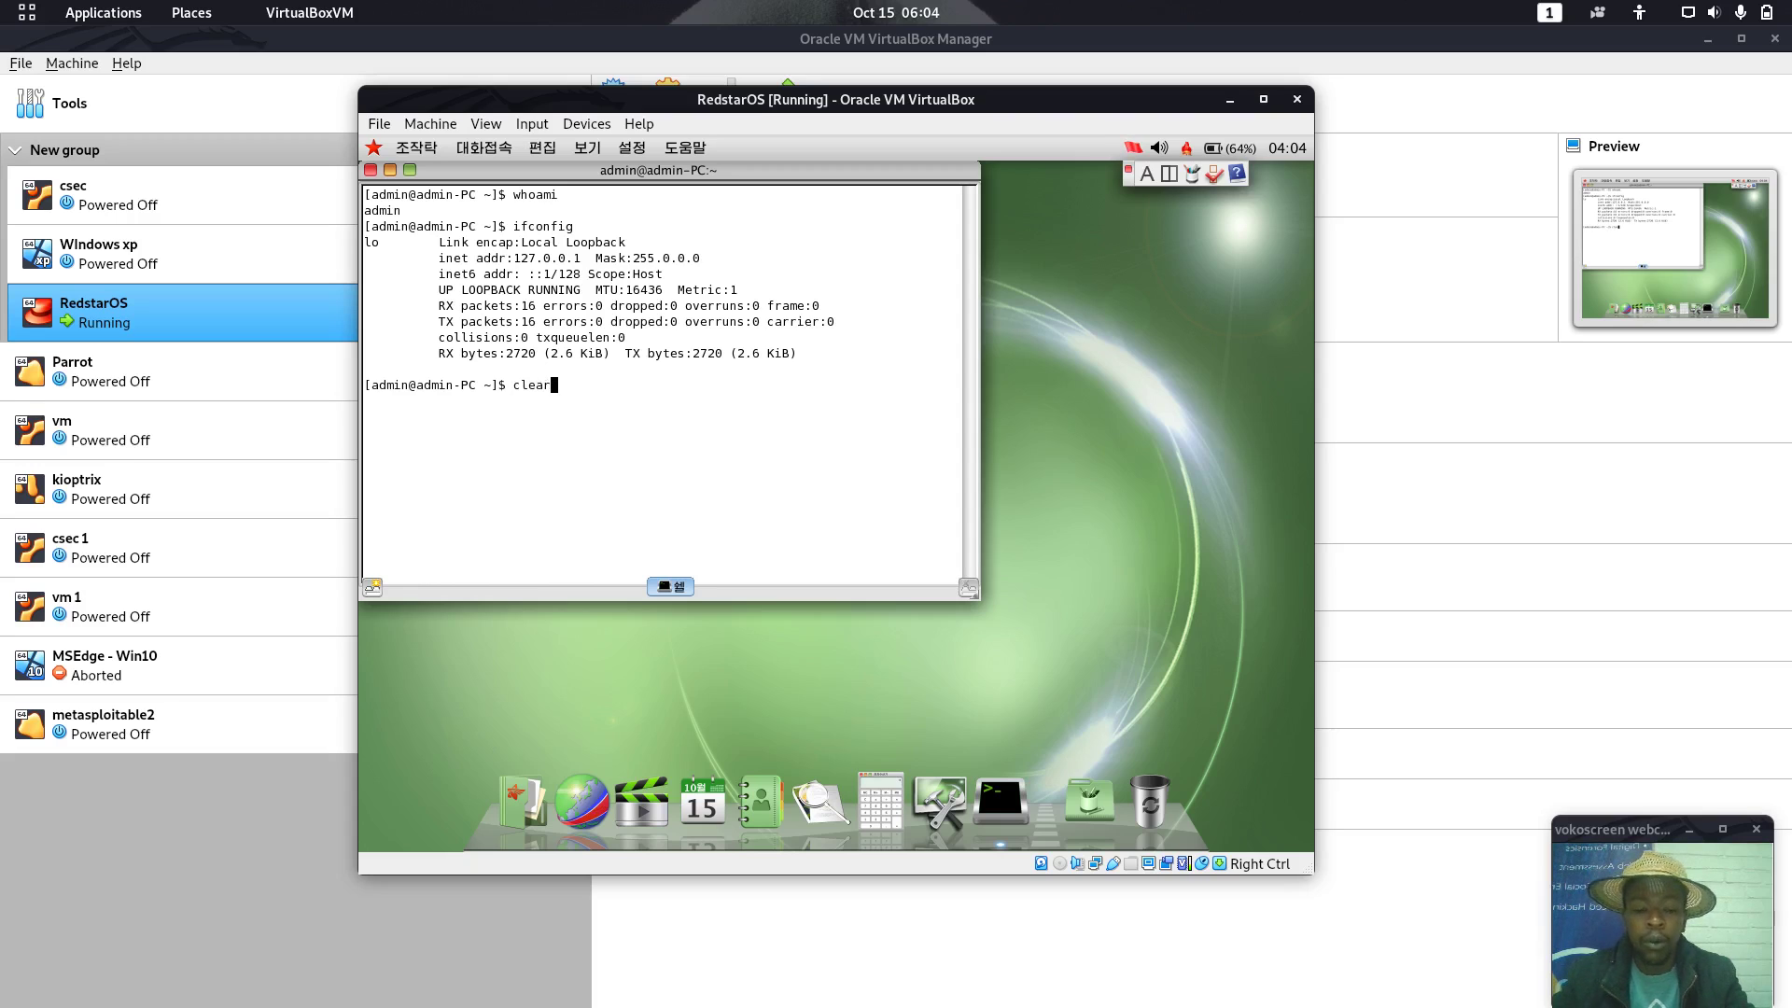
pyautogui.press('Return')
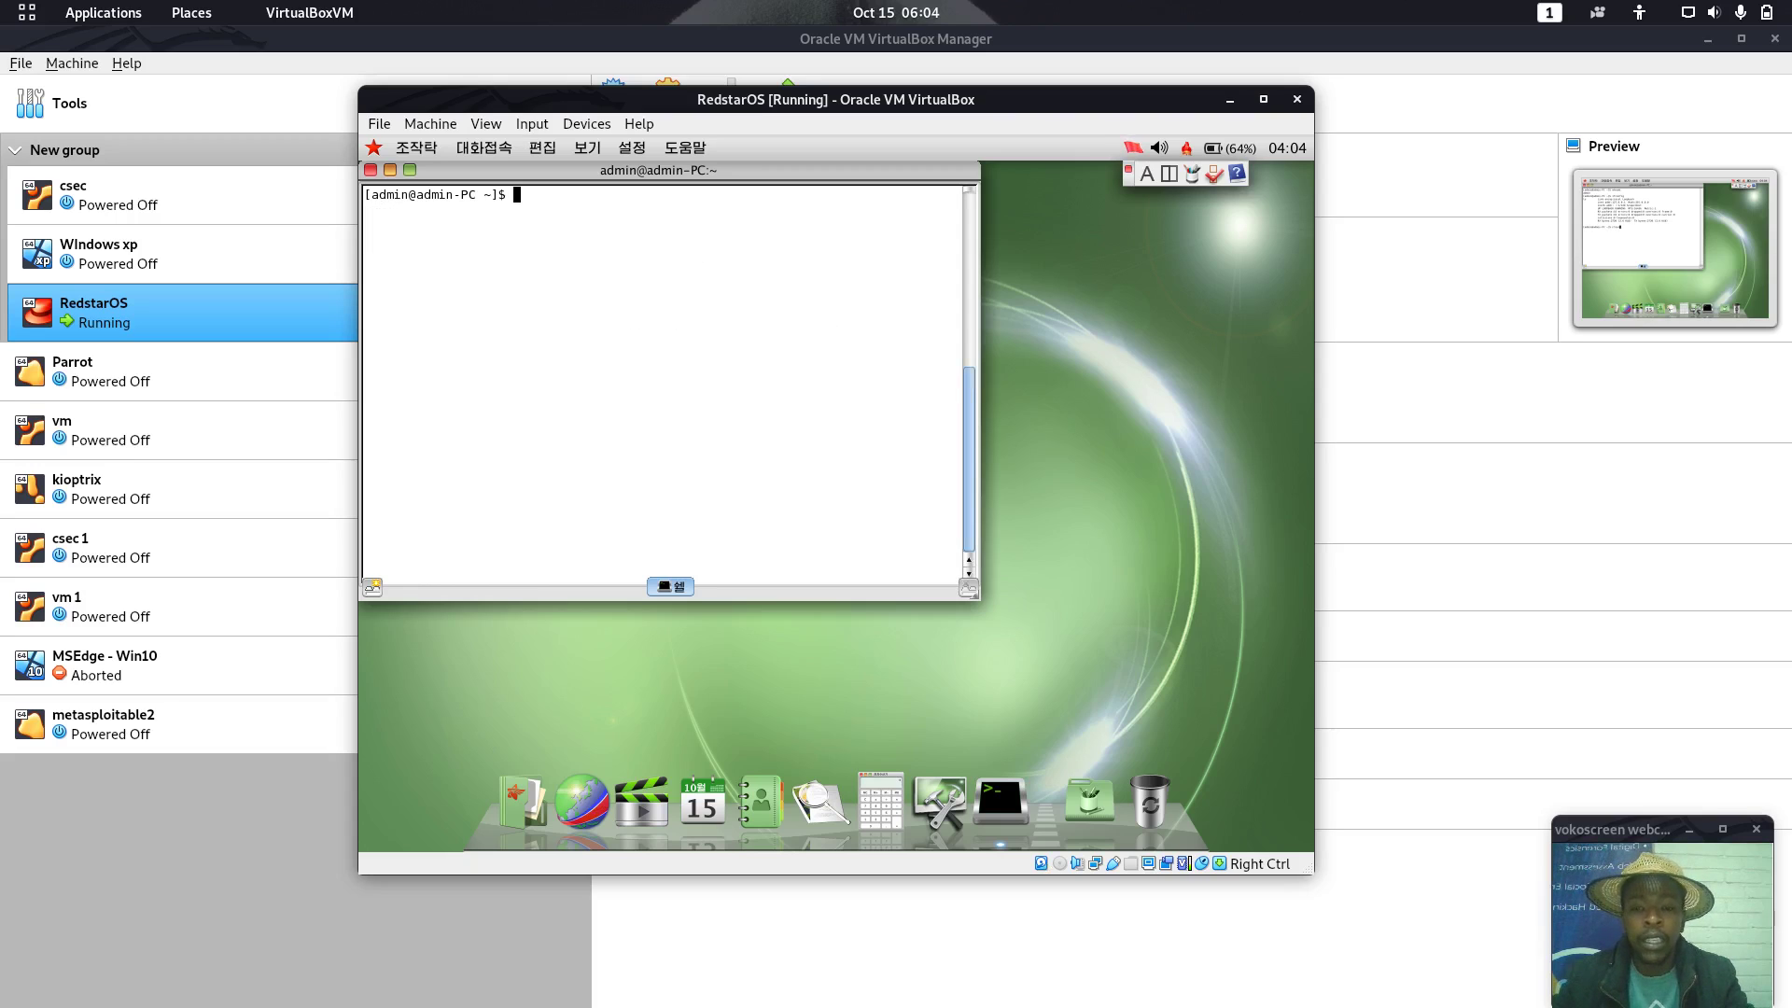
pyautogui.write('/')
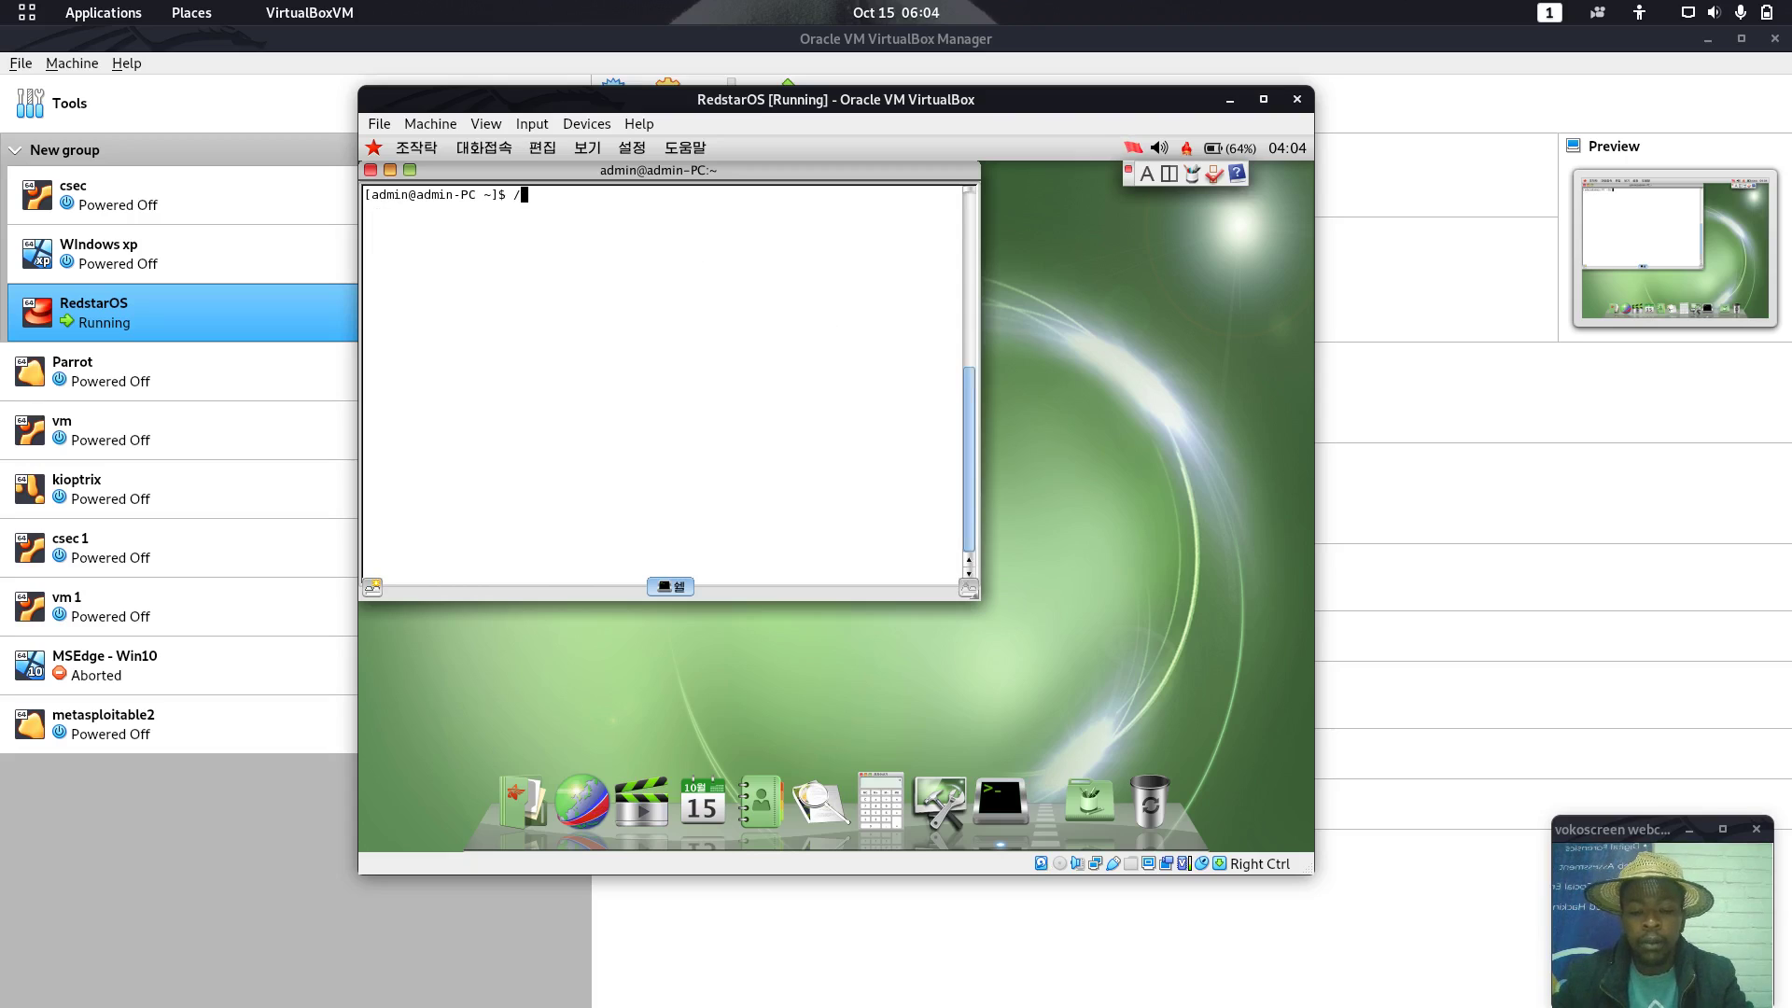
pyautogui.write('usr/sbin/')
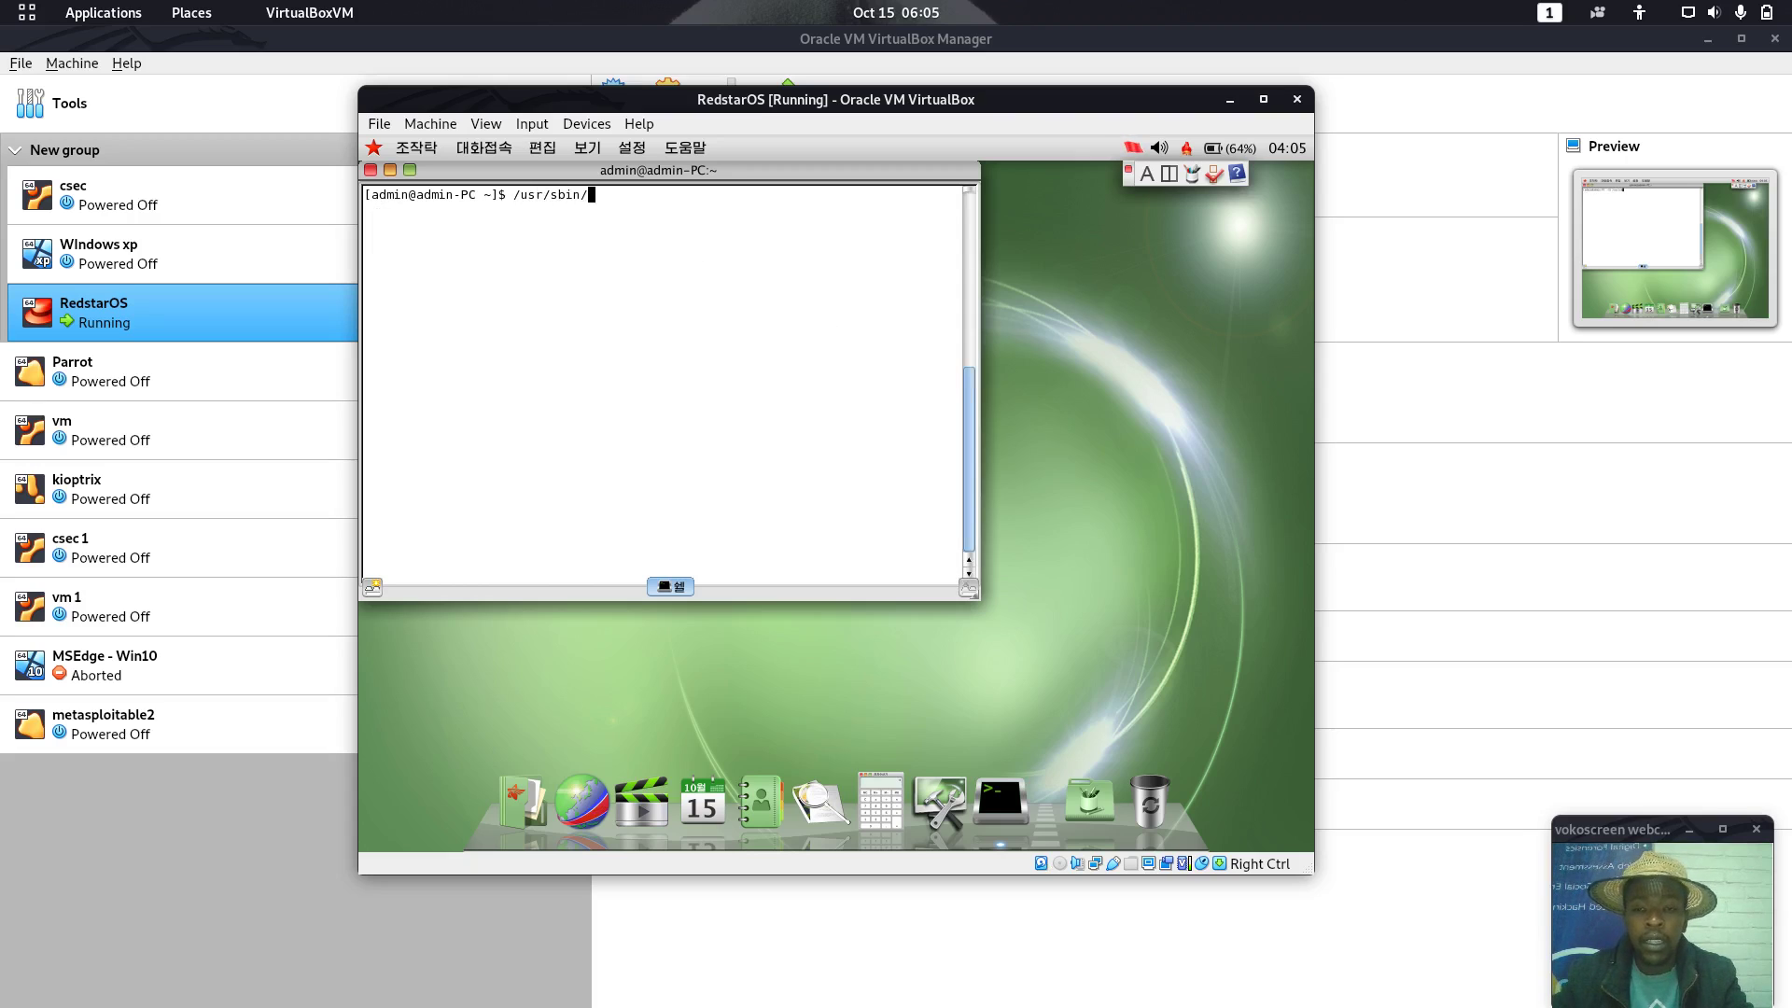
pyautogui.write('roo')
pyautogui.press('Tab')
pyautogui.press('Return')
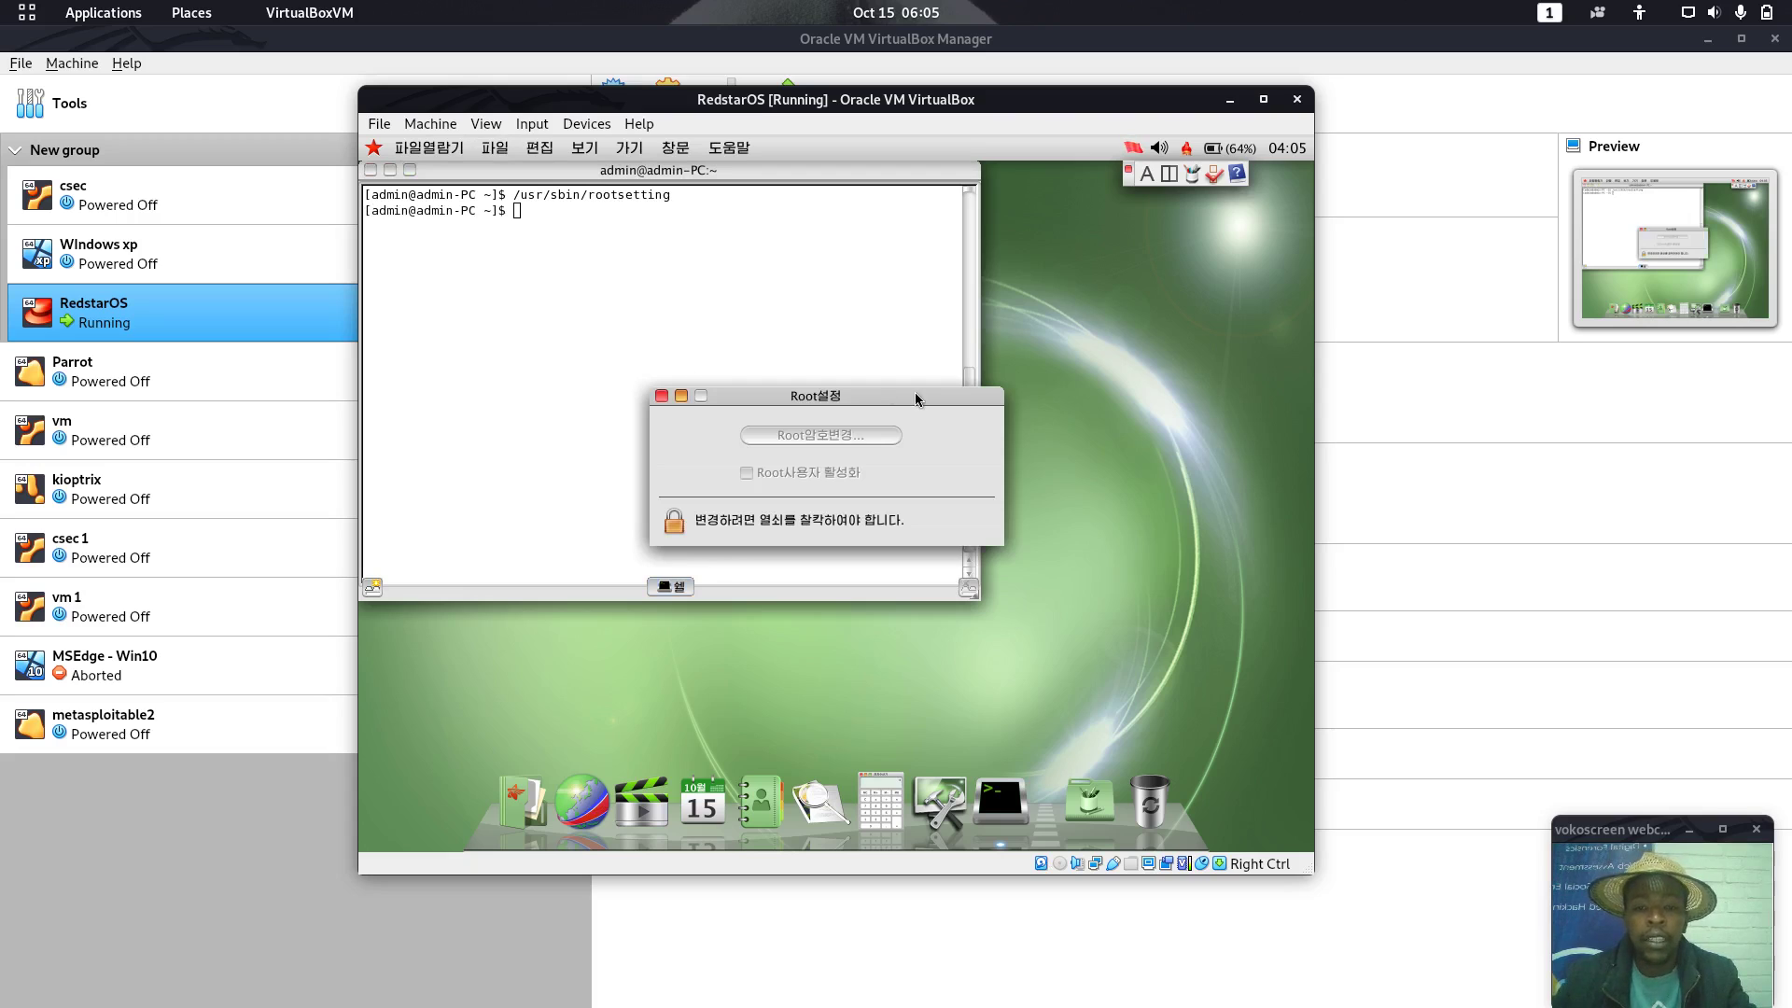
# Unlock the Root설정 window with the admin password and tick Root사용자 활성화
pyautogui.click(685, 520)
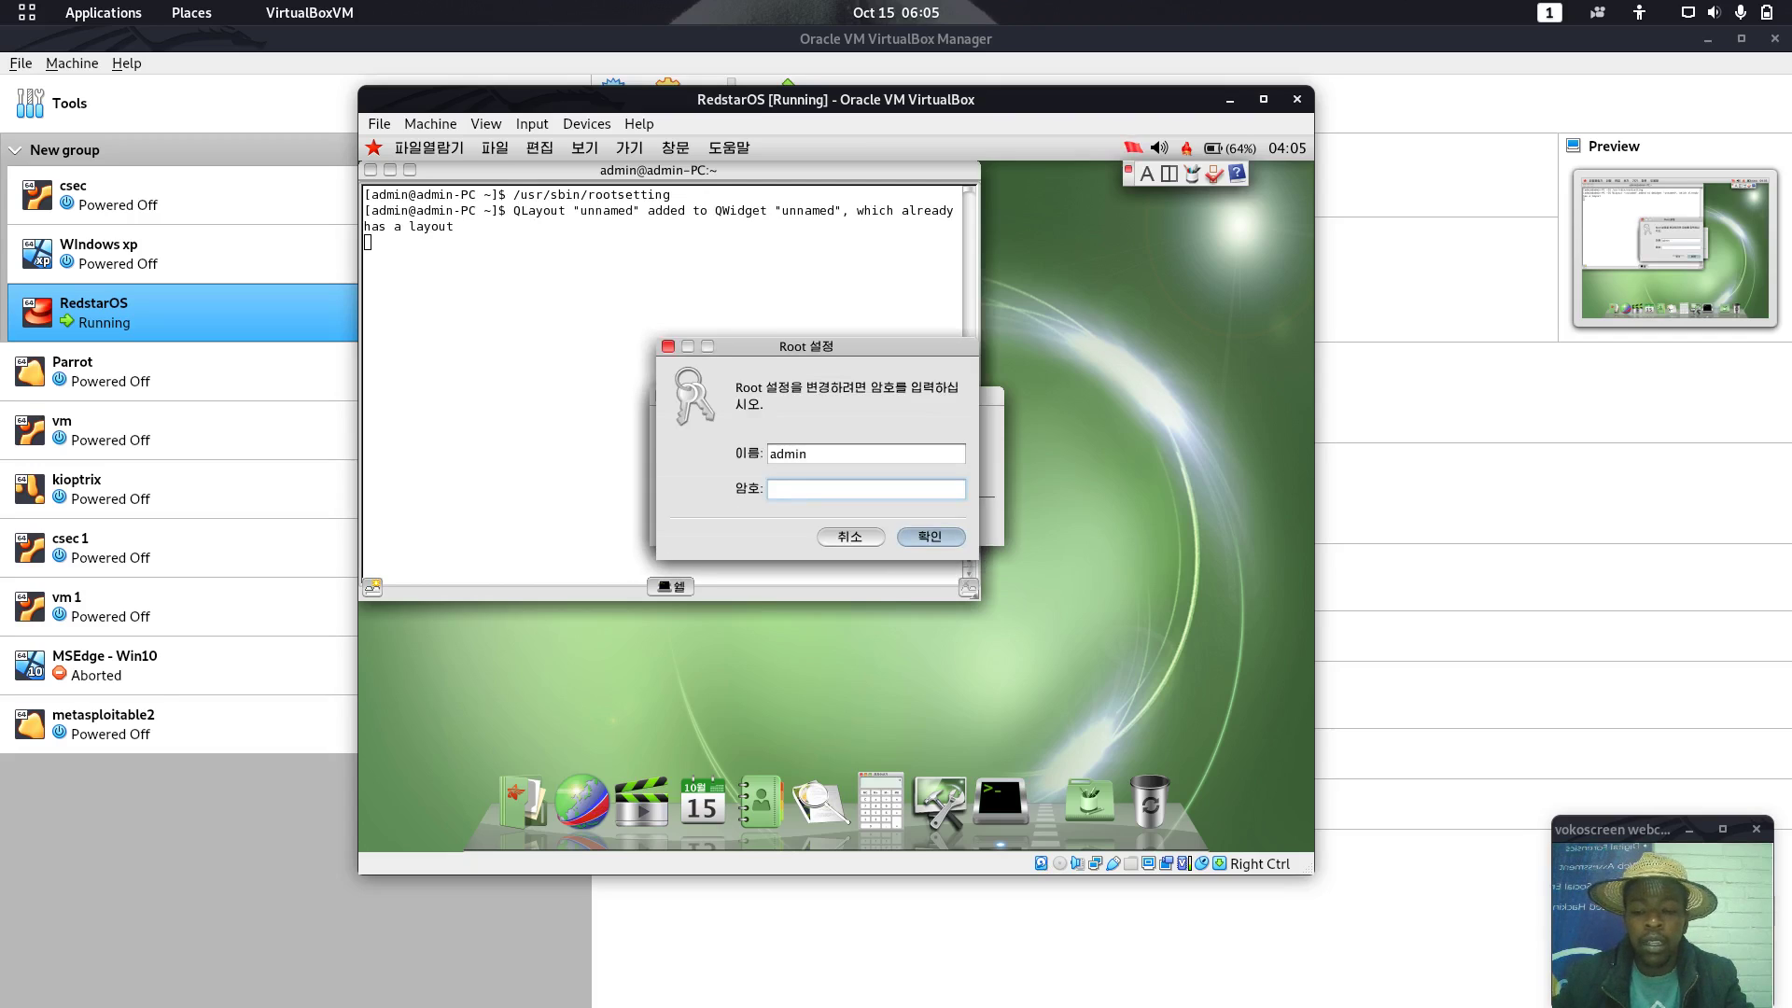
pyautogui.press('Return')
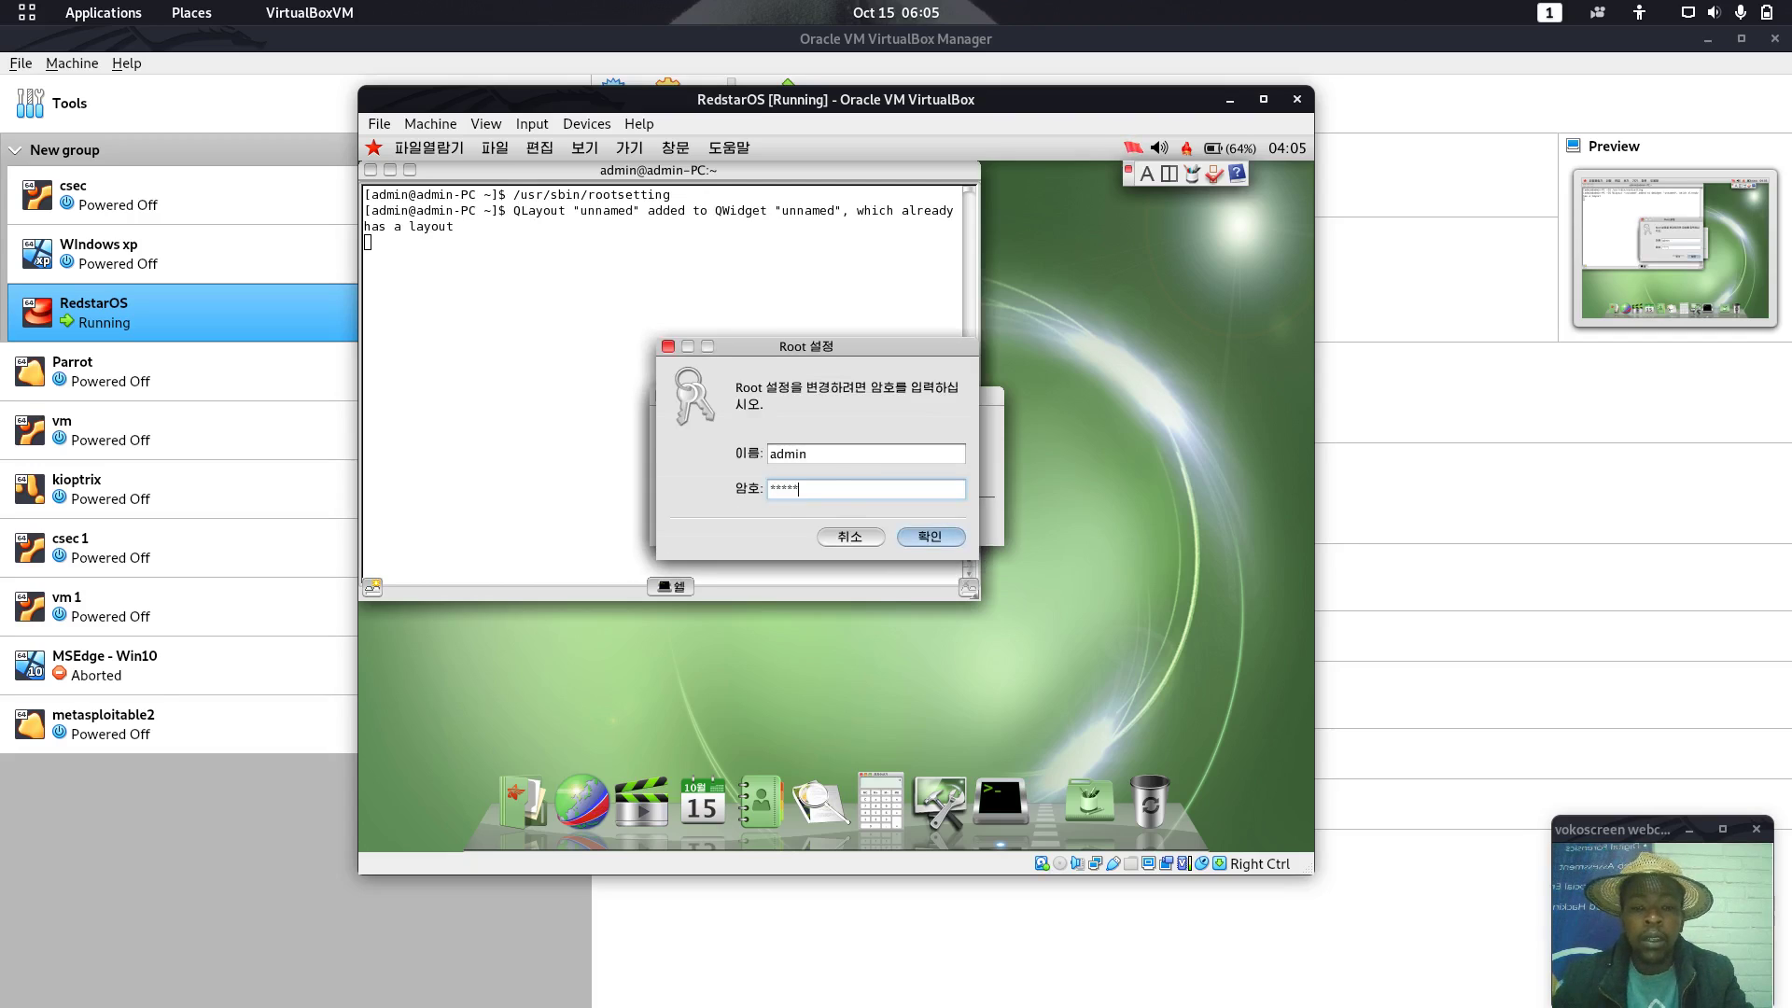
pyautogui.click(747, 472)
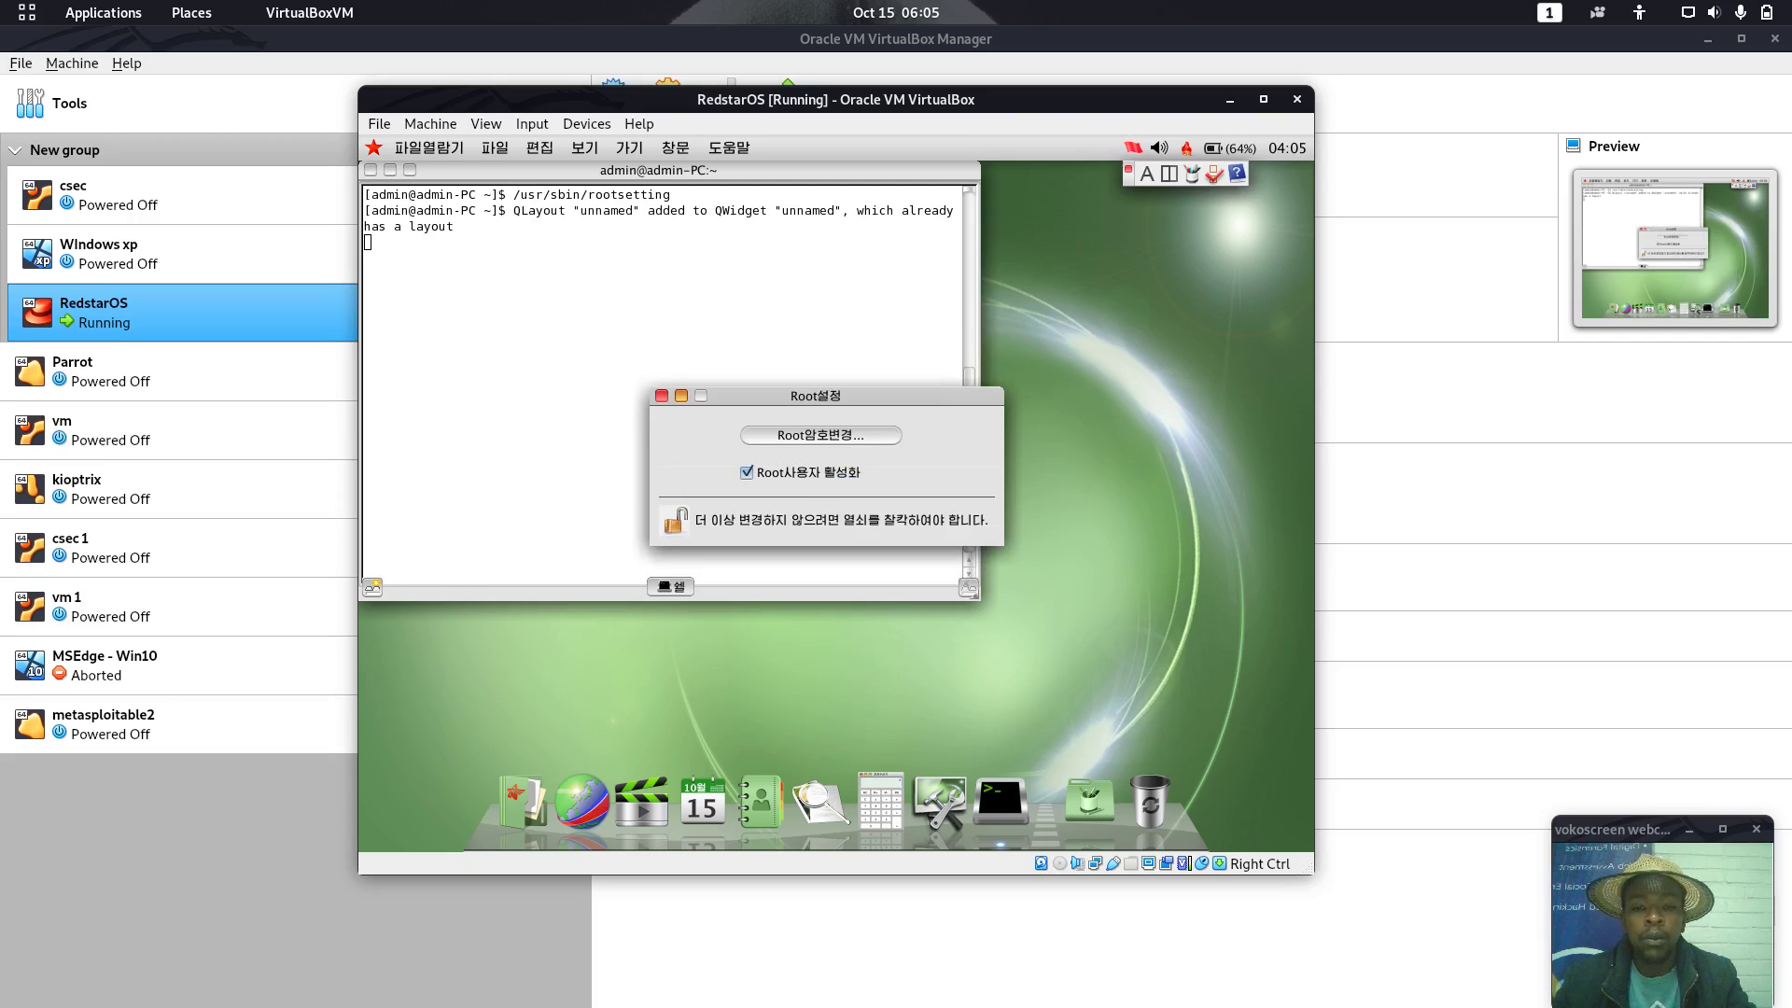
pyautogui.click(790, 473)
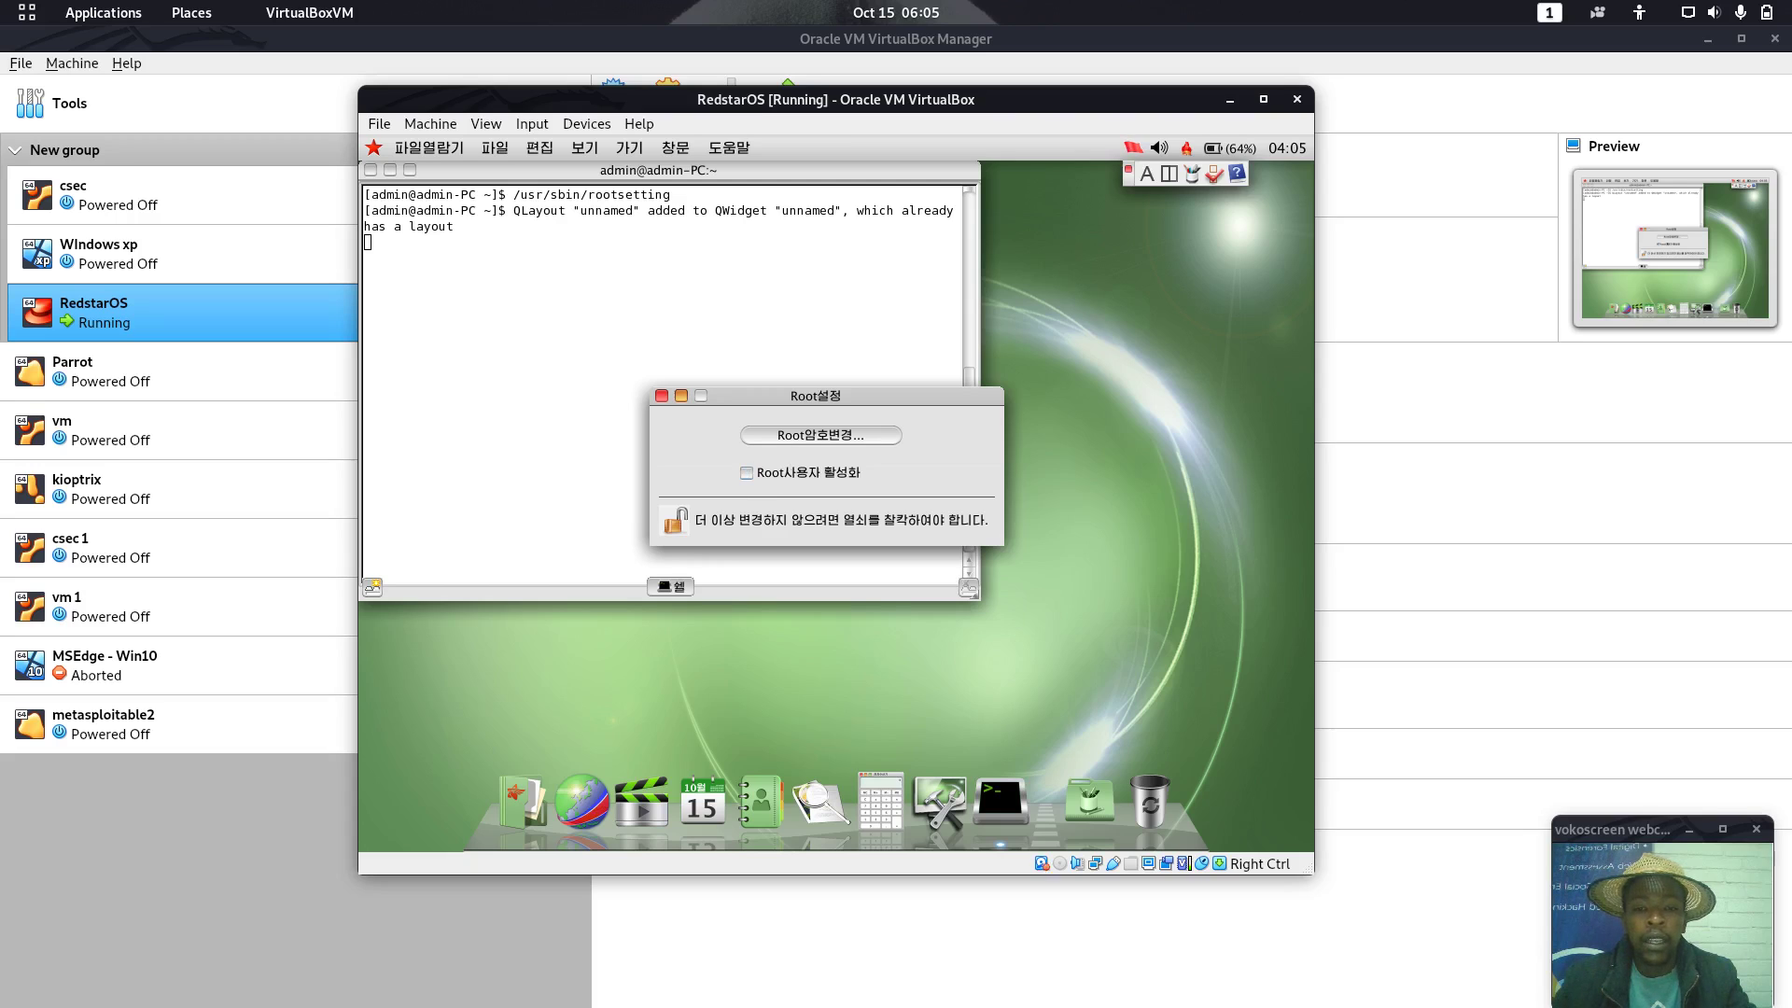
pyautogui.click(752, 476)
# Set and confirm a new root password, then re-lock the root settings
pyautogui.click(788, 442)
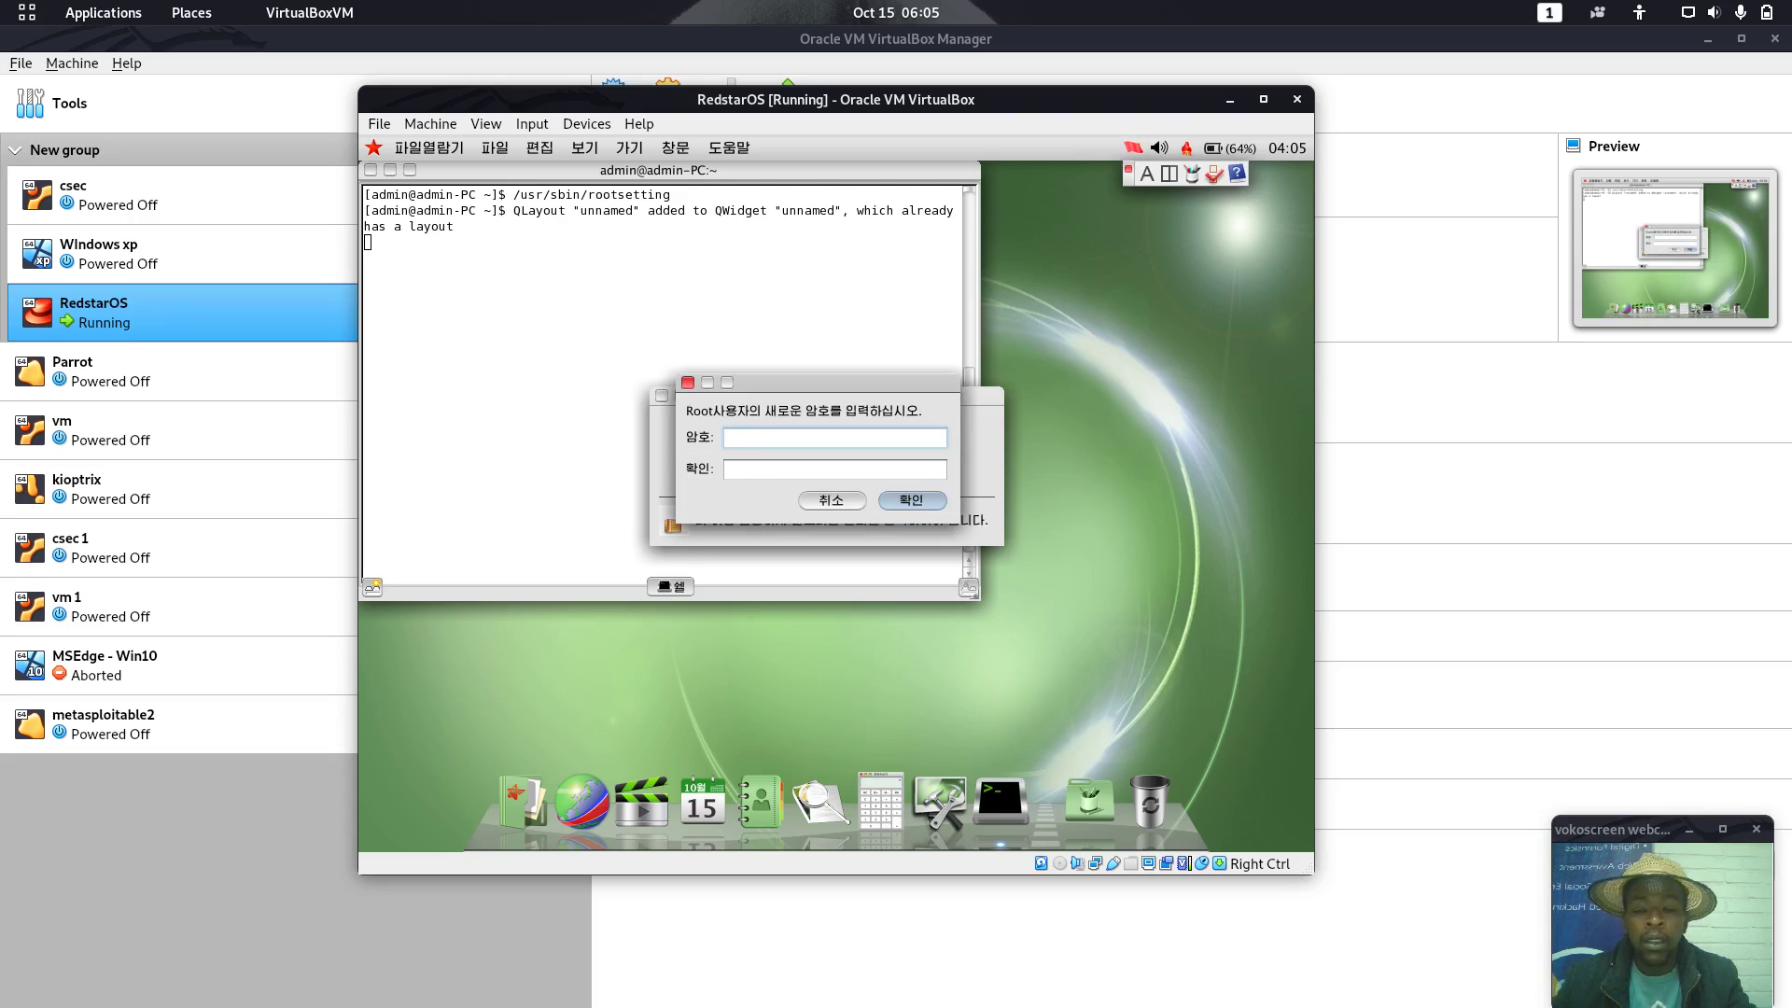
pyautogui.write('****')
pyautogui.press('BackSpace')
pyautogui.press('BackSpace')
pyautogui.press('BackSpace')
pyautogui.press('BackSpace')
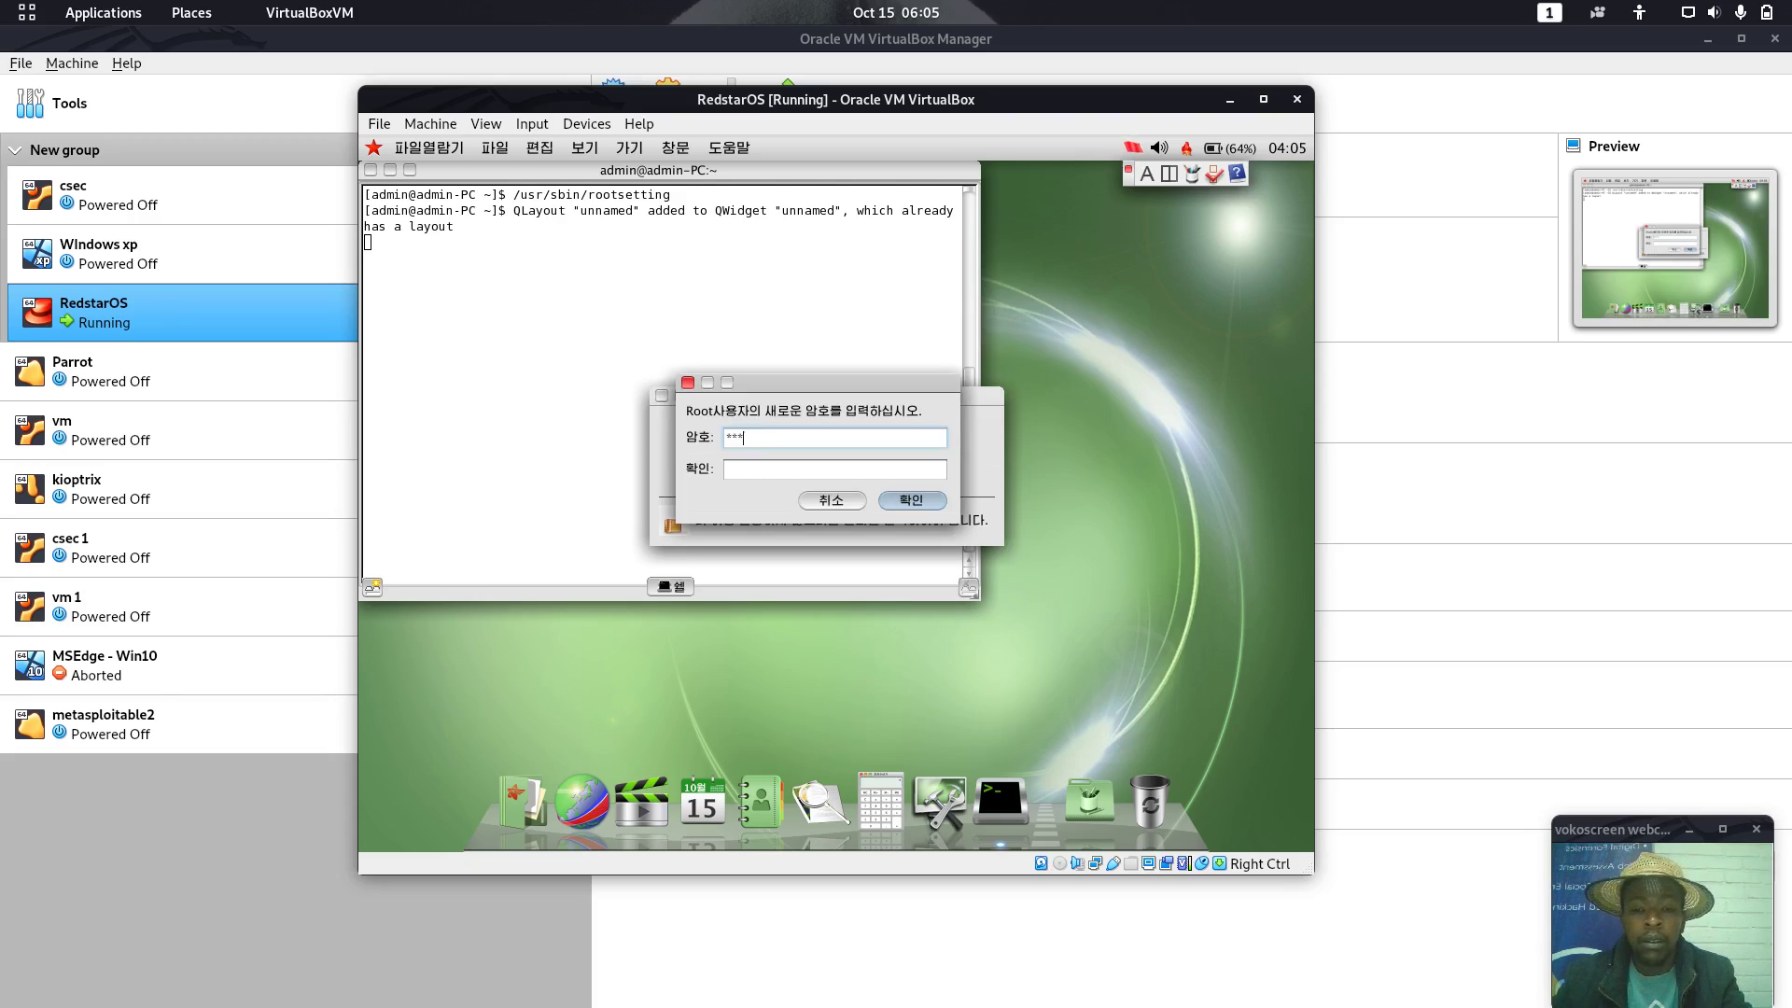
pyautogui.write('****')
pyautogui.press('Tab')
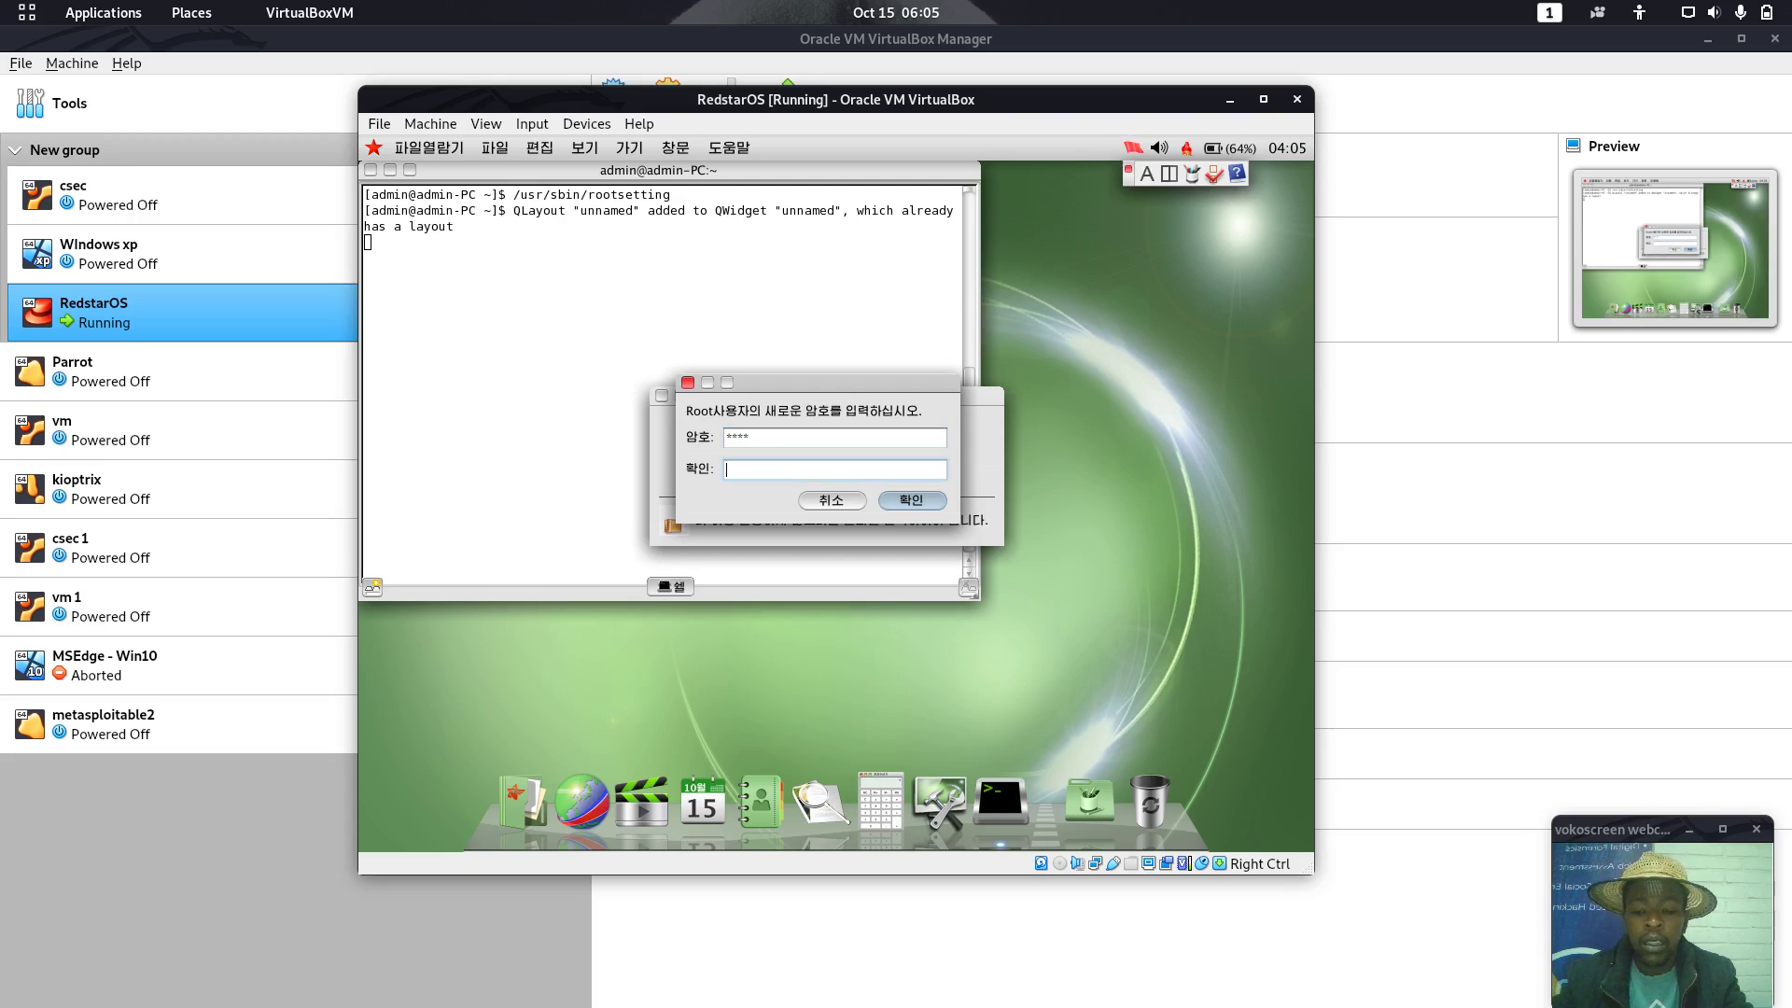
pyautogui.write('****')
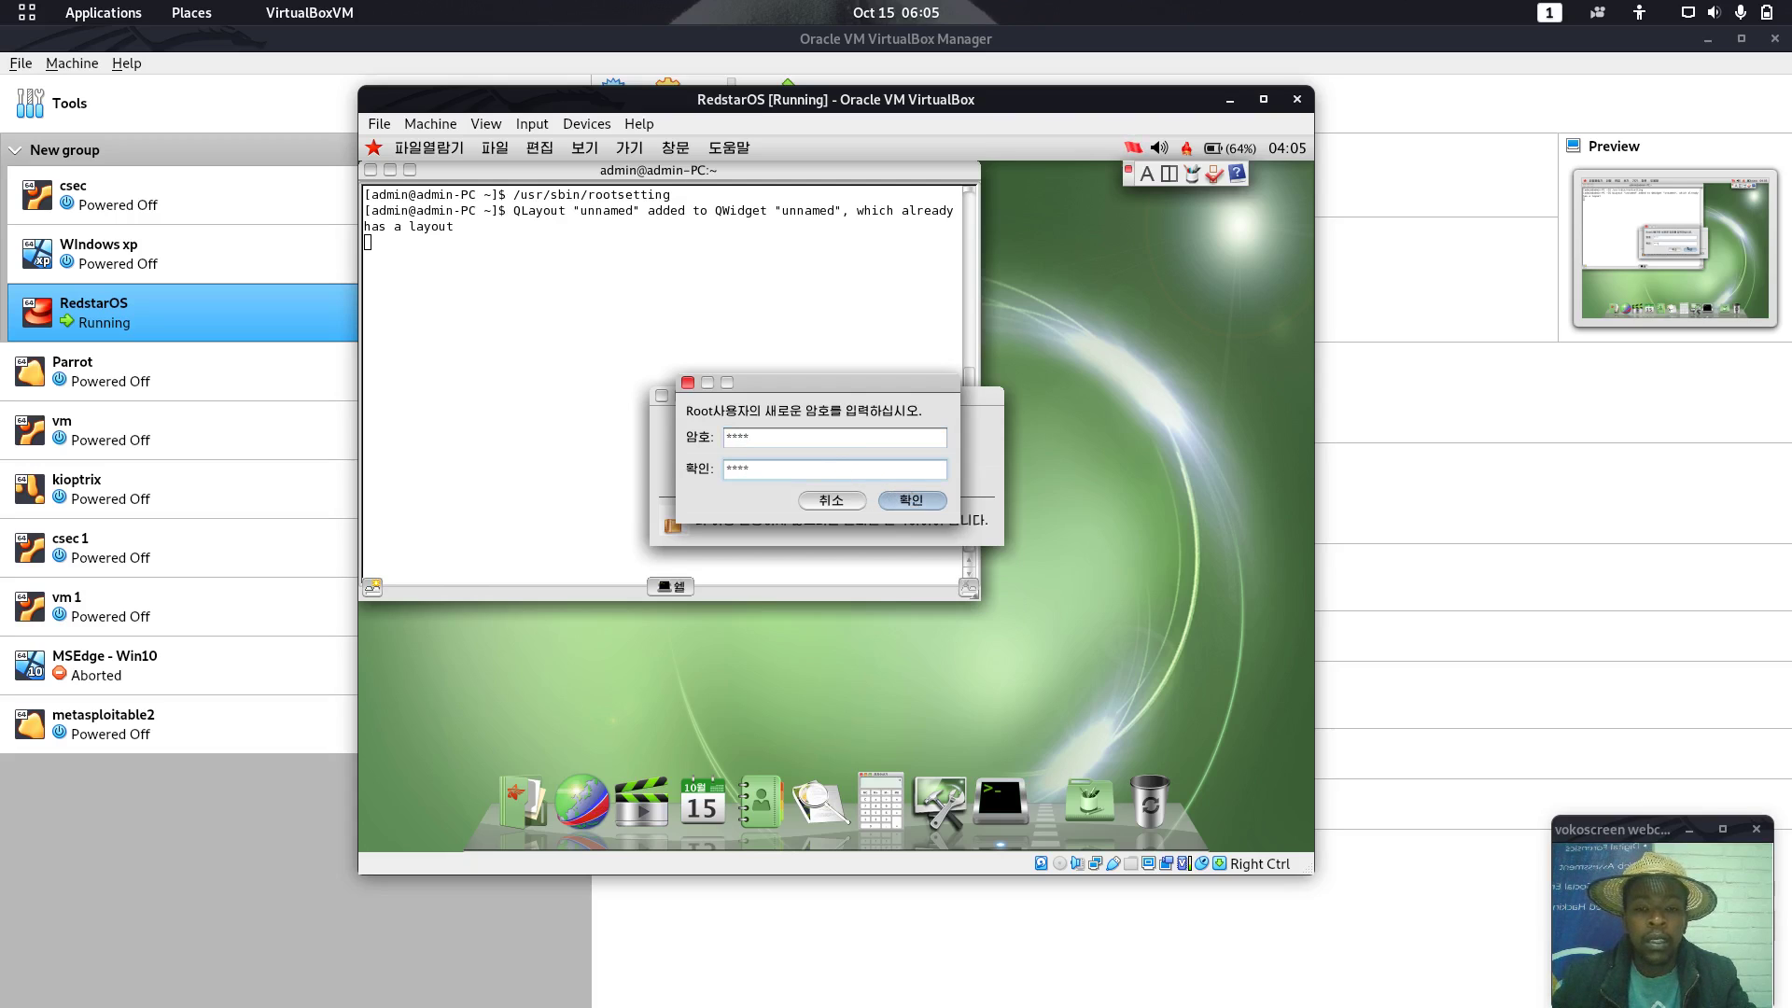
pyautogui.click(906, 501)
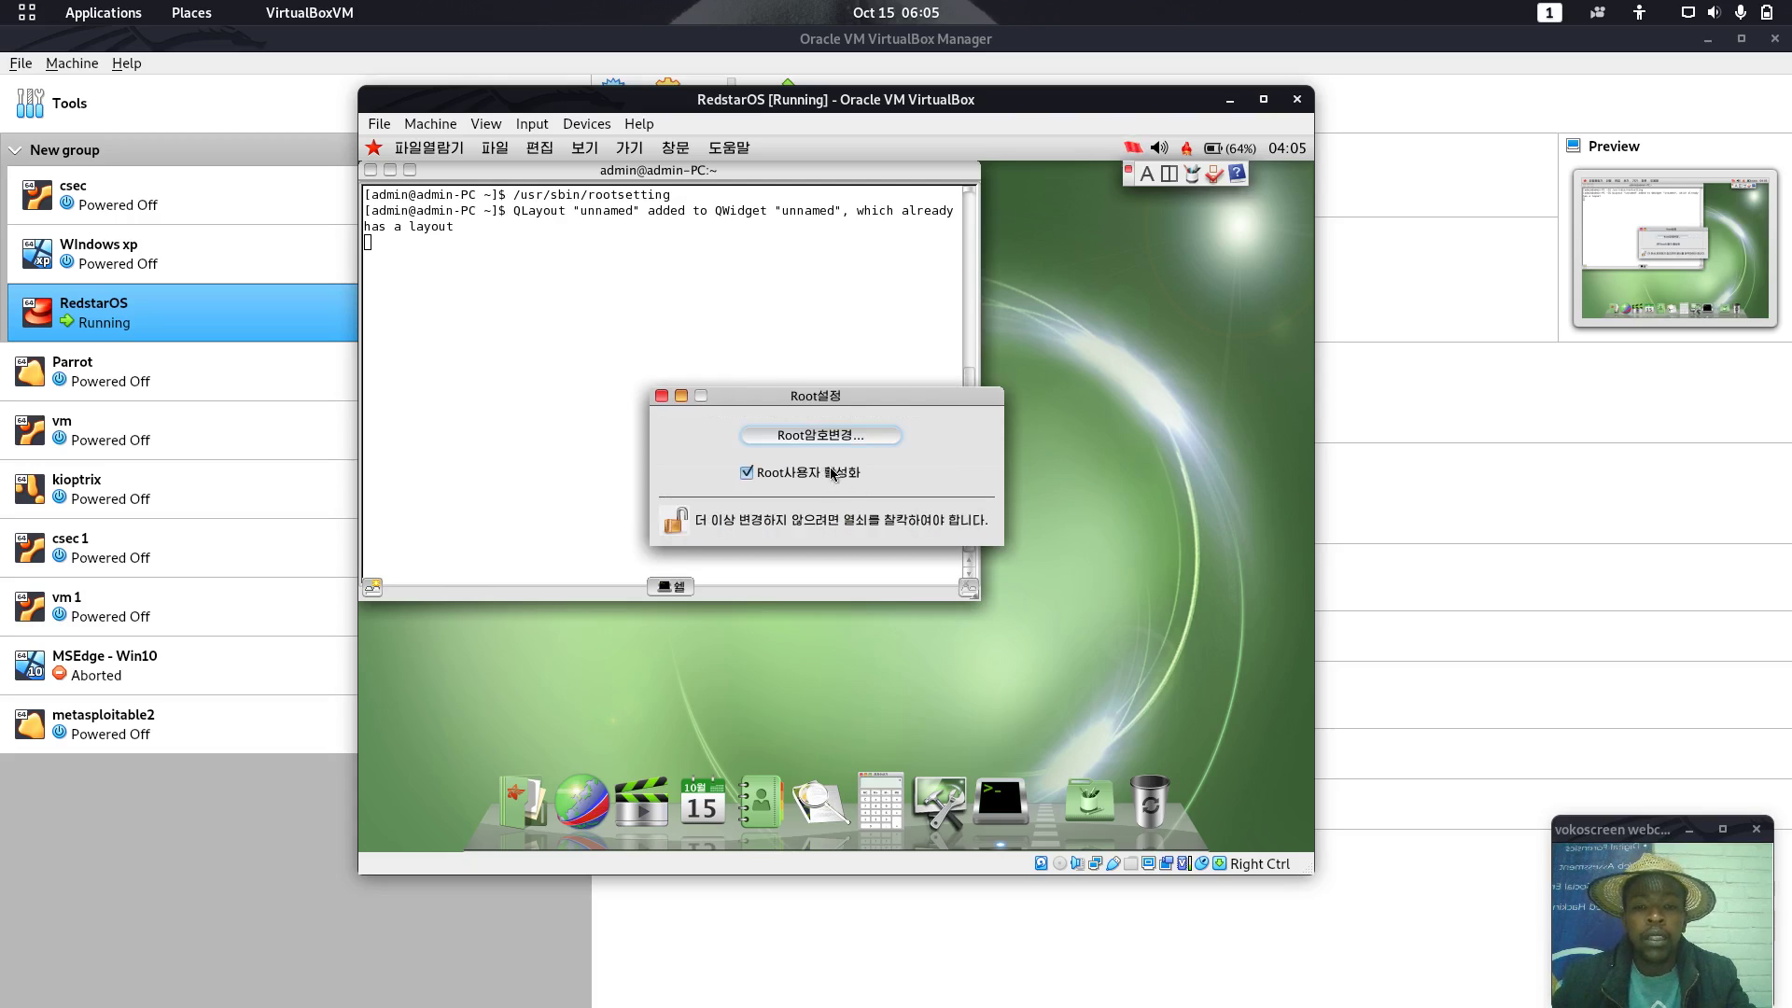
pyautogui.click(675, 520)
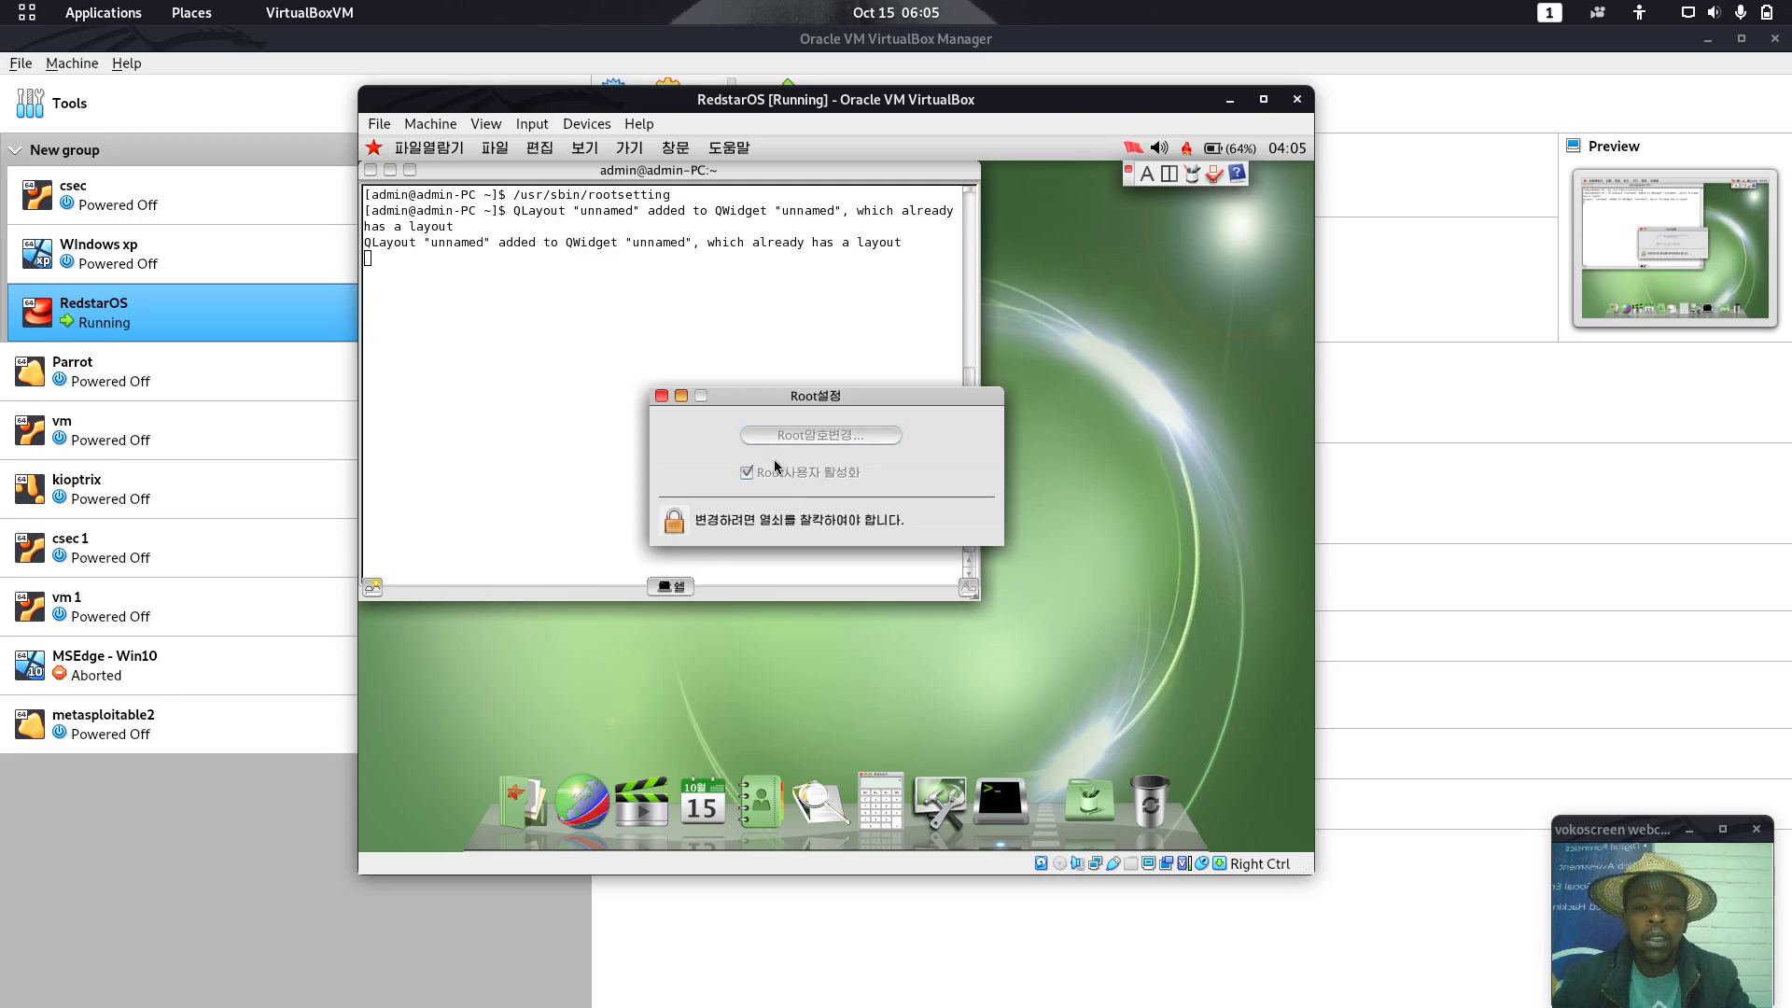
# Close the Root설정 window, get a fresh terminal prompt, and nudge the terminal window
pyautogui.click(662, 396)
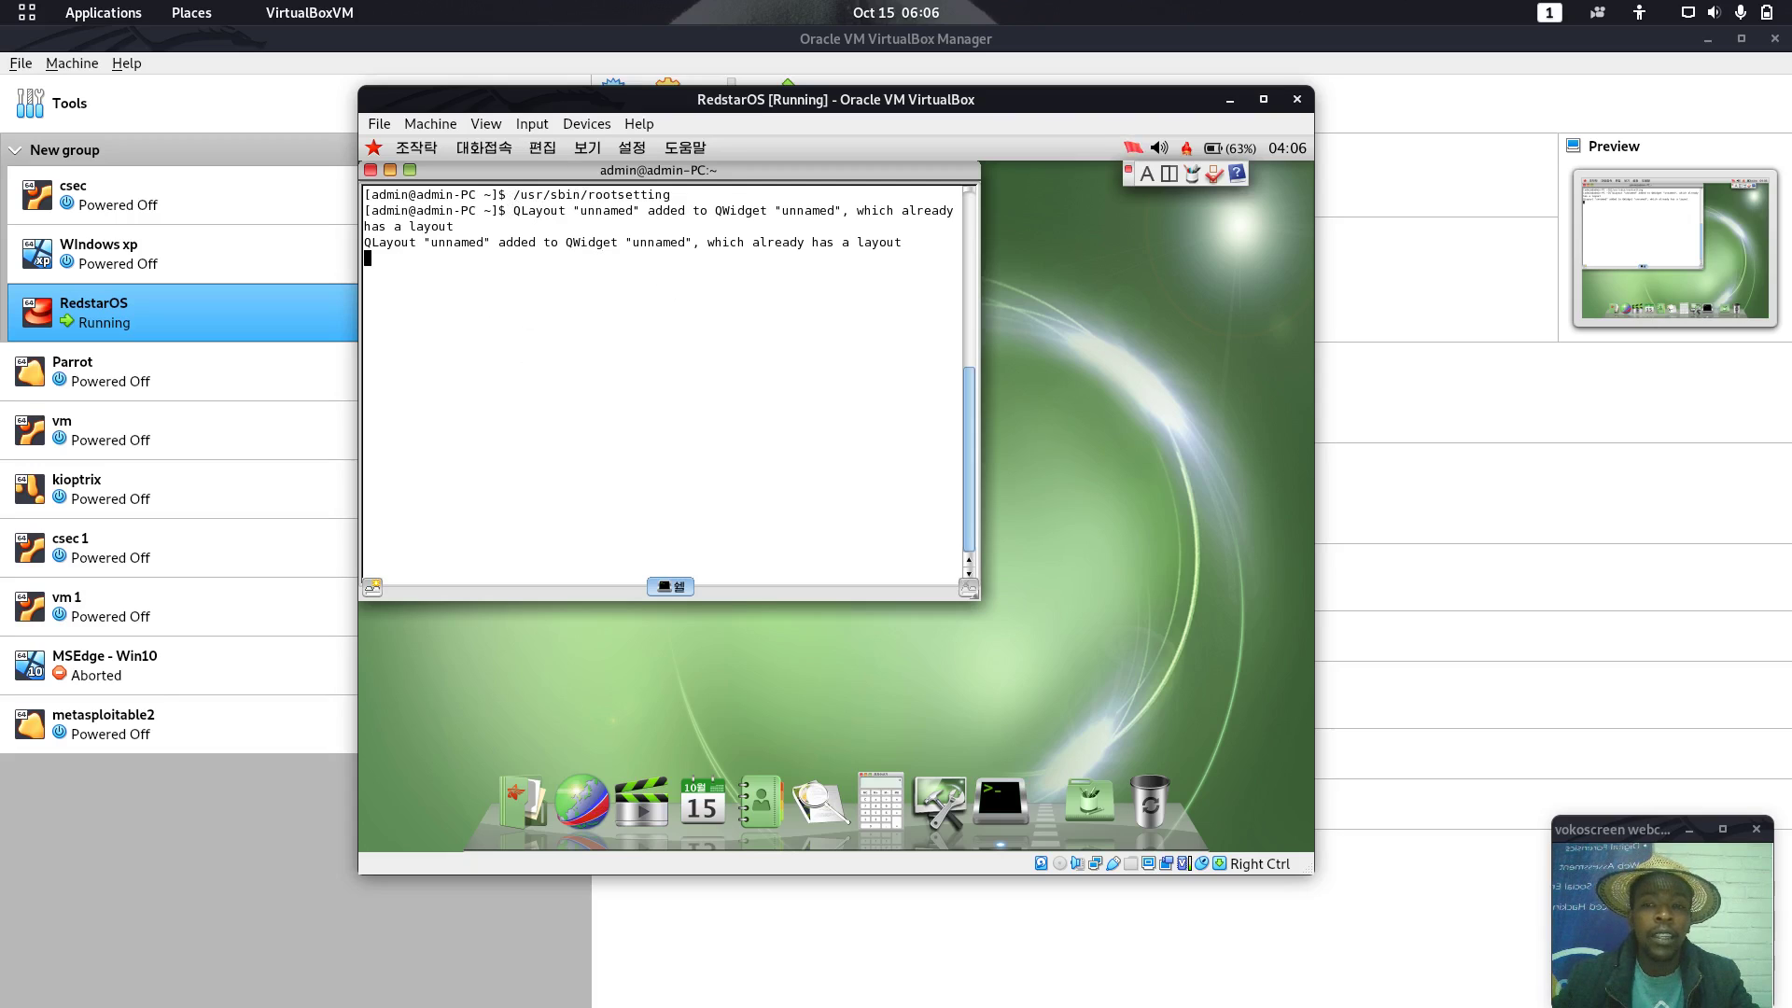
pyautogui.moveTo(541, 198); pyautogui.dragTo(573, 219)
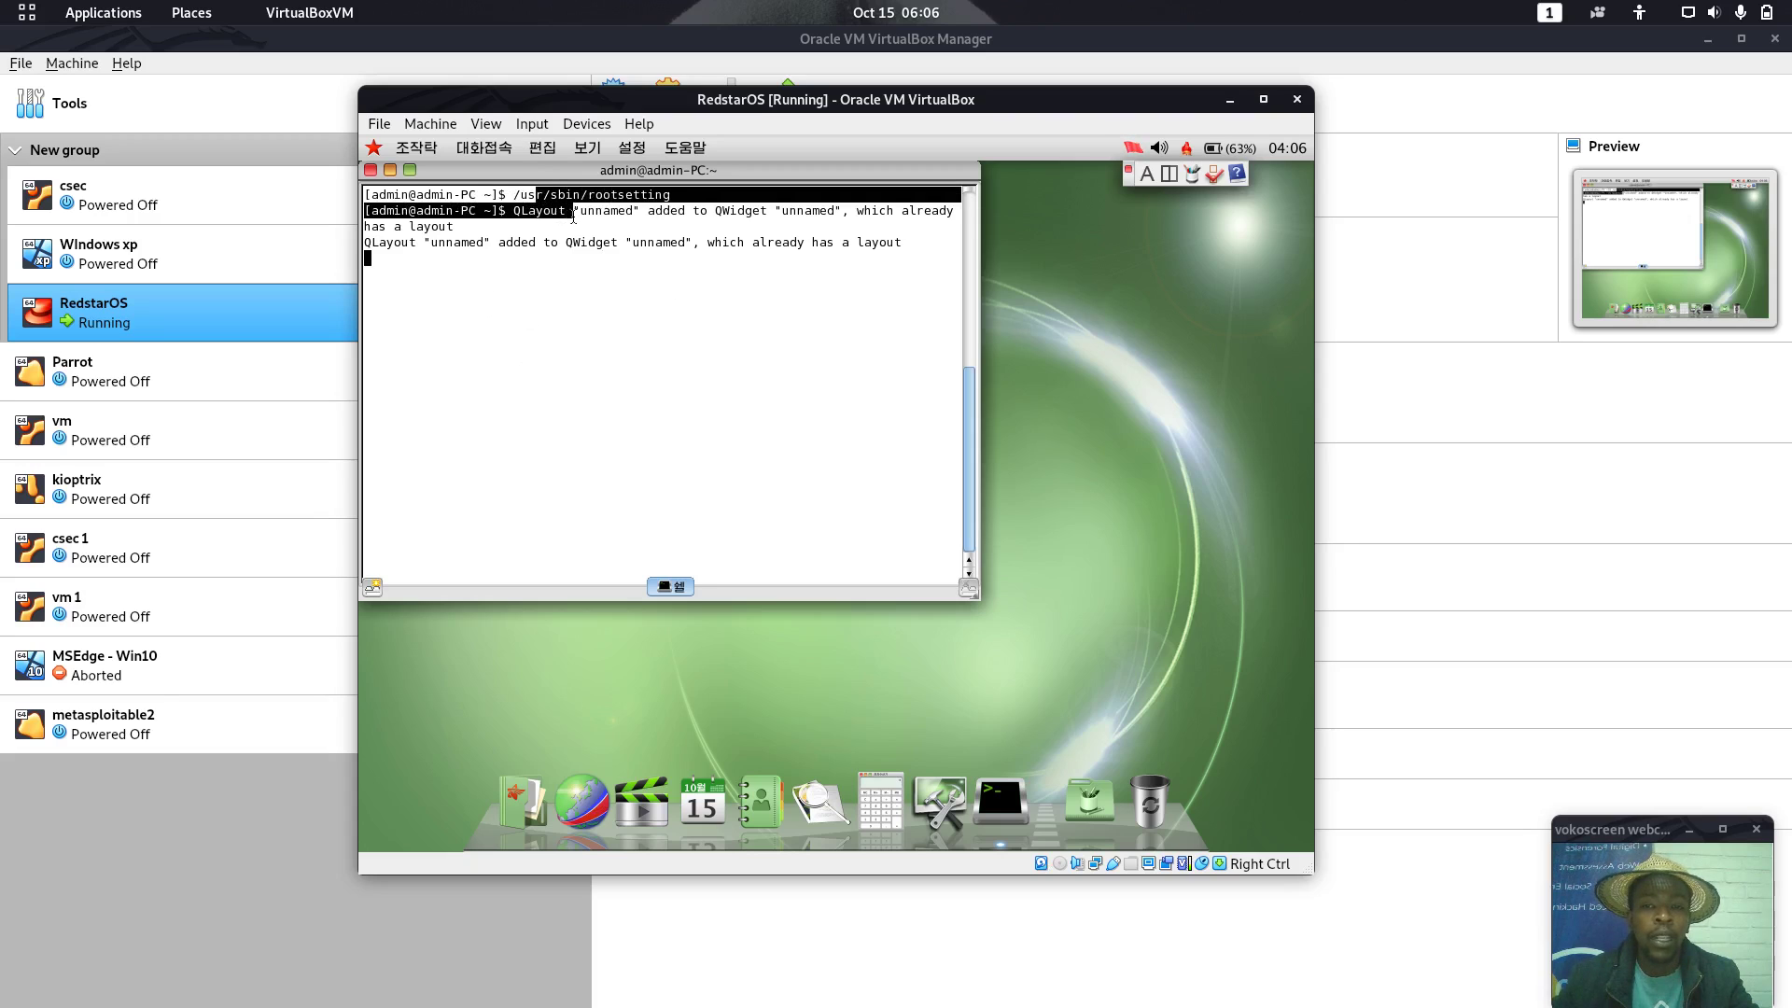
pyautogui.click(505, 271)
pyautogui.press('Return')
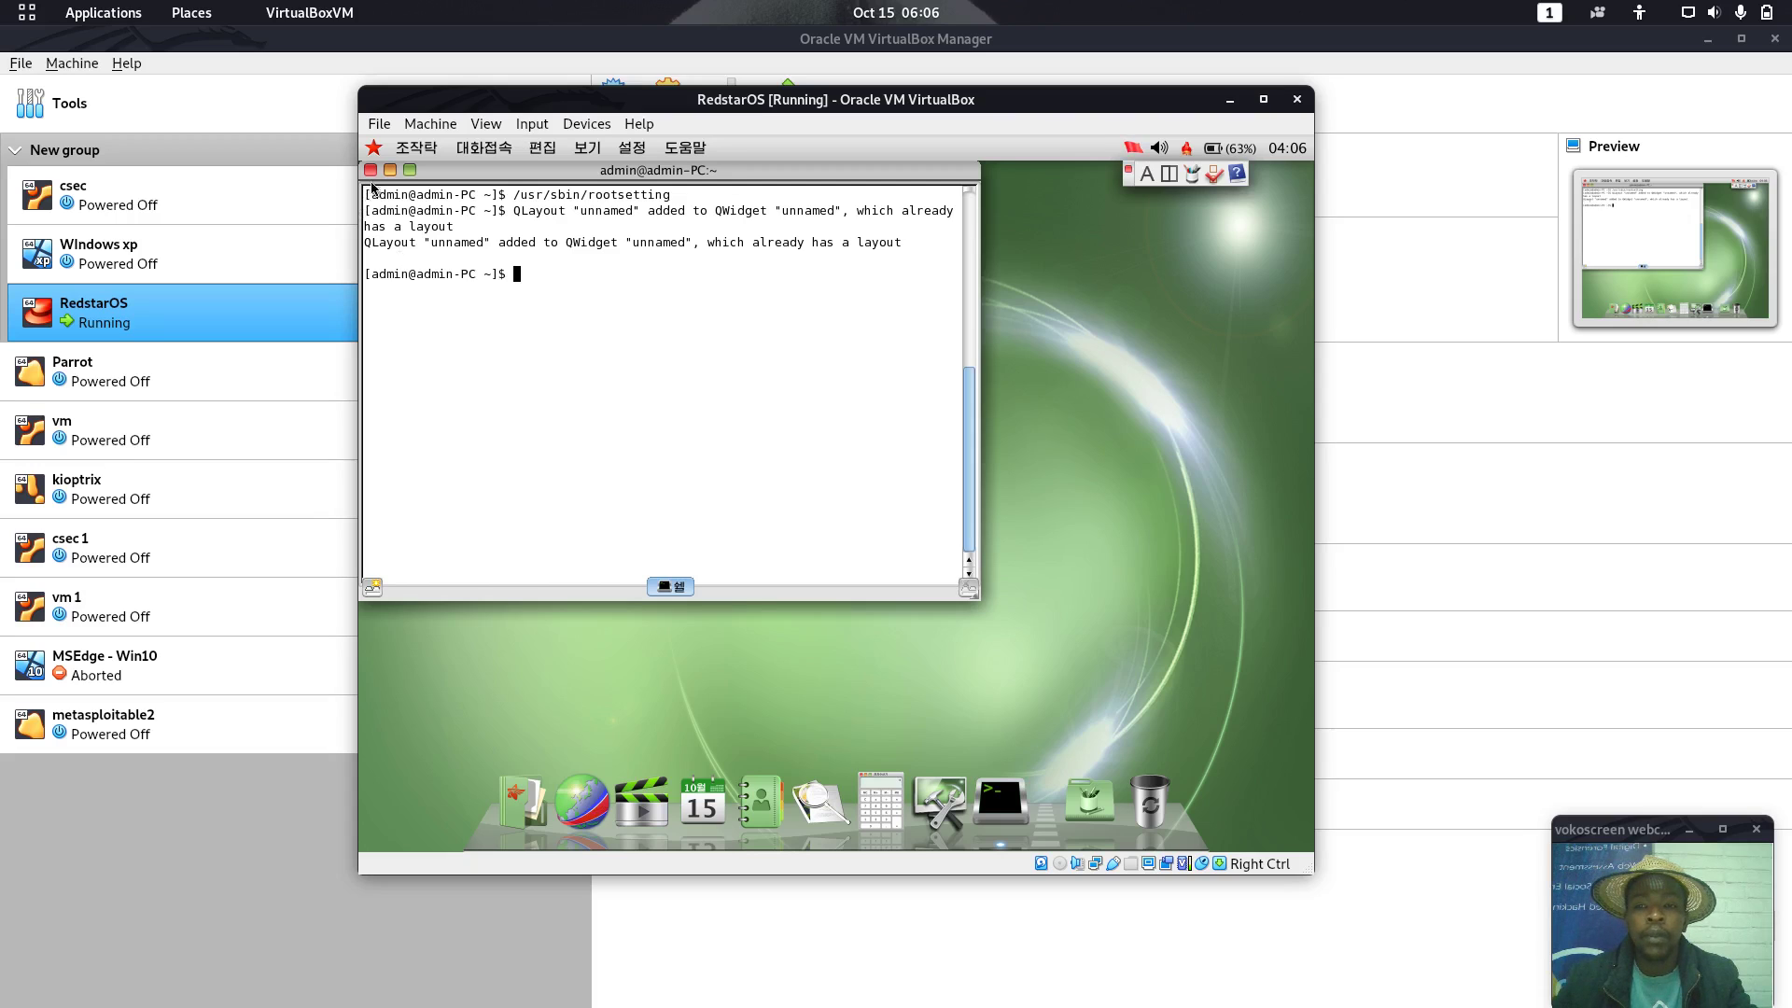
pyautogui.moveTo(472, 175); pyautogui.dragTo(514, 207)
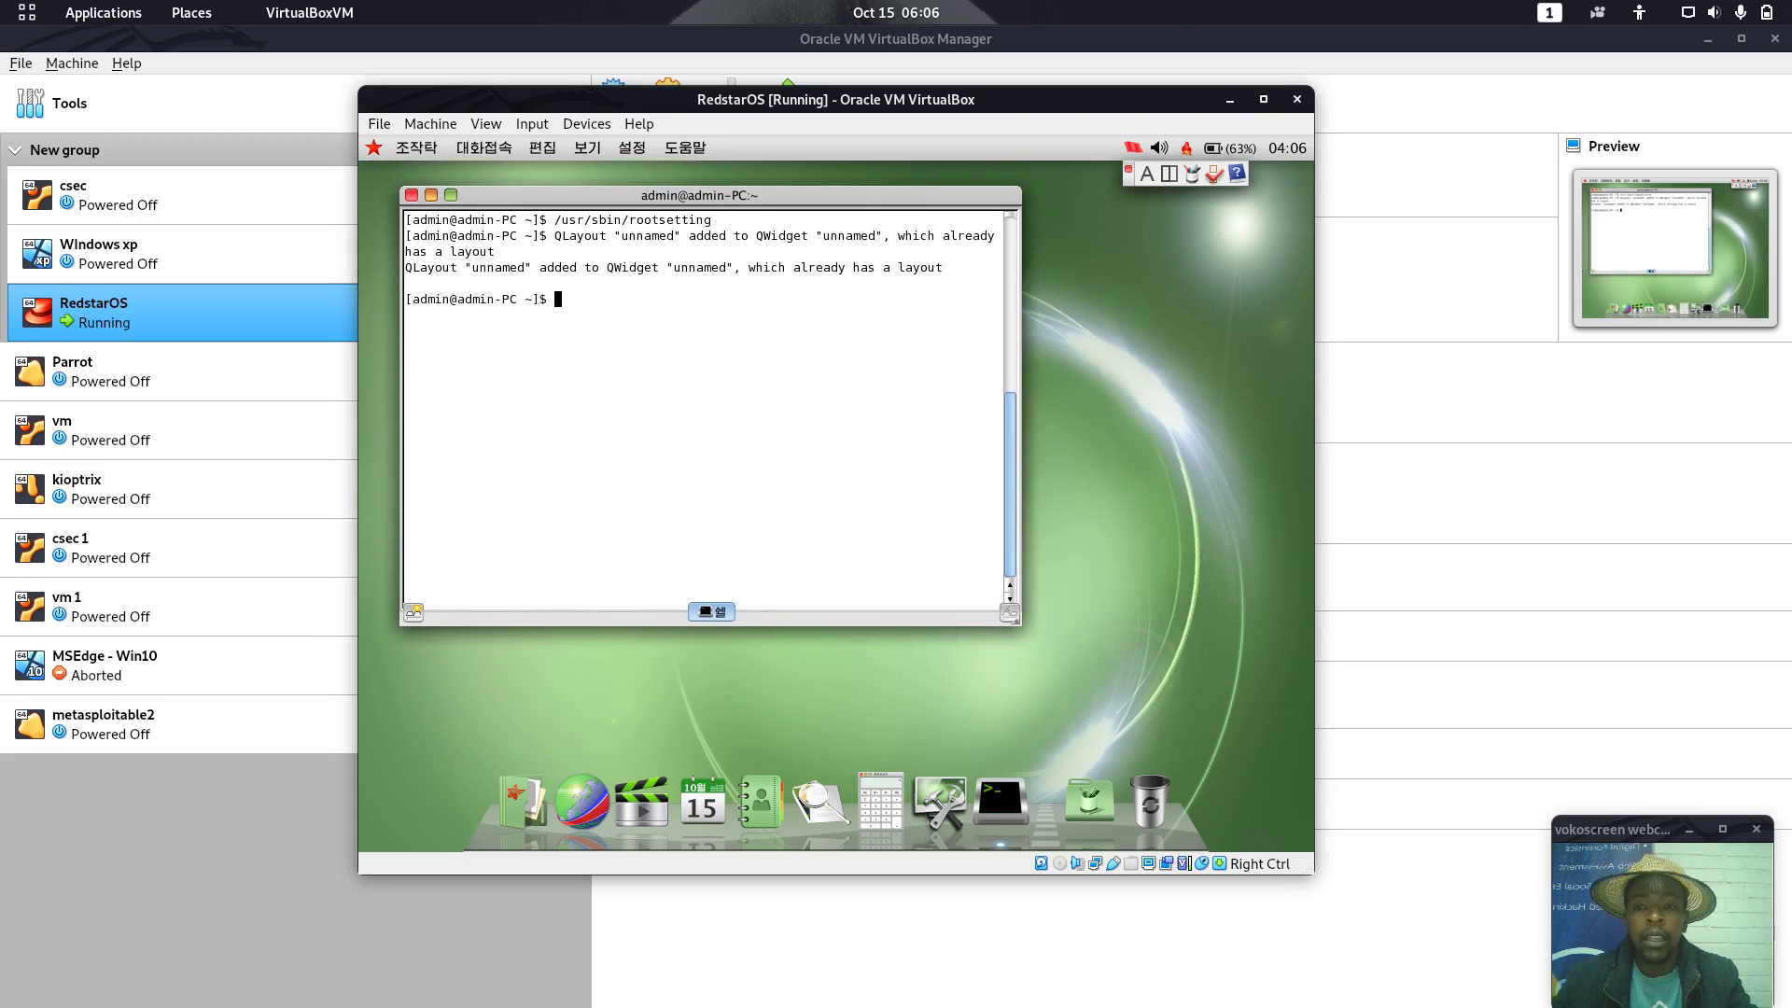
# Log out via the red star menu's 가입탈퇴... entry and confirm 가입탈퇴
pyautogui.click(373, 147)
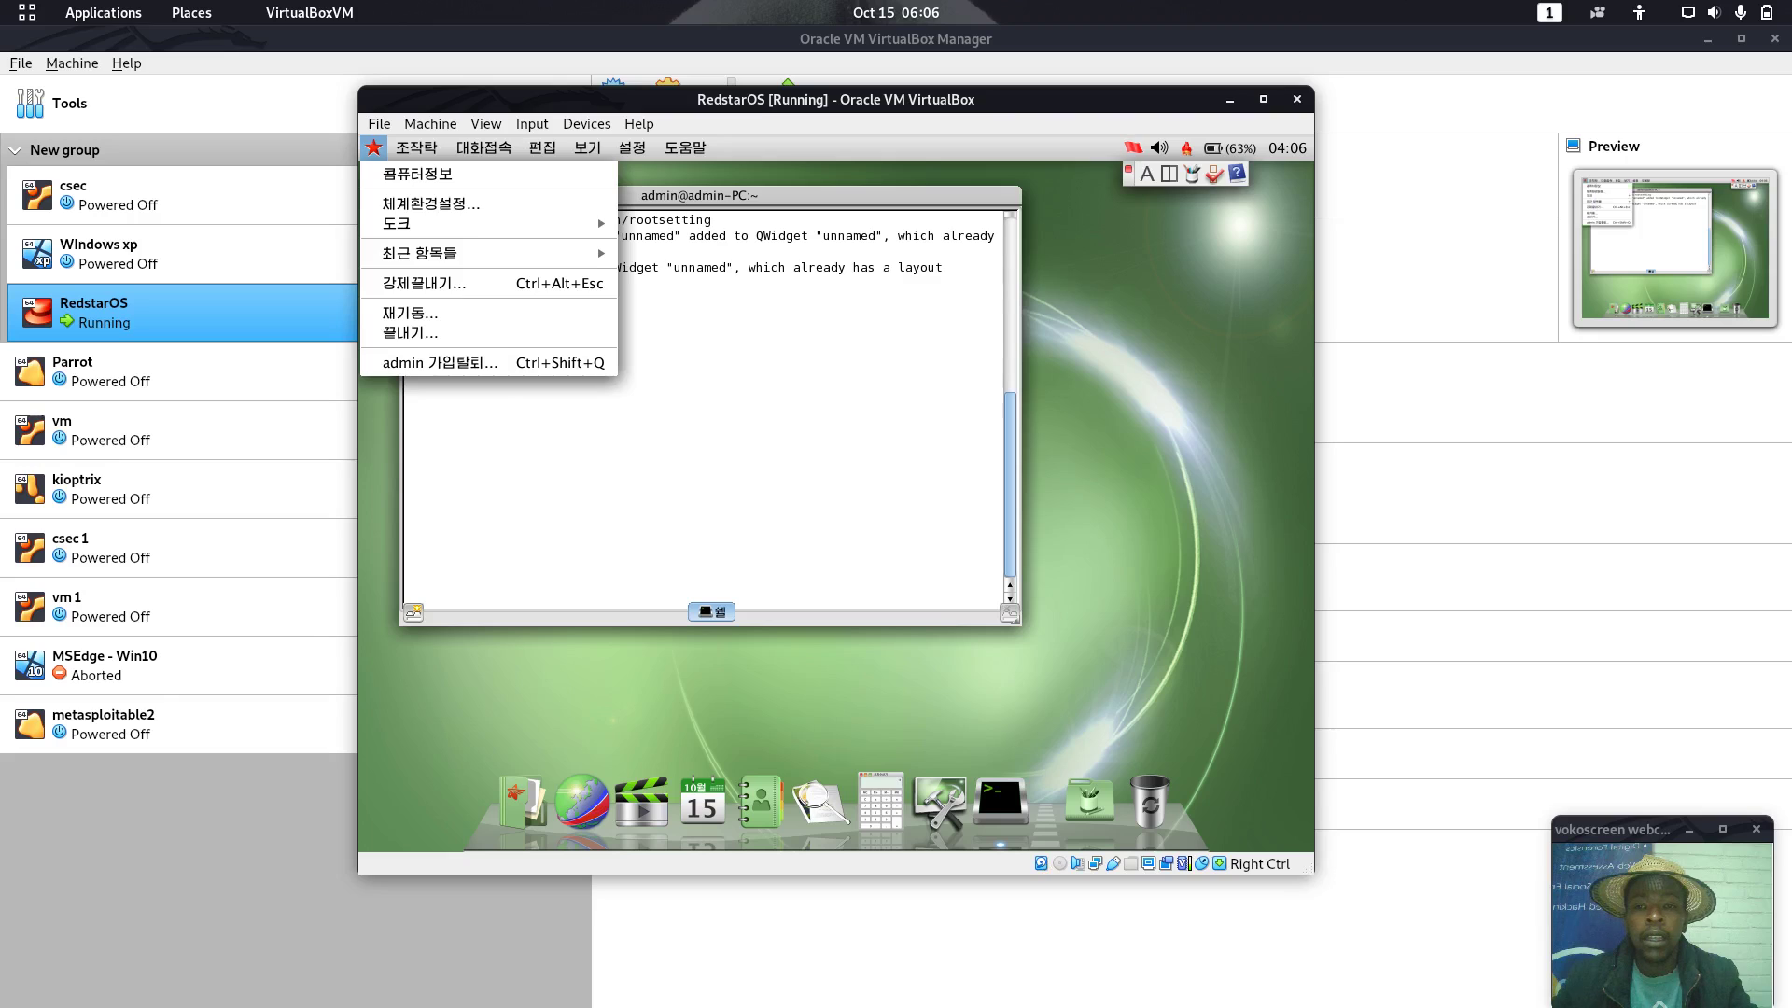
pyautogui.click(489, 364)
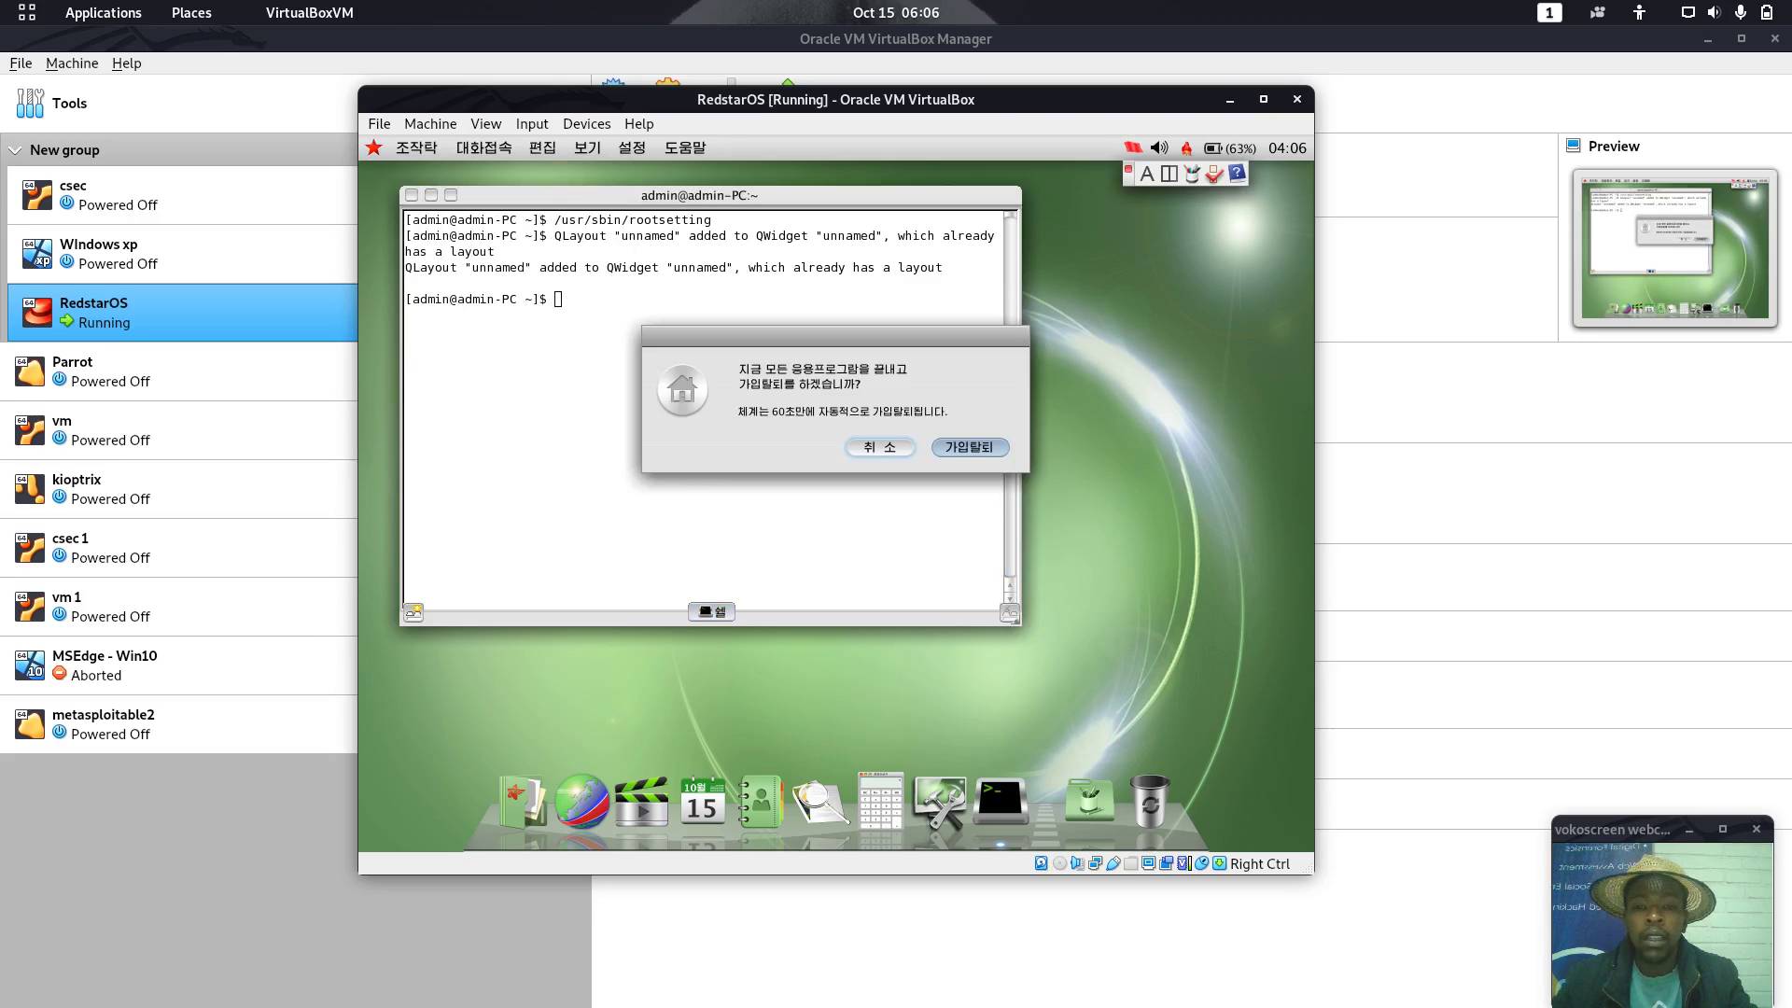
pyautogui.click(970, 447)
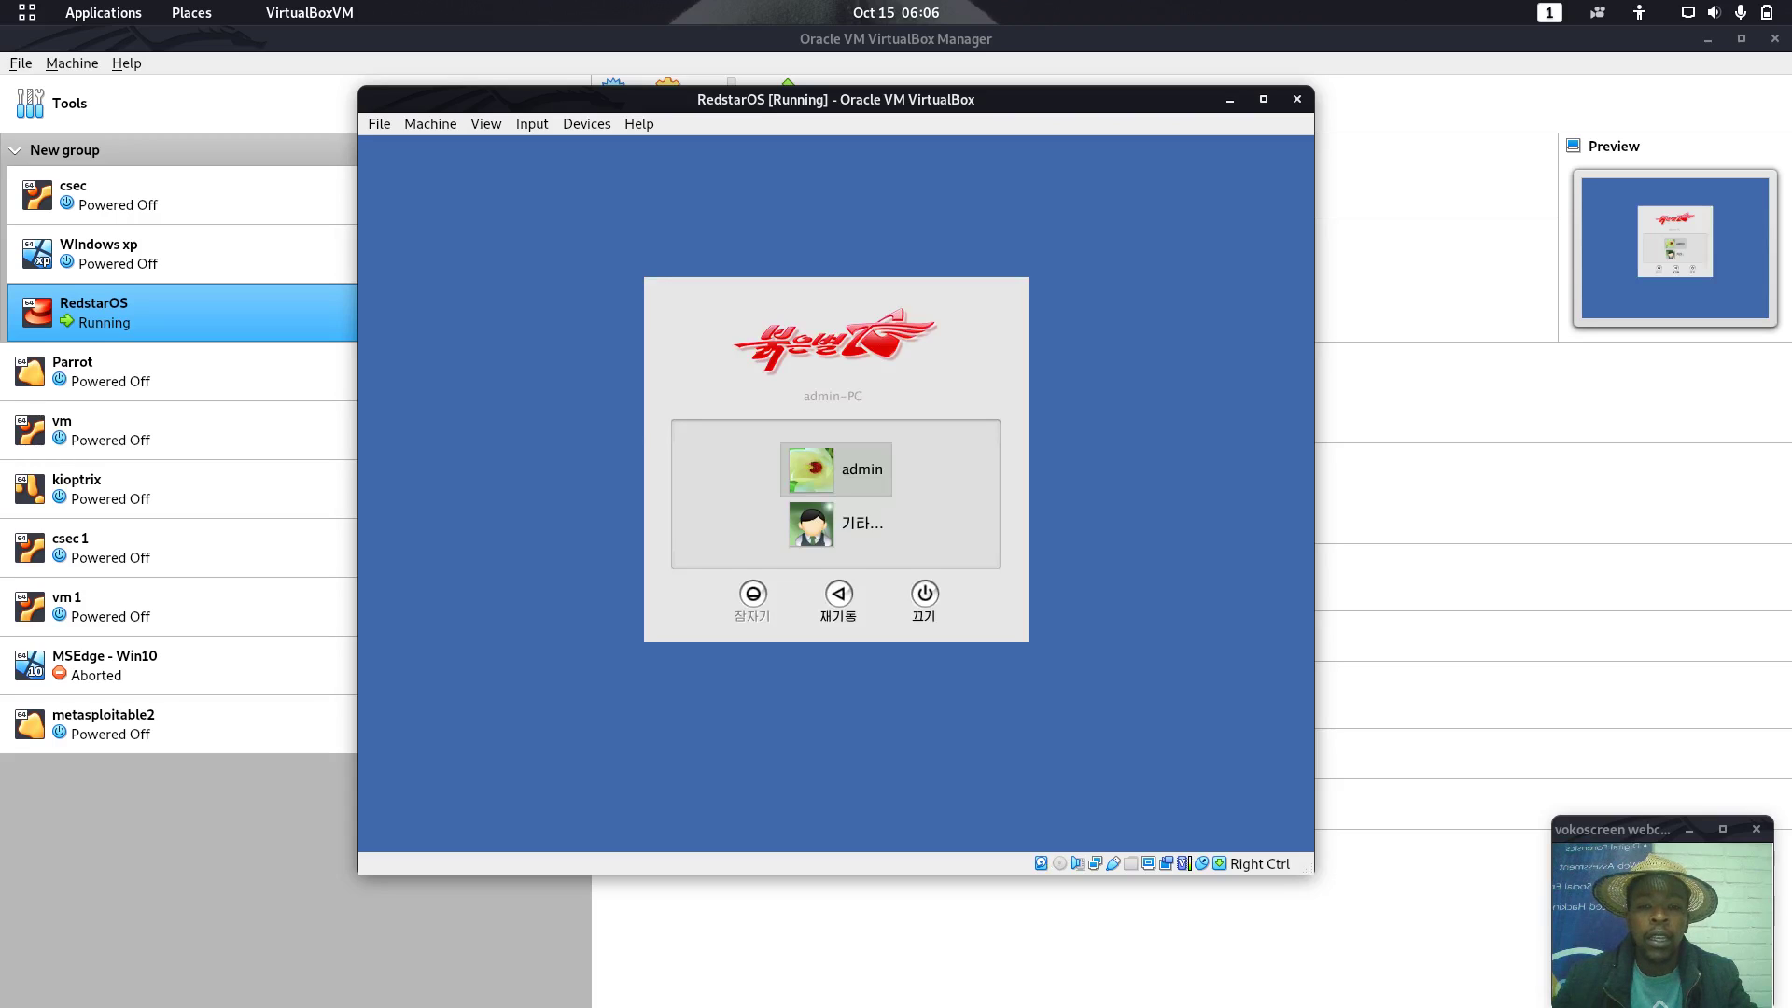
# Choose 기타... on the login screen and sign in as root with the root password
pyautogui.click(831, 535)
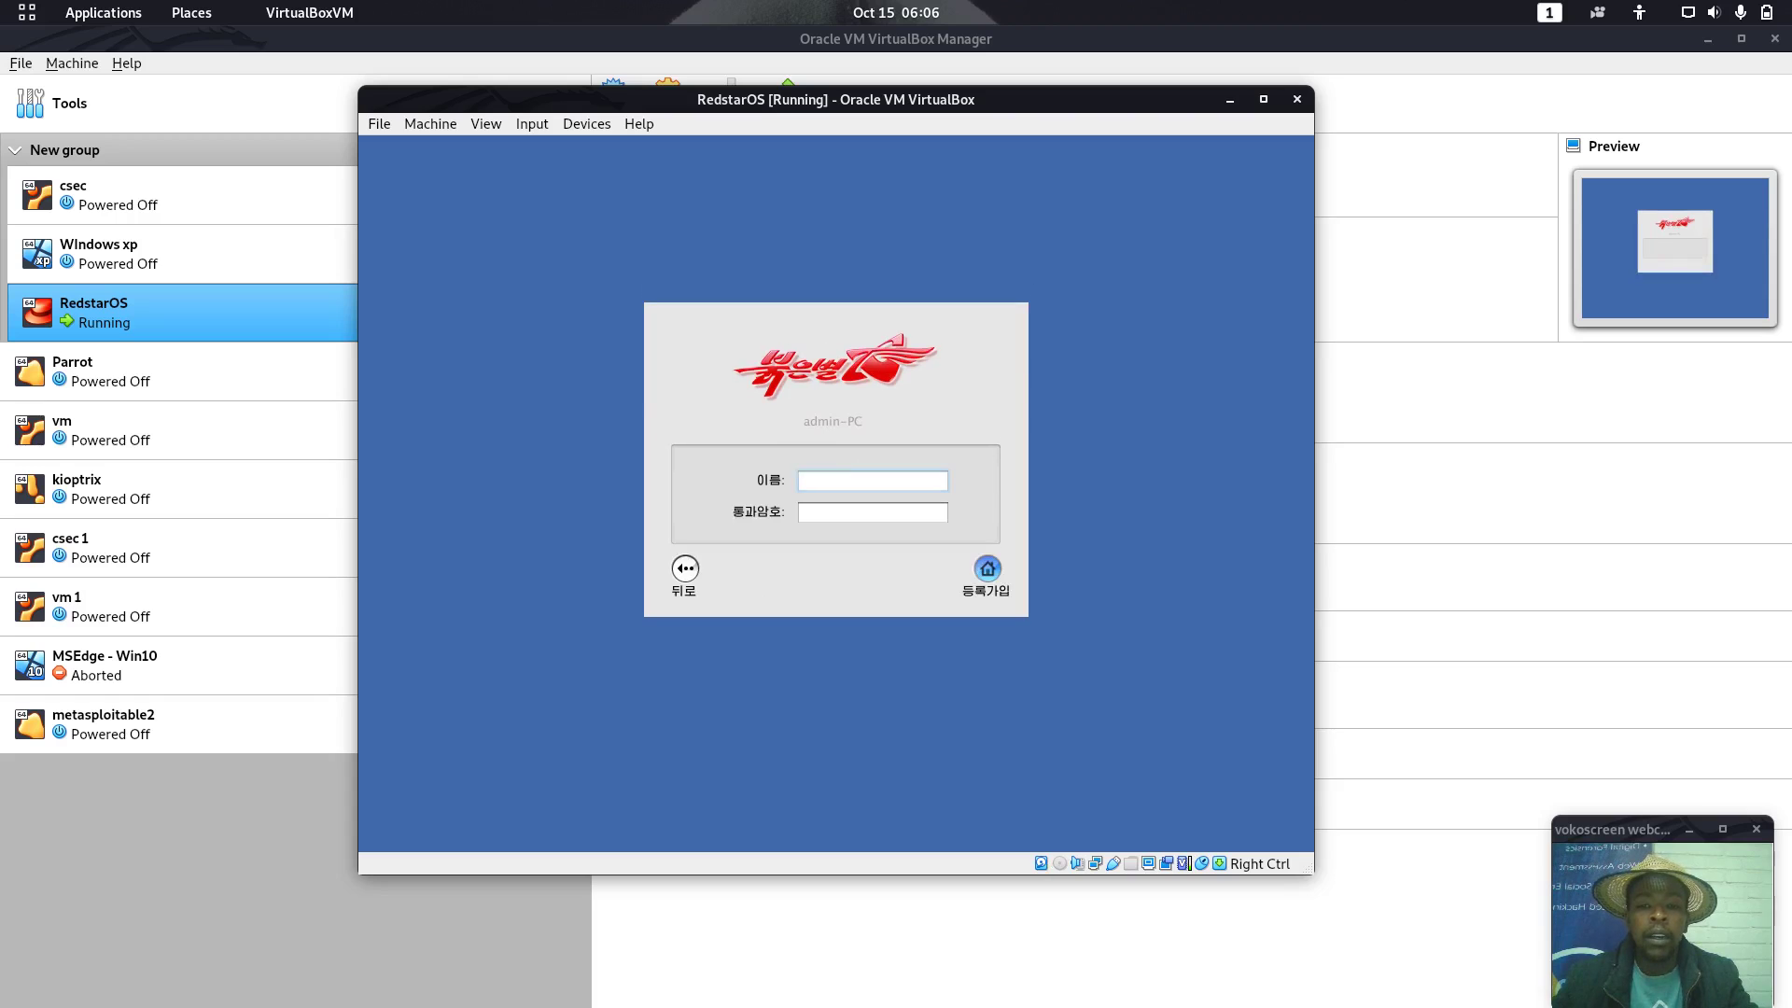
pyautogui.write('root')
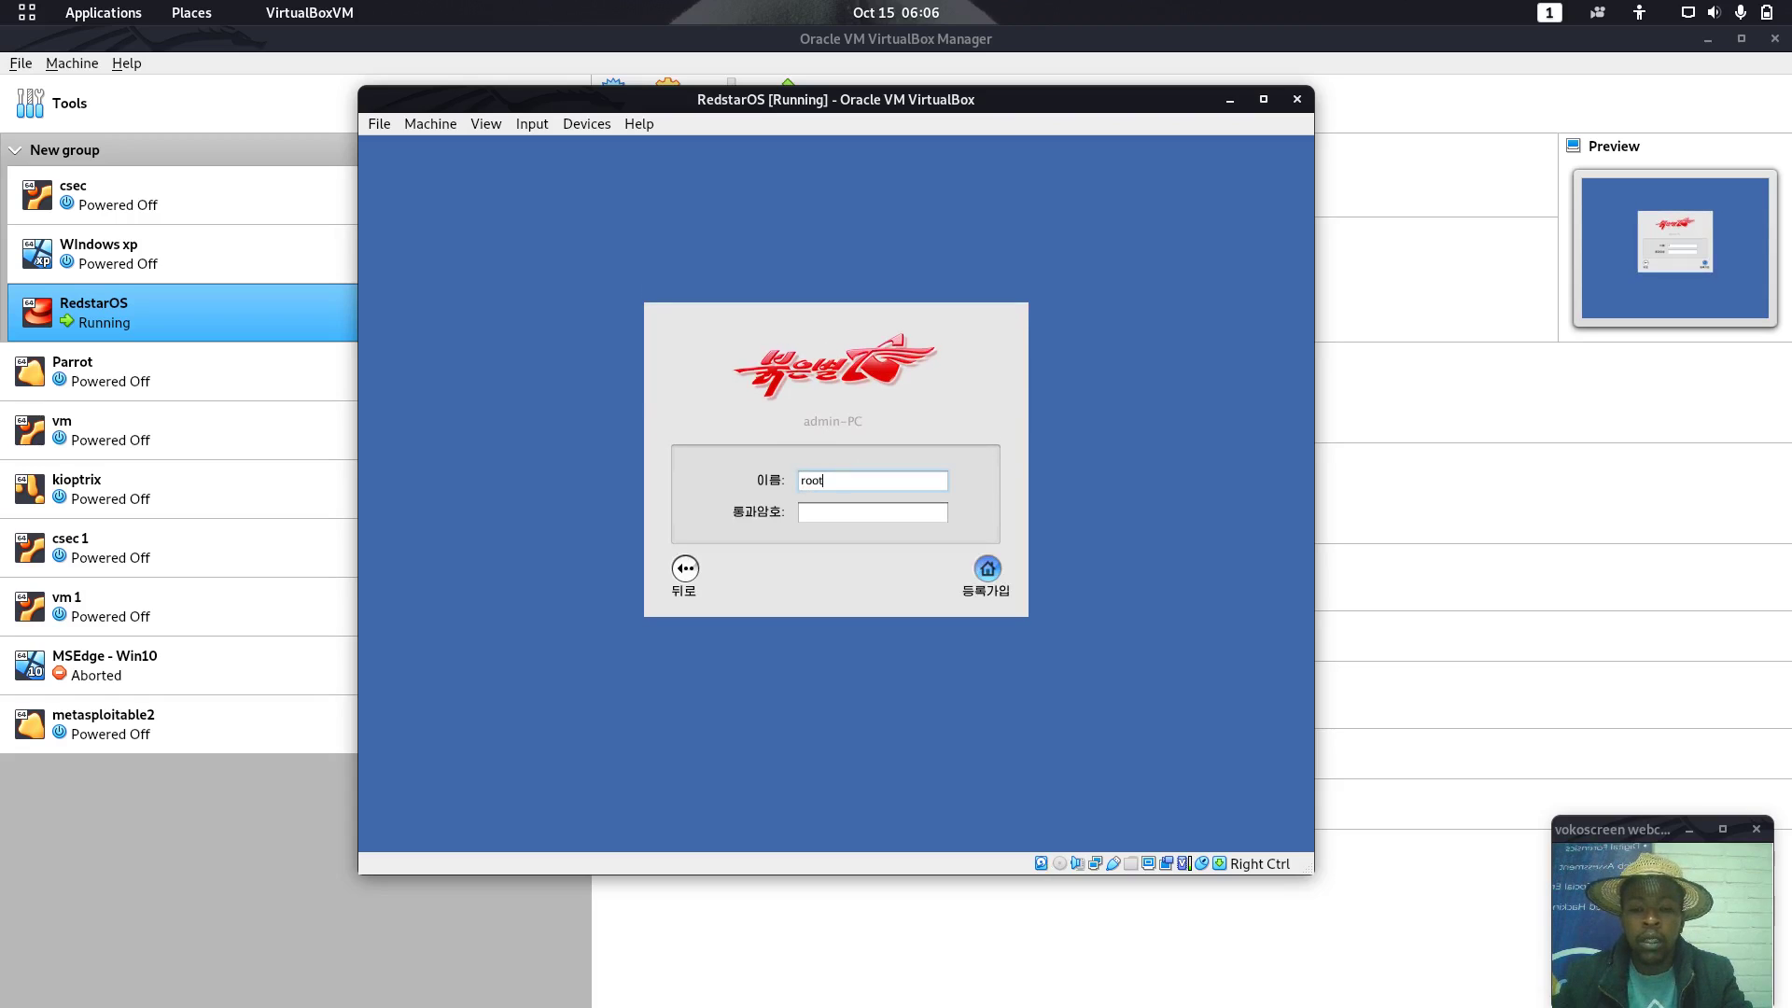
pyautogui.click(873, 512)
pyautogui.write('toor')
pyautogui.press('Return')
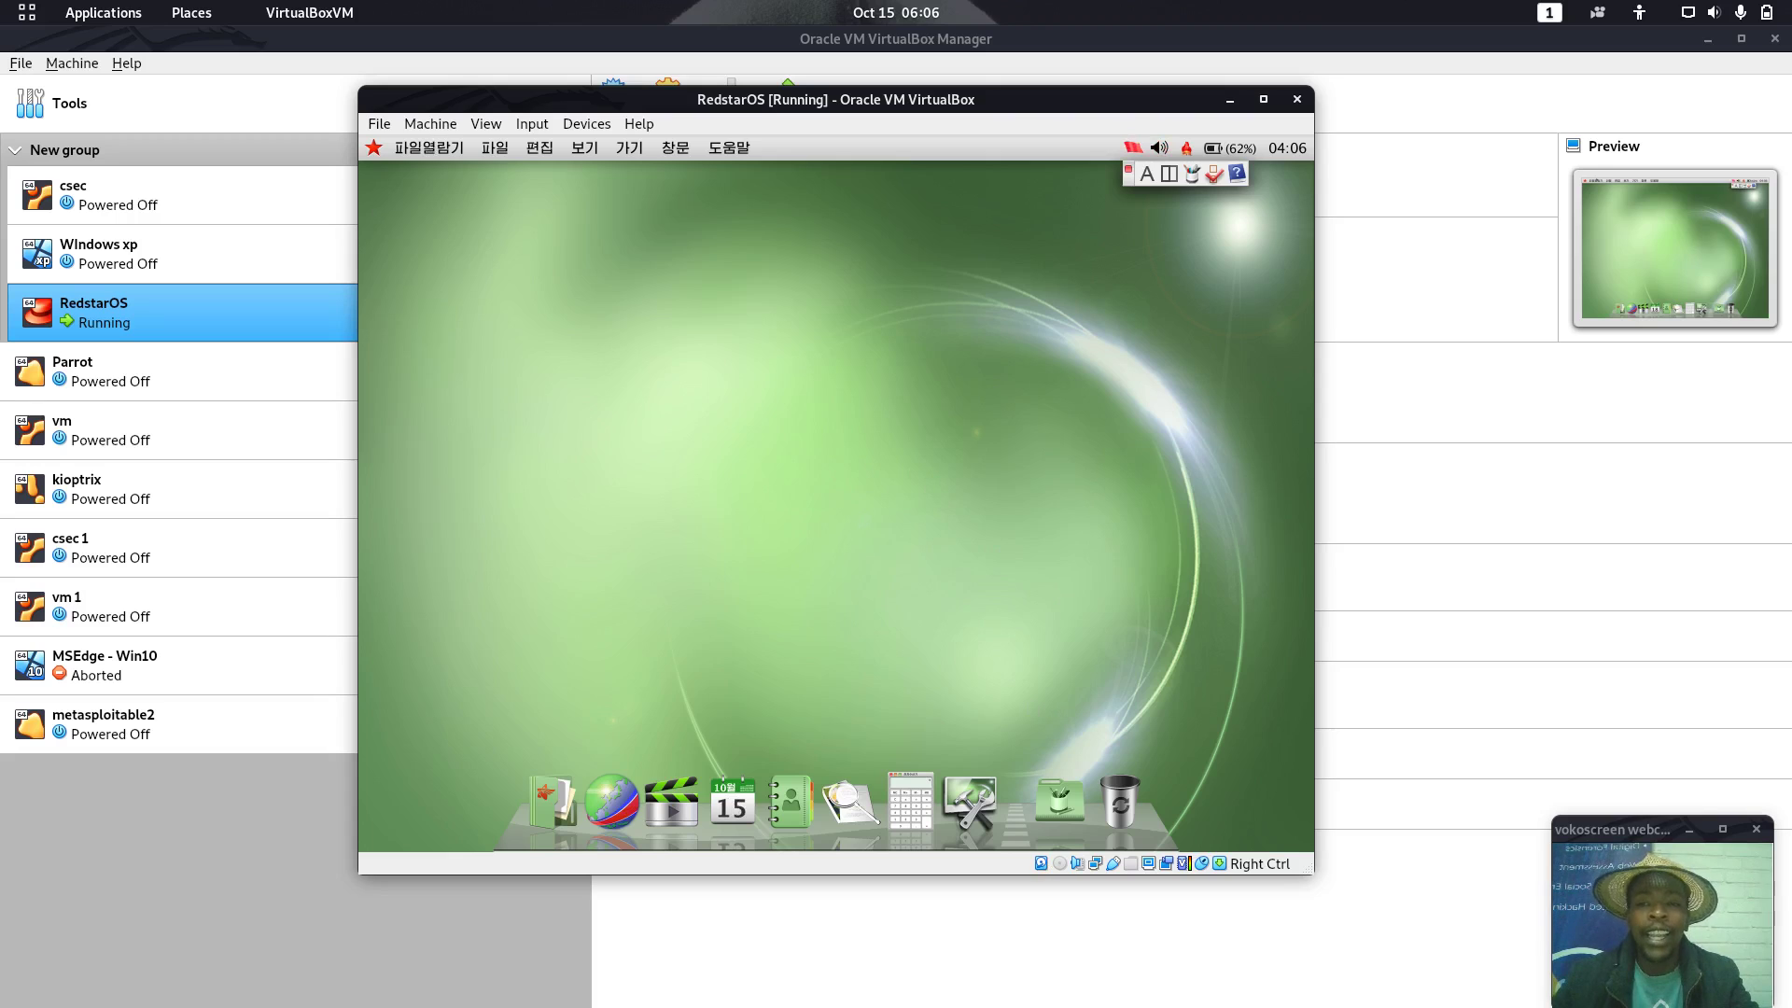
# Launch a root terminal from the Accessories folder in the dock's applications stack
pyautogui.click(428, 147)
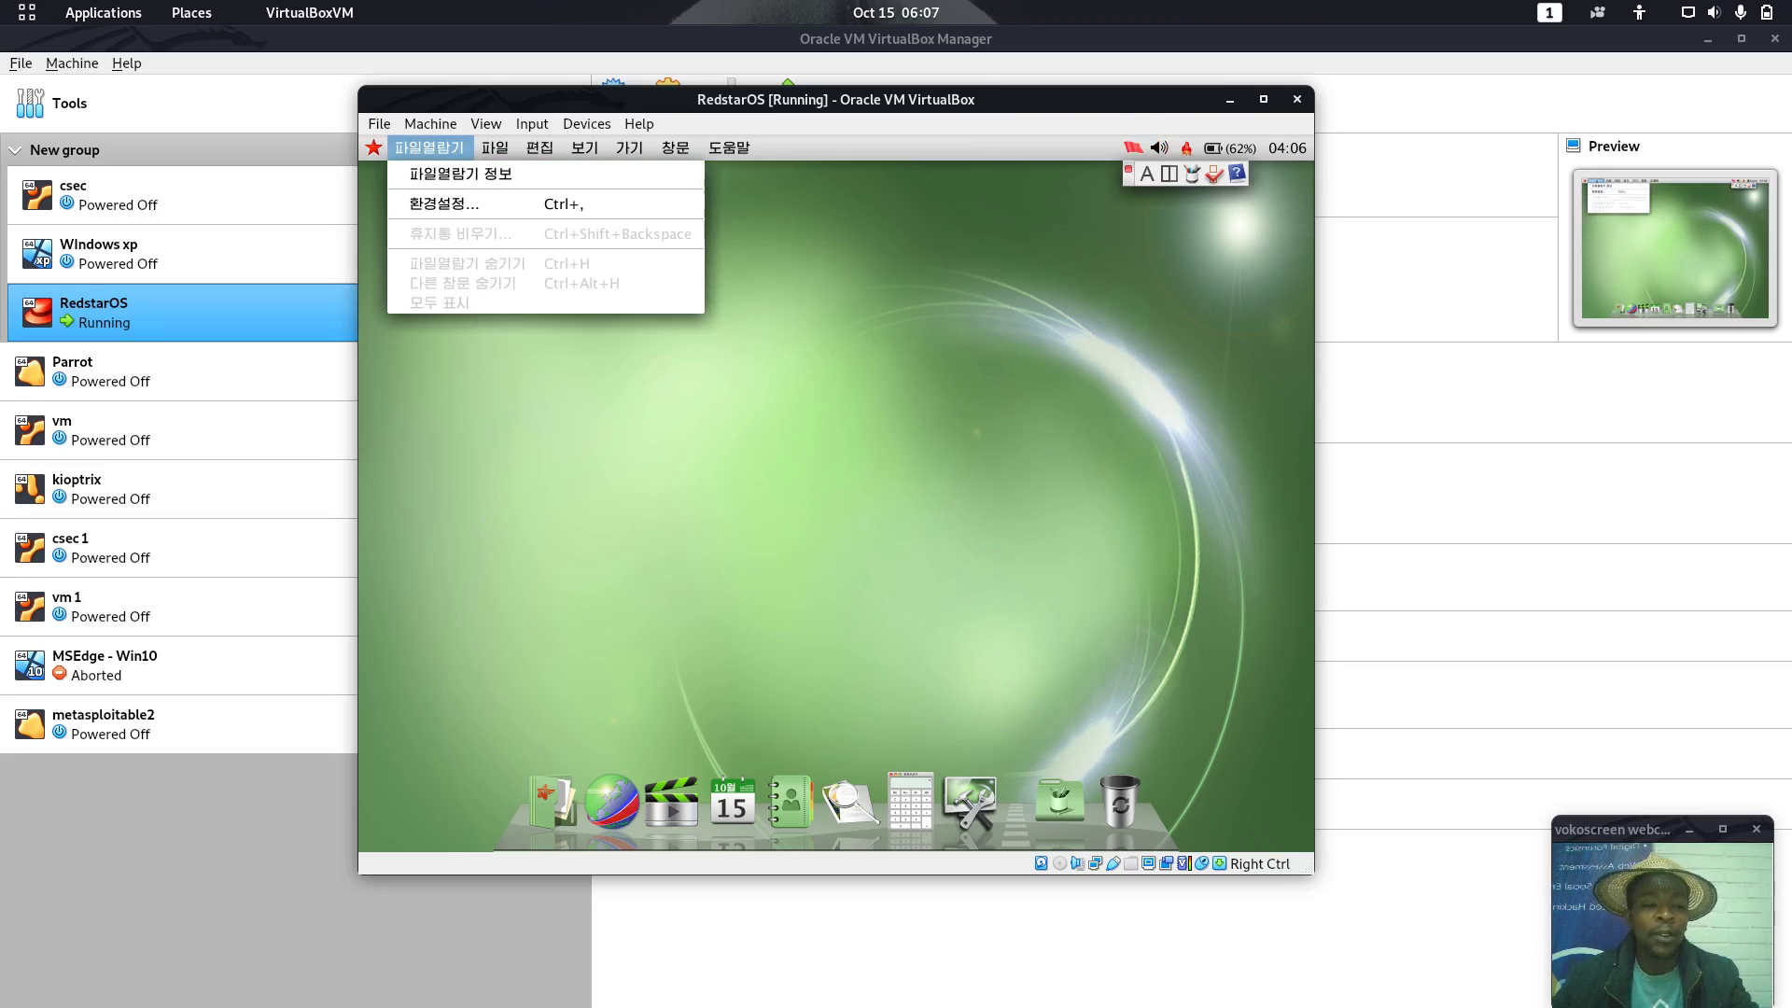
pyautogui.click(848, 258)
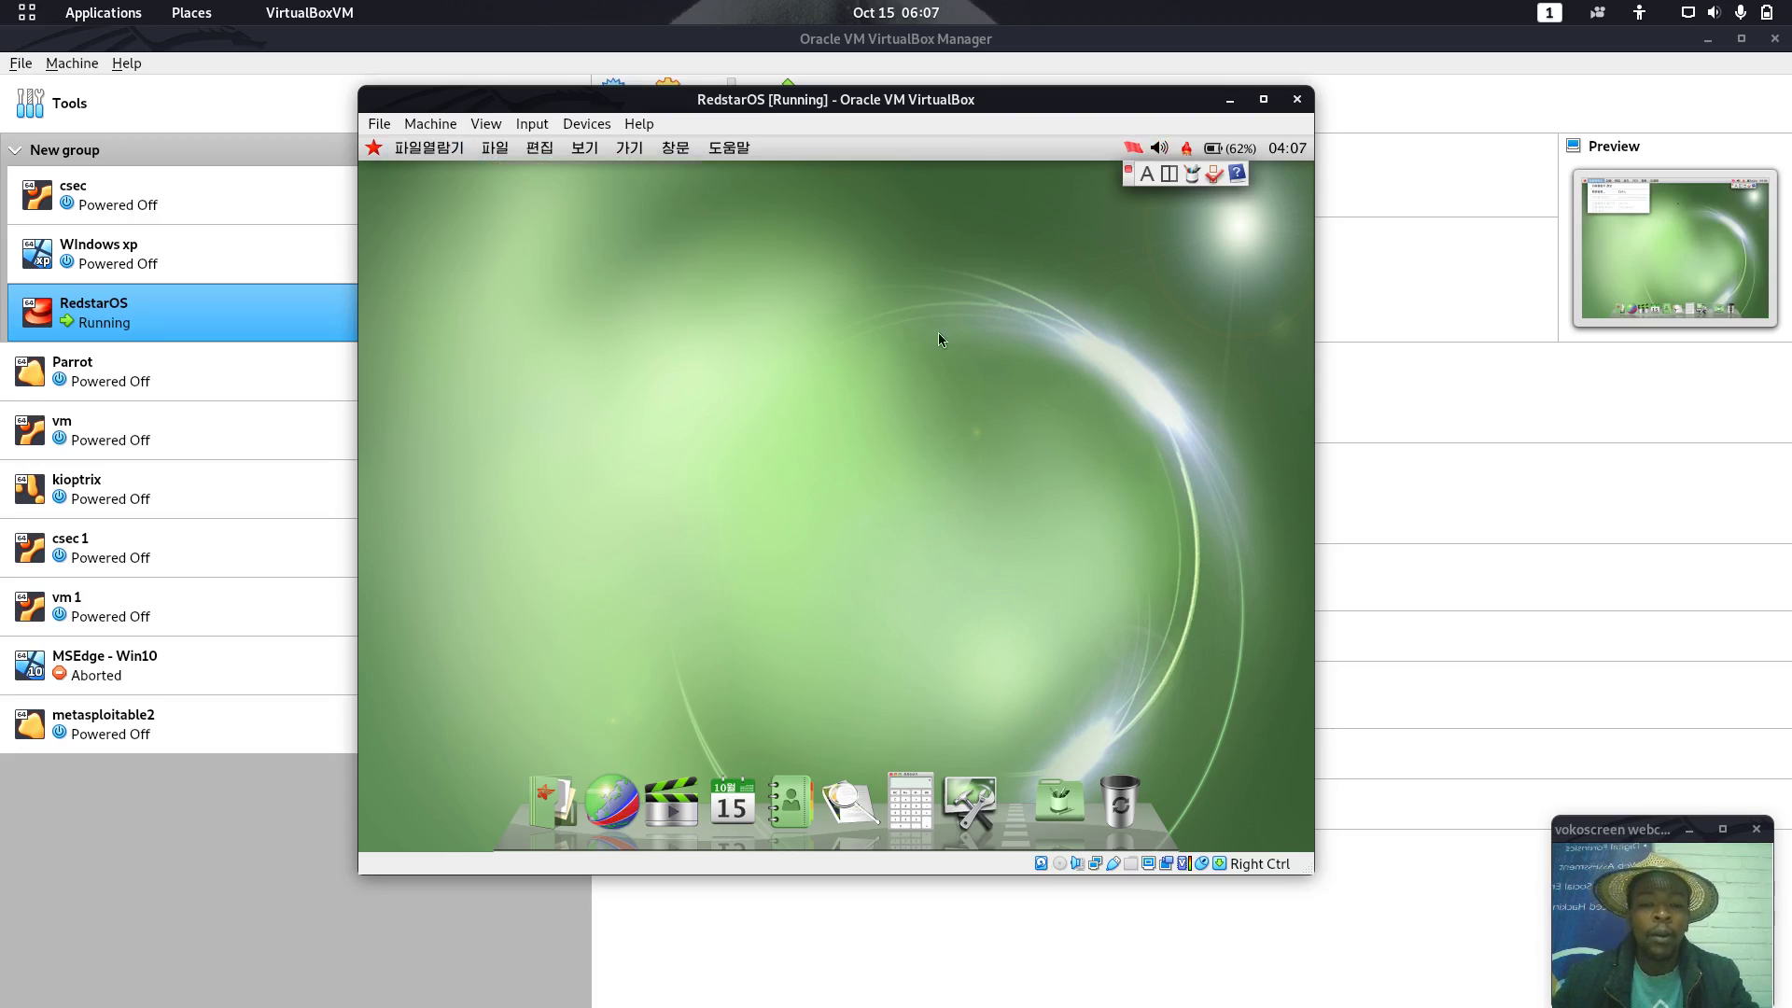
pyautogui.click(1062, 805)
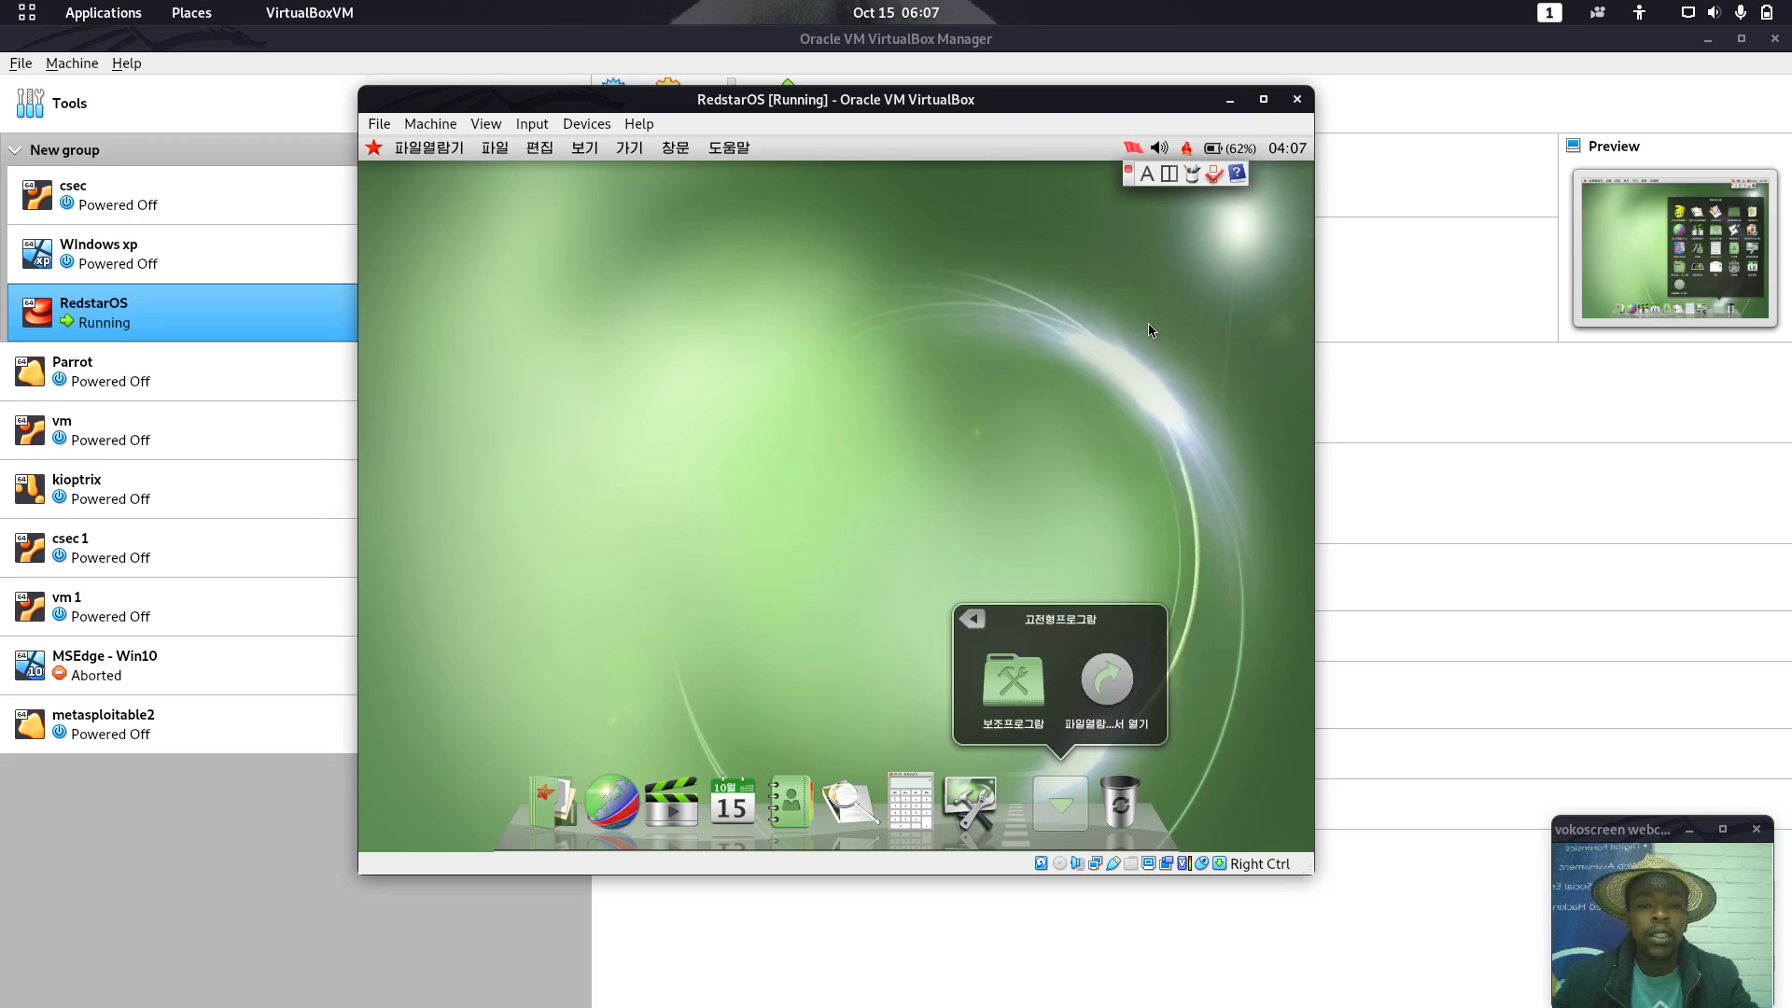
pyautogui.click(1014, 681)
pyautogui.click(1013, 681)
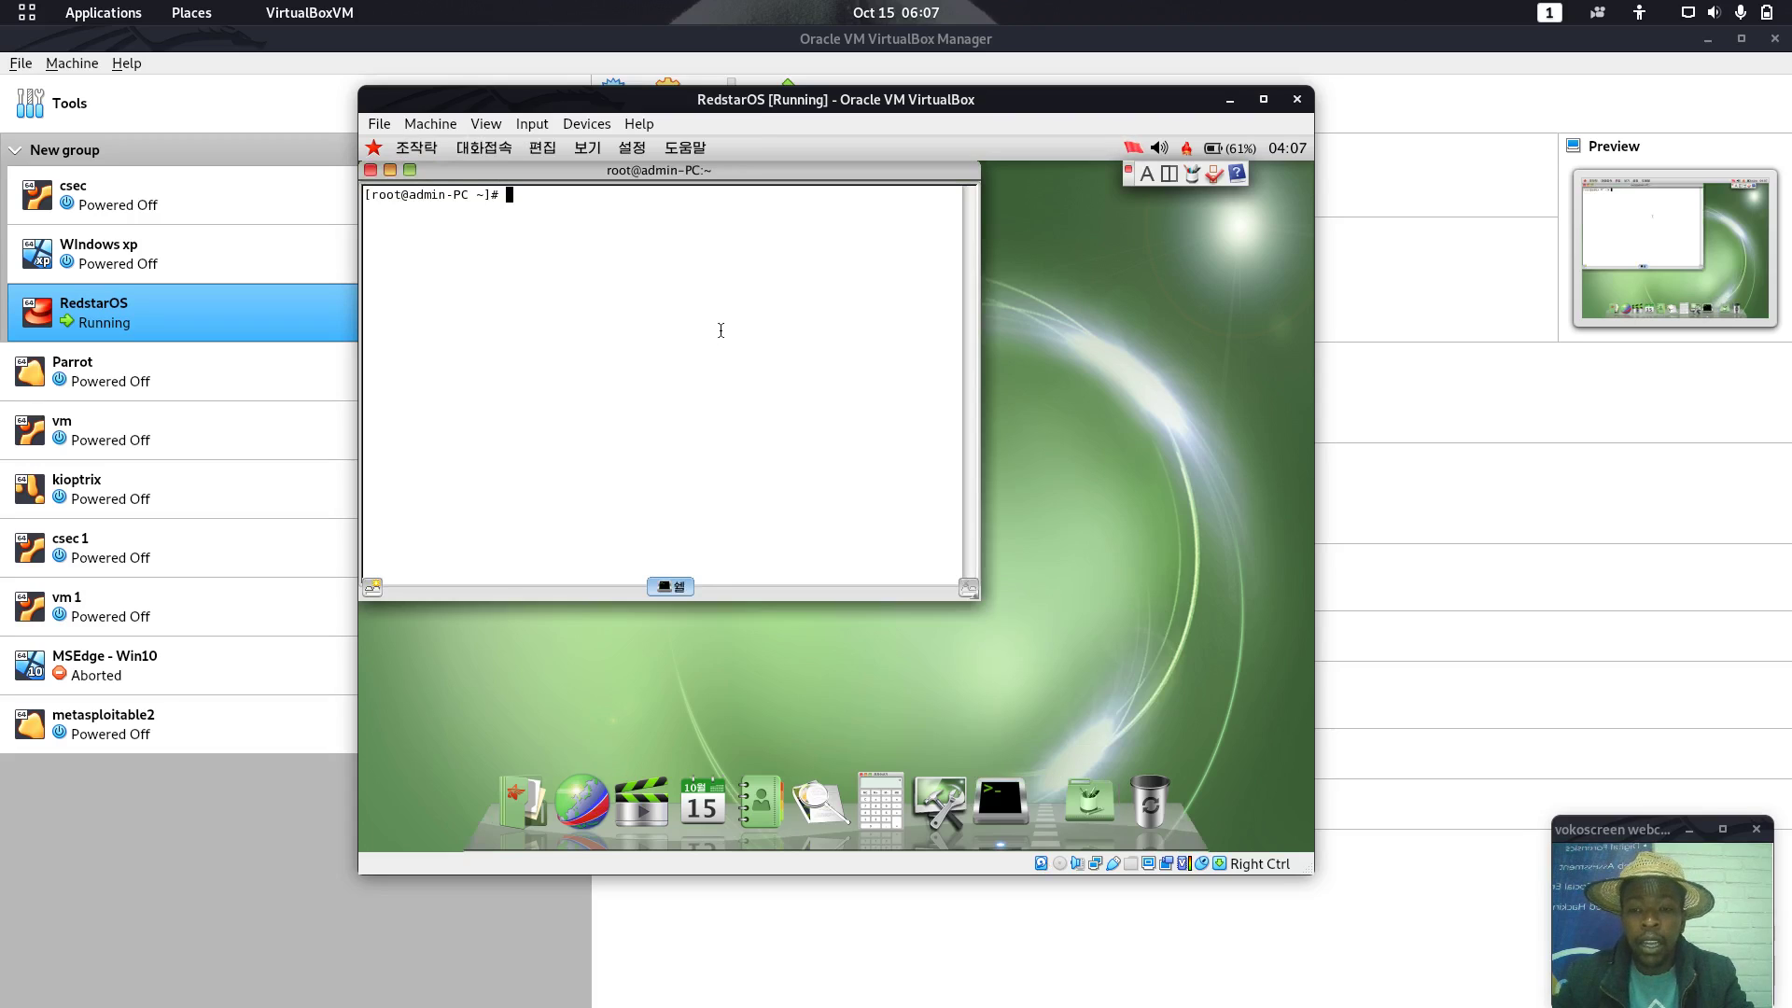
# Run sed -i 's/ko_KP/en_US/g' /etc/sysconfig/i18n to switch the system locale to English
pyautogui.write('sed -i')
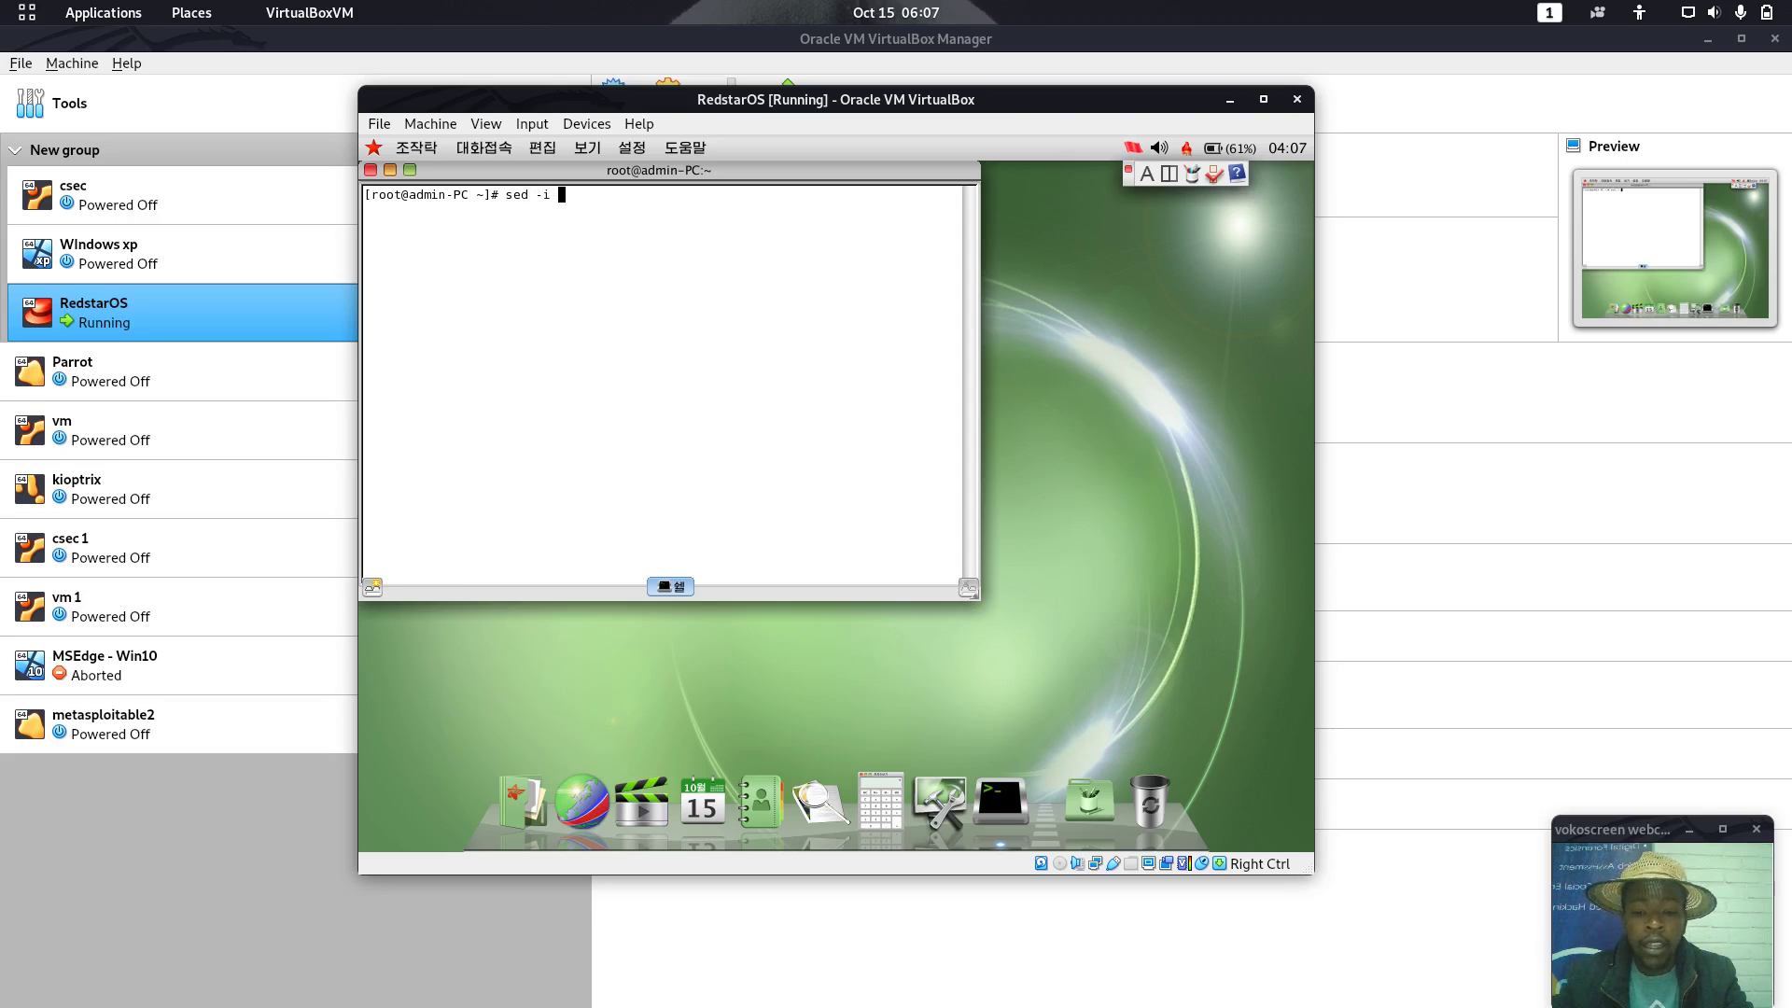
pyautogui.write(' "')
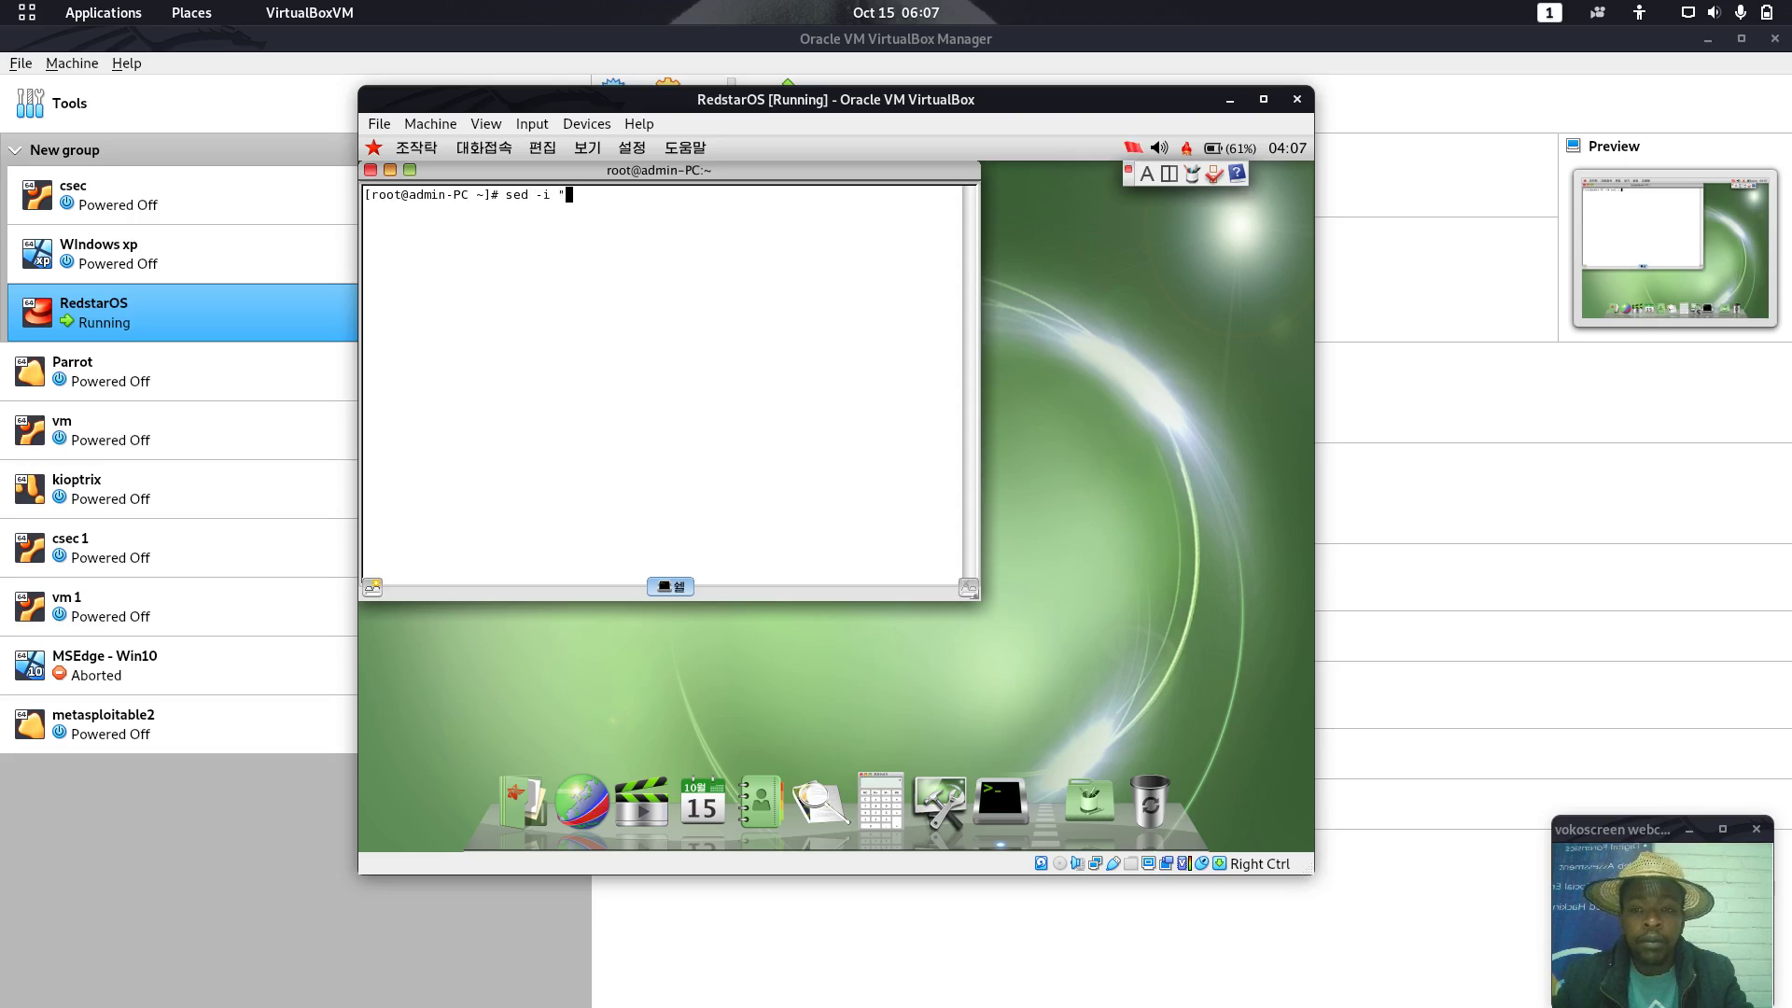
pyautogui.press('BackSpace')
pyautogui.press('BackSpace')
pyautogui.write("''")
pyautogui.press('Left')
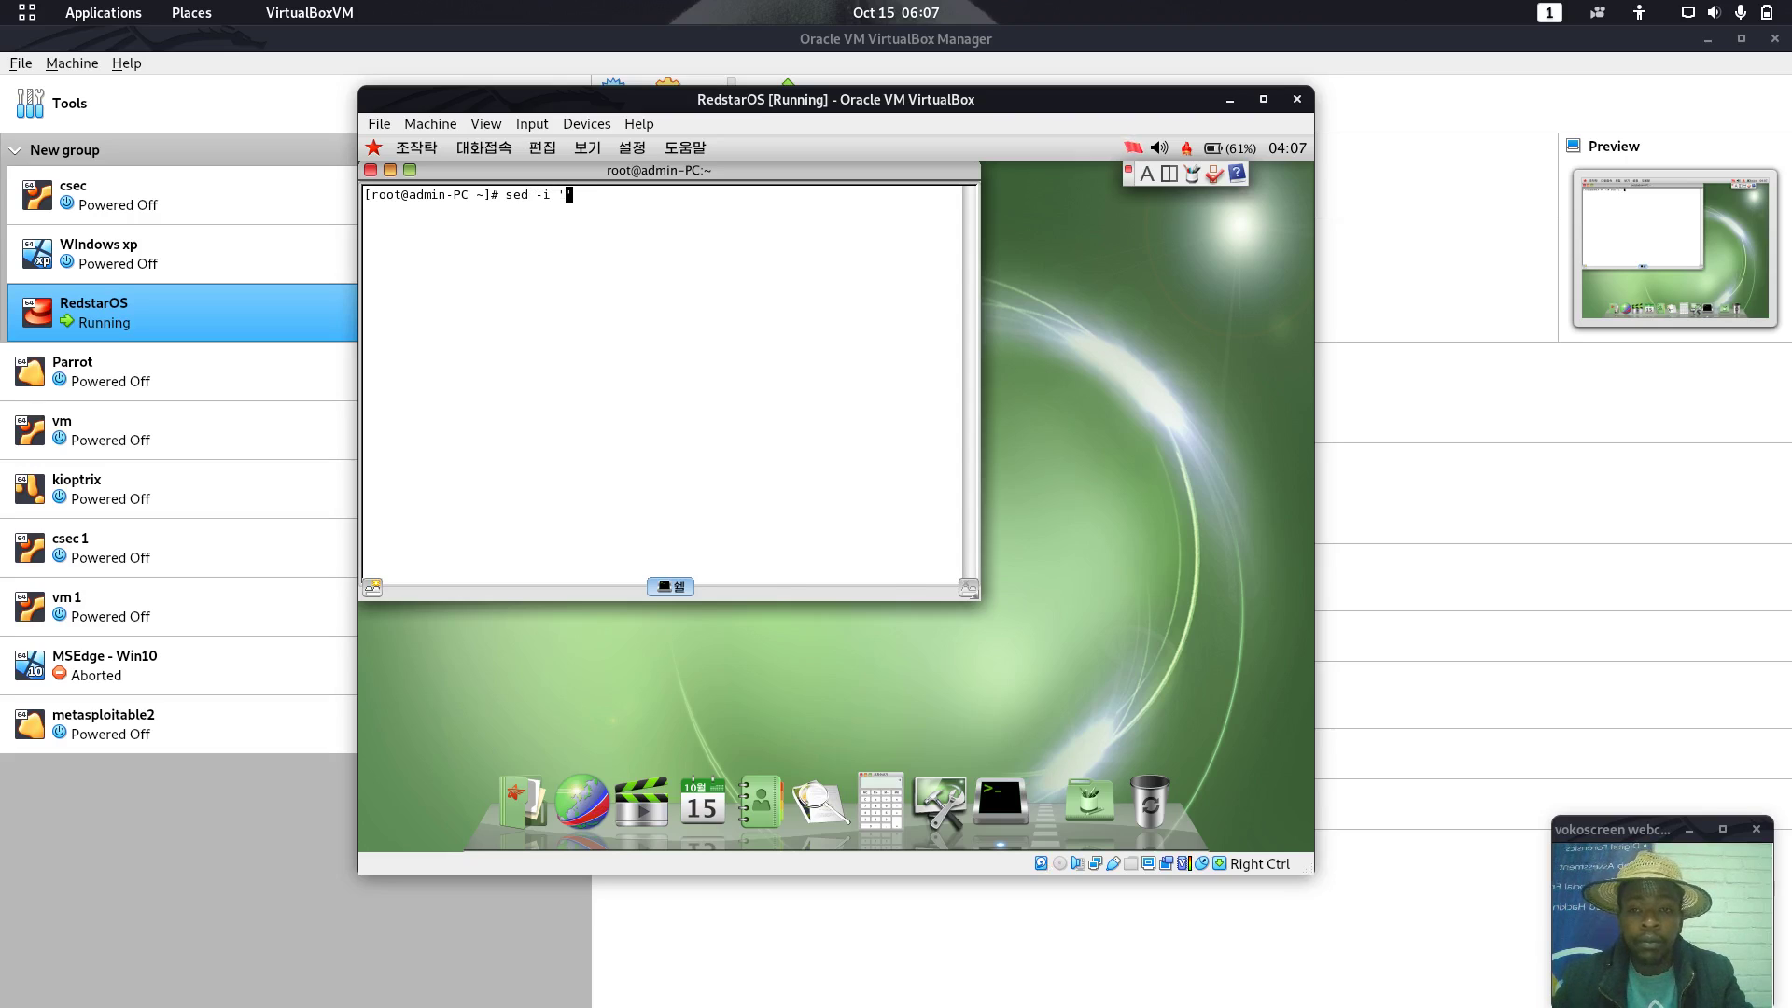
pyautogui.write('s/')
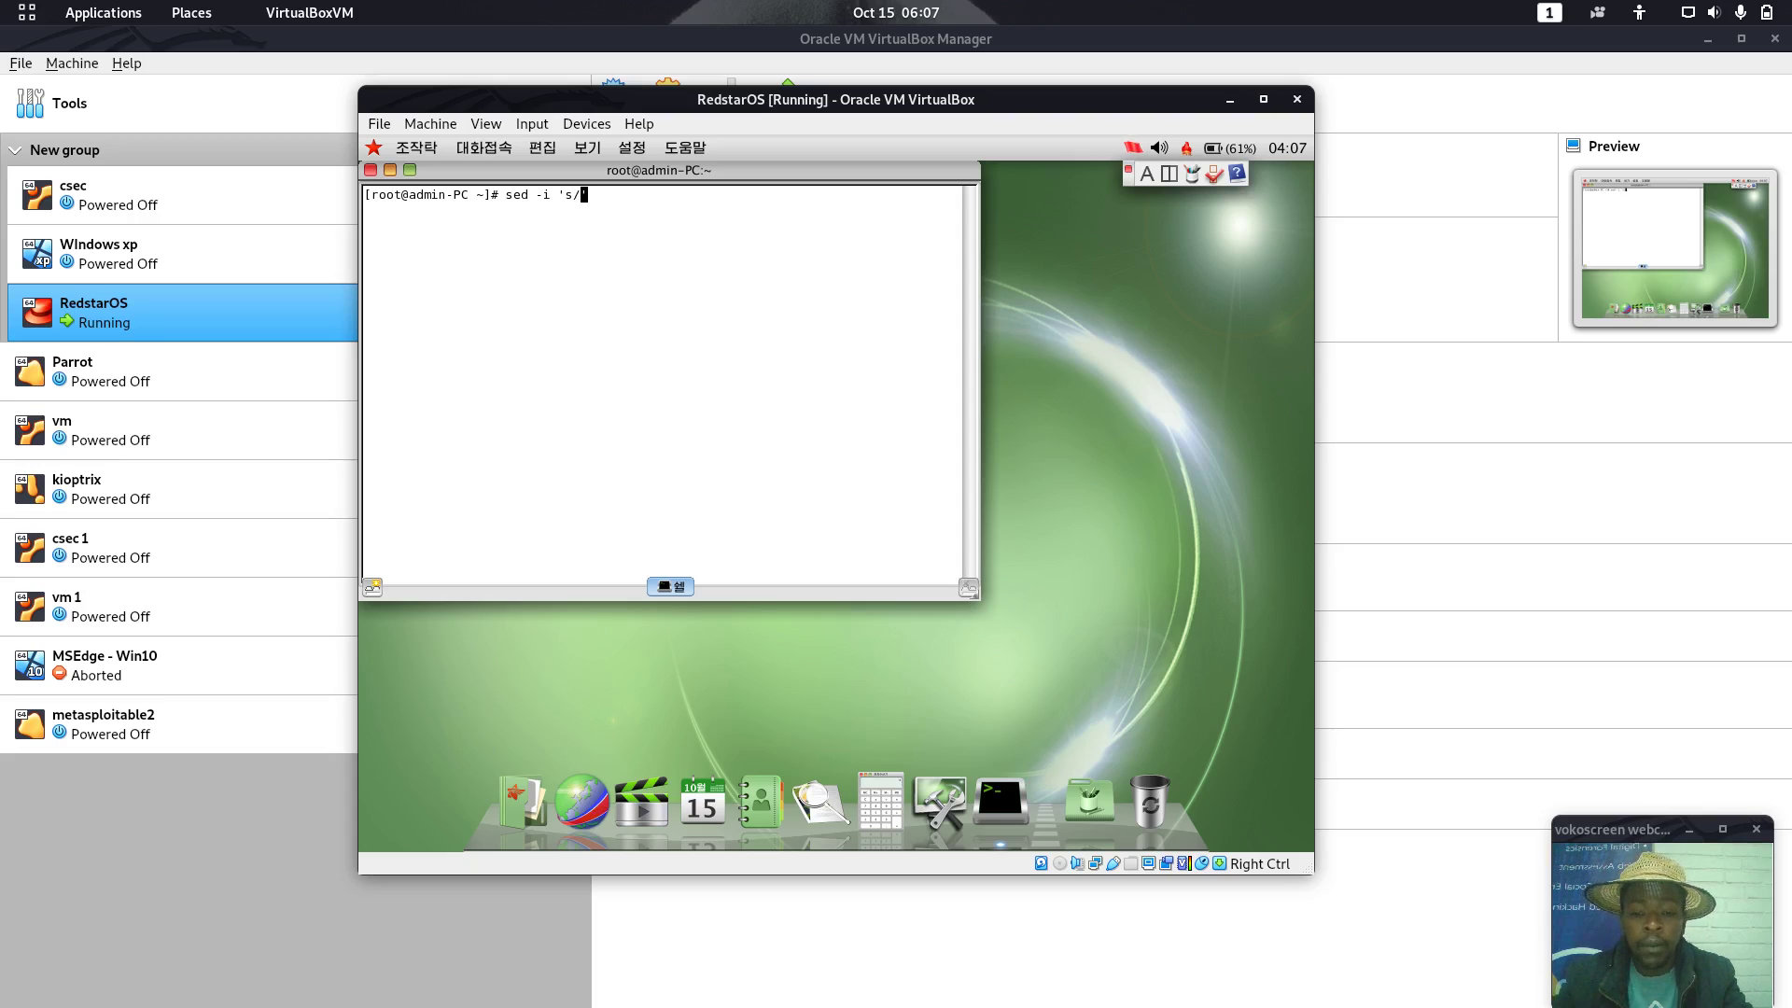
pyautogui.write('ko_')
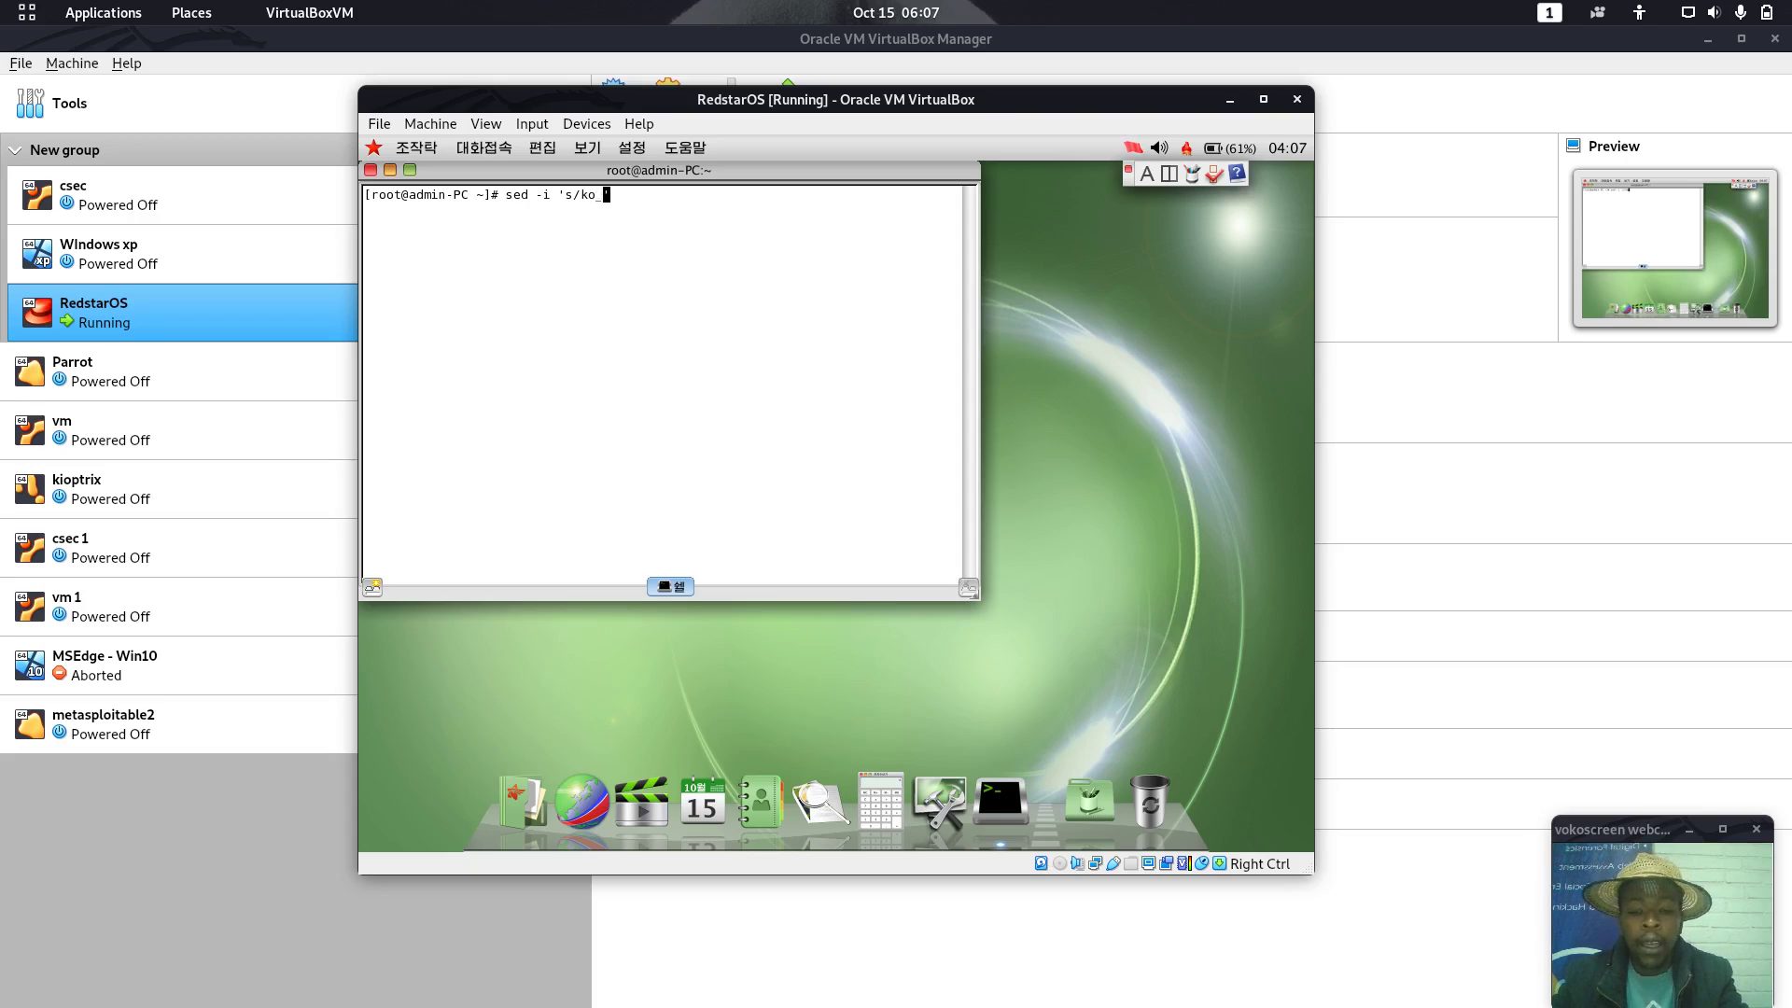
pyautogui.write('KP')
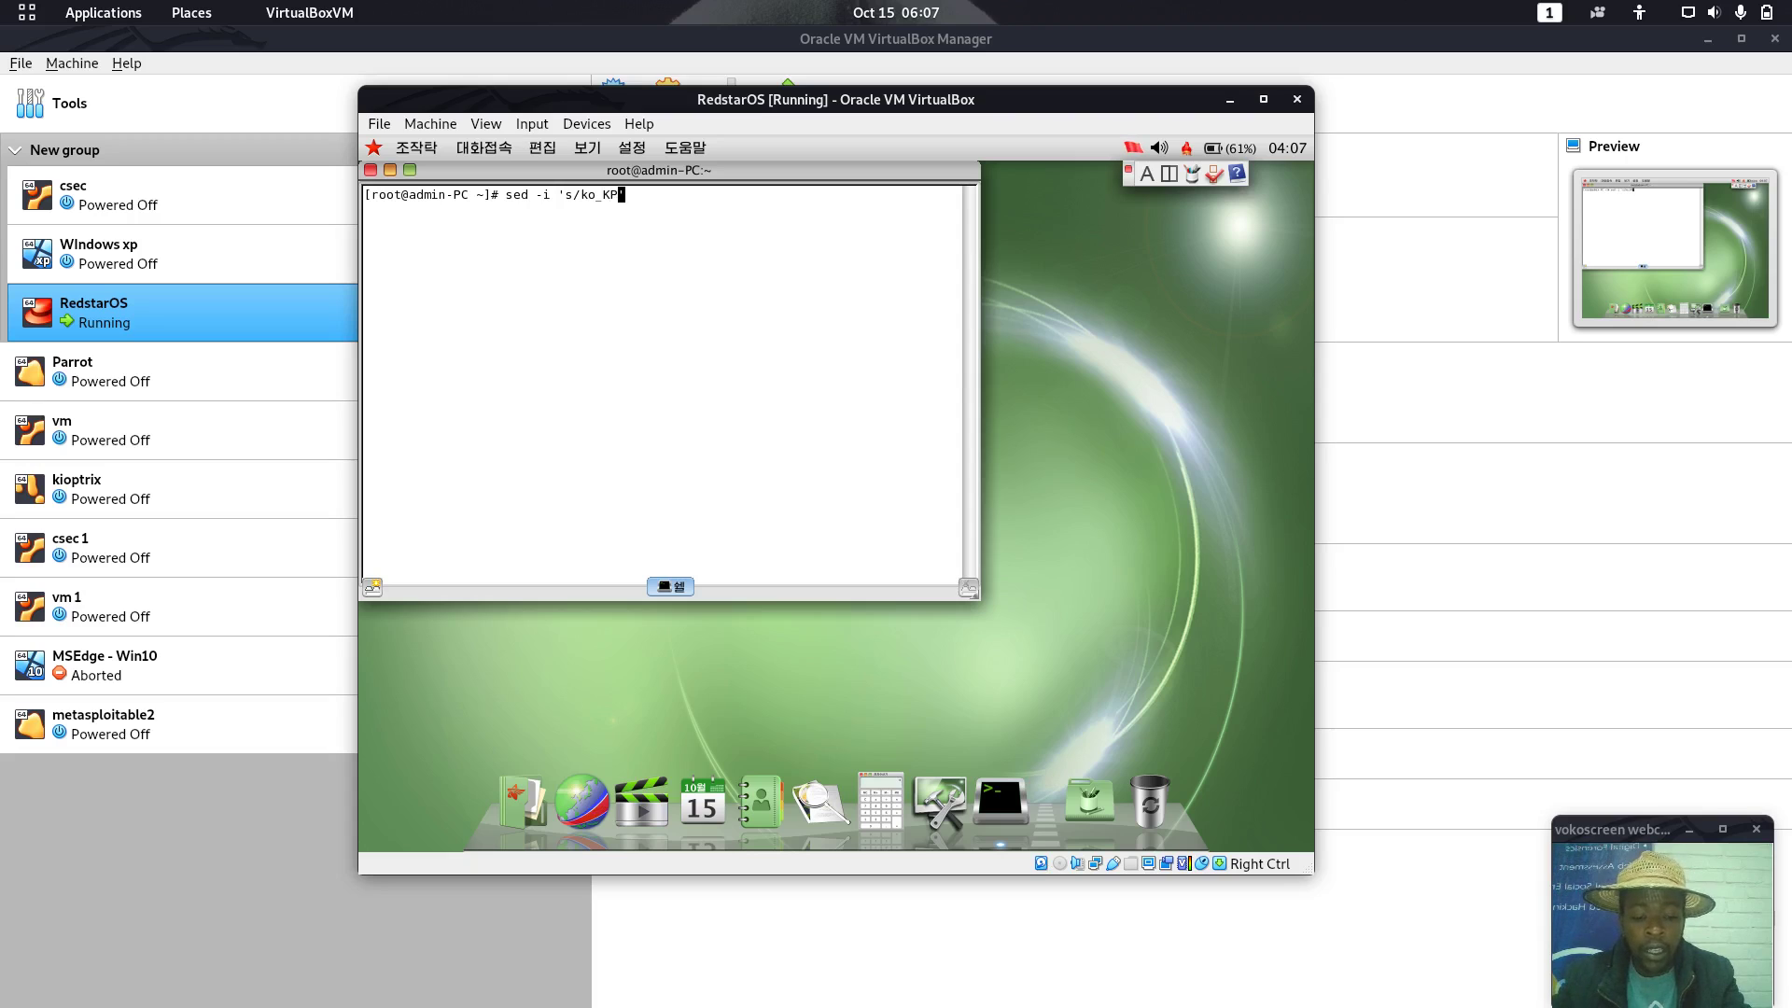
pyautogui.write('/en_')
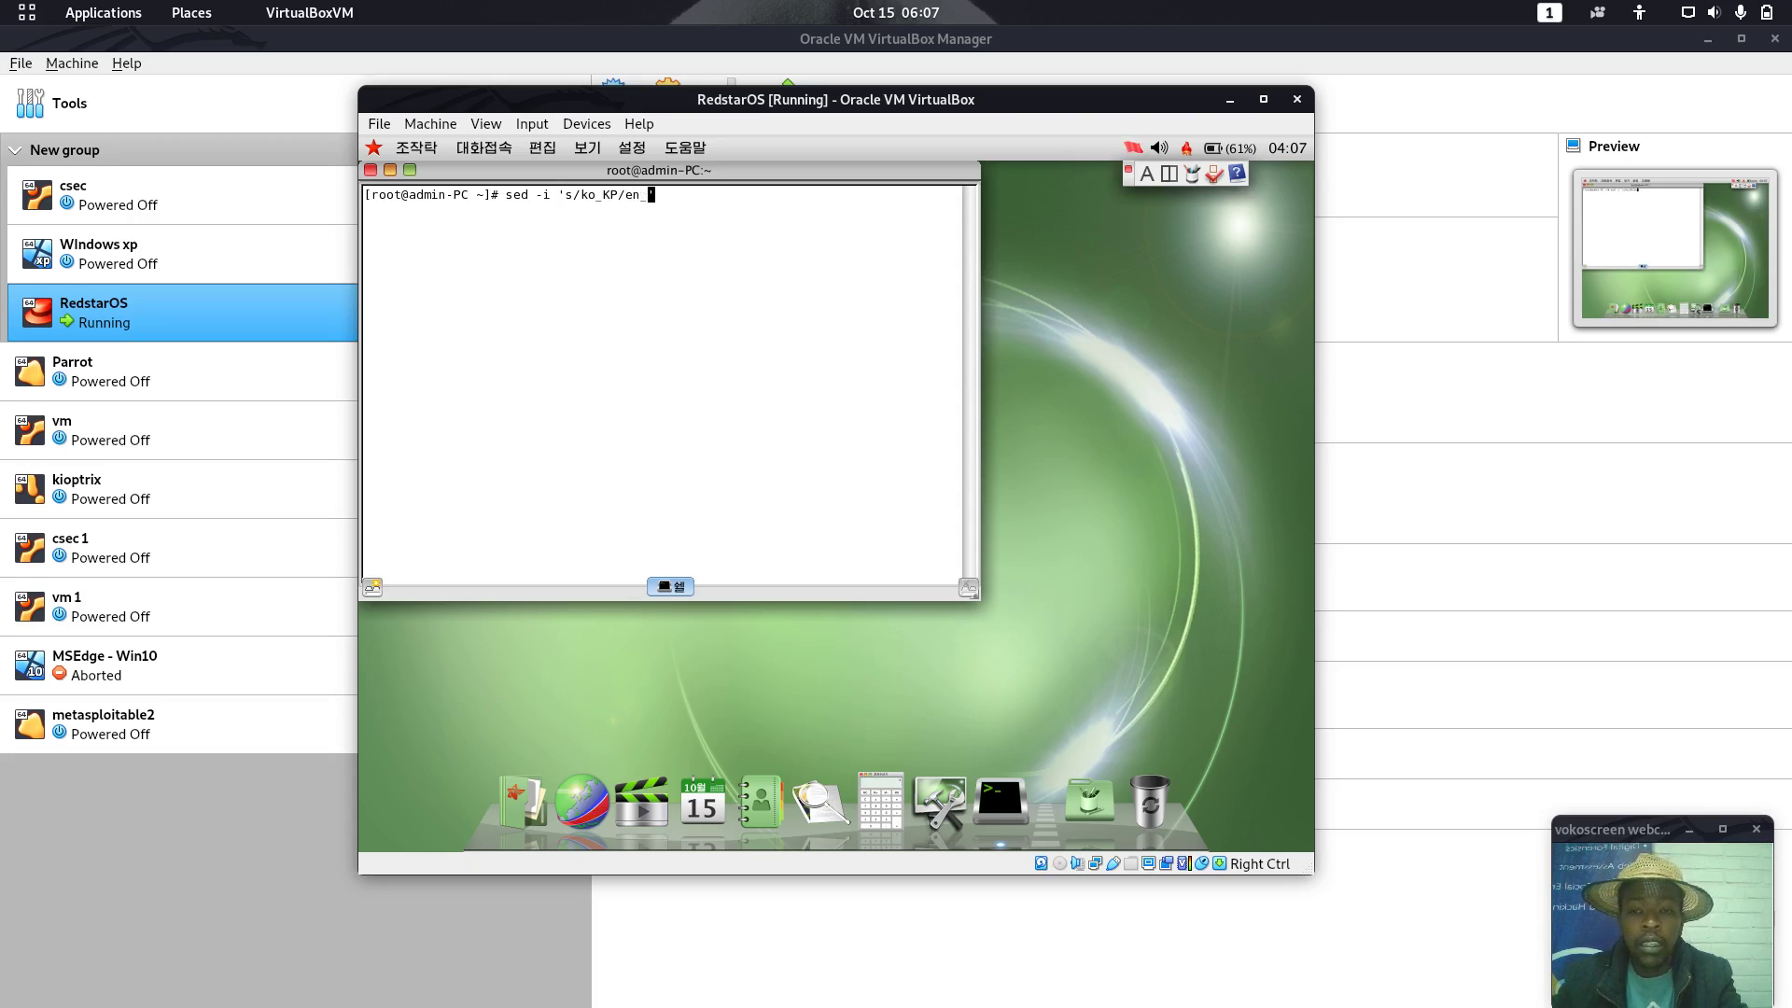
pyautogui.write('US')
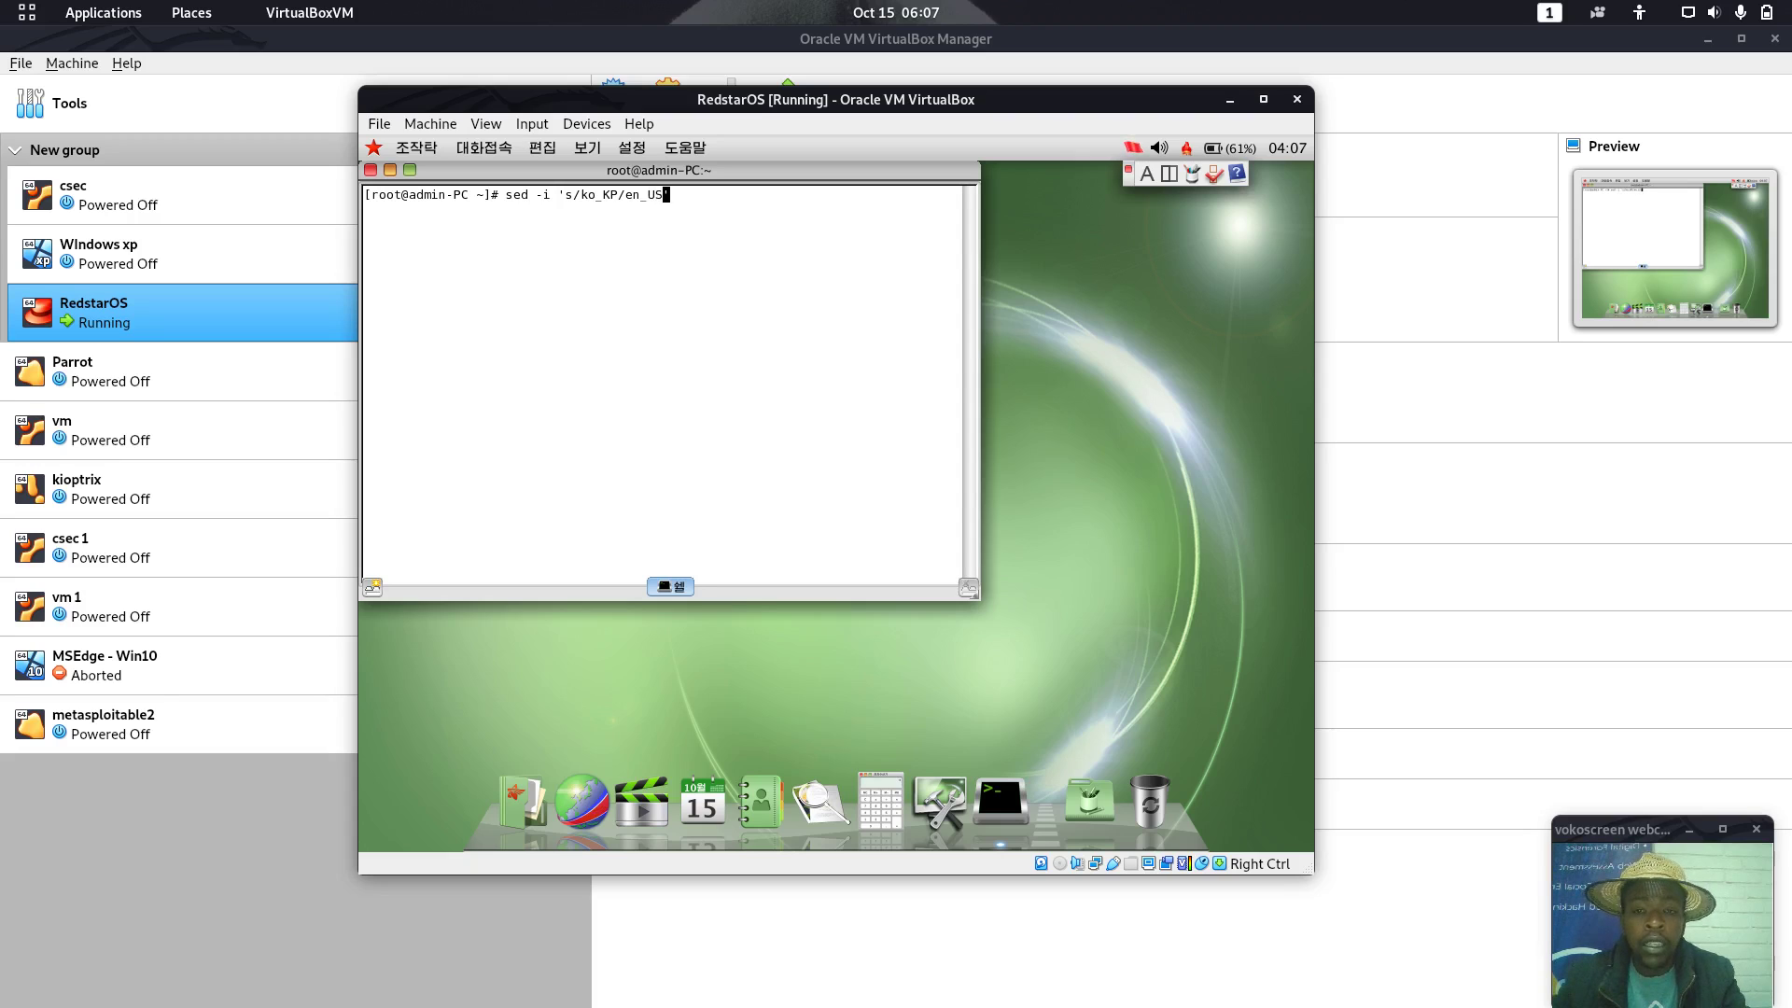
pyautogui.write("/g'")
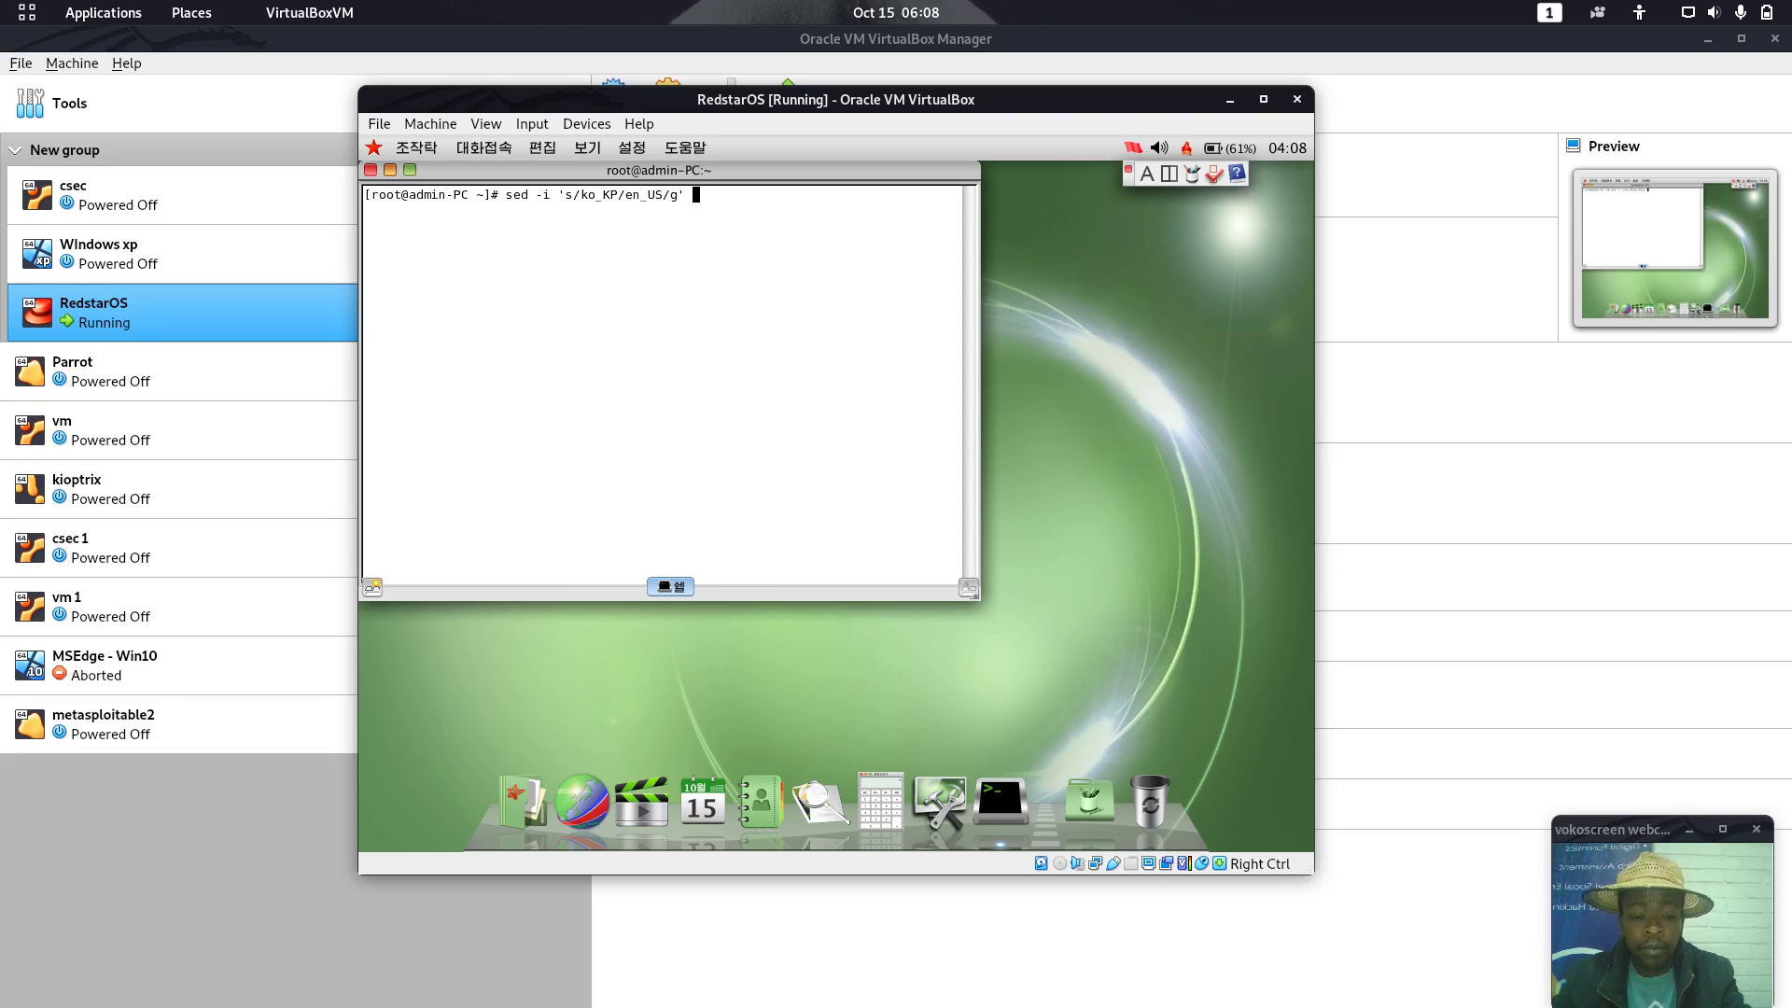
pyautogui.write(' /etc/')
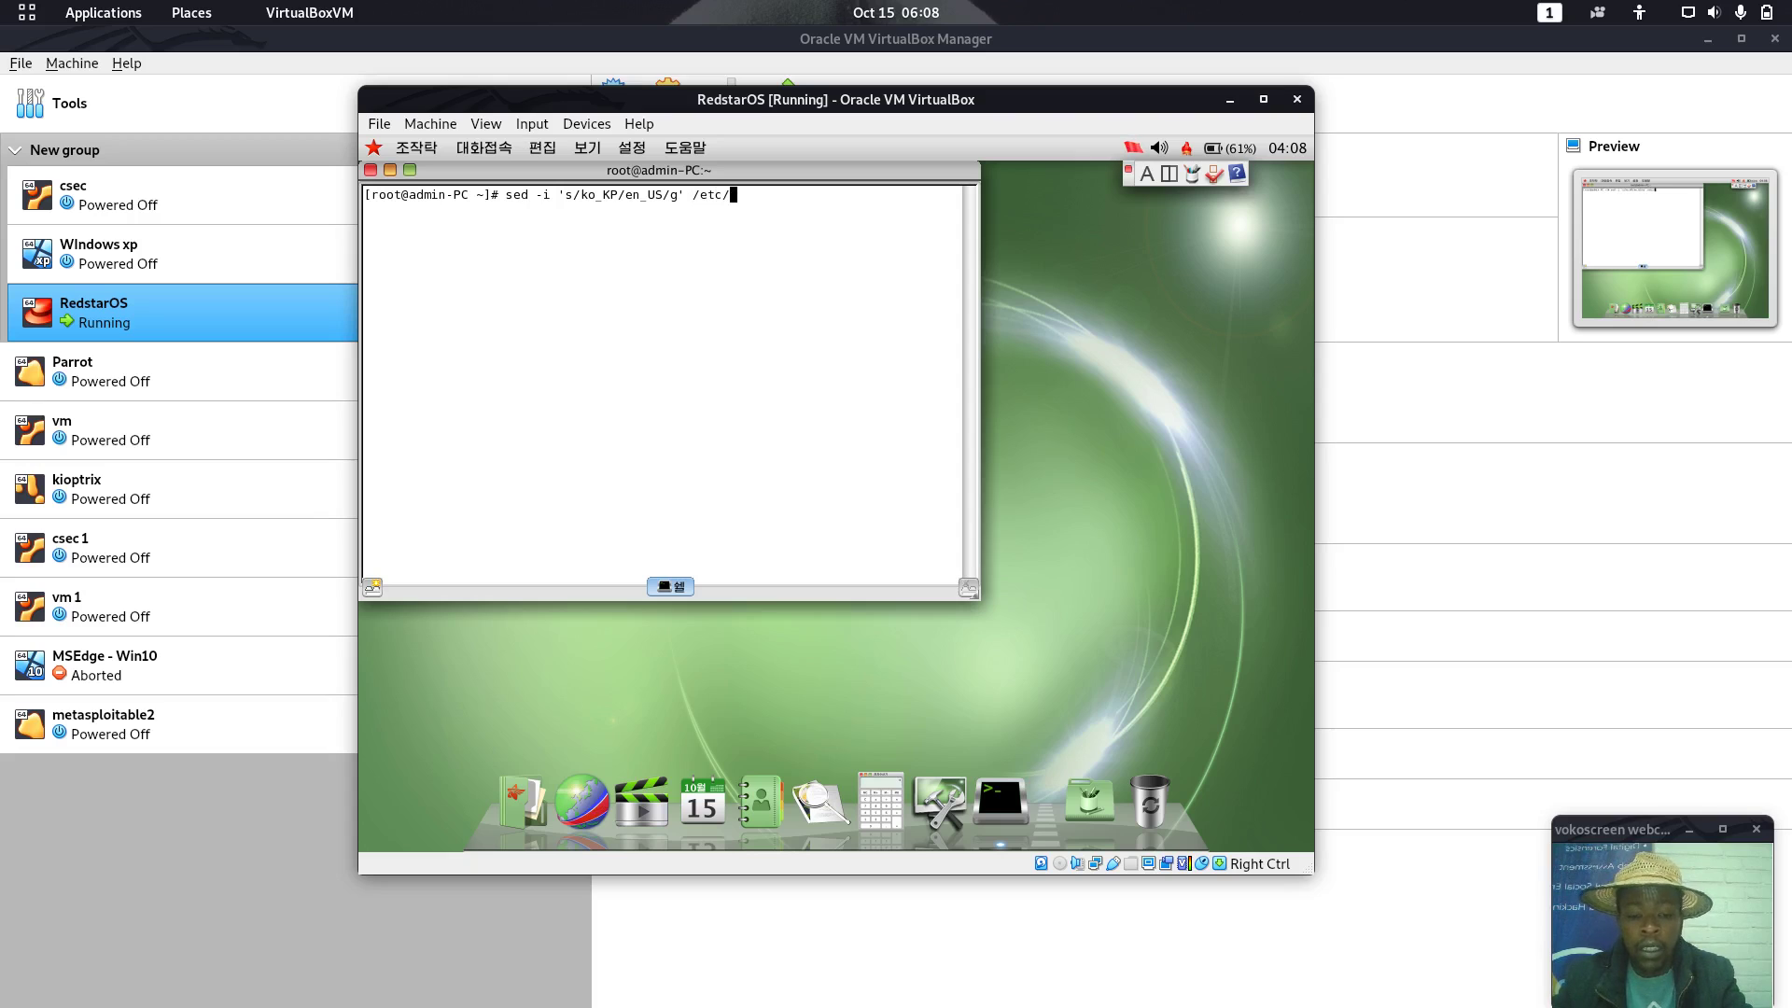
pyautogui.write('sysco')
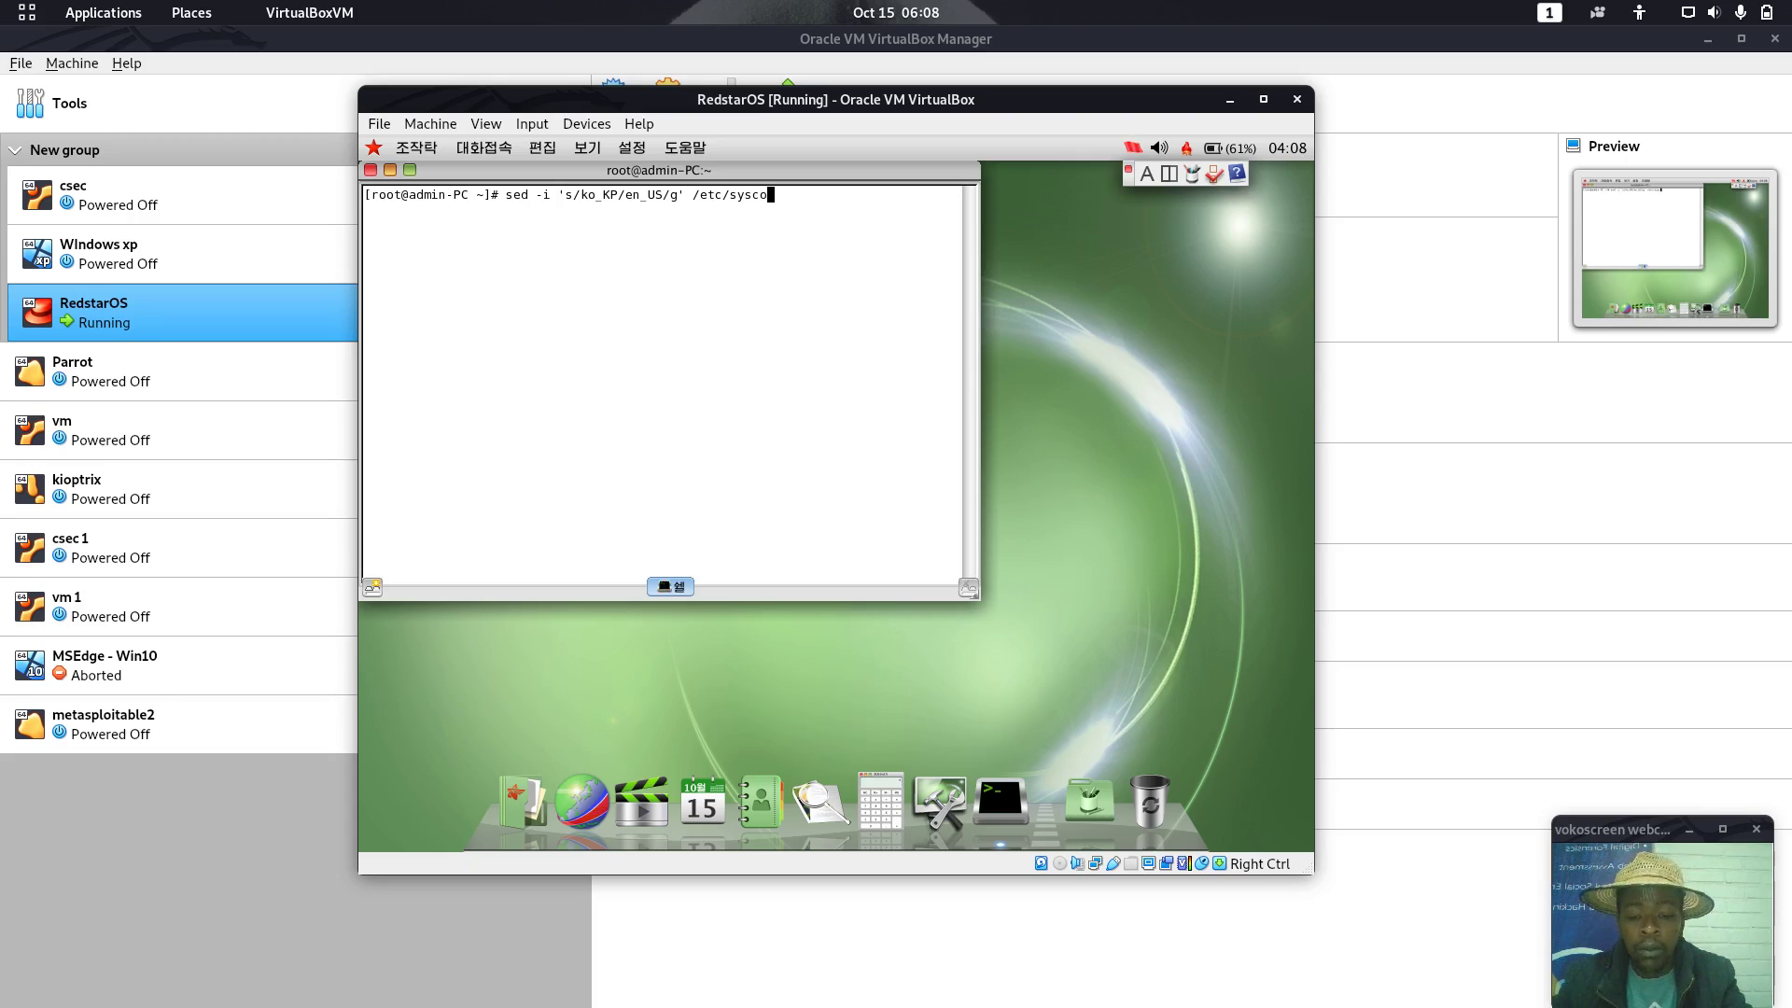
pyautogui.press('Tab')
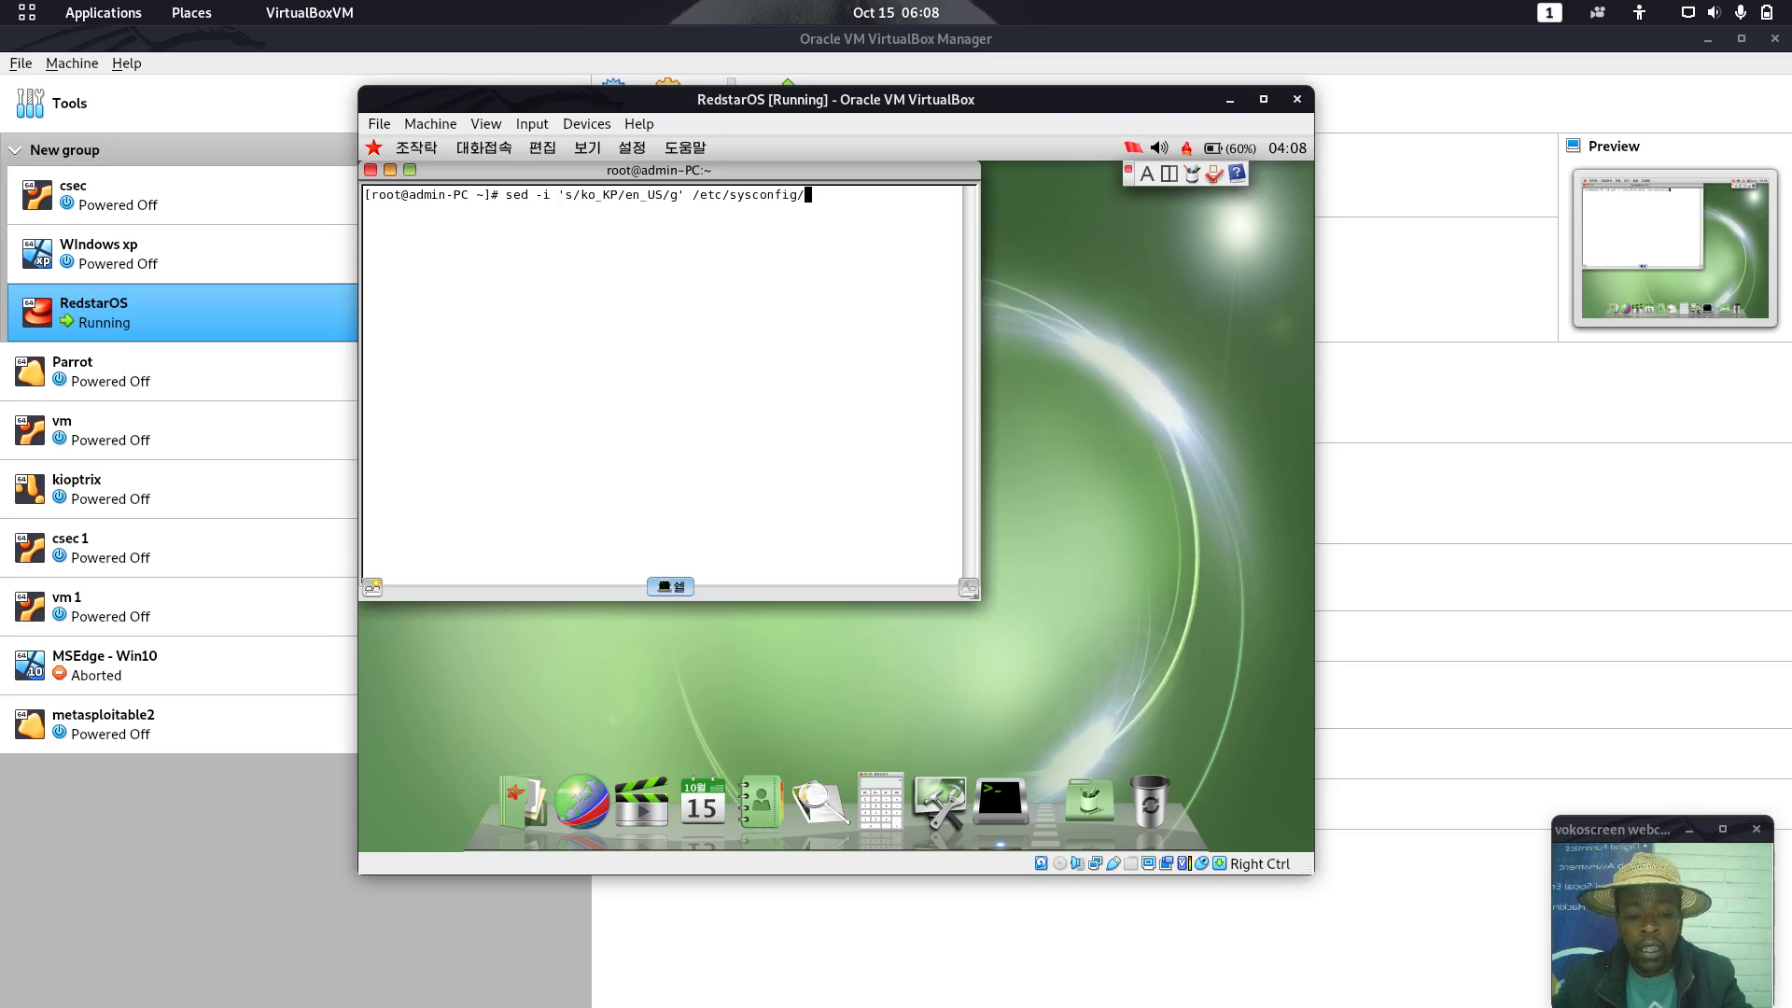
pyautogui.write('i18')
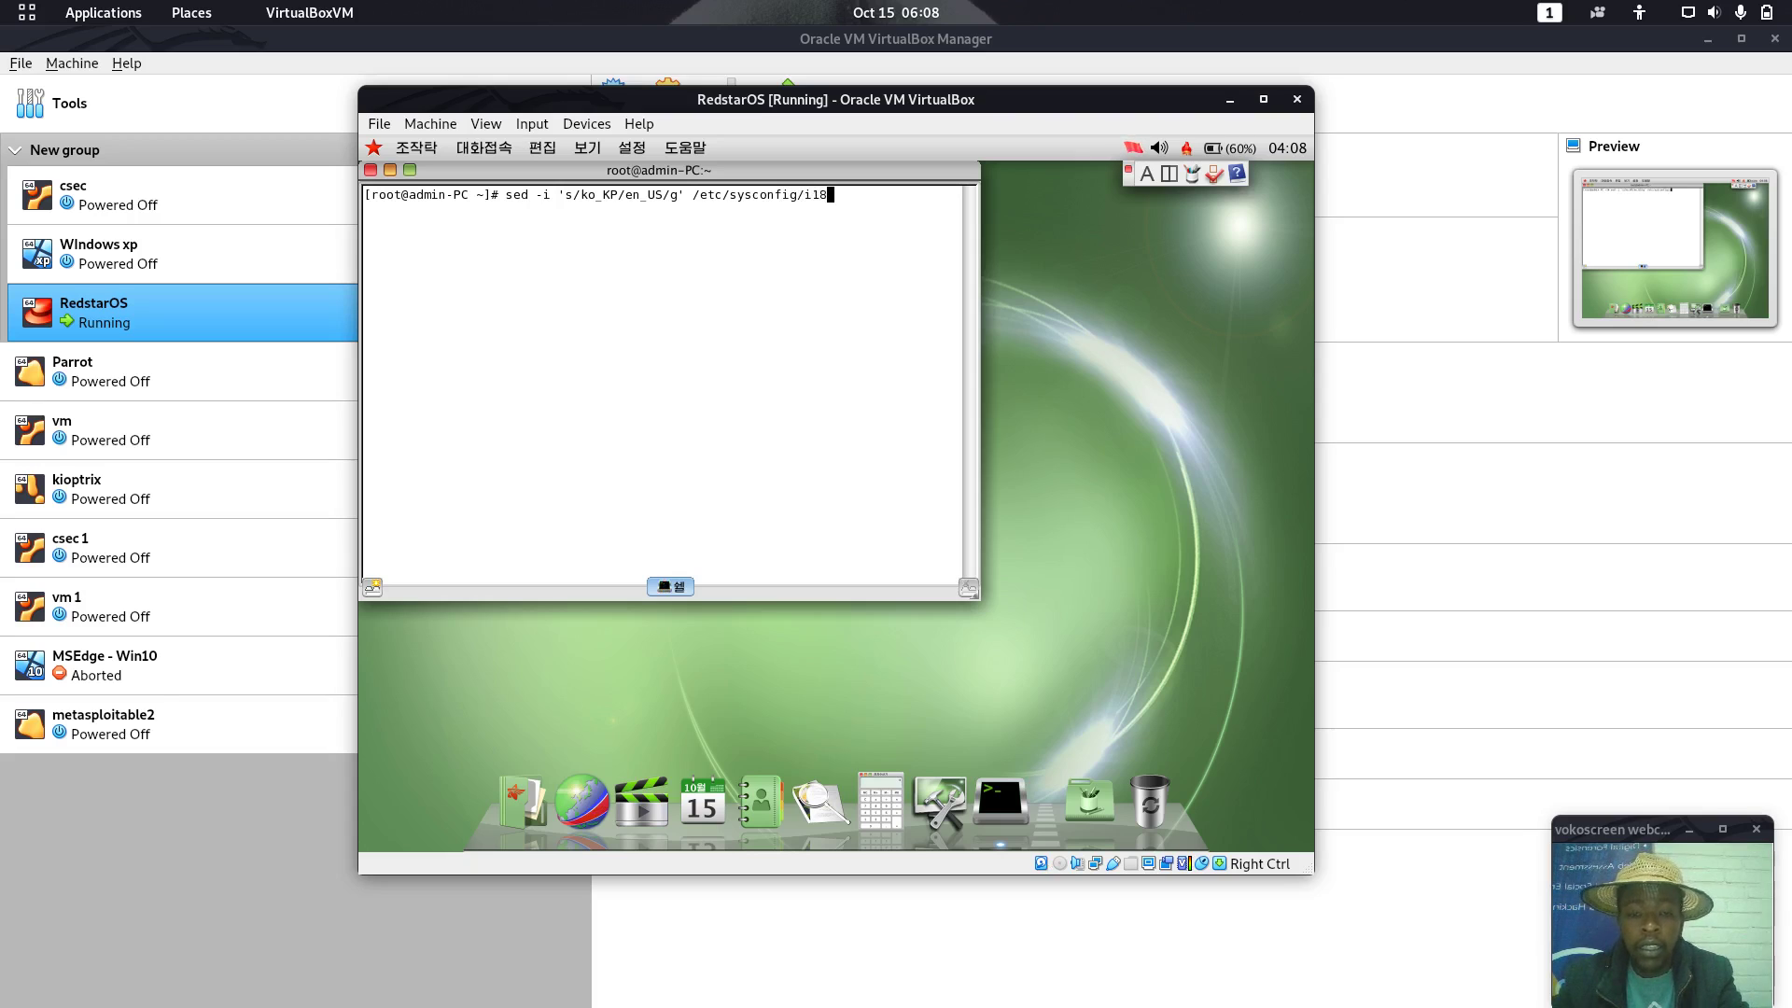
pyautogui.write('n')
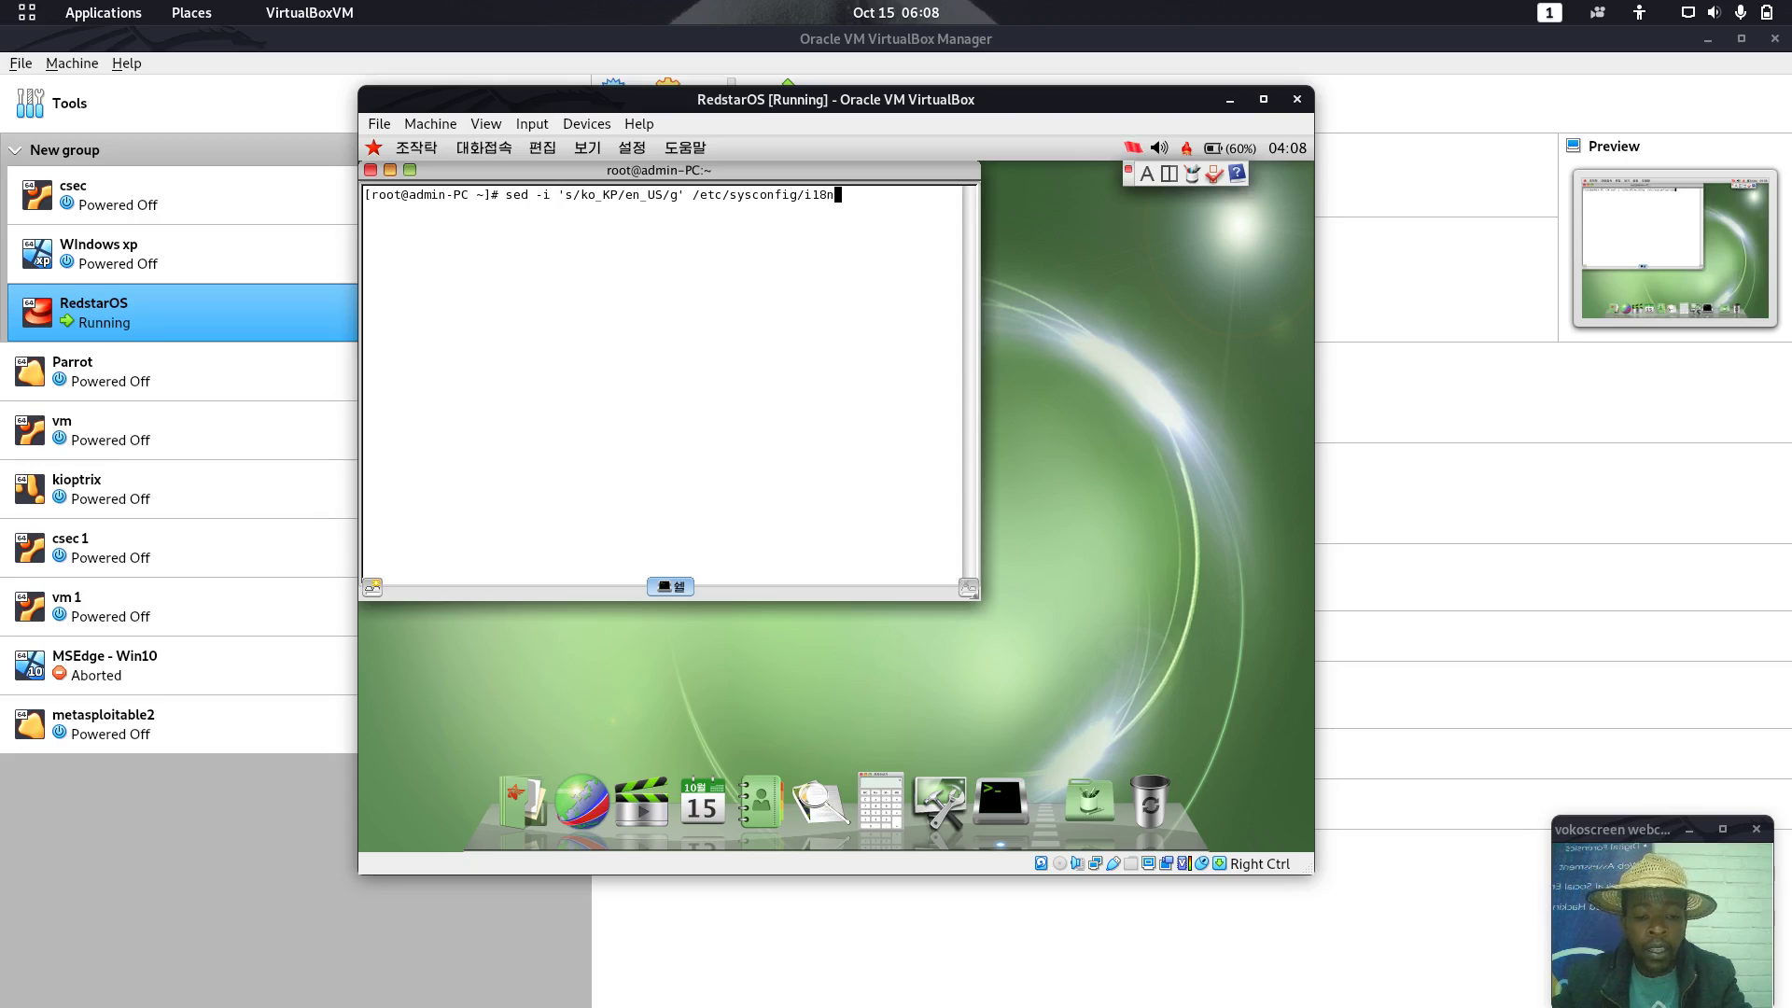
pyautogui.press('Return')
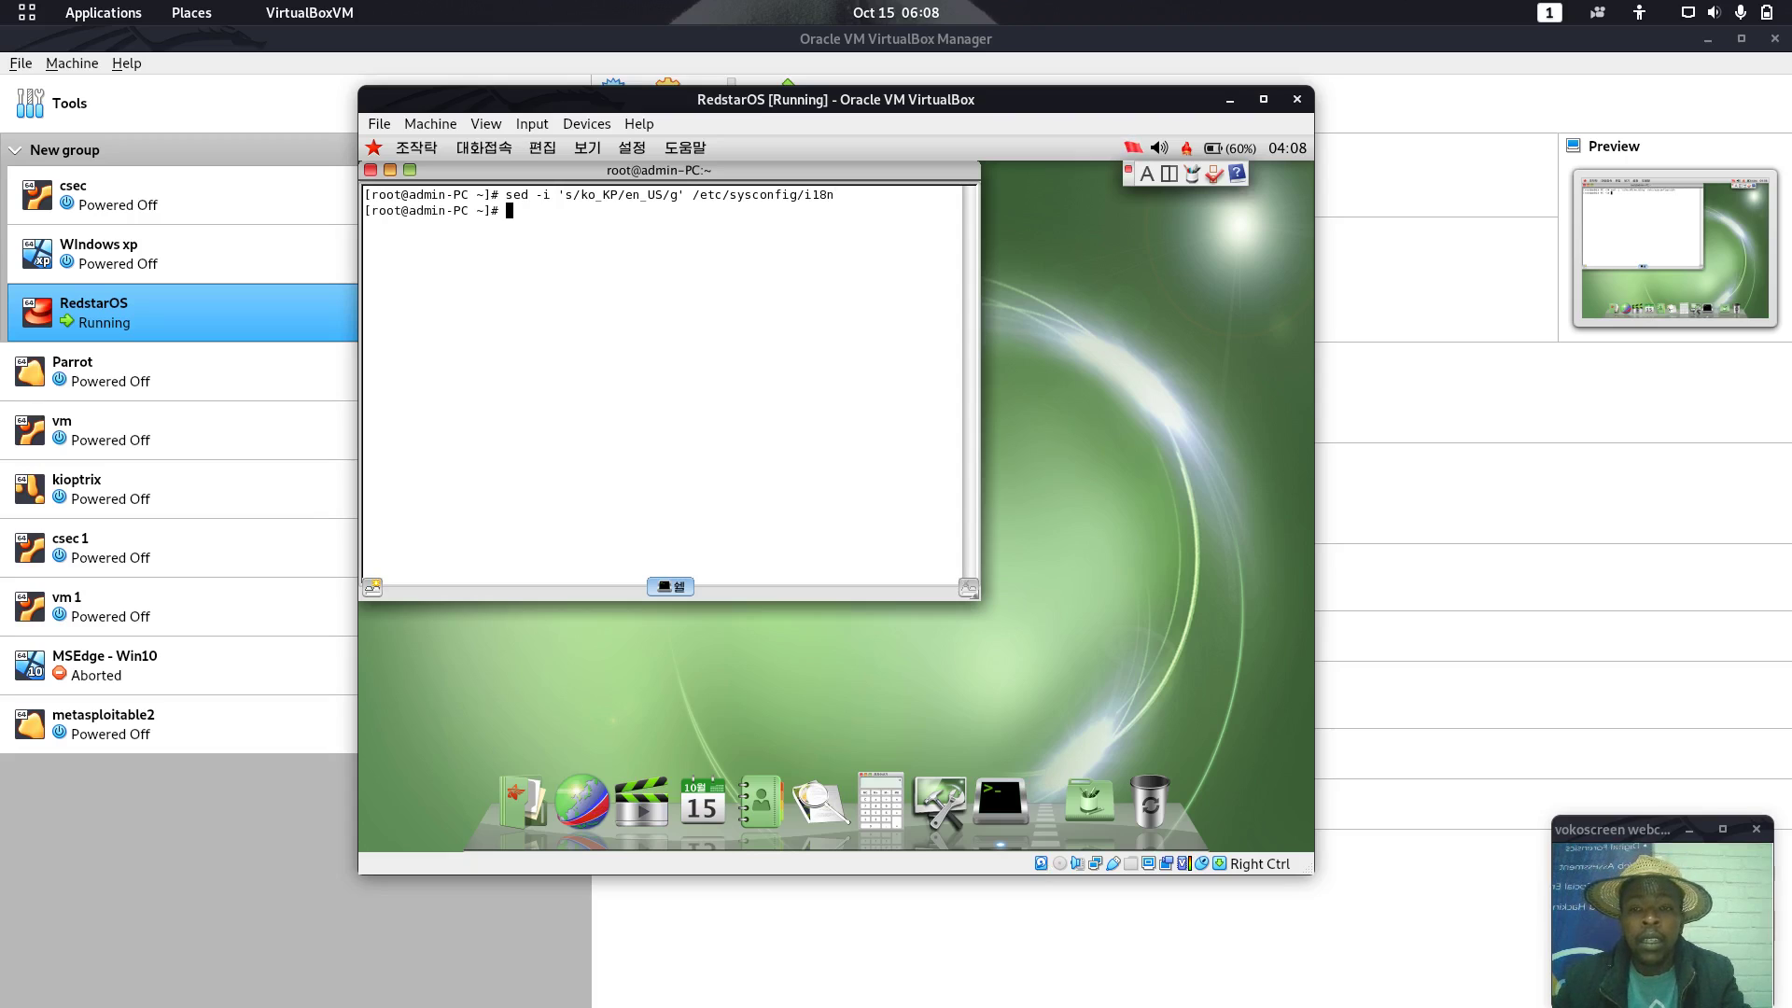
# Apply the same ko_KP-to-en_US sed to /usr/share/config/kdeglobals, then reboot the guest
pyautogui.press('Up')
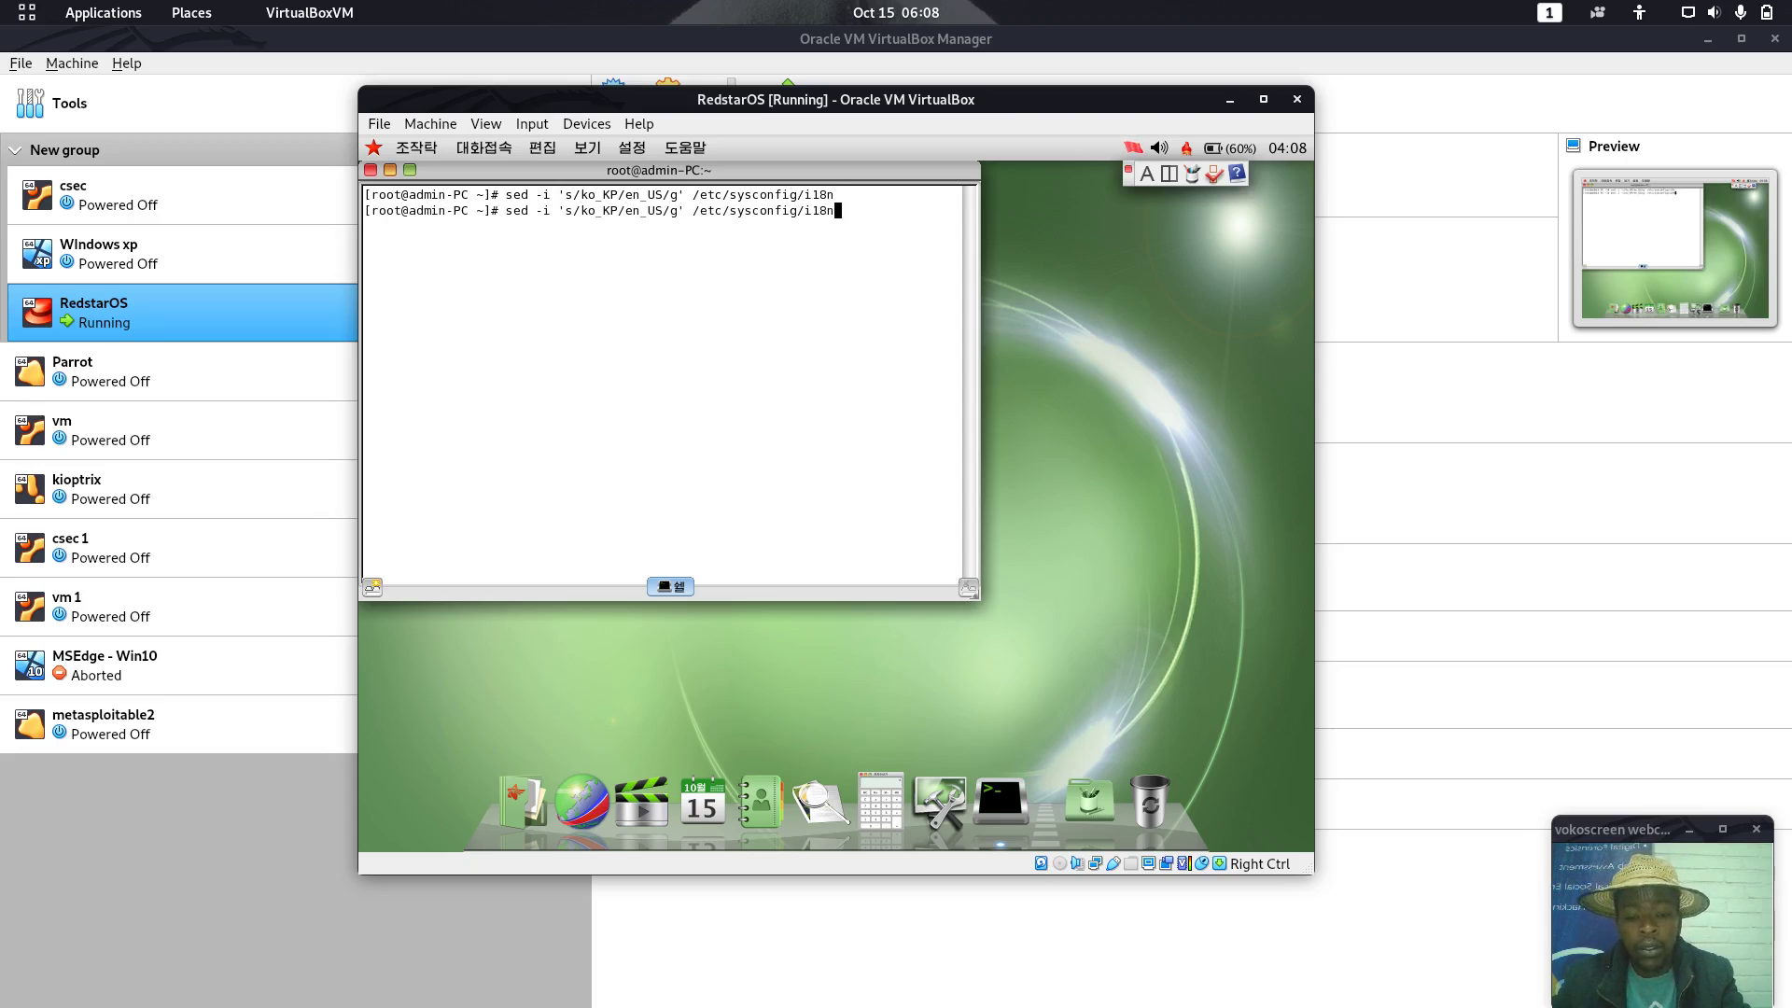
pyautogui.press('BackSpace')
pyautogui.press('BackSpace')
pyautogui.press('BackSpace')
pyautogui.press('BackSpace')
pyautogui.press('BackSpace')
pyautogui.press('BackSpace')
pyautogui.press('BackSpace')
pyautogui.press('BackSpace')
pyautogui.press('BackSpace')
pyautogui.press('BackSpace')
pyautogui.press('BackSpace')
pyautogui.press('BackSpace')
pyautogui.press('BackSpace')
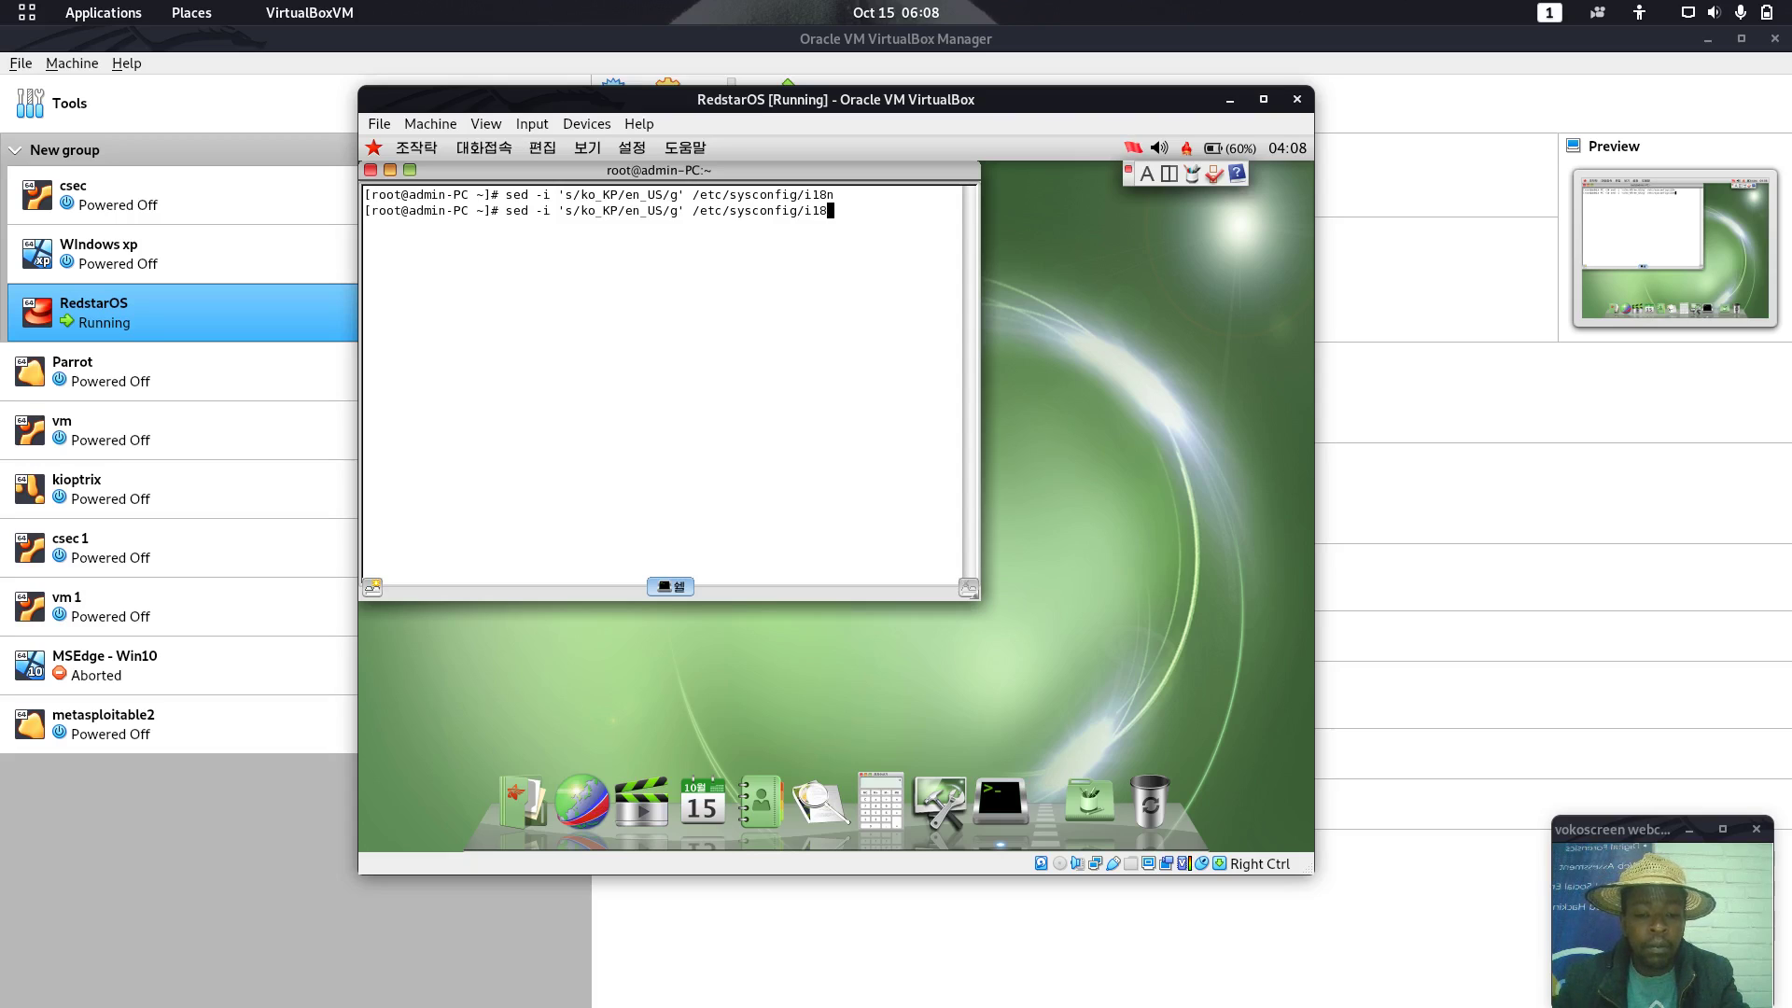
pyautogui.press('BackSpace')
pyautogui.press('BackSpace')
pyautogui.press('BackSpace')
pyautogui.press('BackSpace')
pyautogui.press('BackSpace')
pyautogui.write('usr')
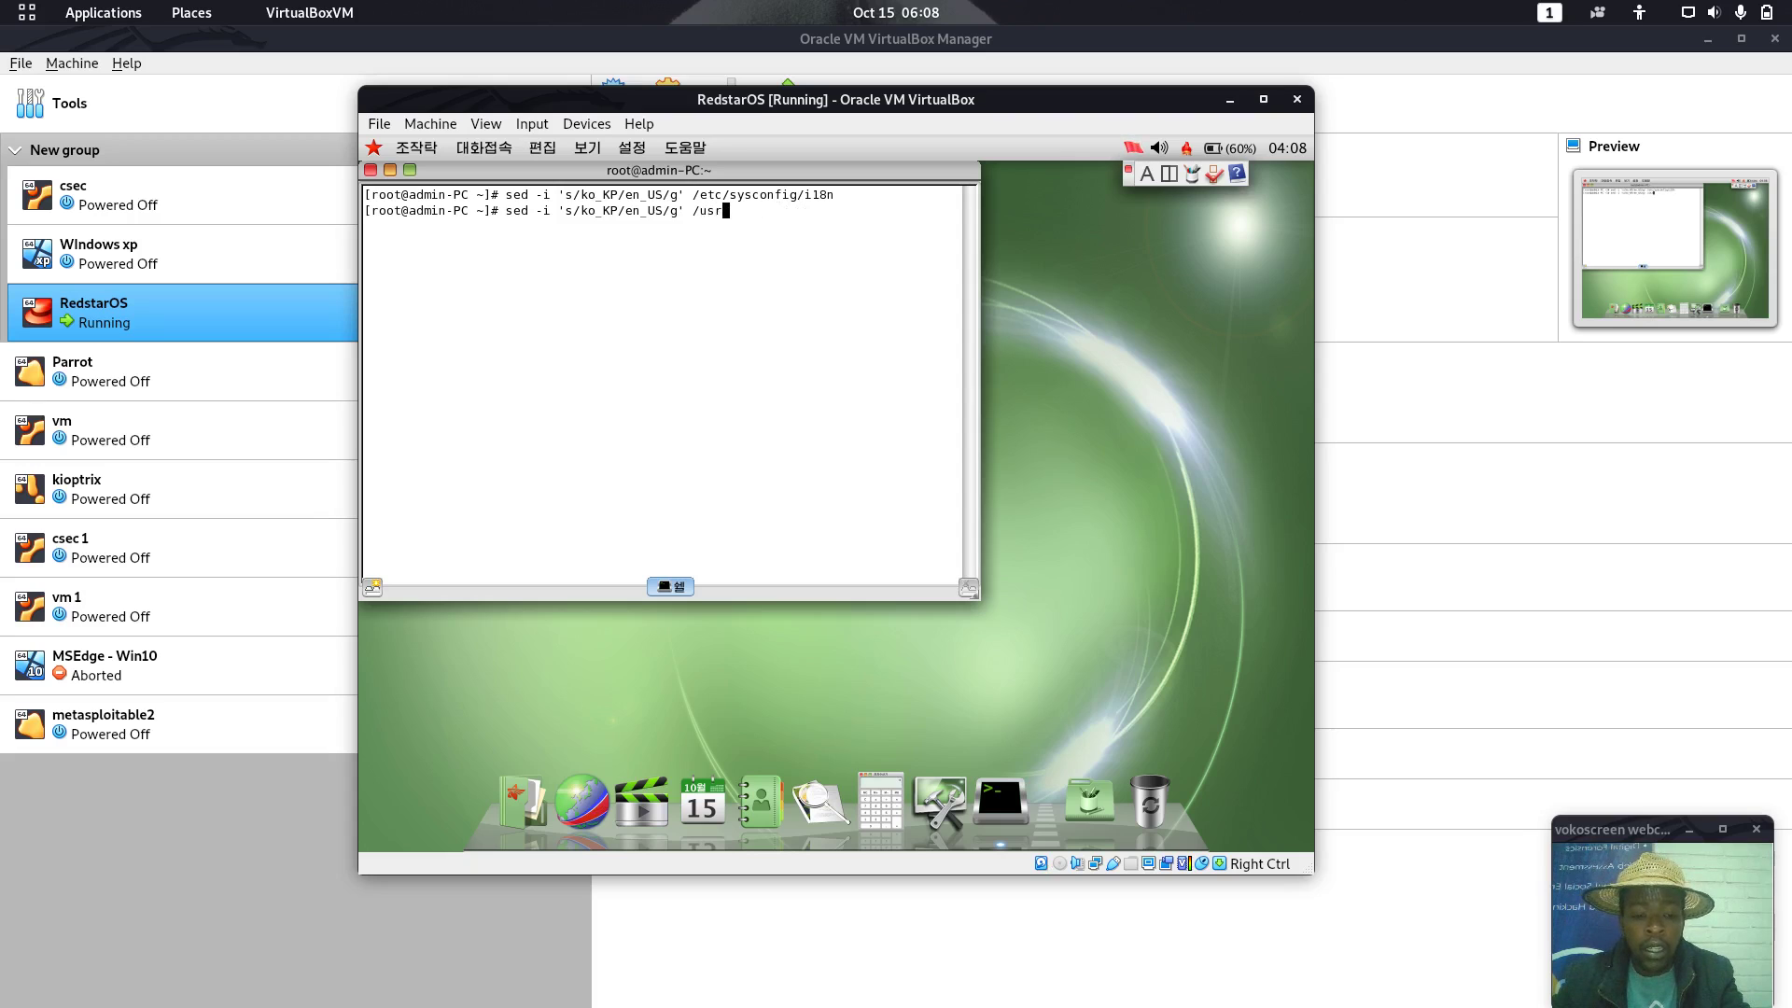
pyautogui.write('/')
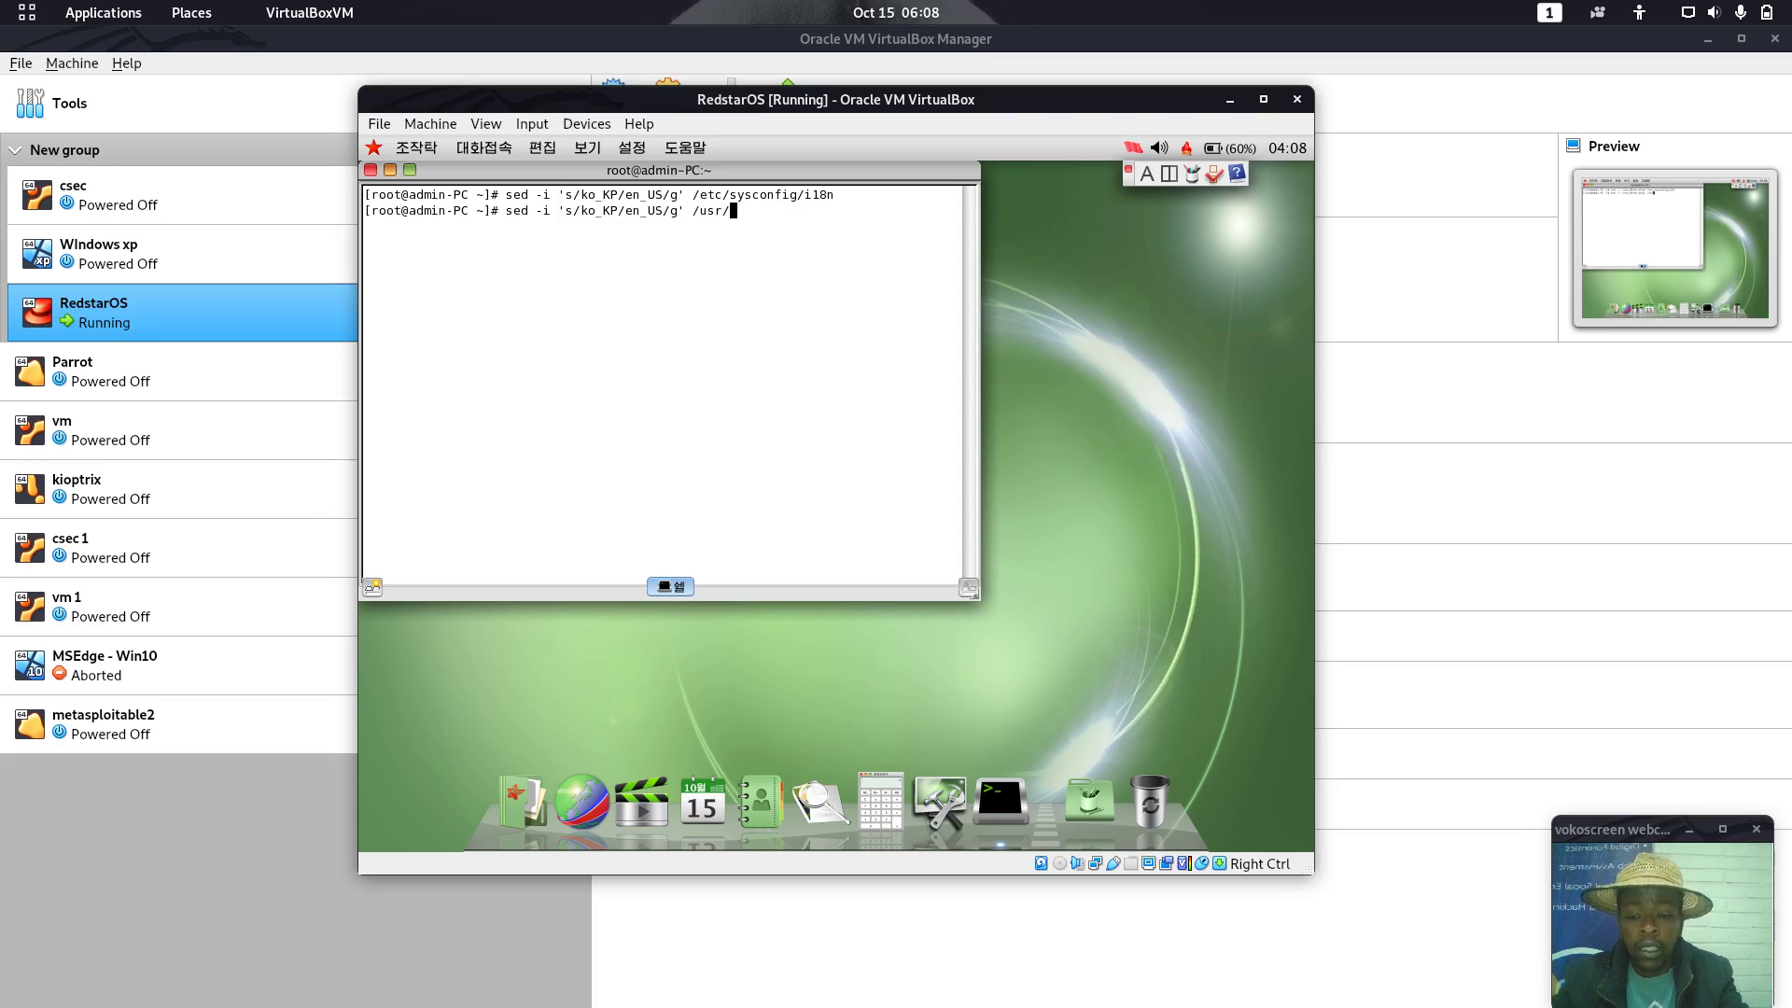
pyautogui.write('share')
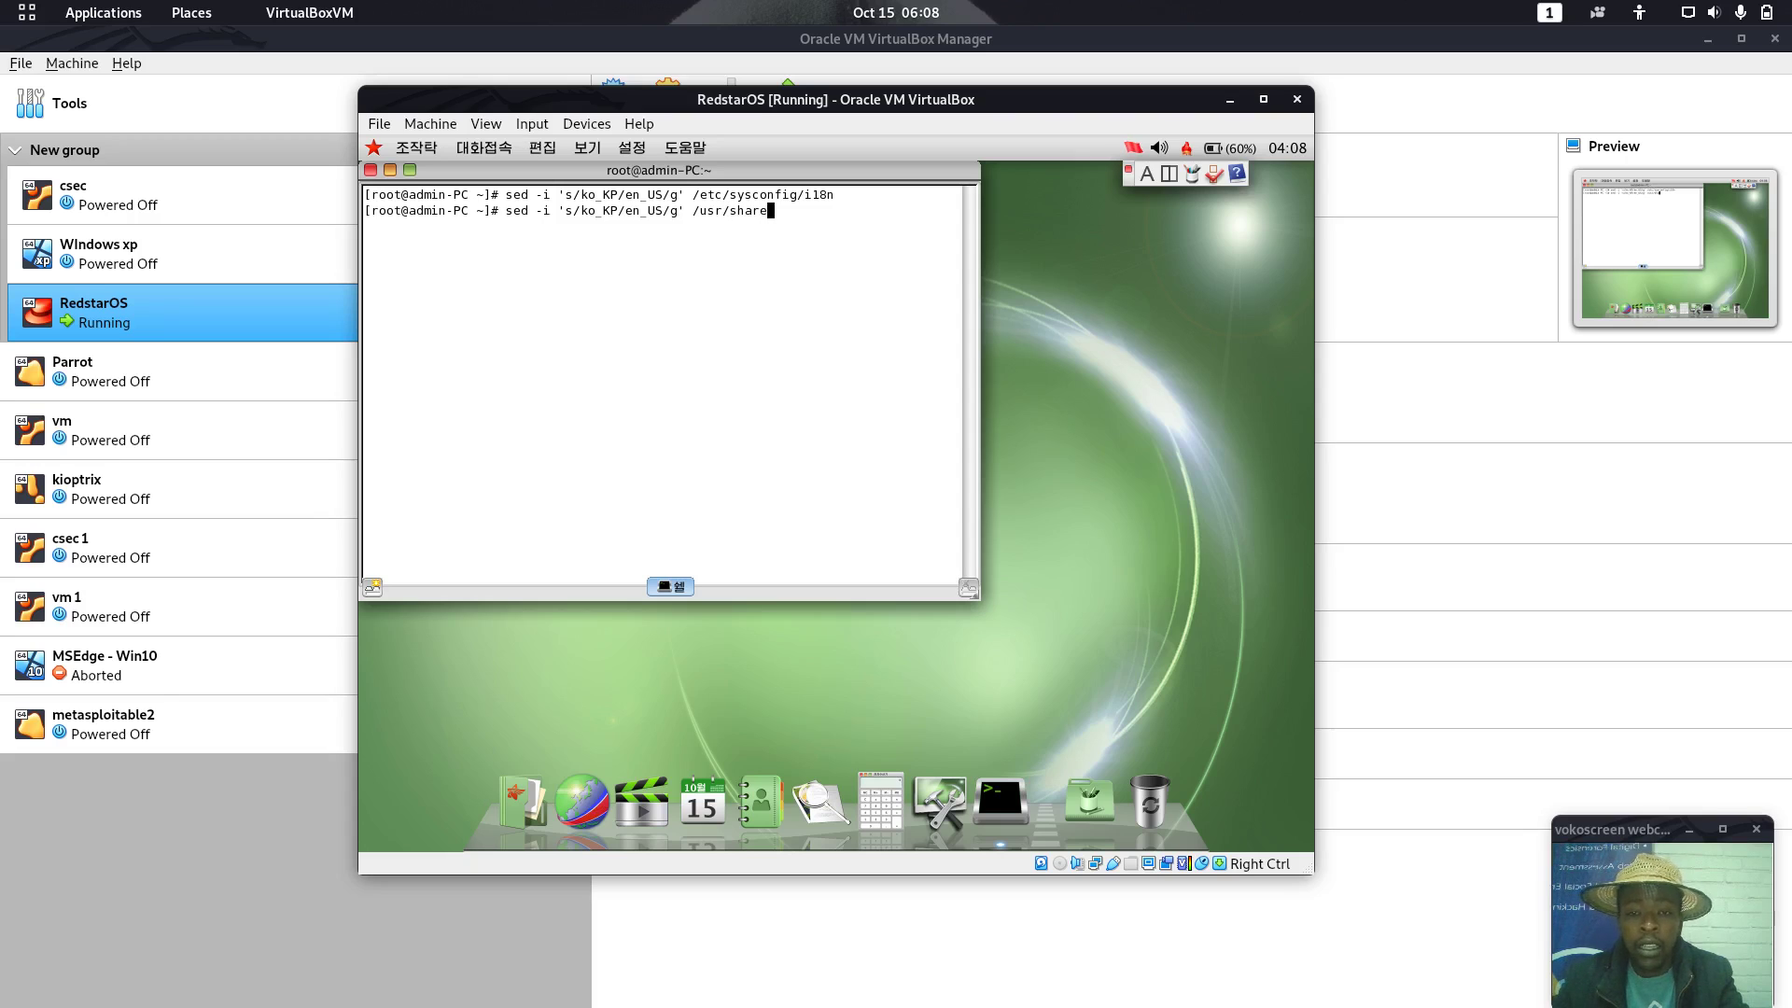
pyautogui.write('/')
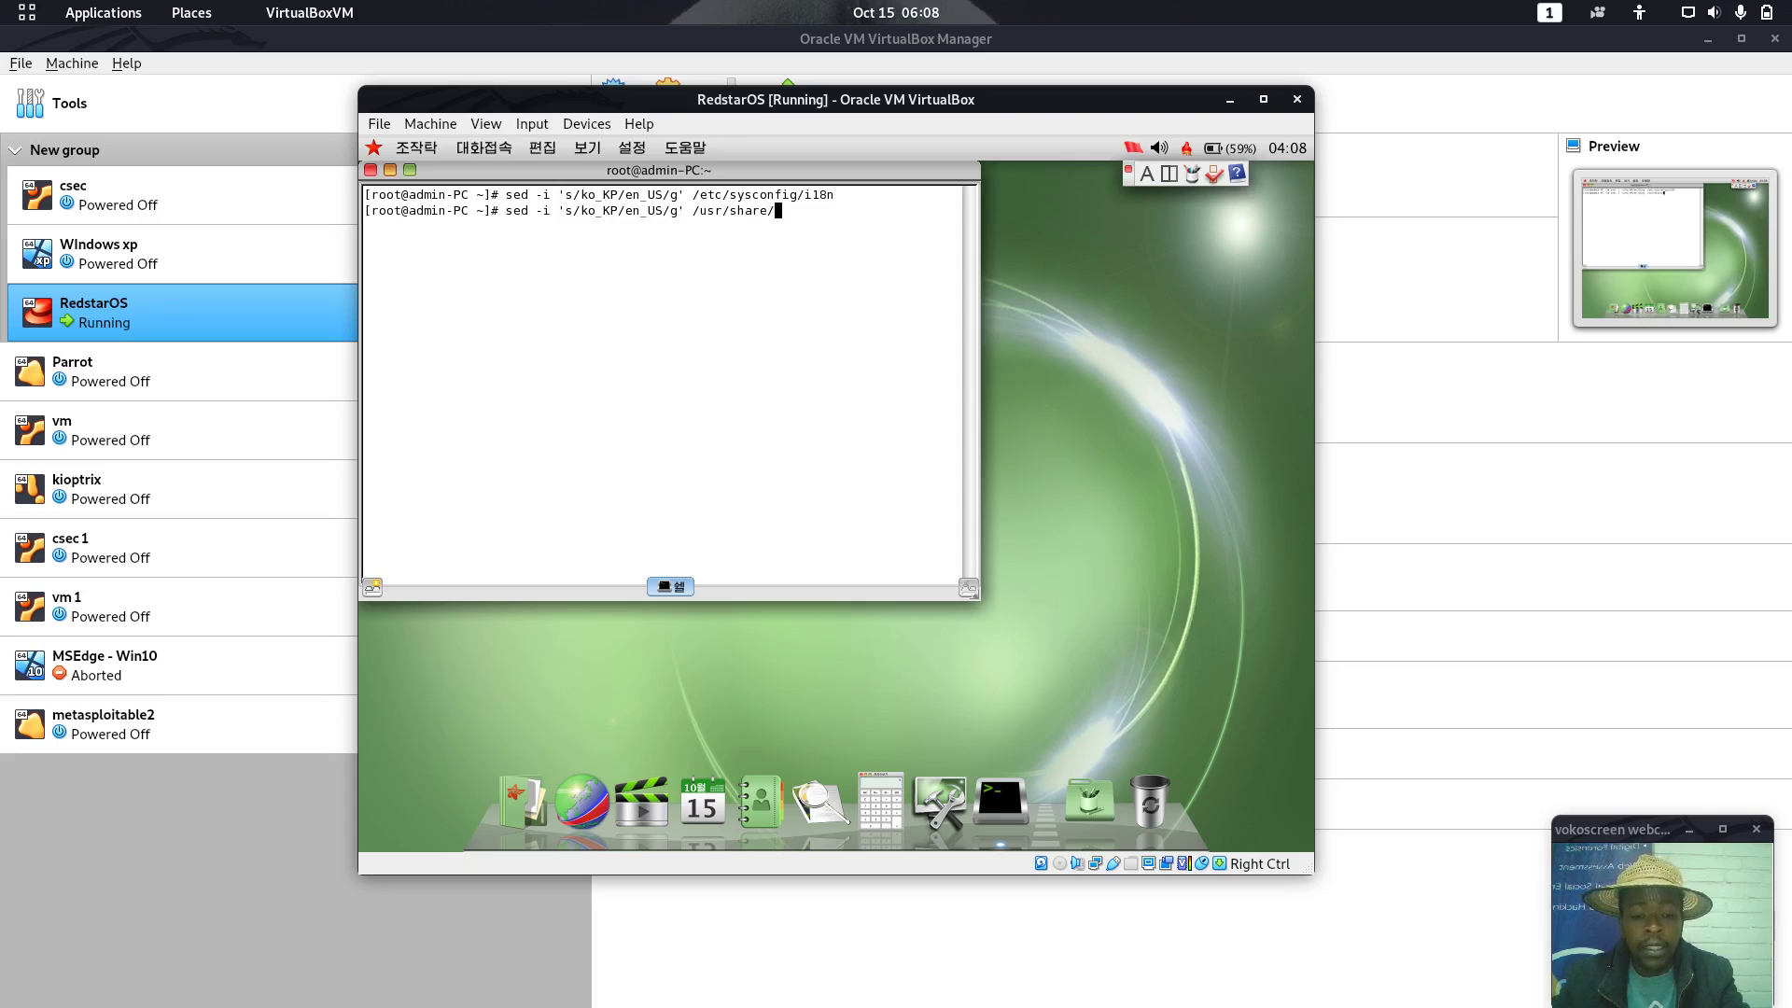
pyautogui.write('c')
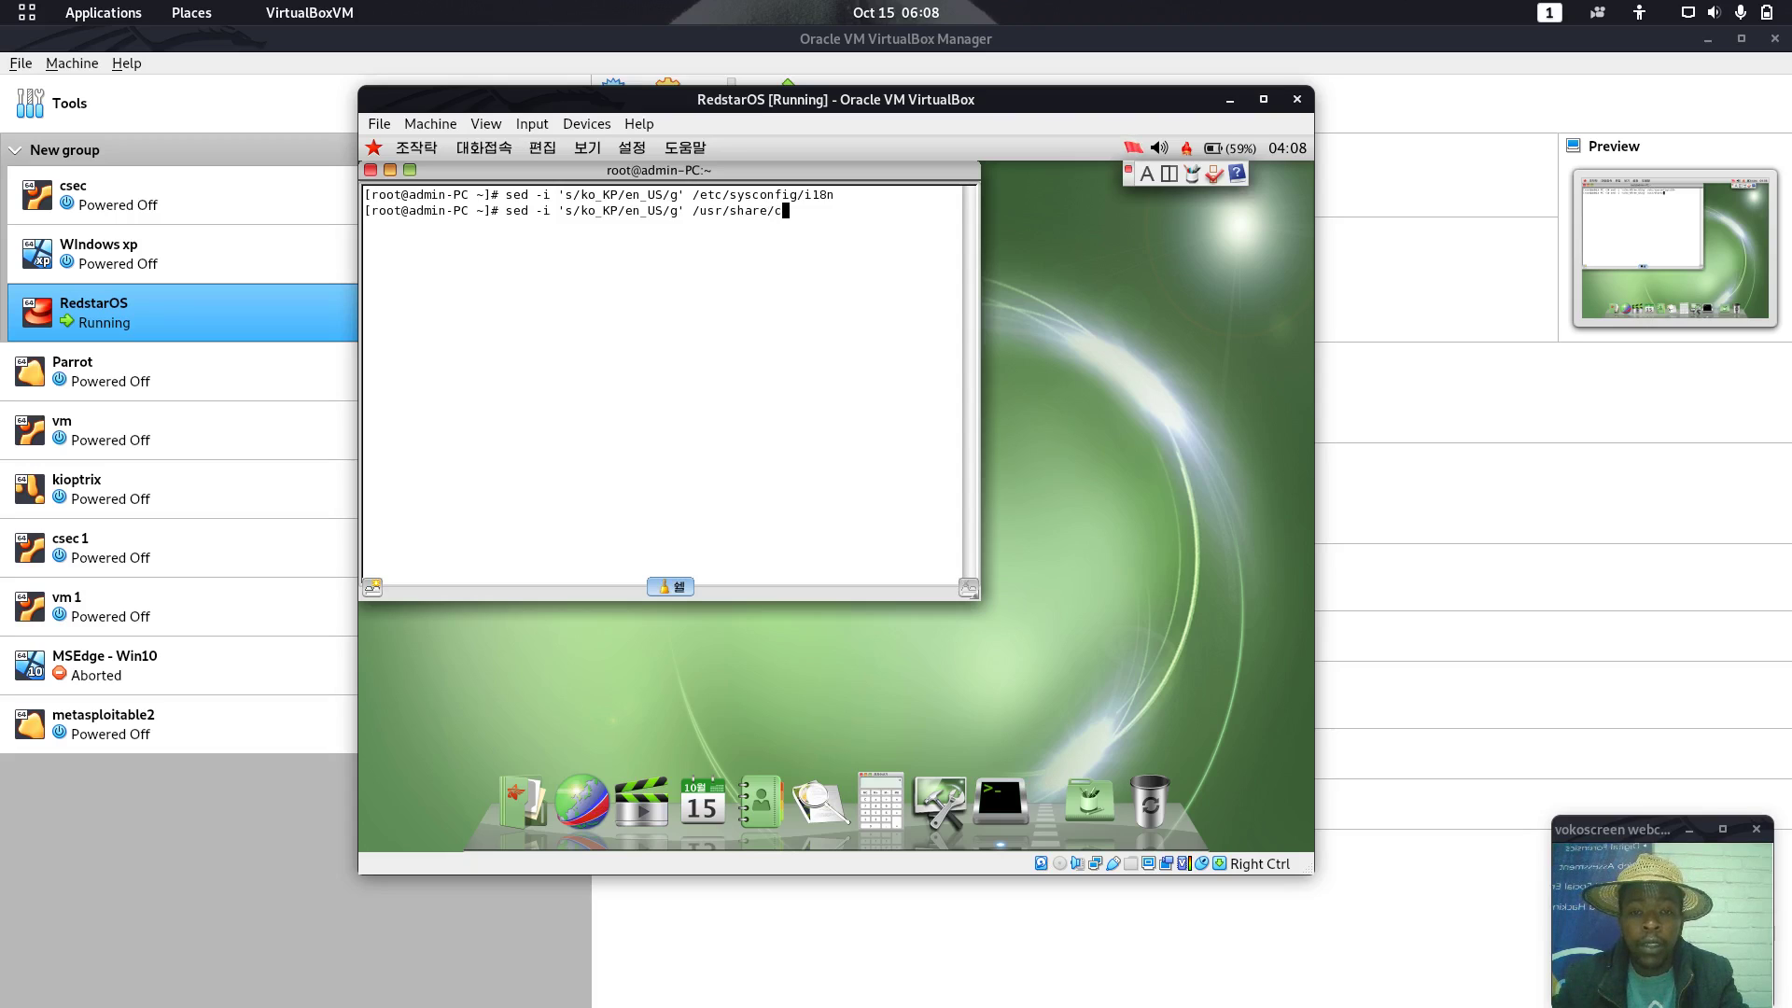
pyautogui.write('onfig')
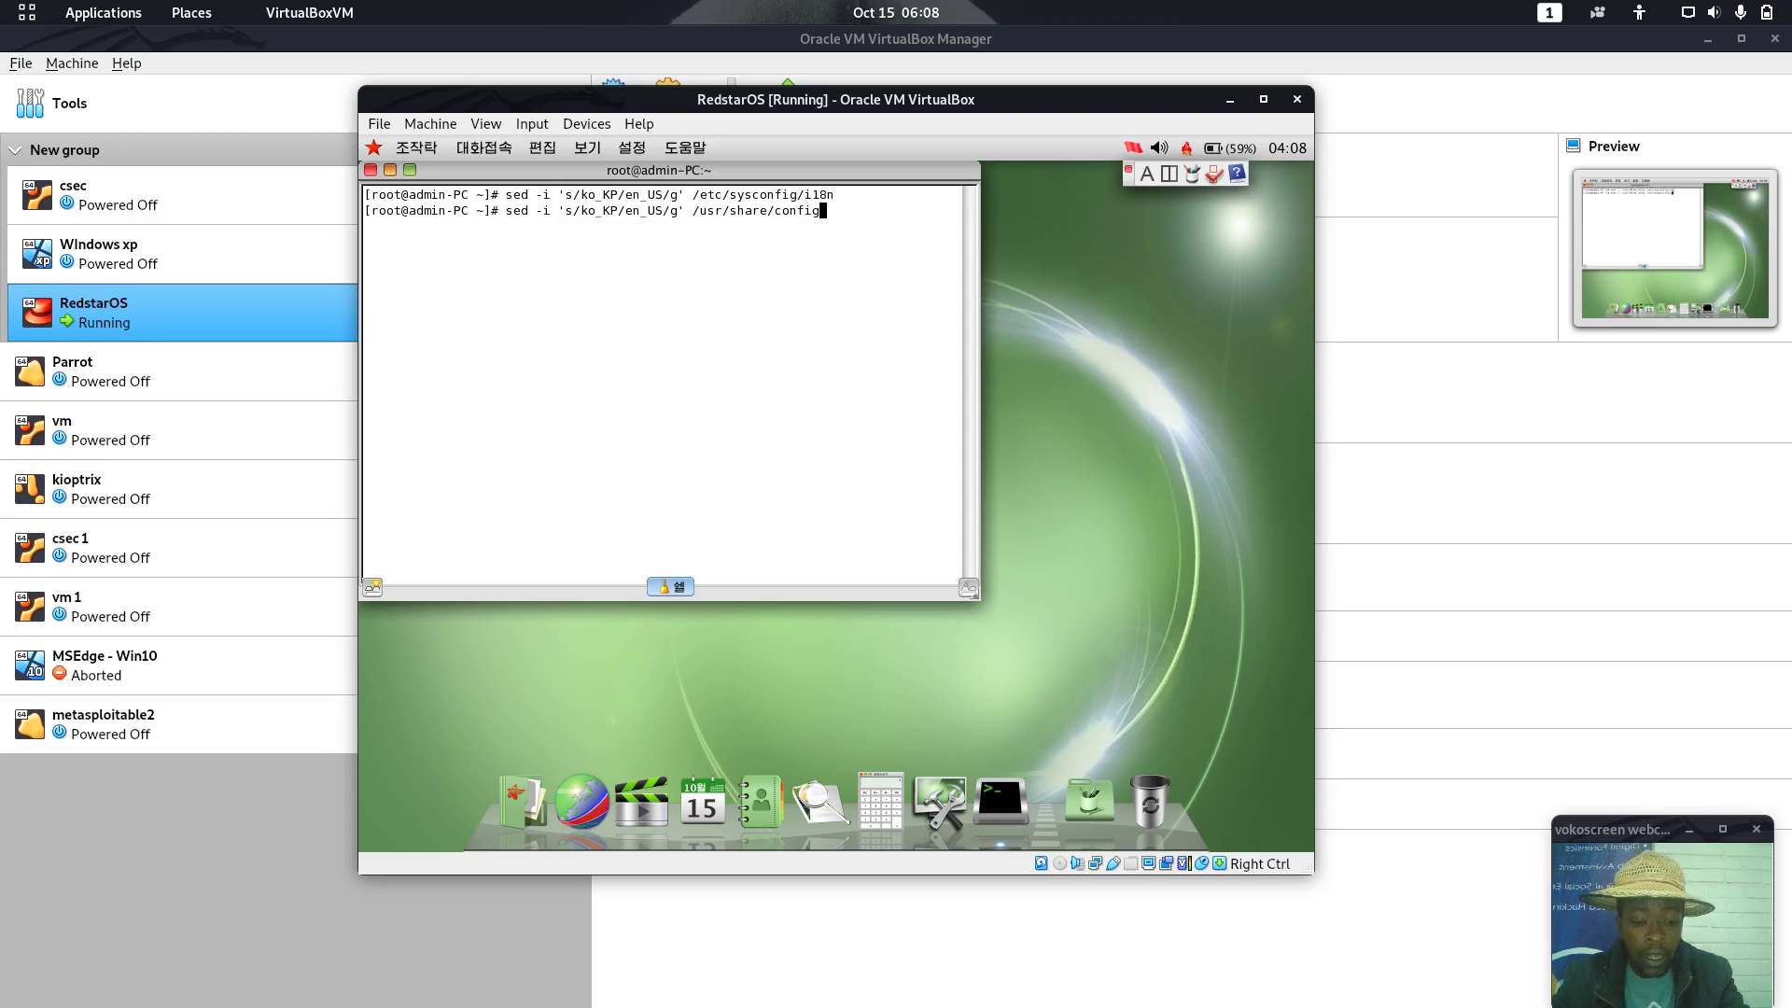
pyautogui.write('/')
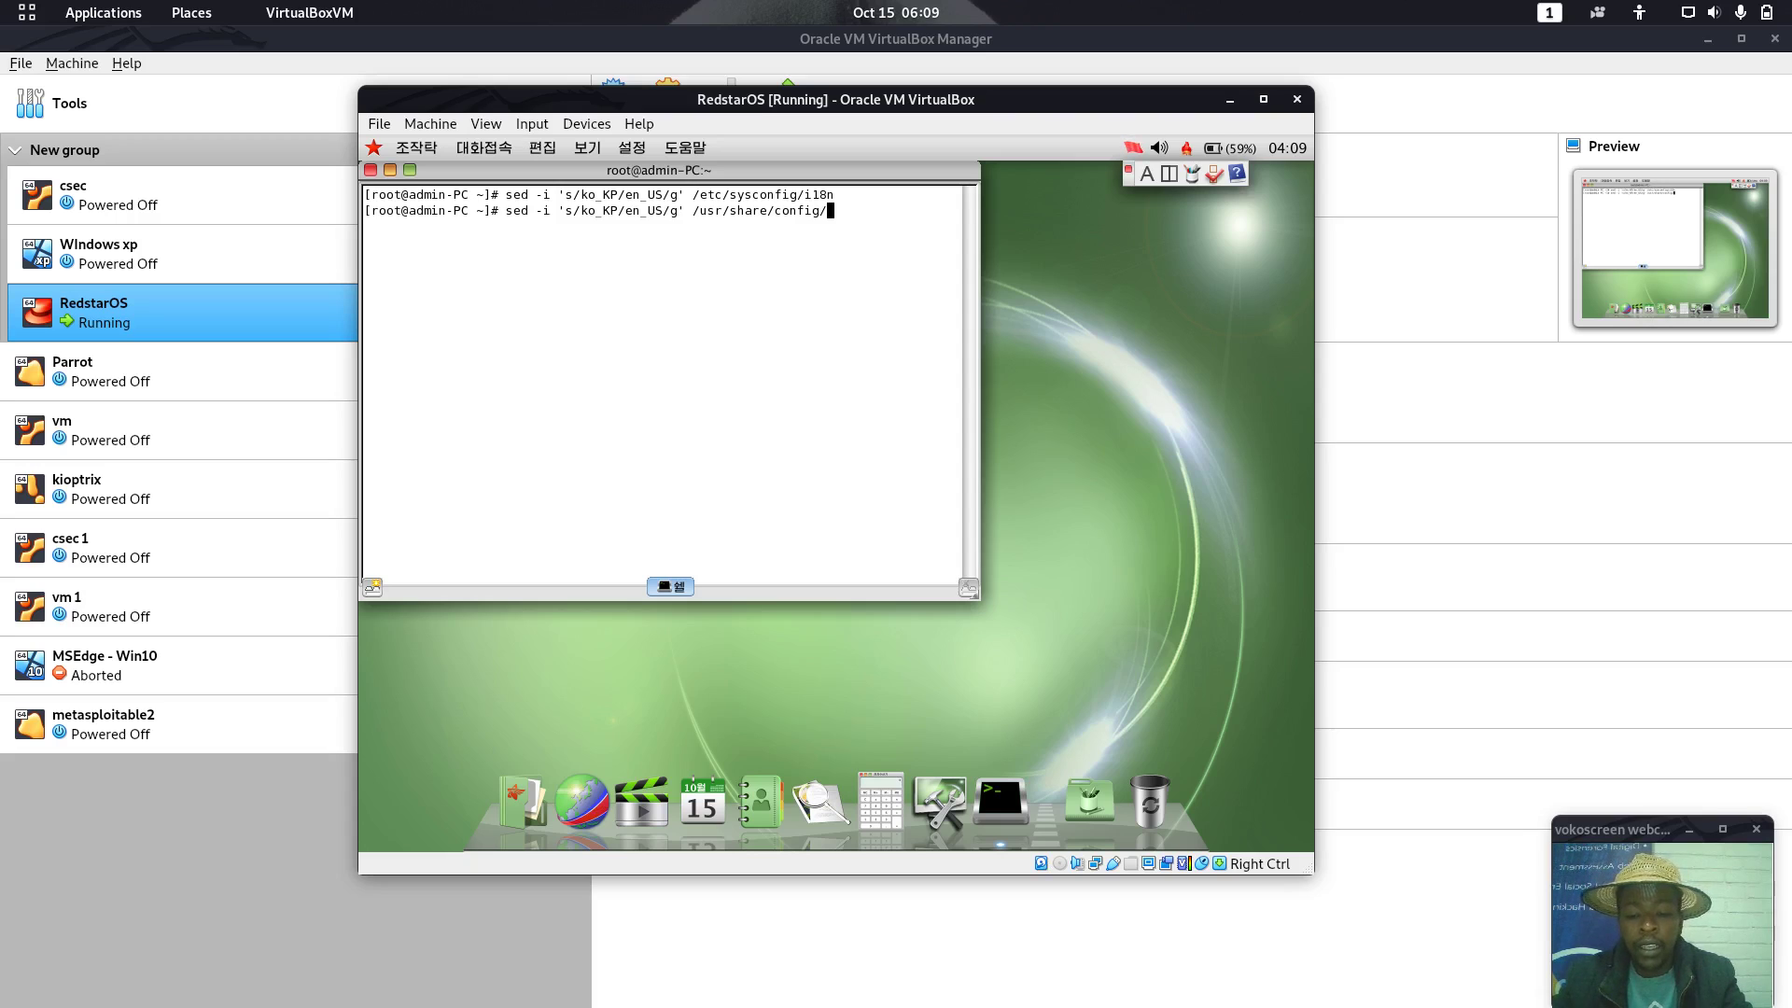
pyautogui.write('kdeglobals')
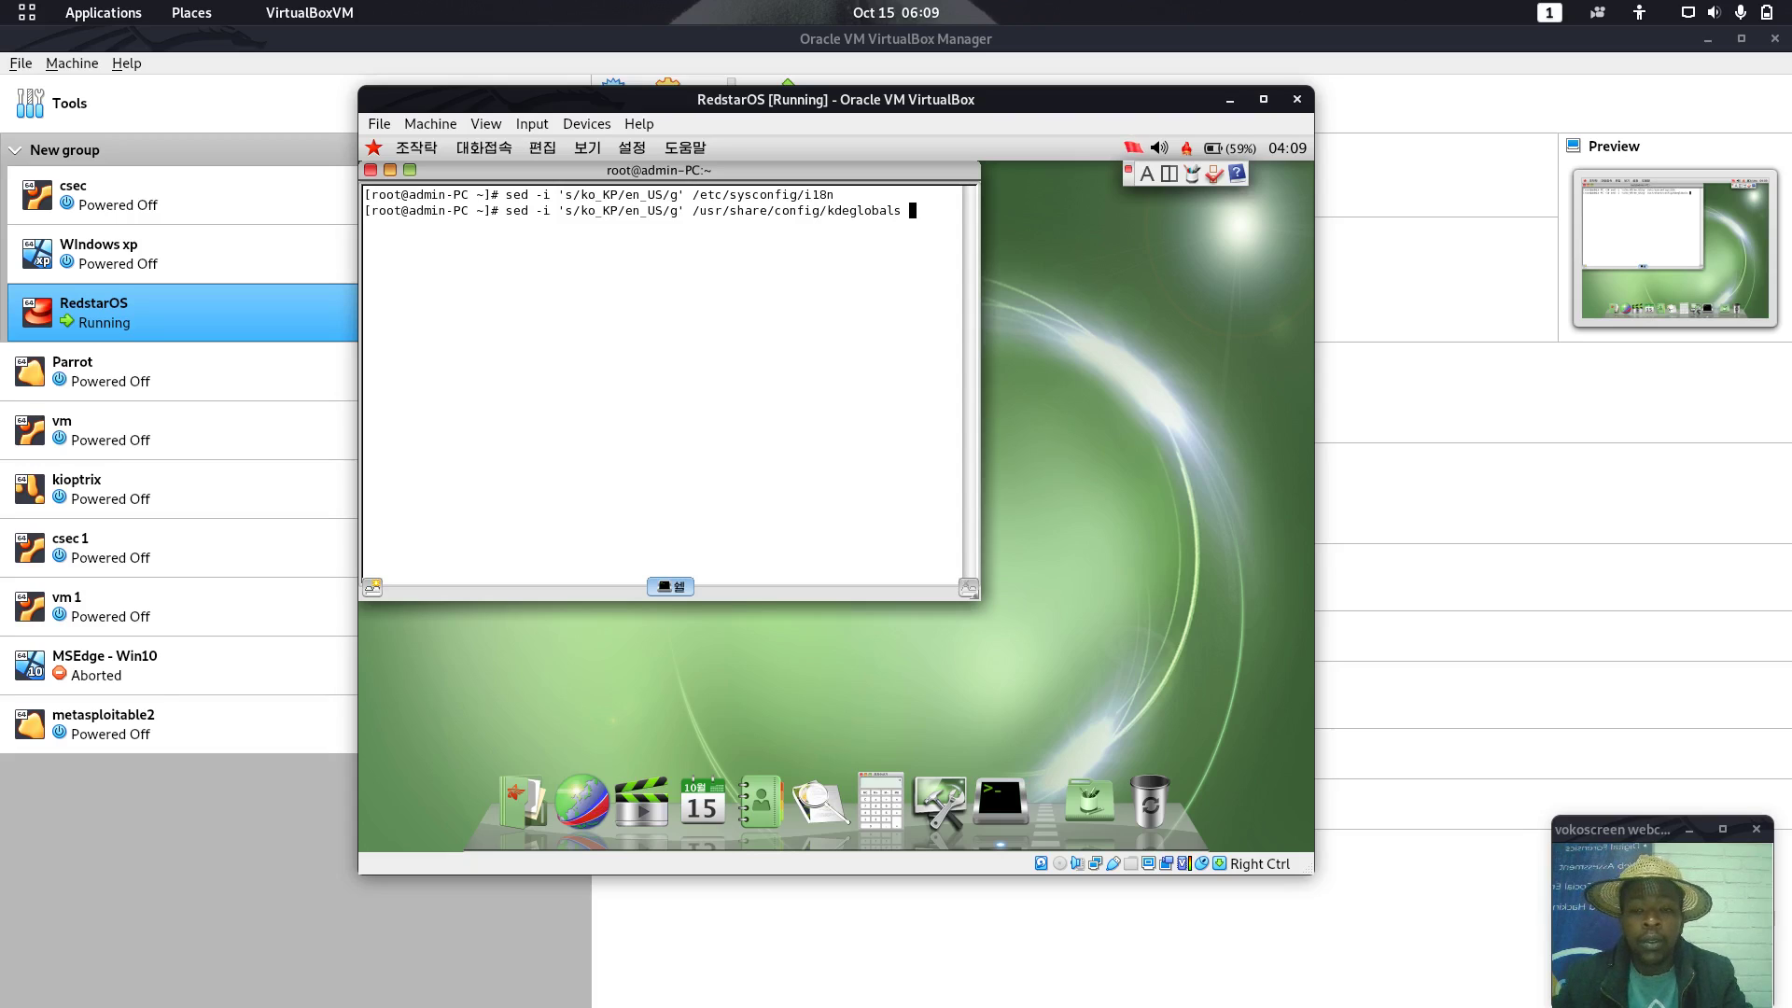
pyautogui.press('Return')
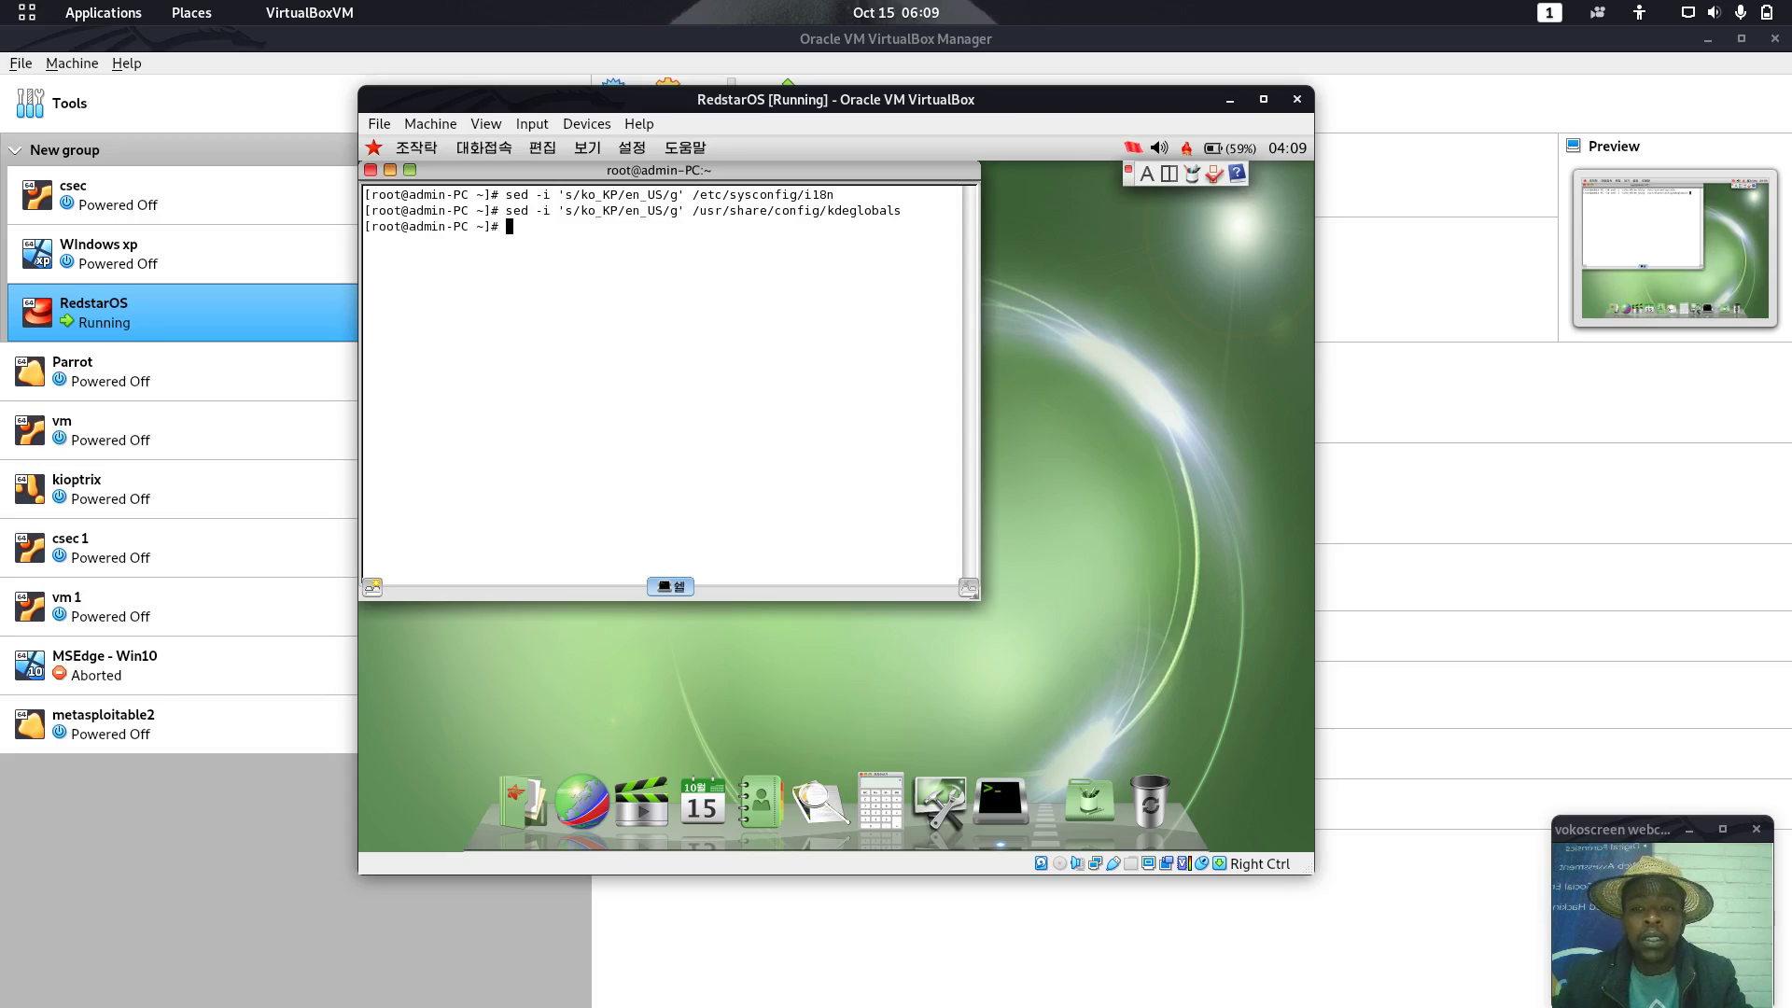
pyautogui.write('reboot')
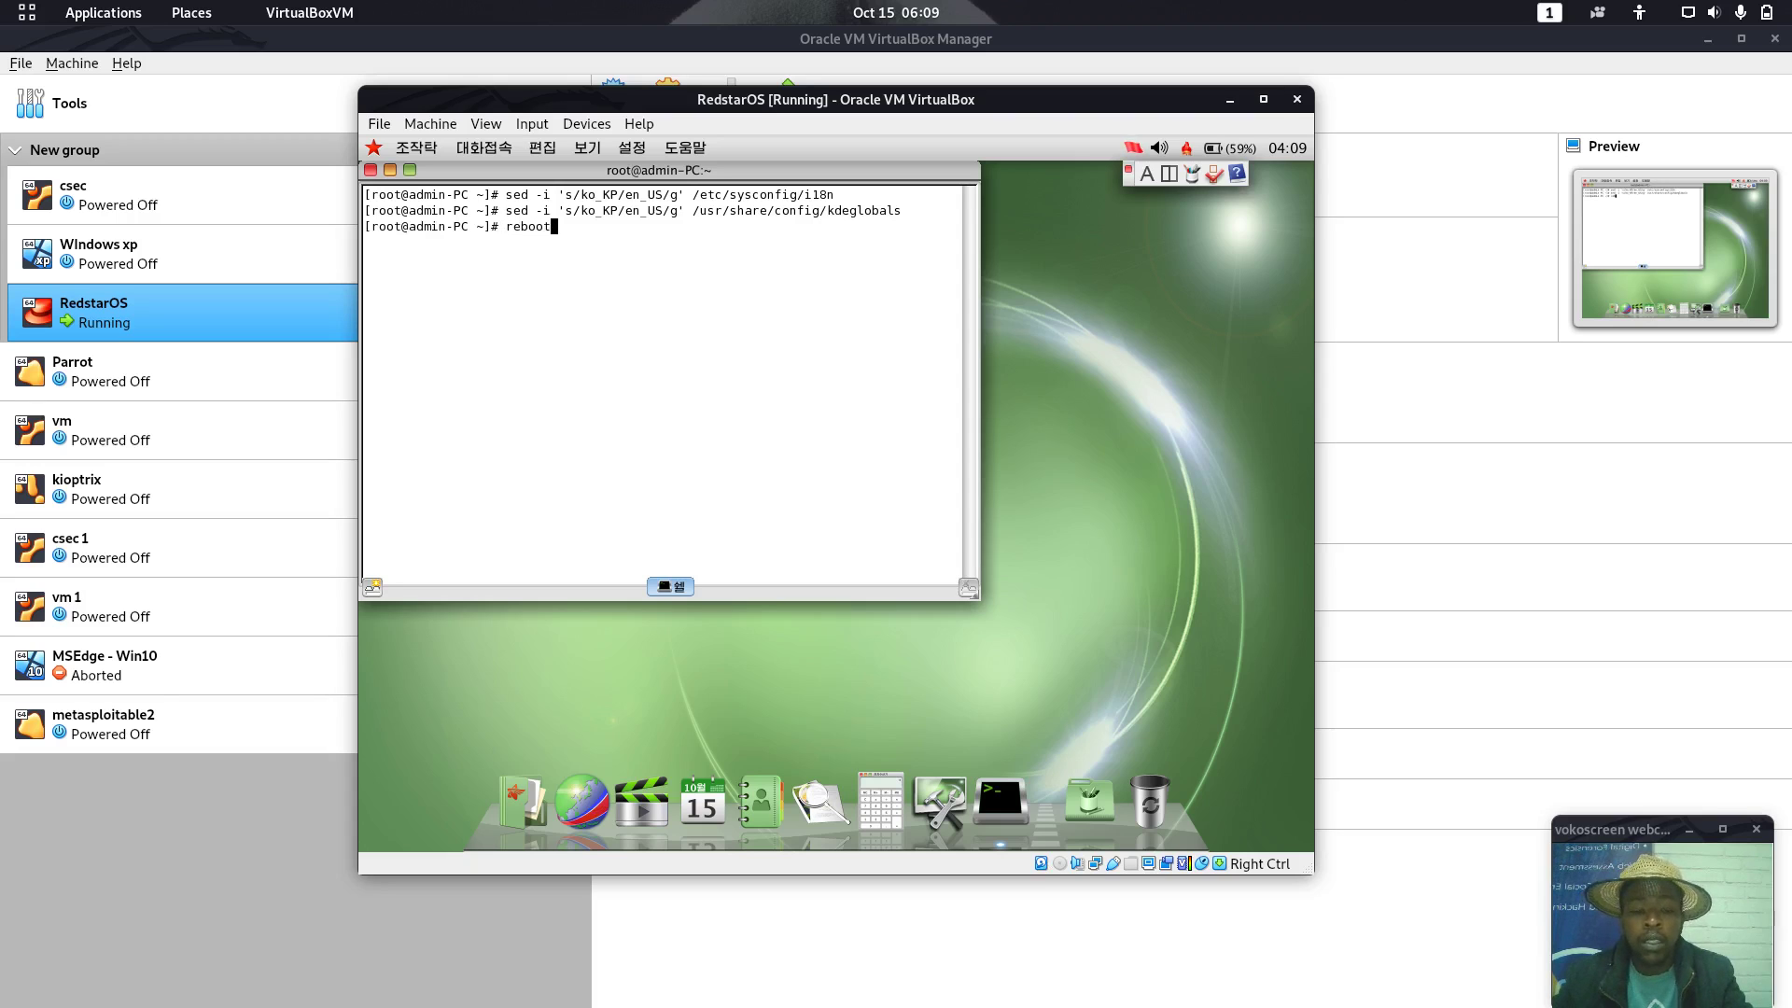
pyautogui.press('Return')
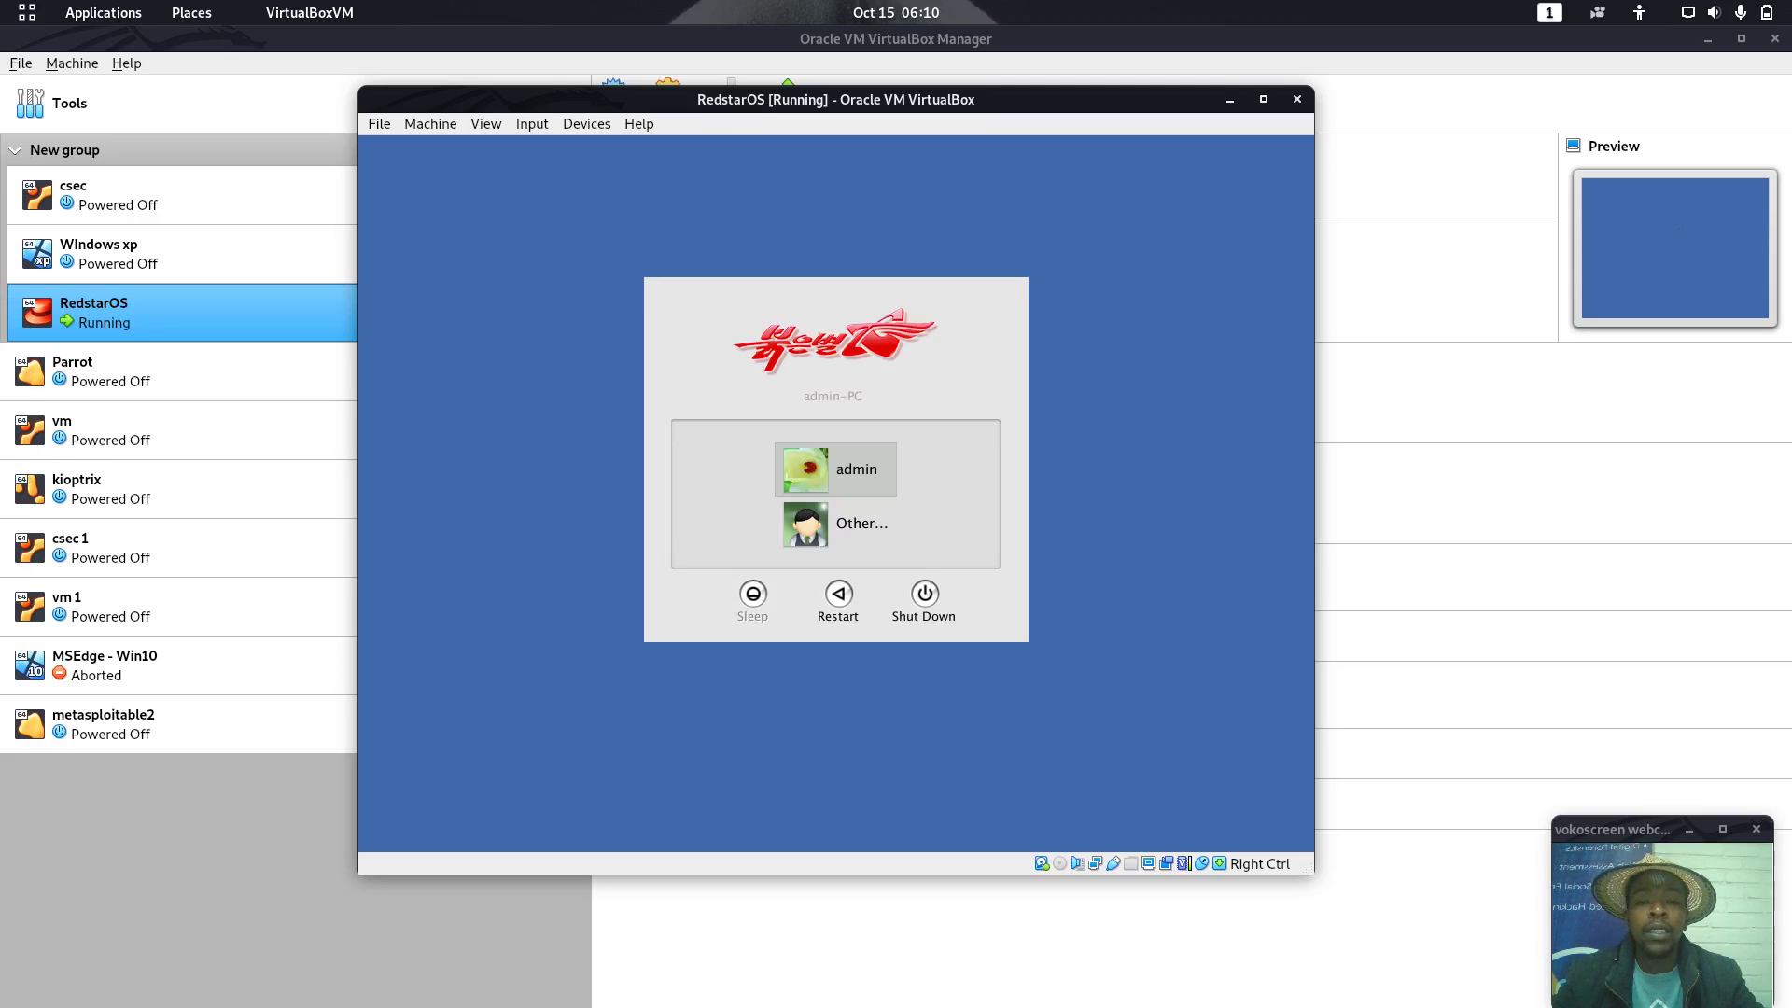
# Log in through Other... as root with the administrator password
pyautogui.click(848, 524)
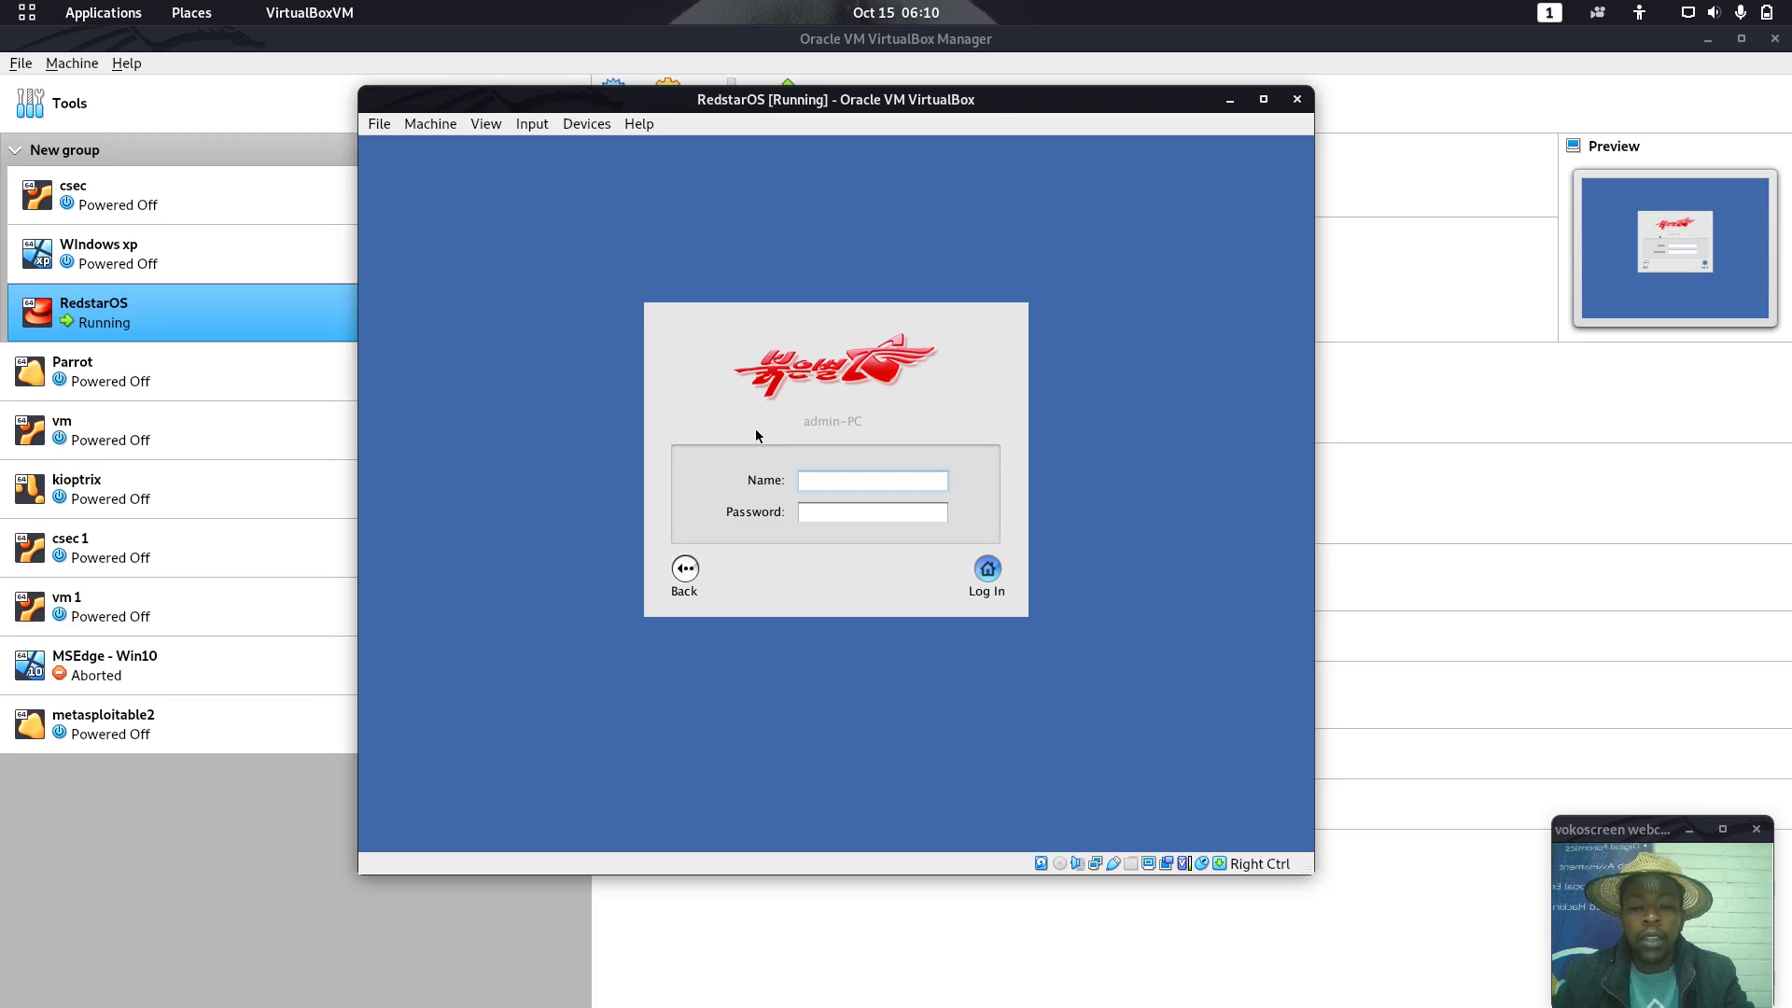
pyautogui.press('Tab')
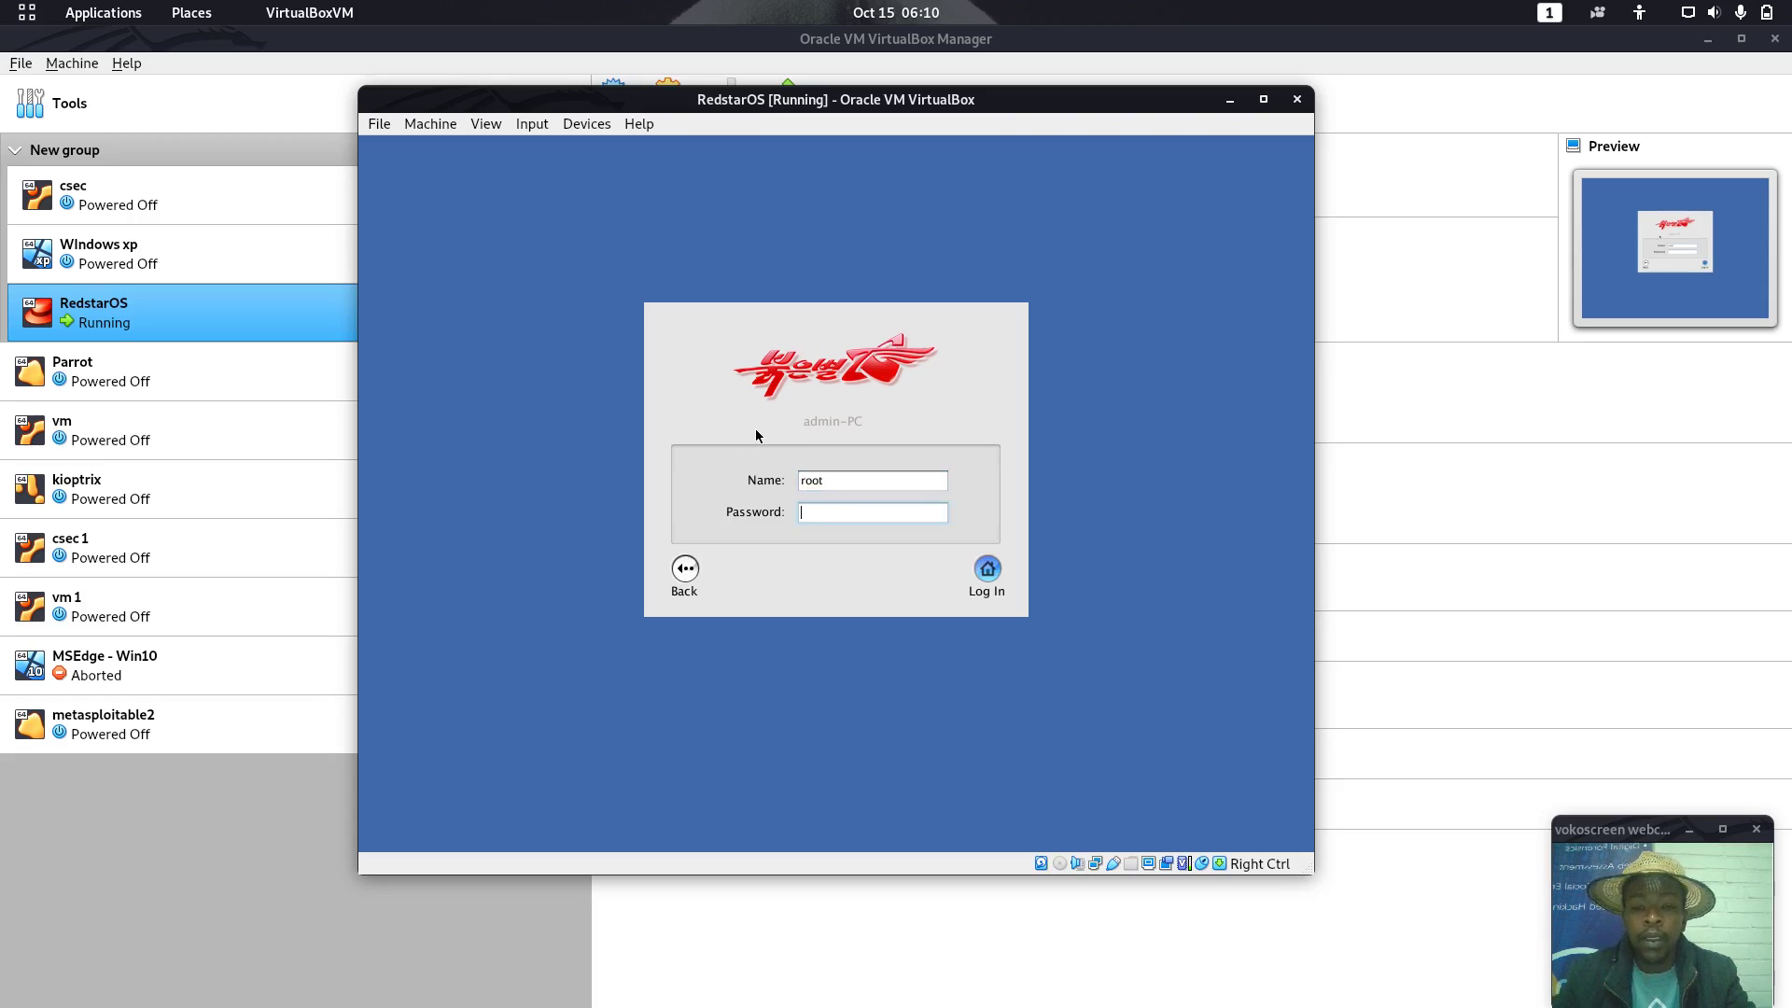
pyautogui.write('***')
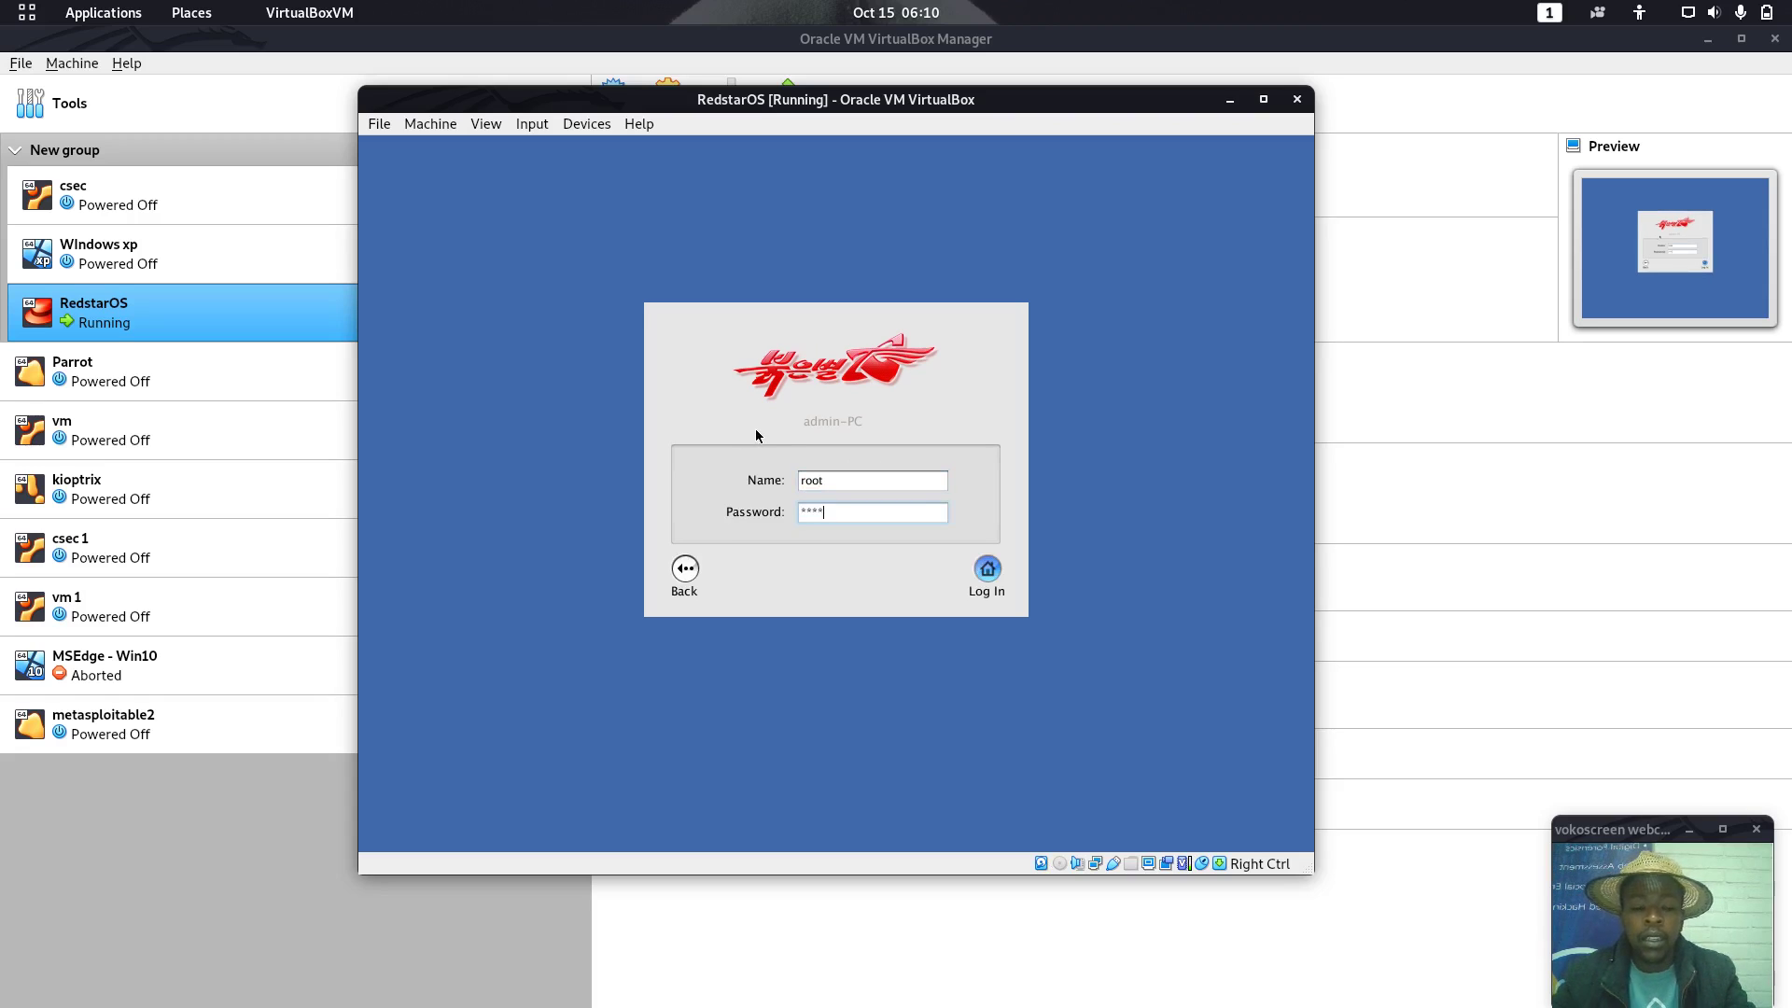
pyautogui.press('Return')
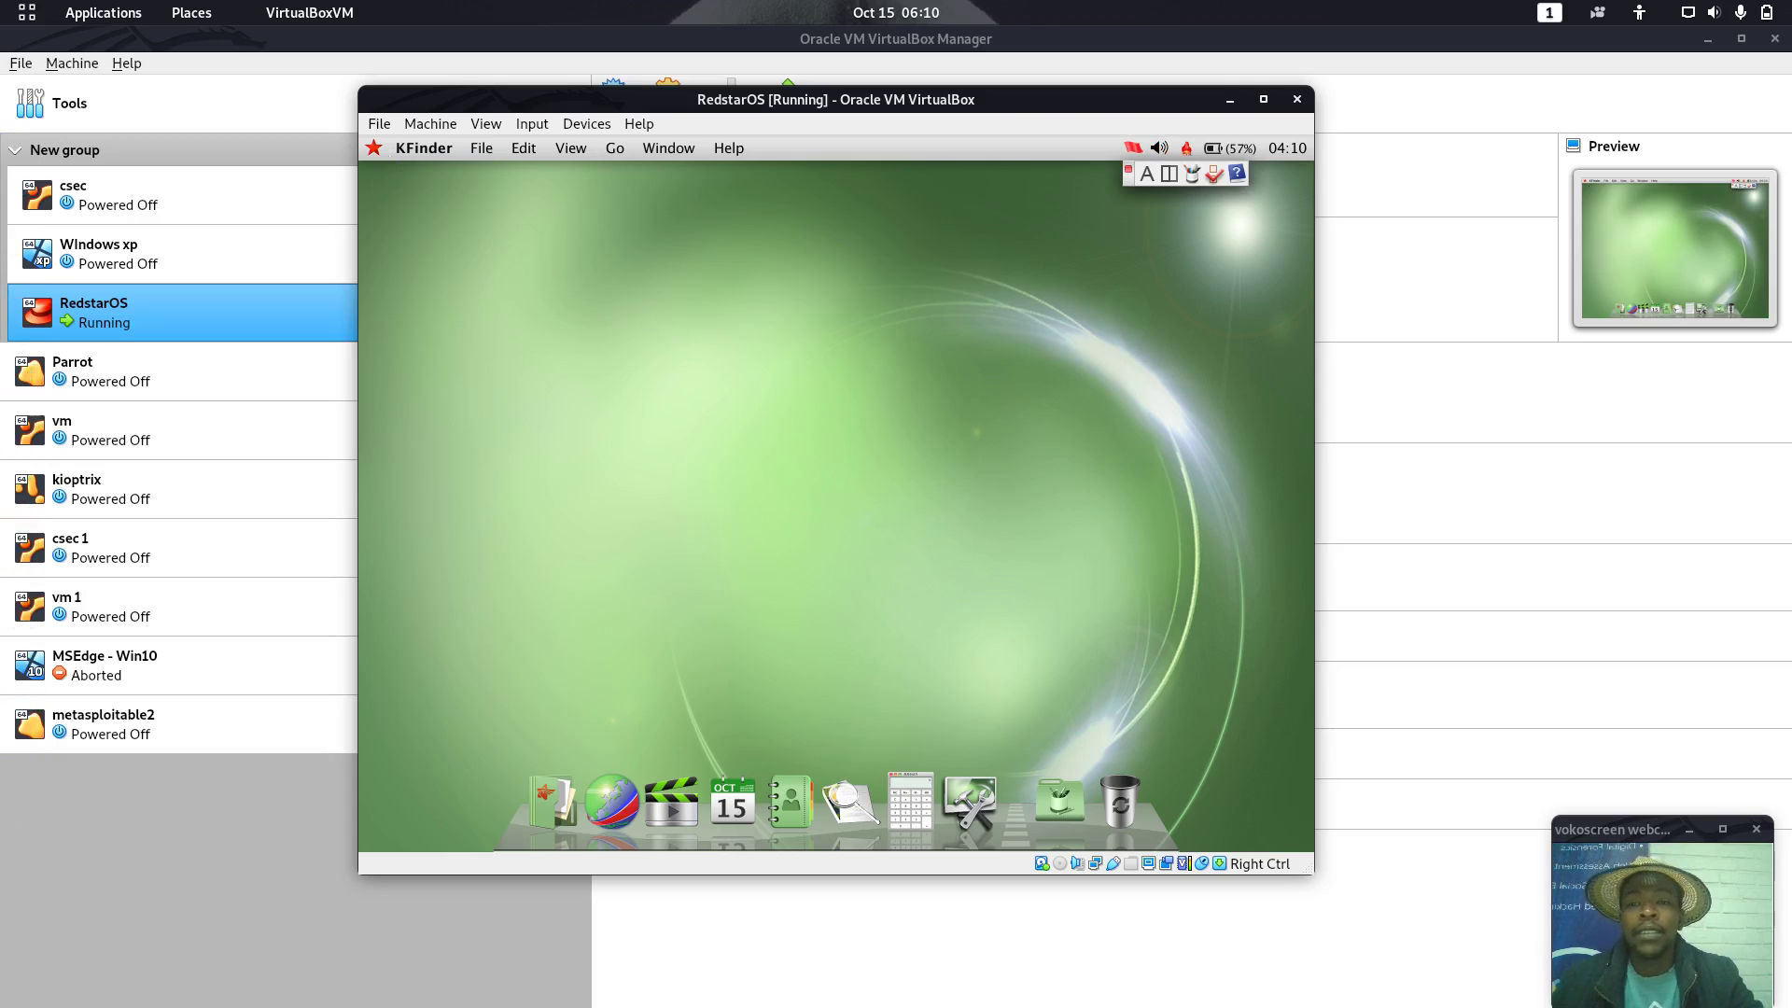
# View About This Machine showing Version 3.0, close it, and reopen the red star menu
pyautogui.click(374, 148)
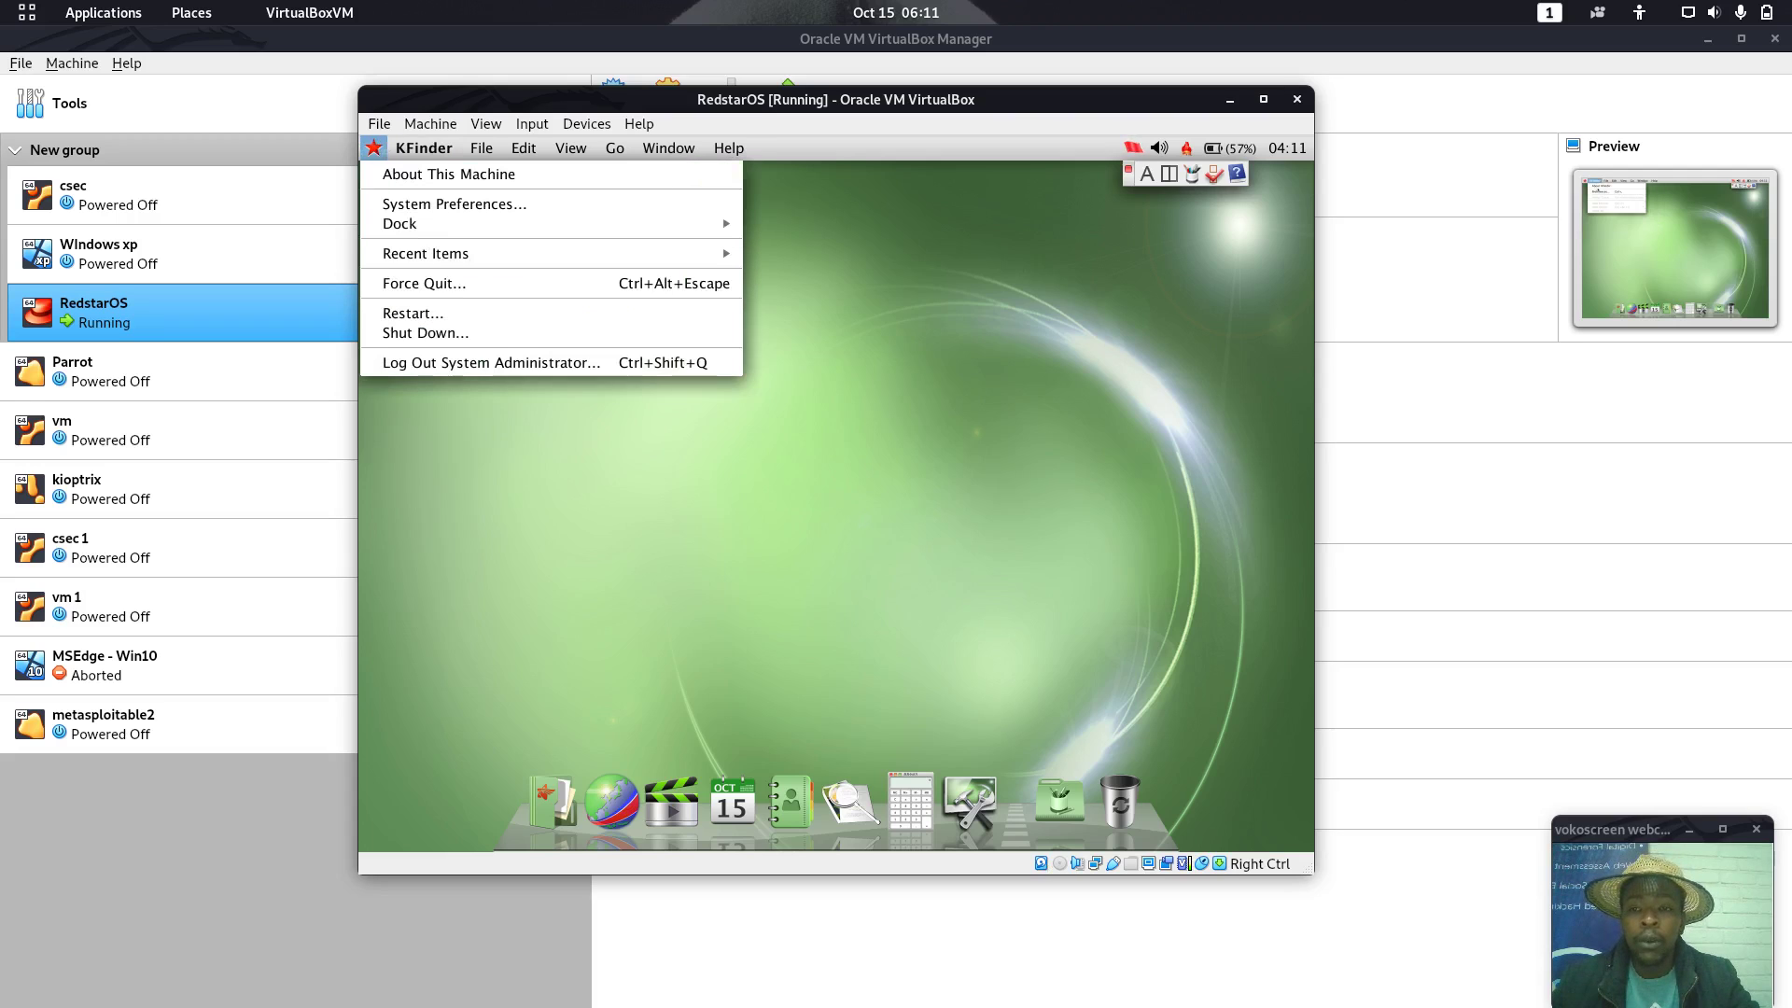
pyautogui.press('Return')
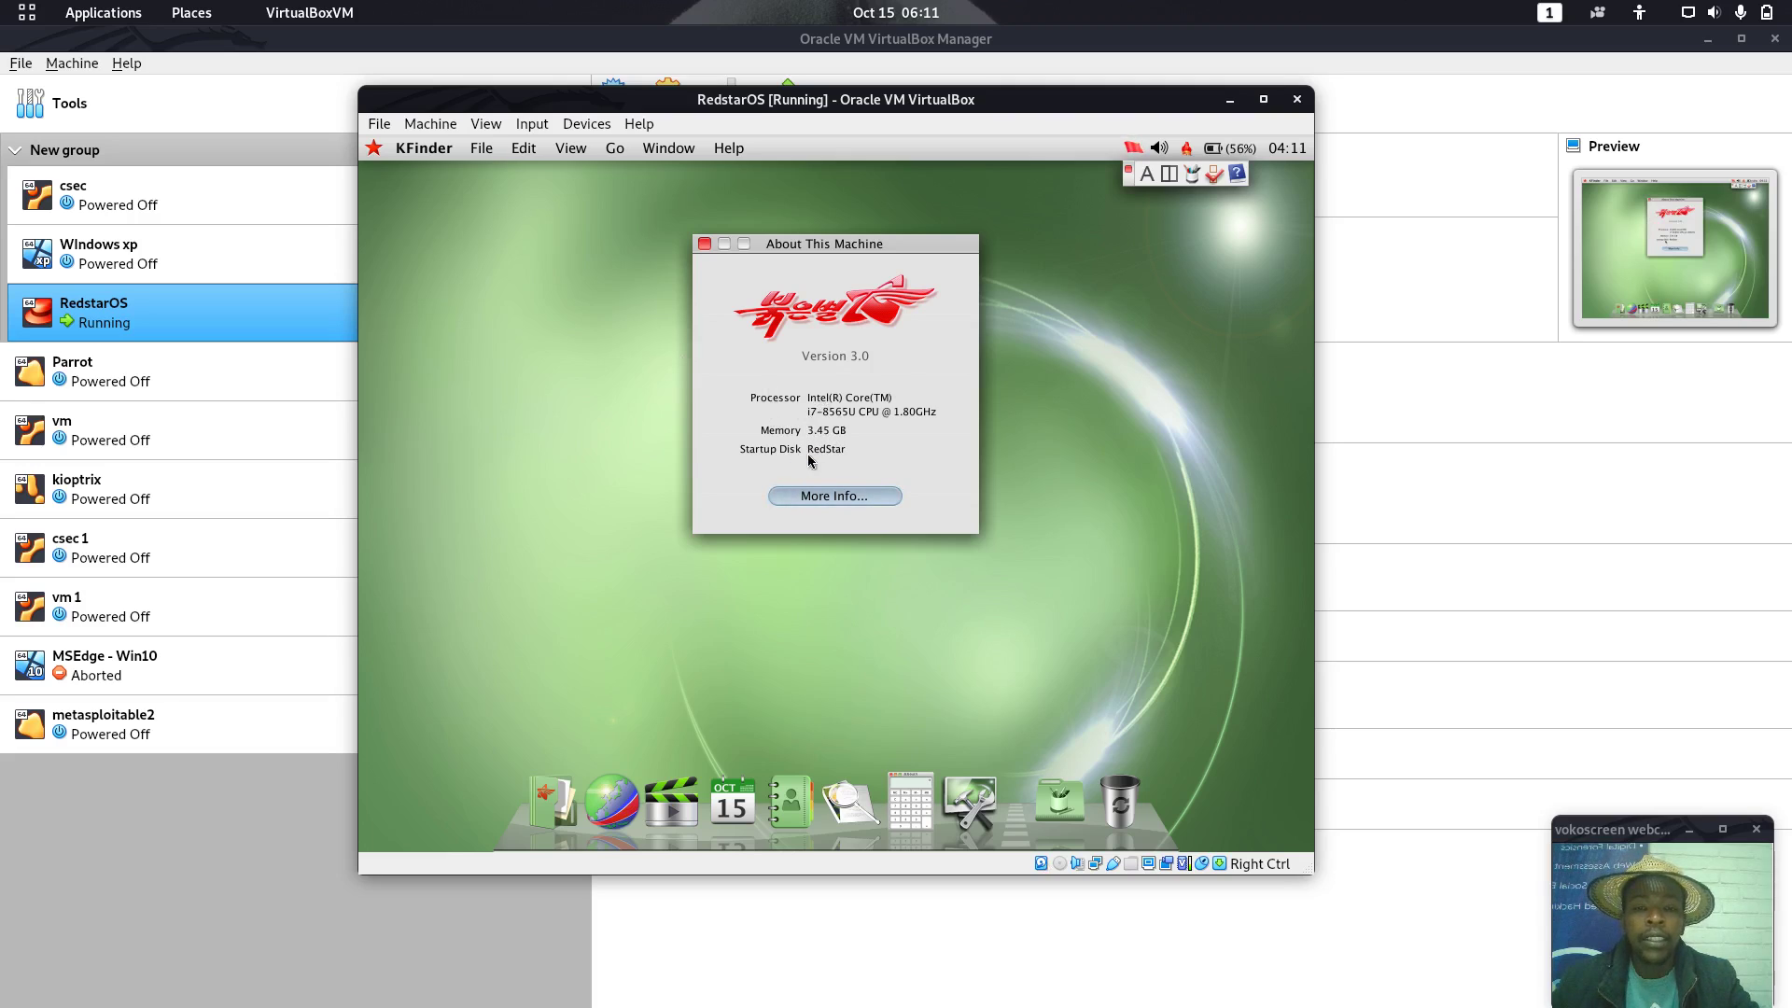
pyautogui.click(703, 244)
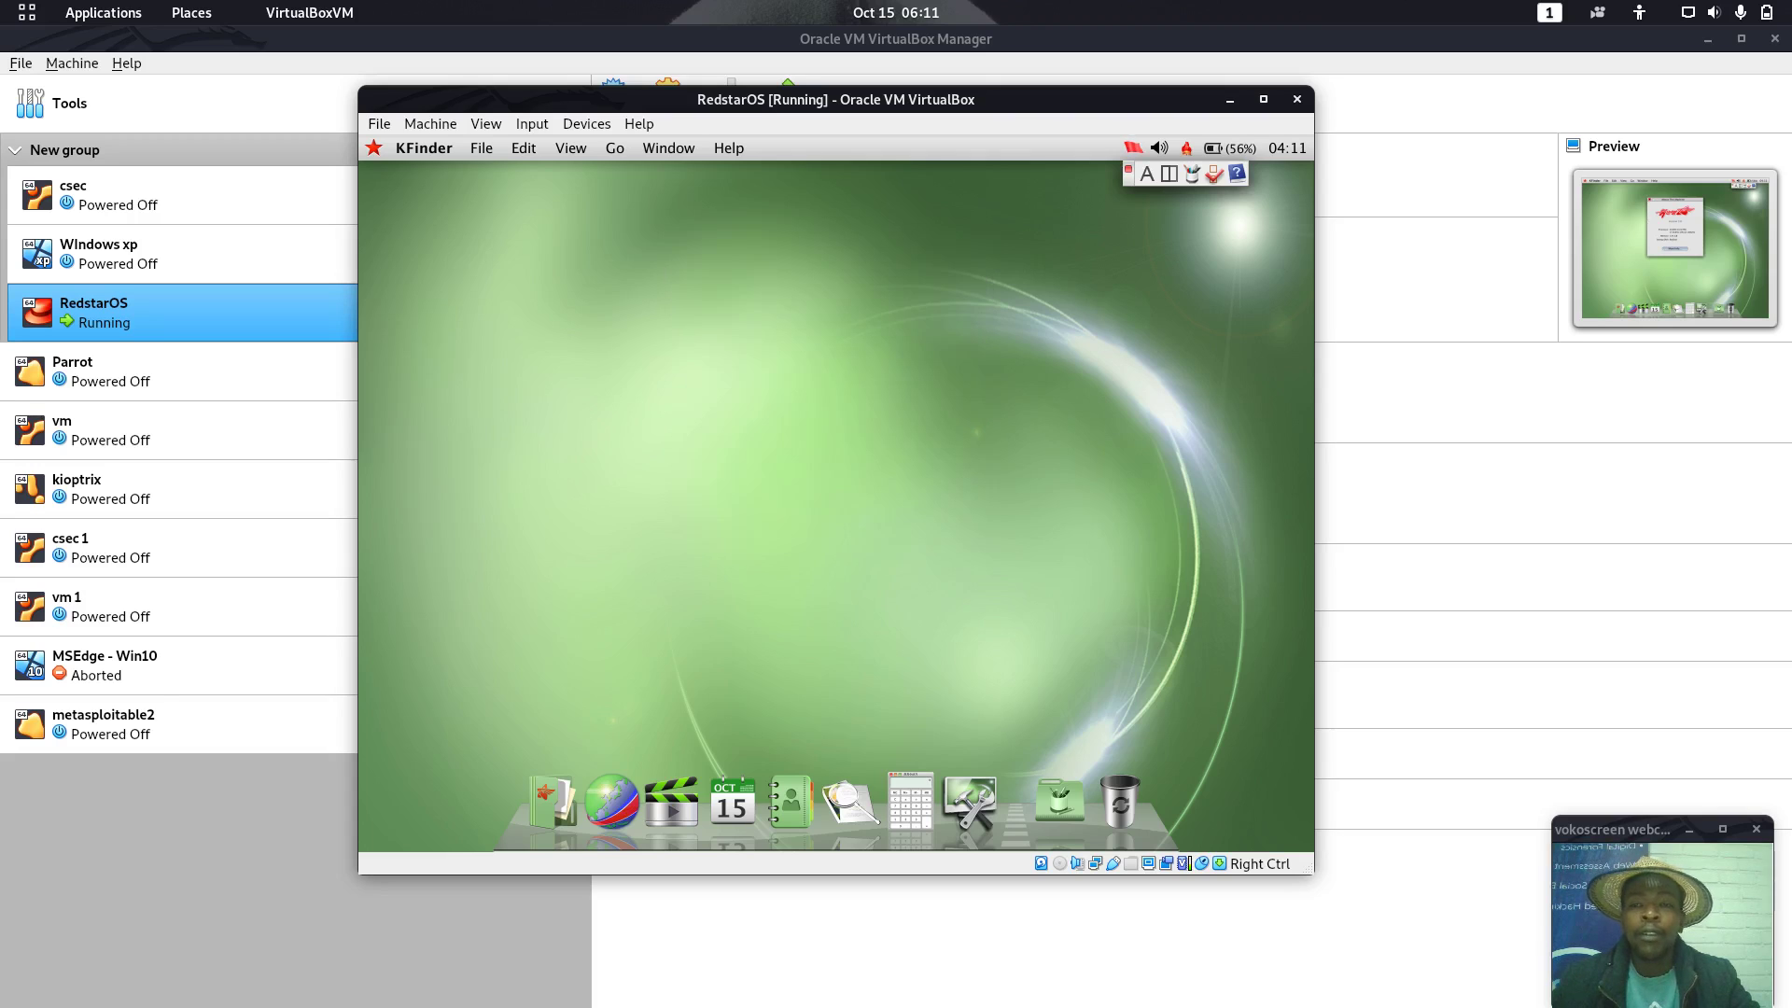
pyautogui.click(376, 149)
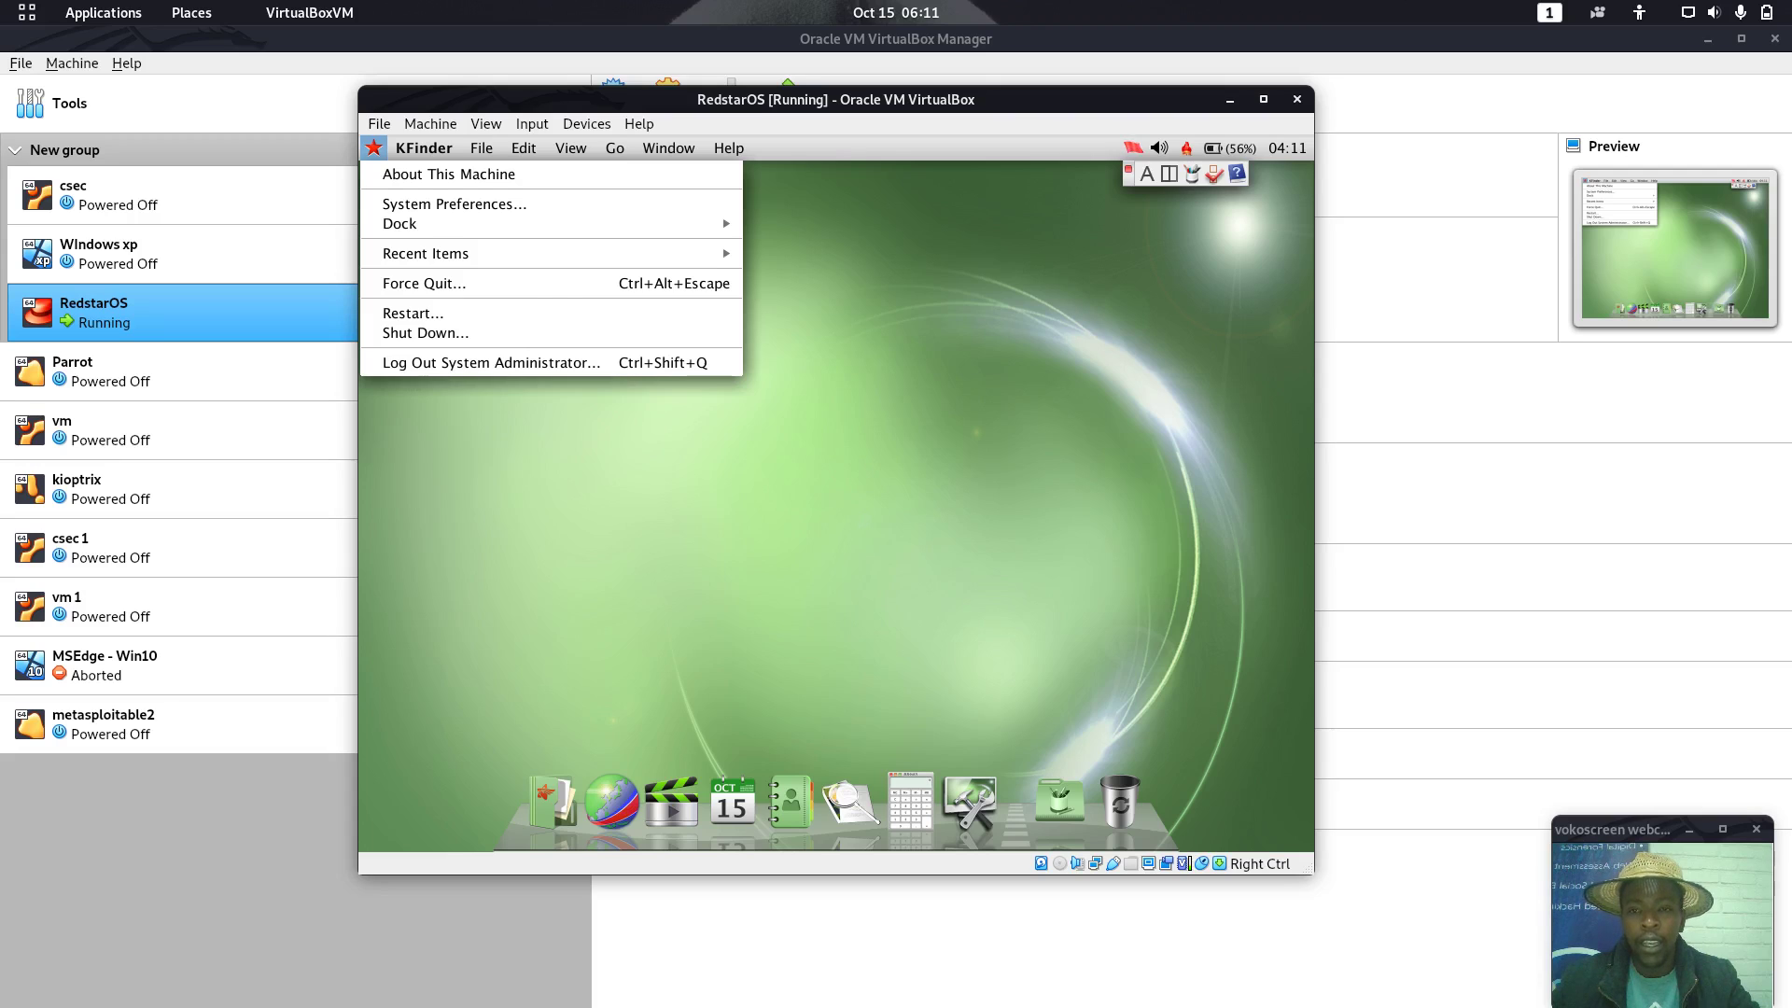
# Review the 1,024 x 768 resolution in System Preferences' Displays pane, then close it
pyautogui.click(397, 205)
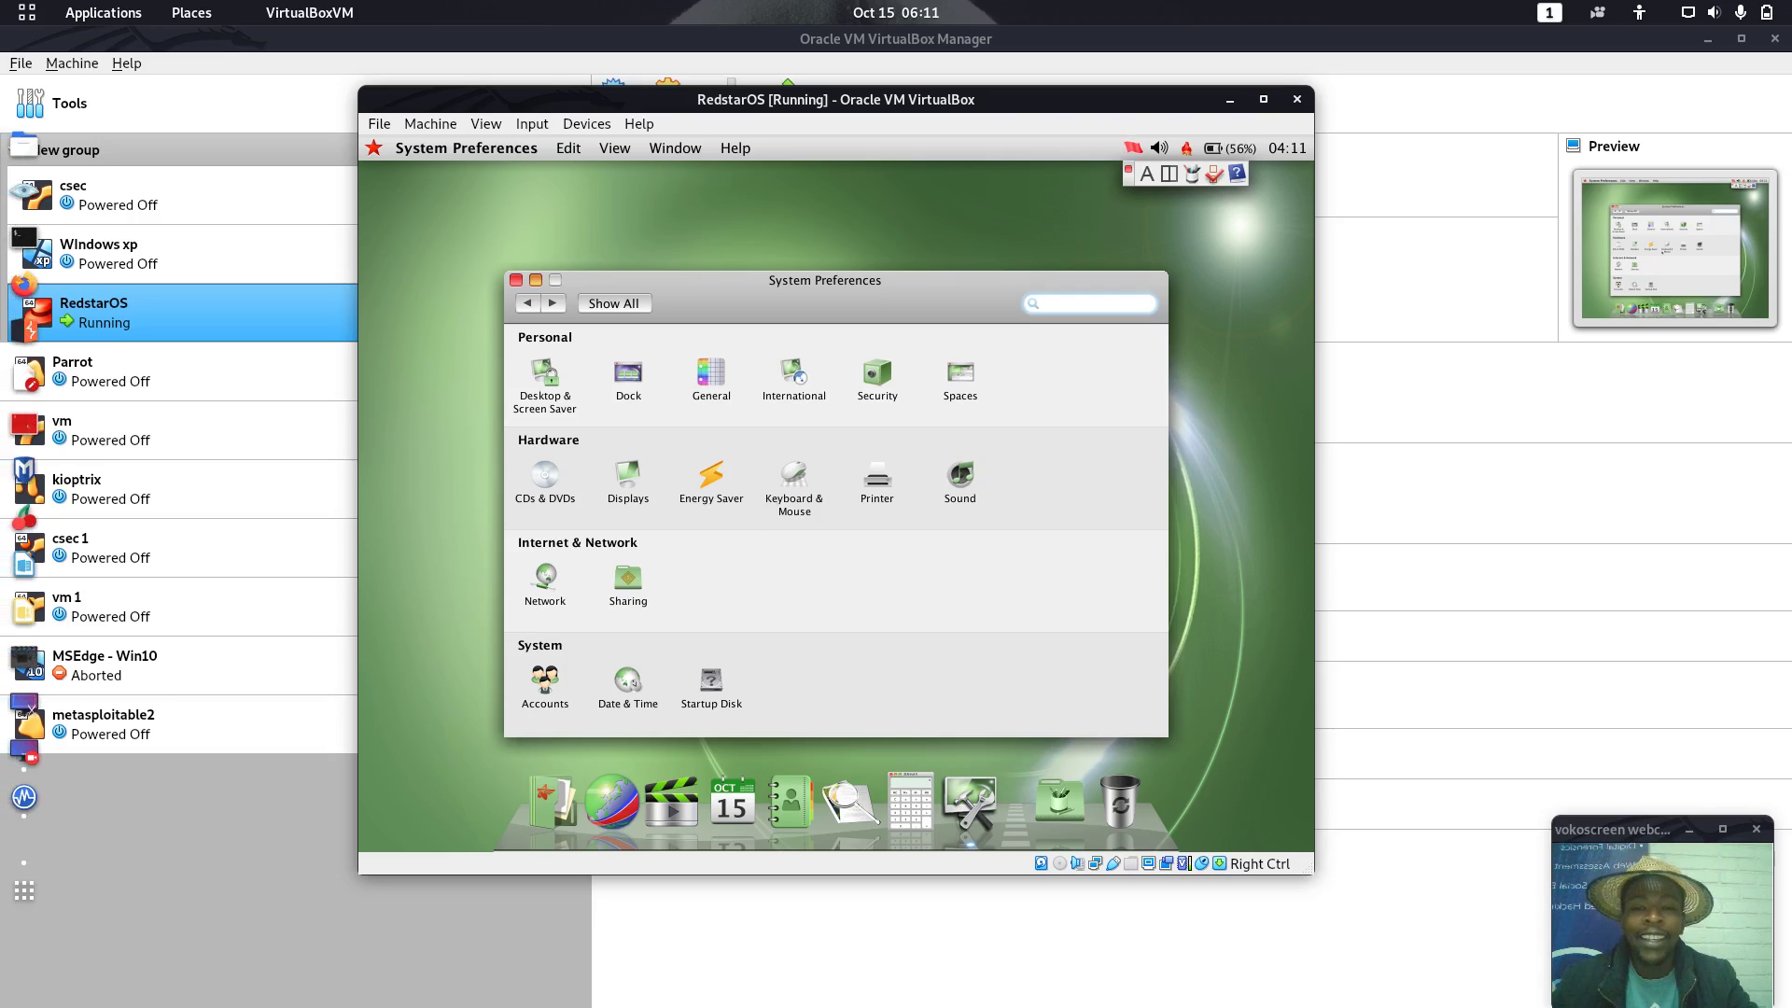
pyautogui.click(628, 474)
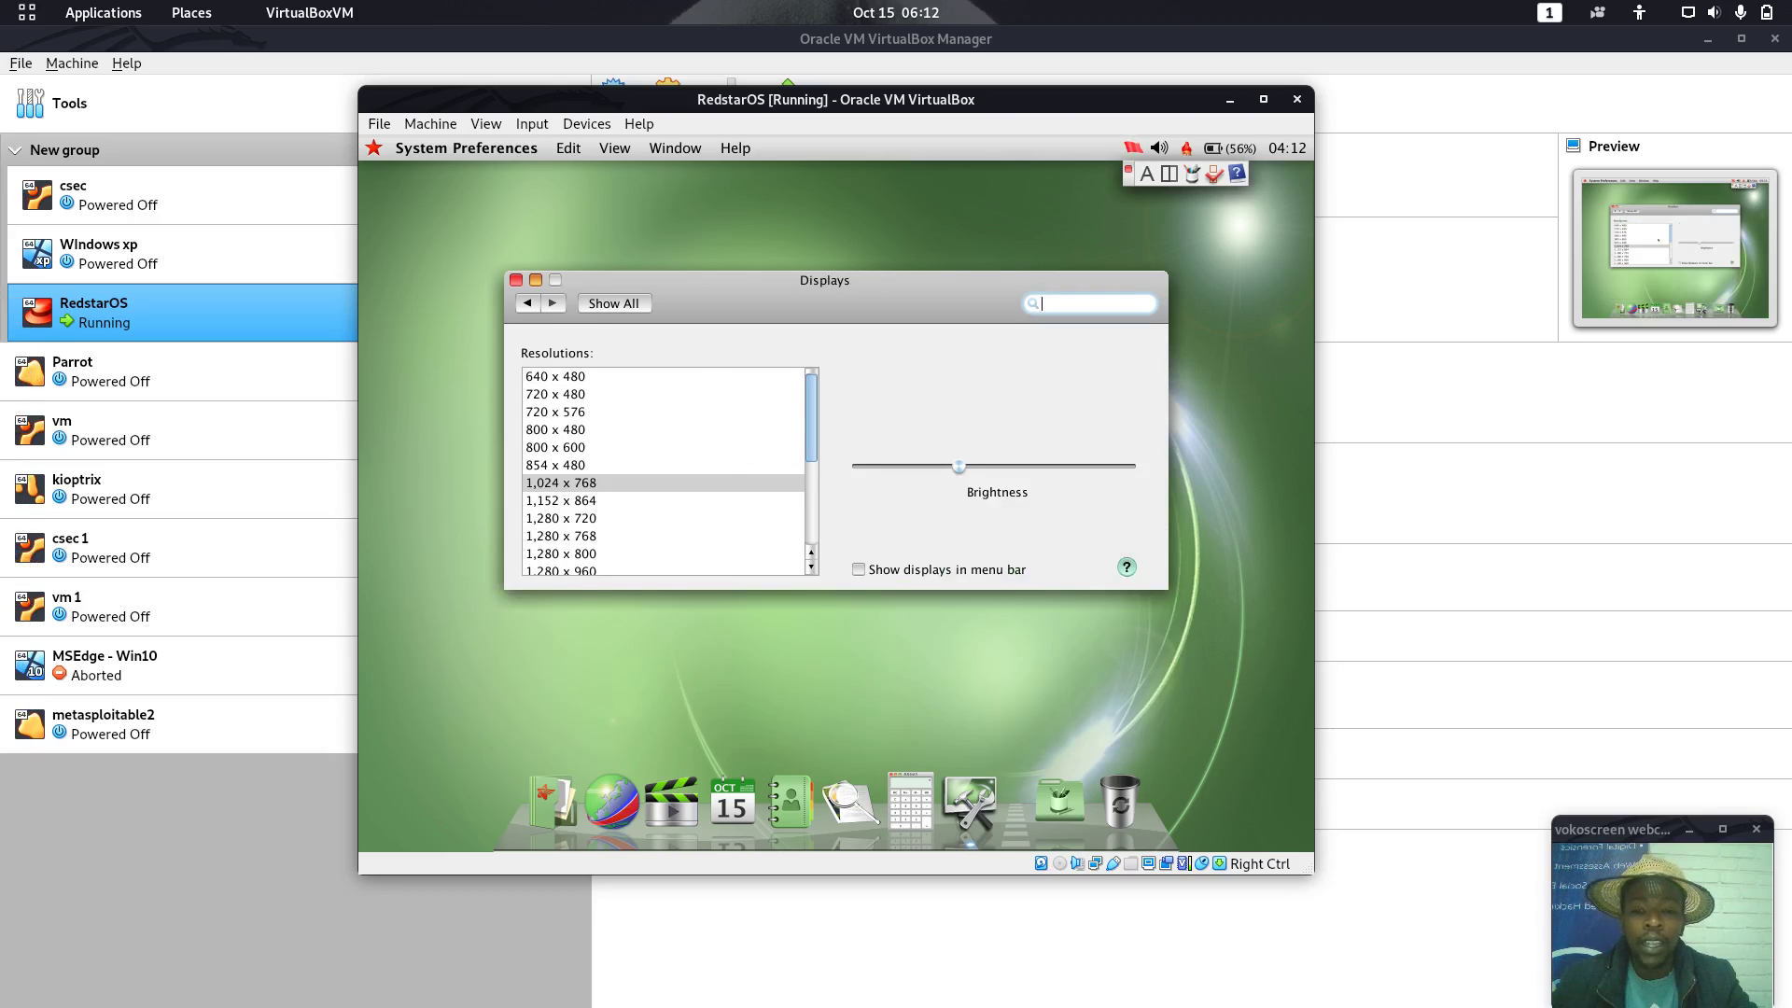
pyautogui.click(515, 280)
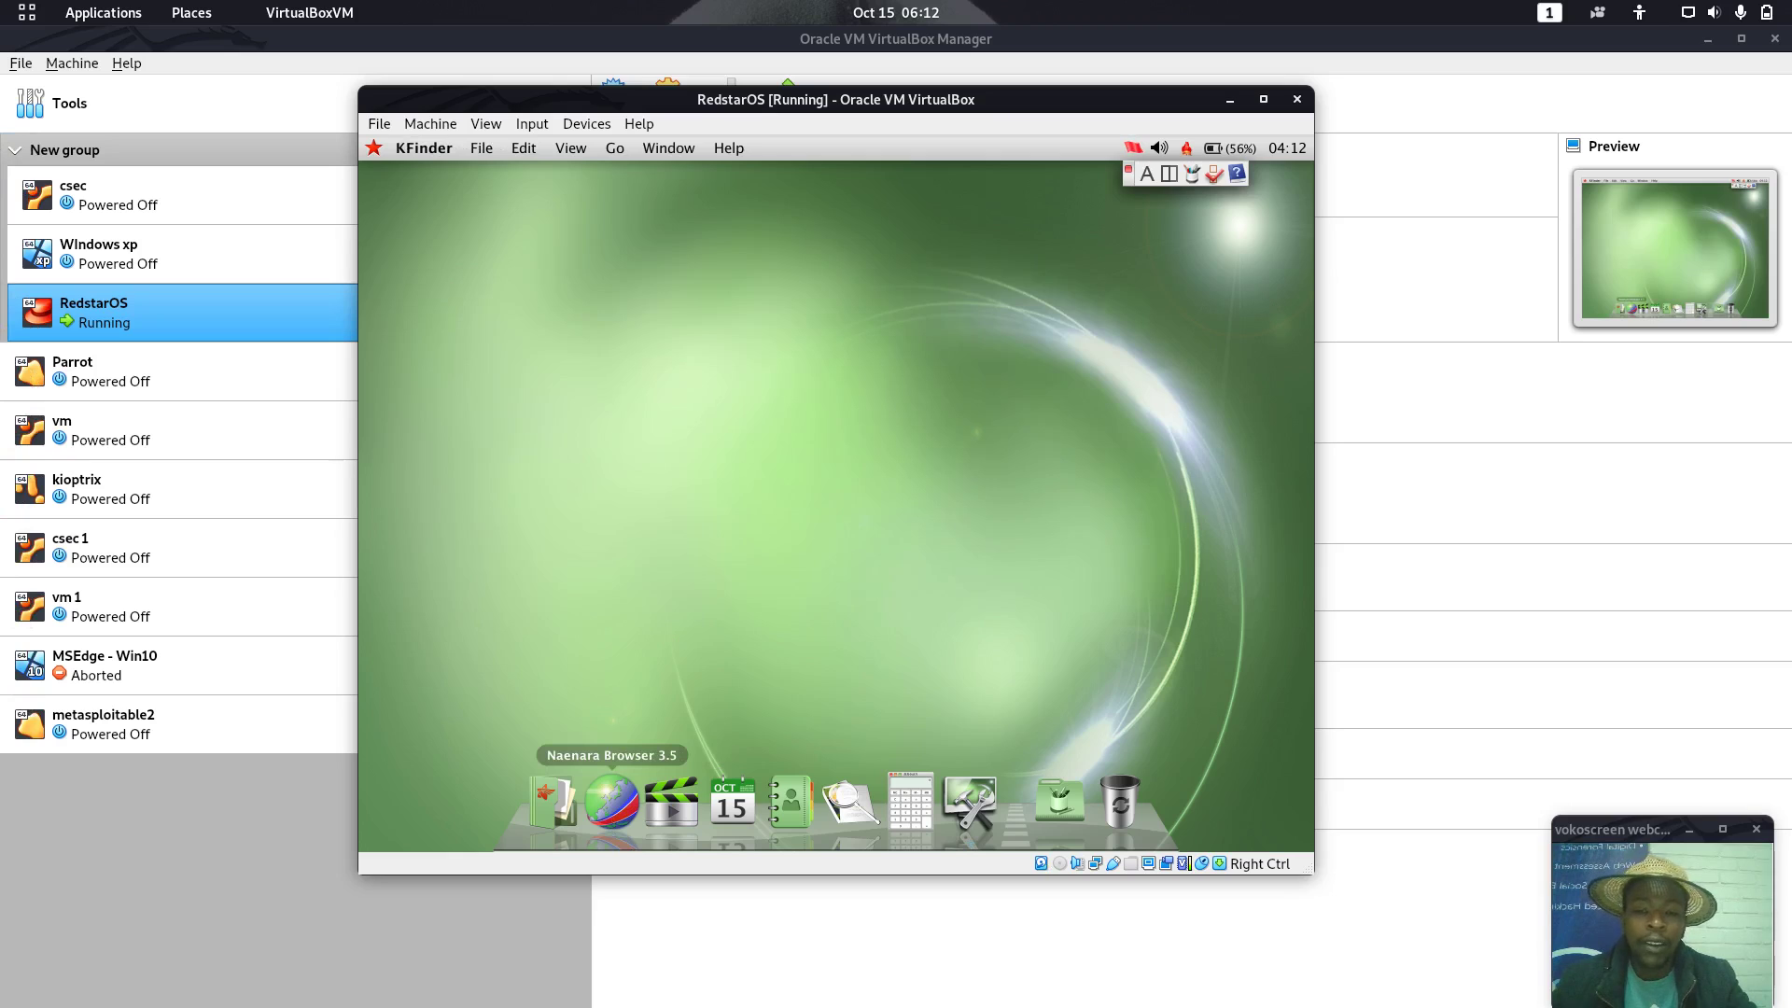
# Launch Naenara Browser, accept the default-browser prompt, and inspect the unreachable 10.76.1.11 address
pyautogui.click(612, 802)
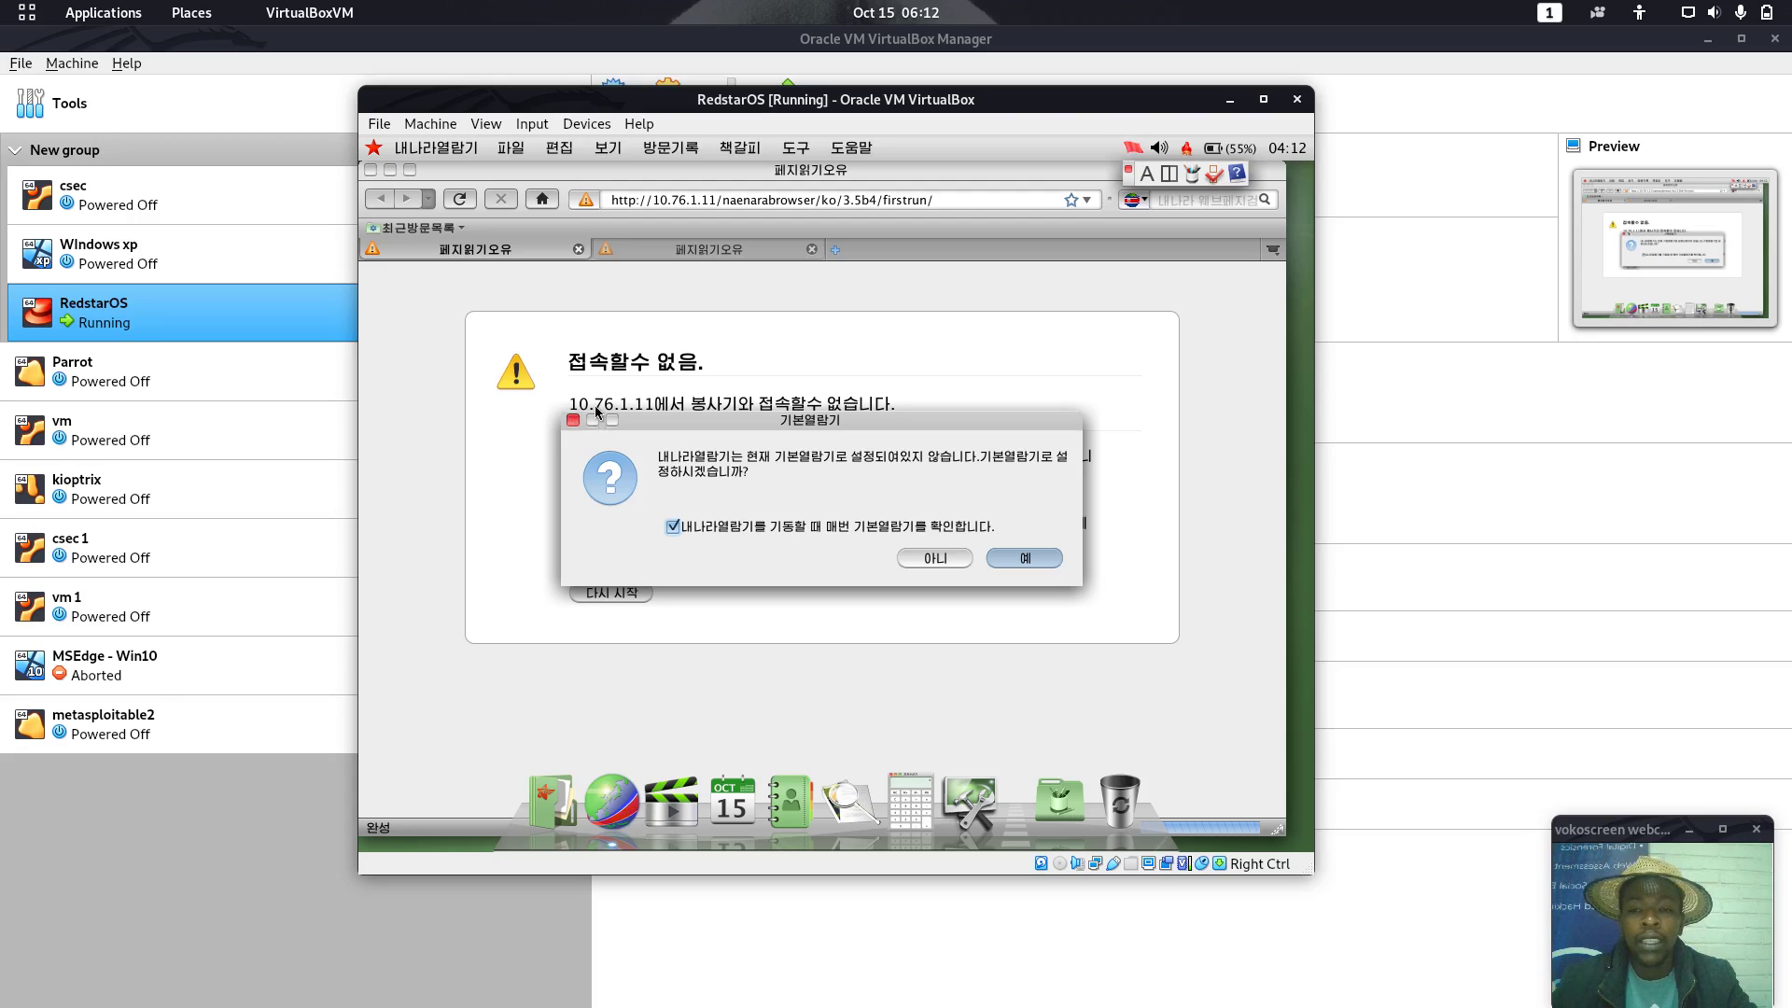
pyautogui.click(1025, 558)
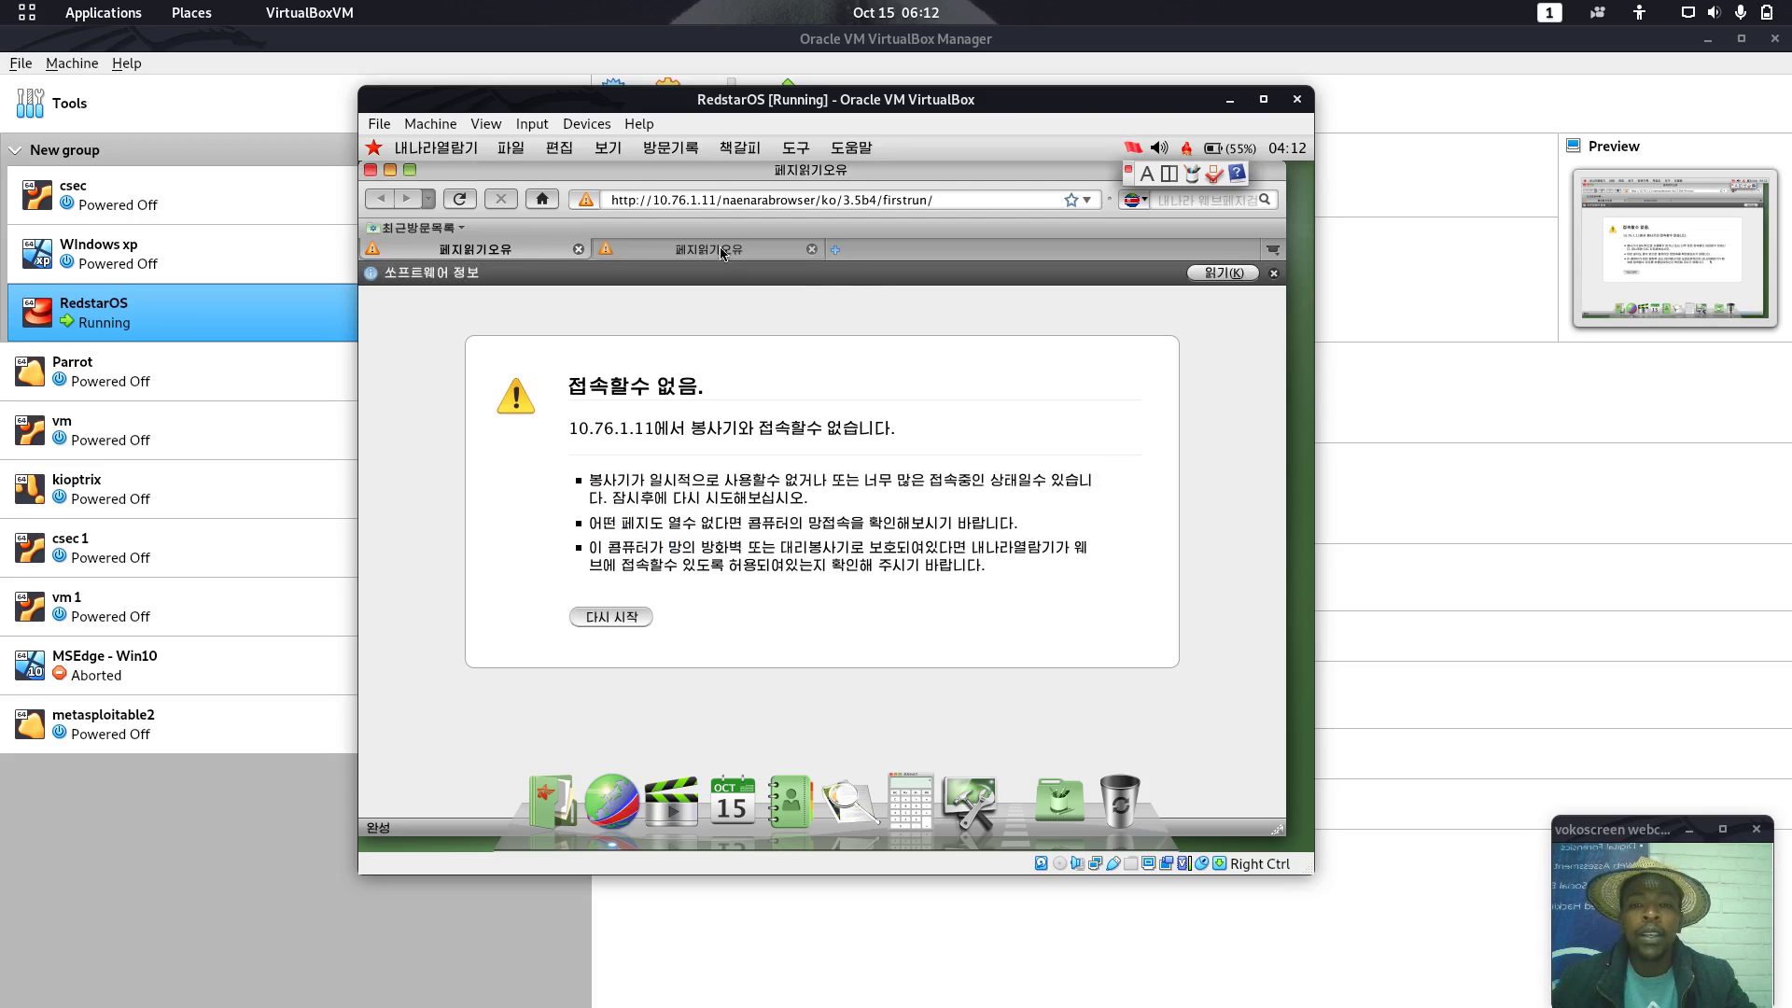
pyautogui.moveTo(646, 200)
pyautogui.mouseDown()
pyautogui.moveTo(919, 205)
pyautogui.moveTo(612, 200)
pyautogui.mouseUp()
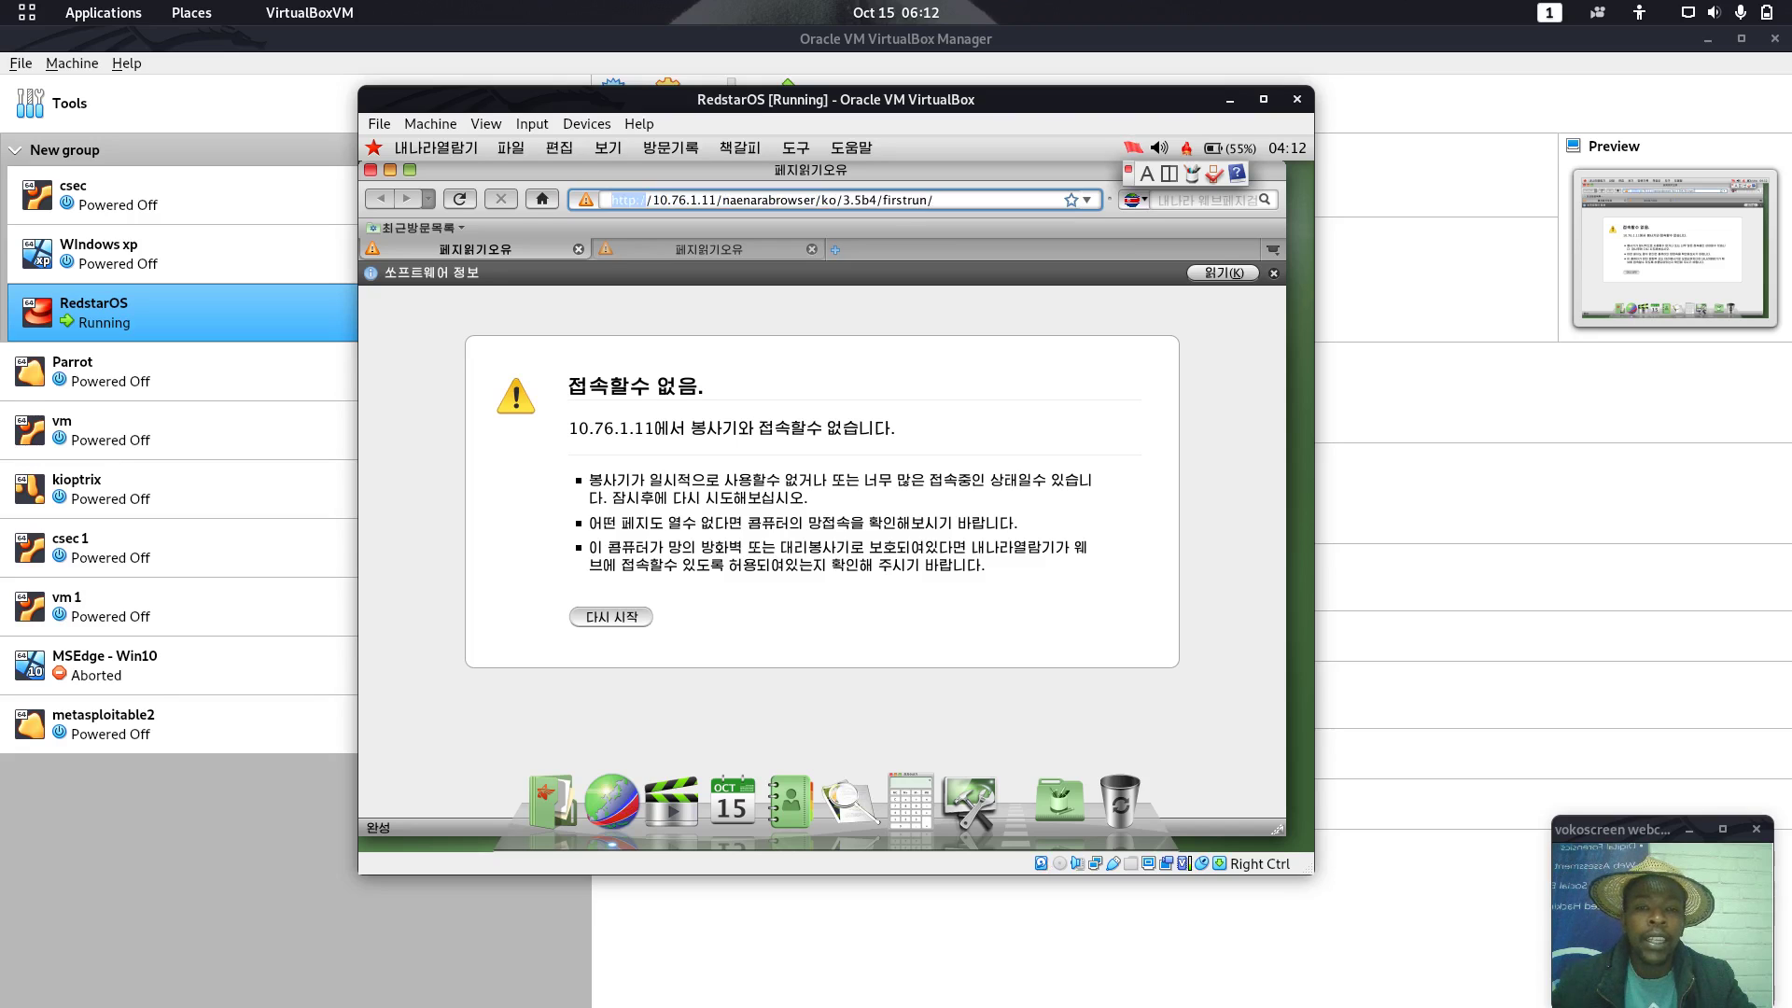
pyautogui.click(651, 203)
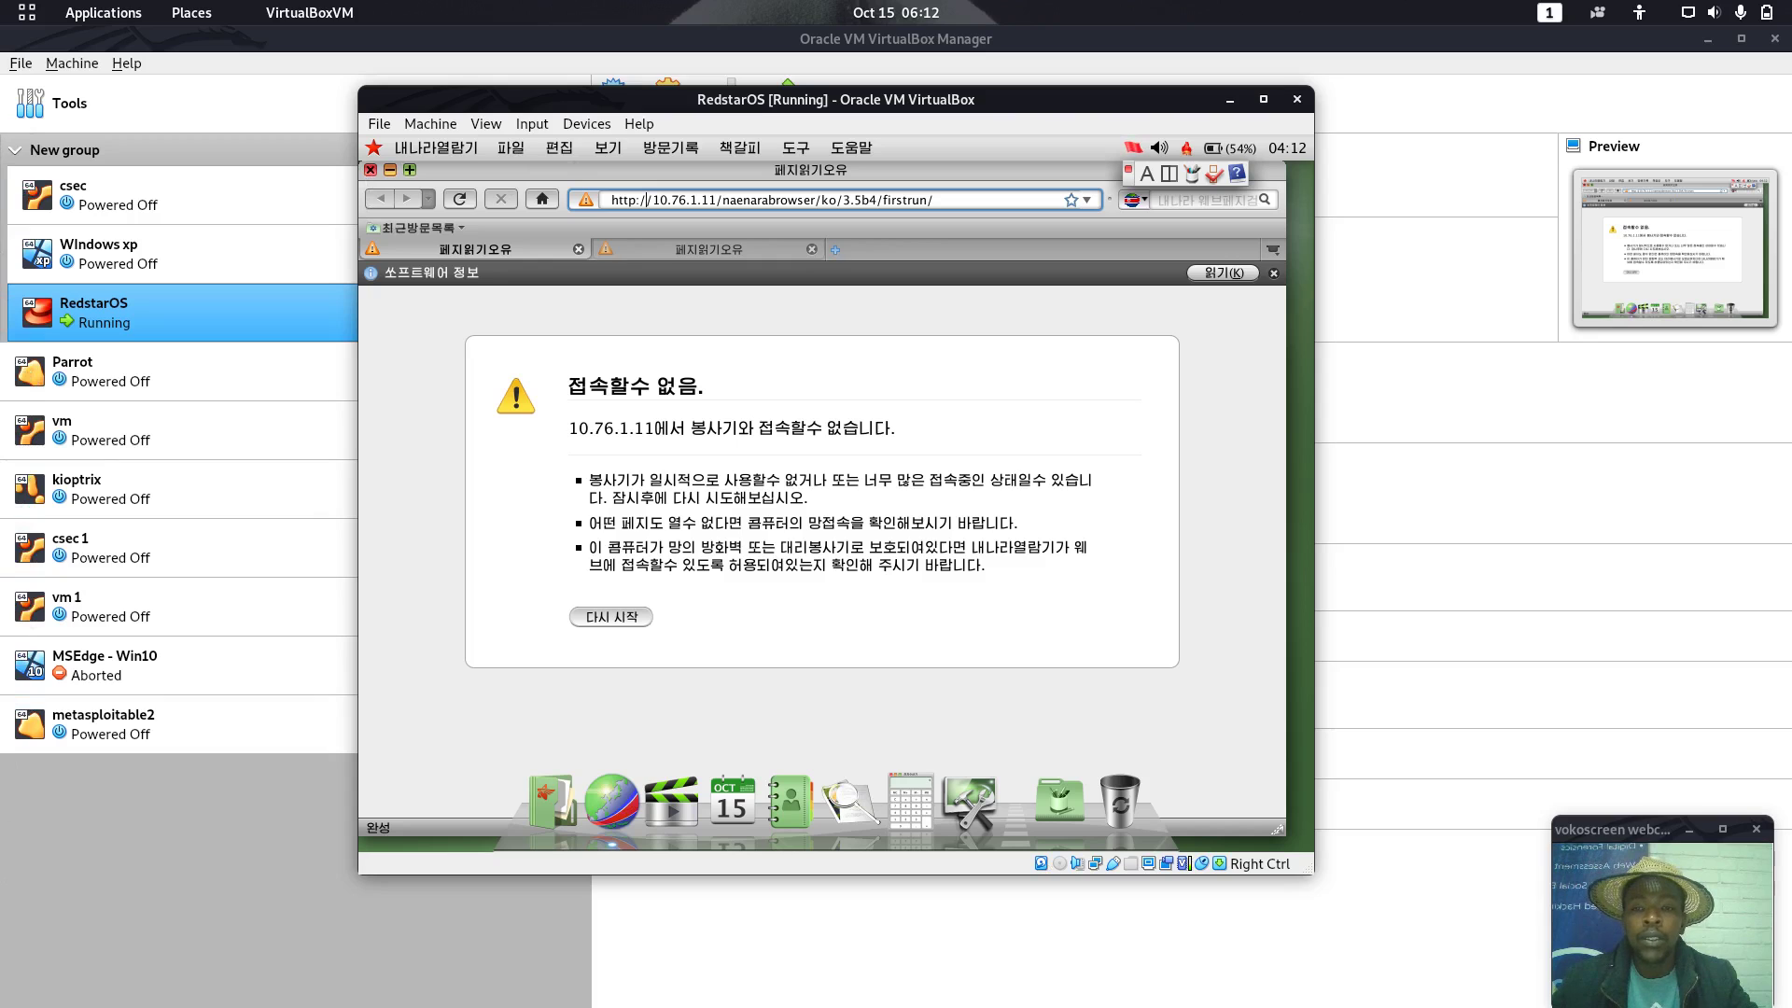
# Quit Naenara saving its tabs, then show the Applications stack
pyautogui.click(371, 169)
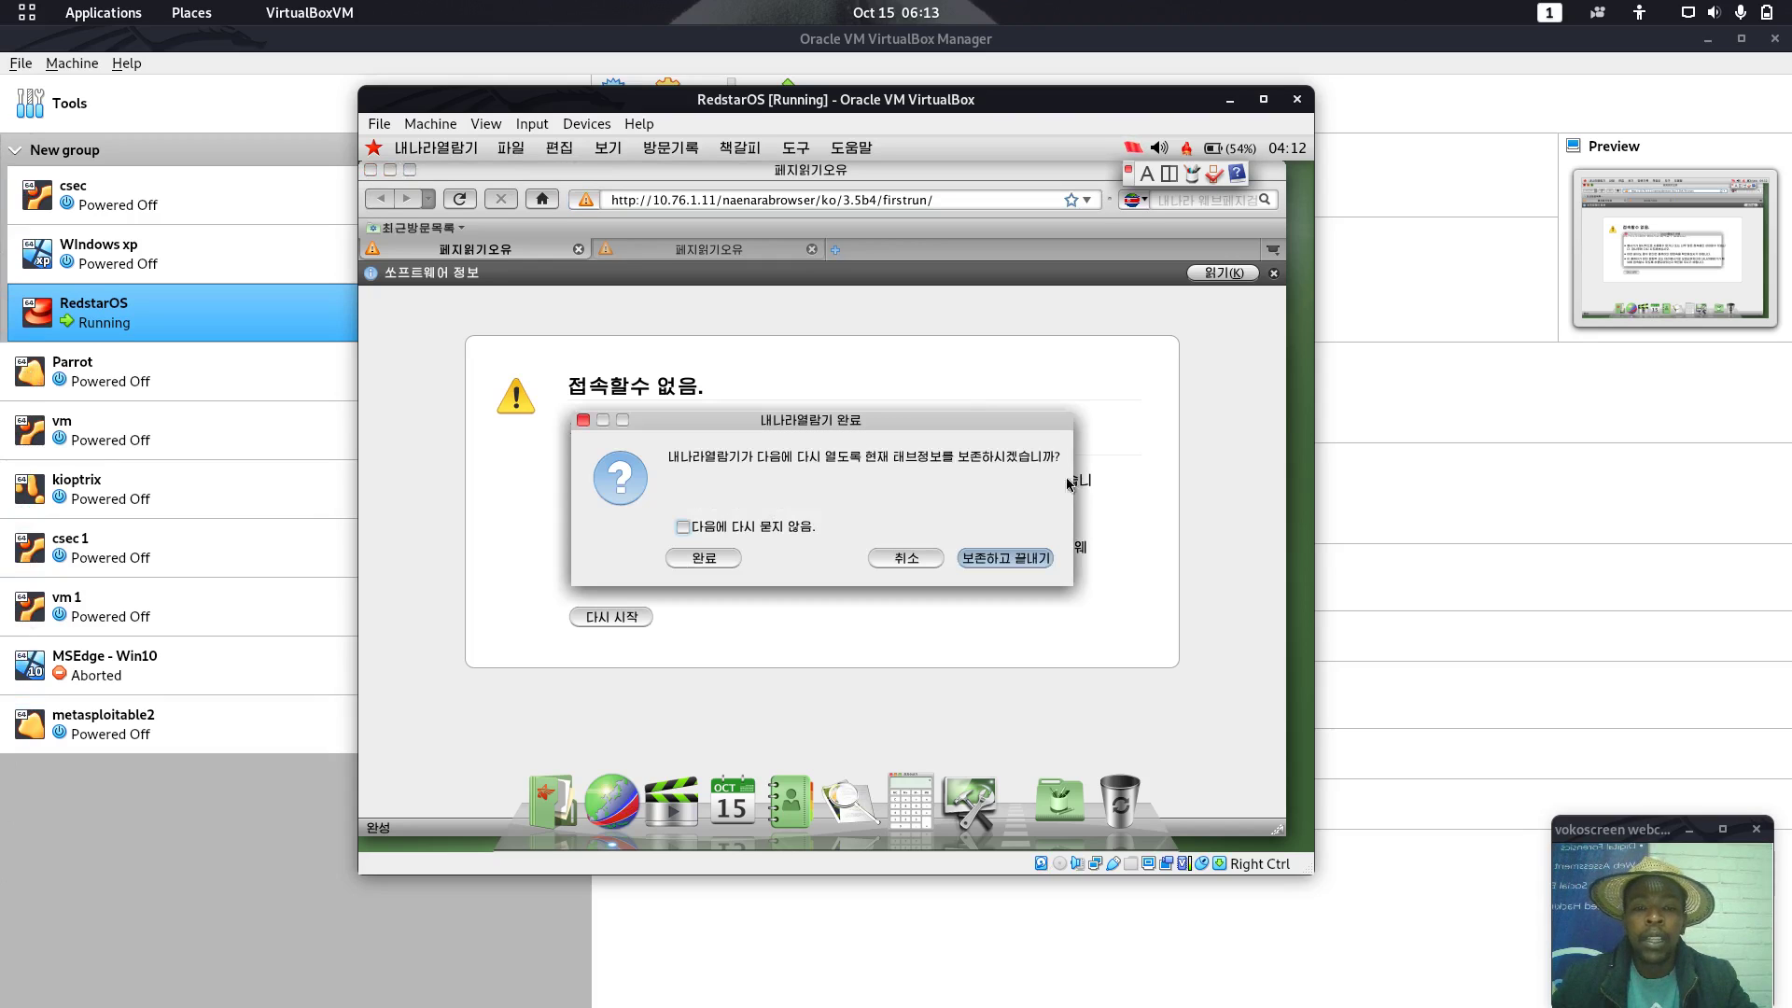
pyautogui.click(1011, 557)
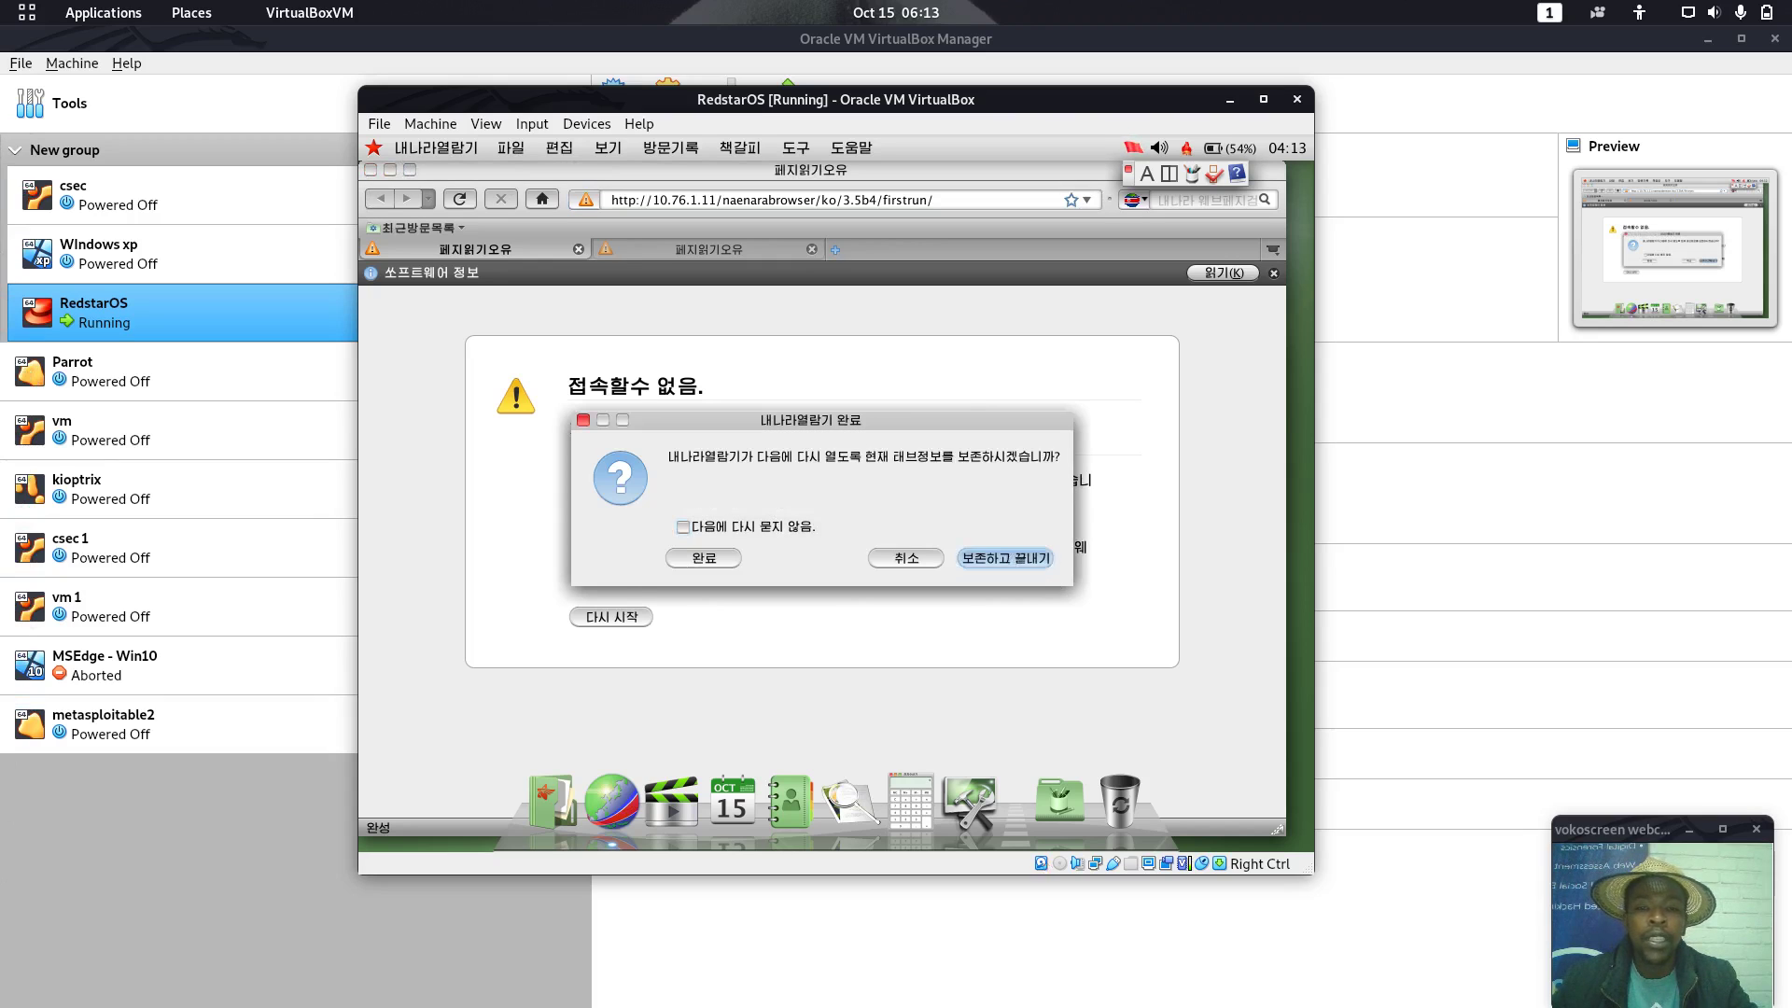
pyautogui.click(1059, 801)
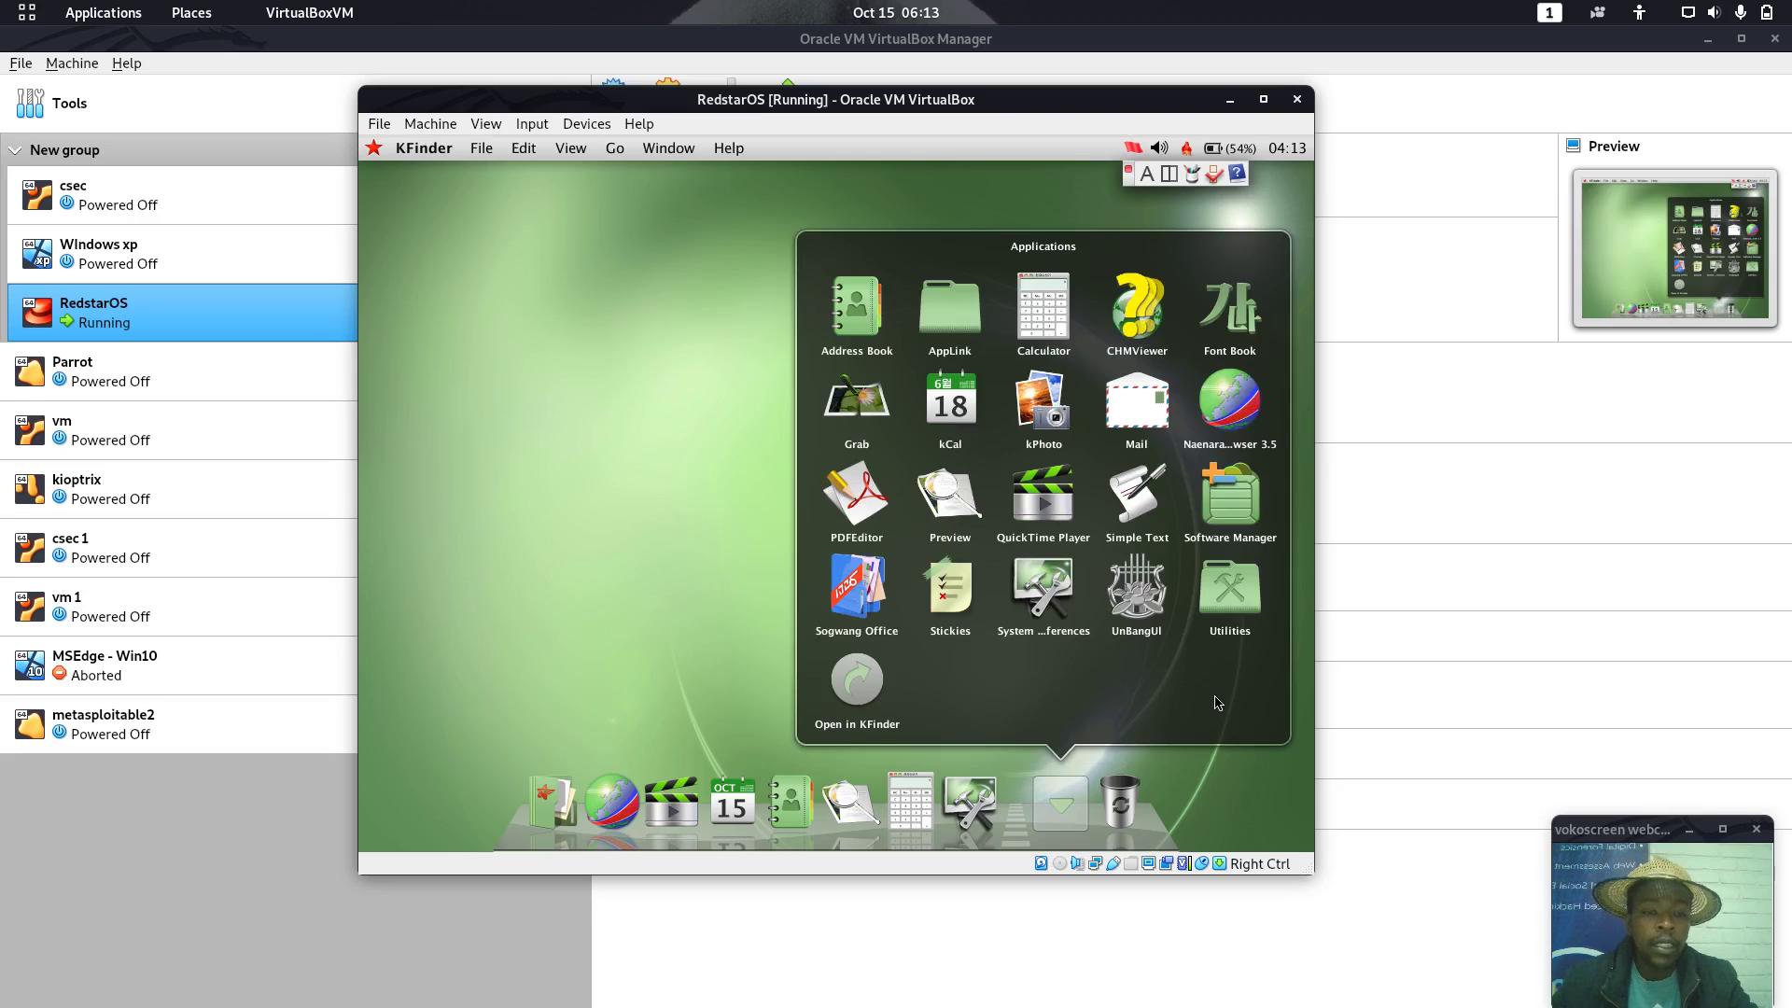
# Browse the Utilities folder, then launch kCal showing 15 October 2020 and close it
pyautogui.click(1231, 588)
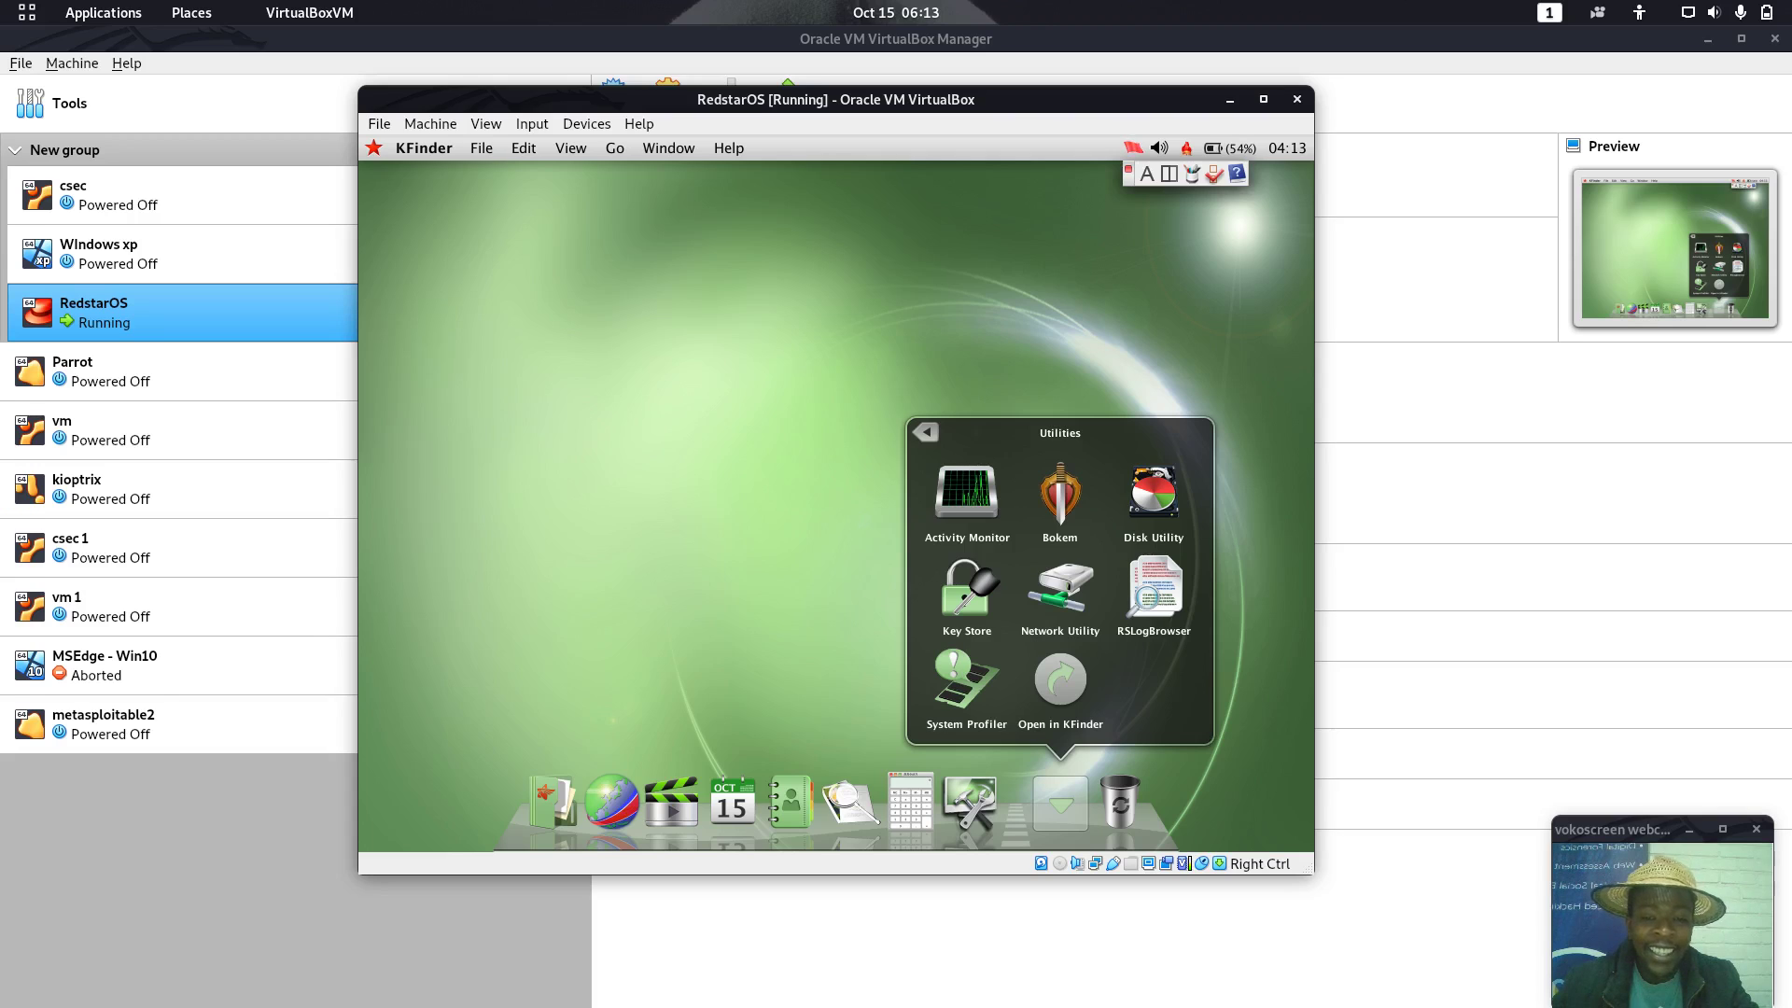
pyautogui.click(831, 494)
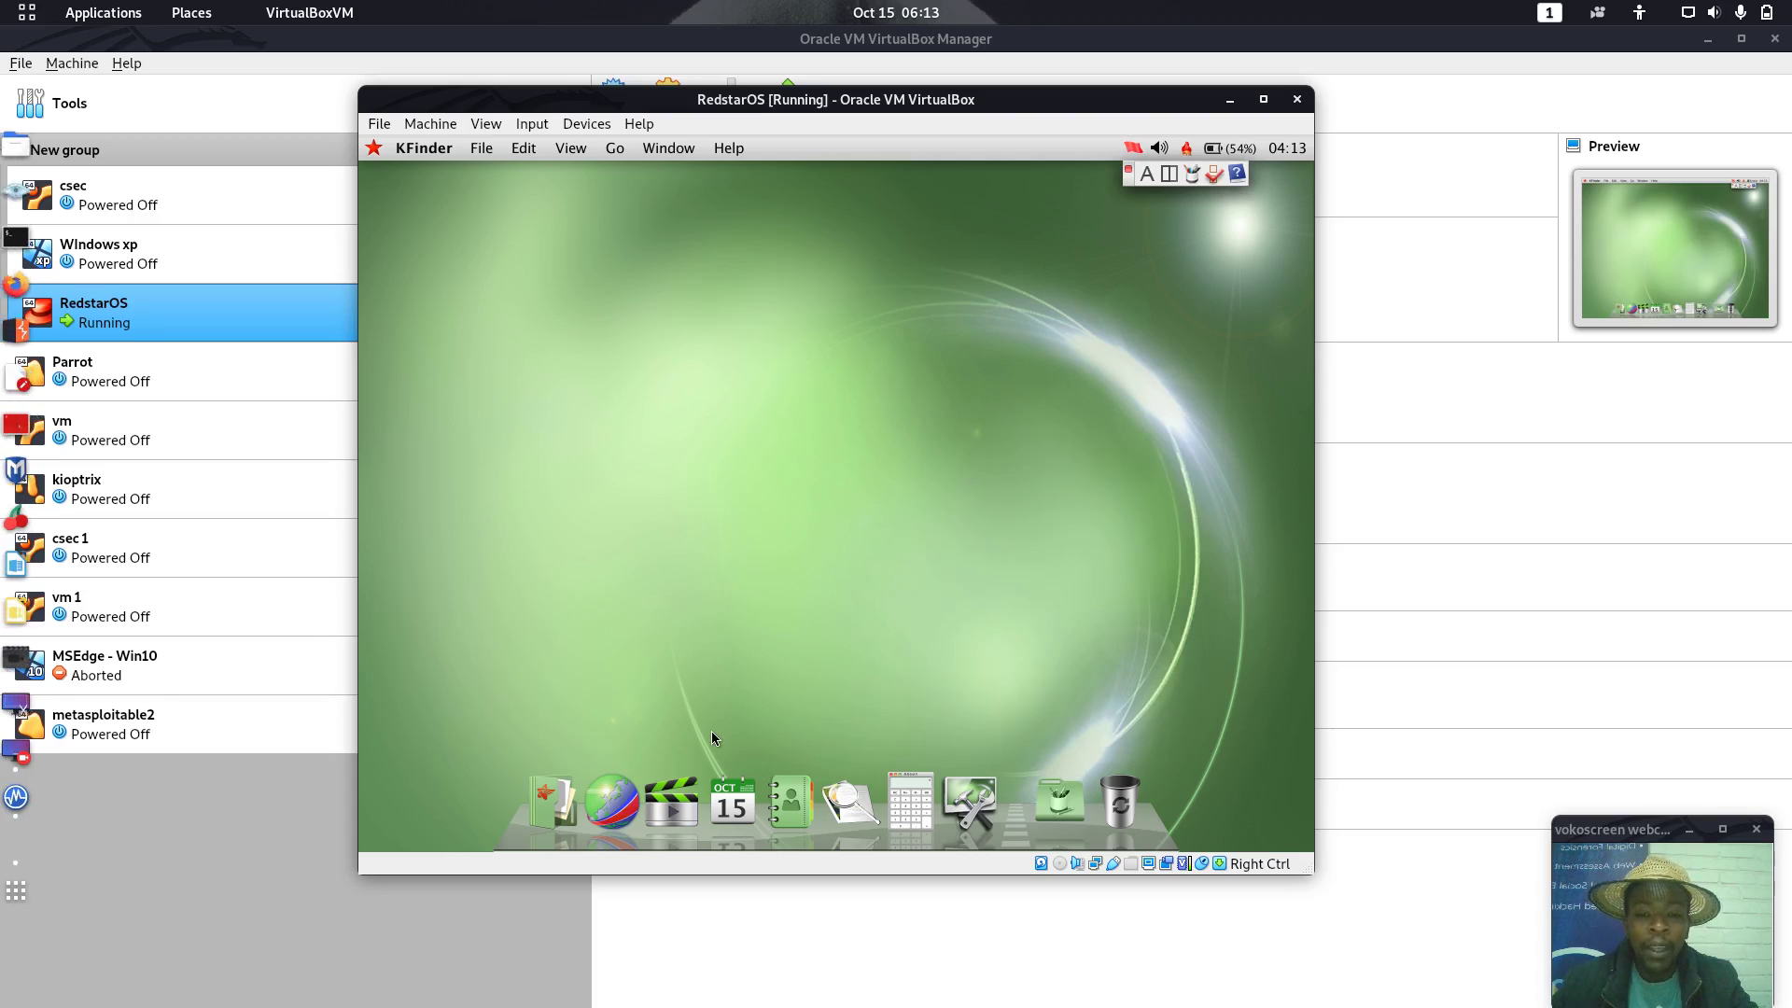
pyautogui.click(732, 803)
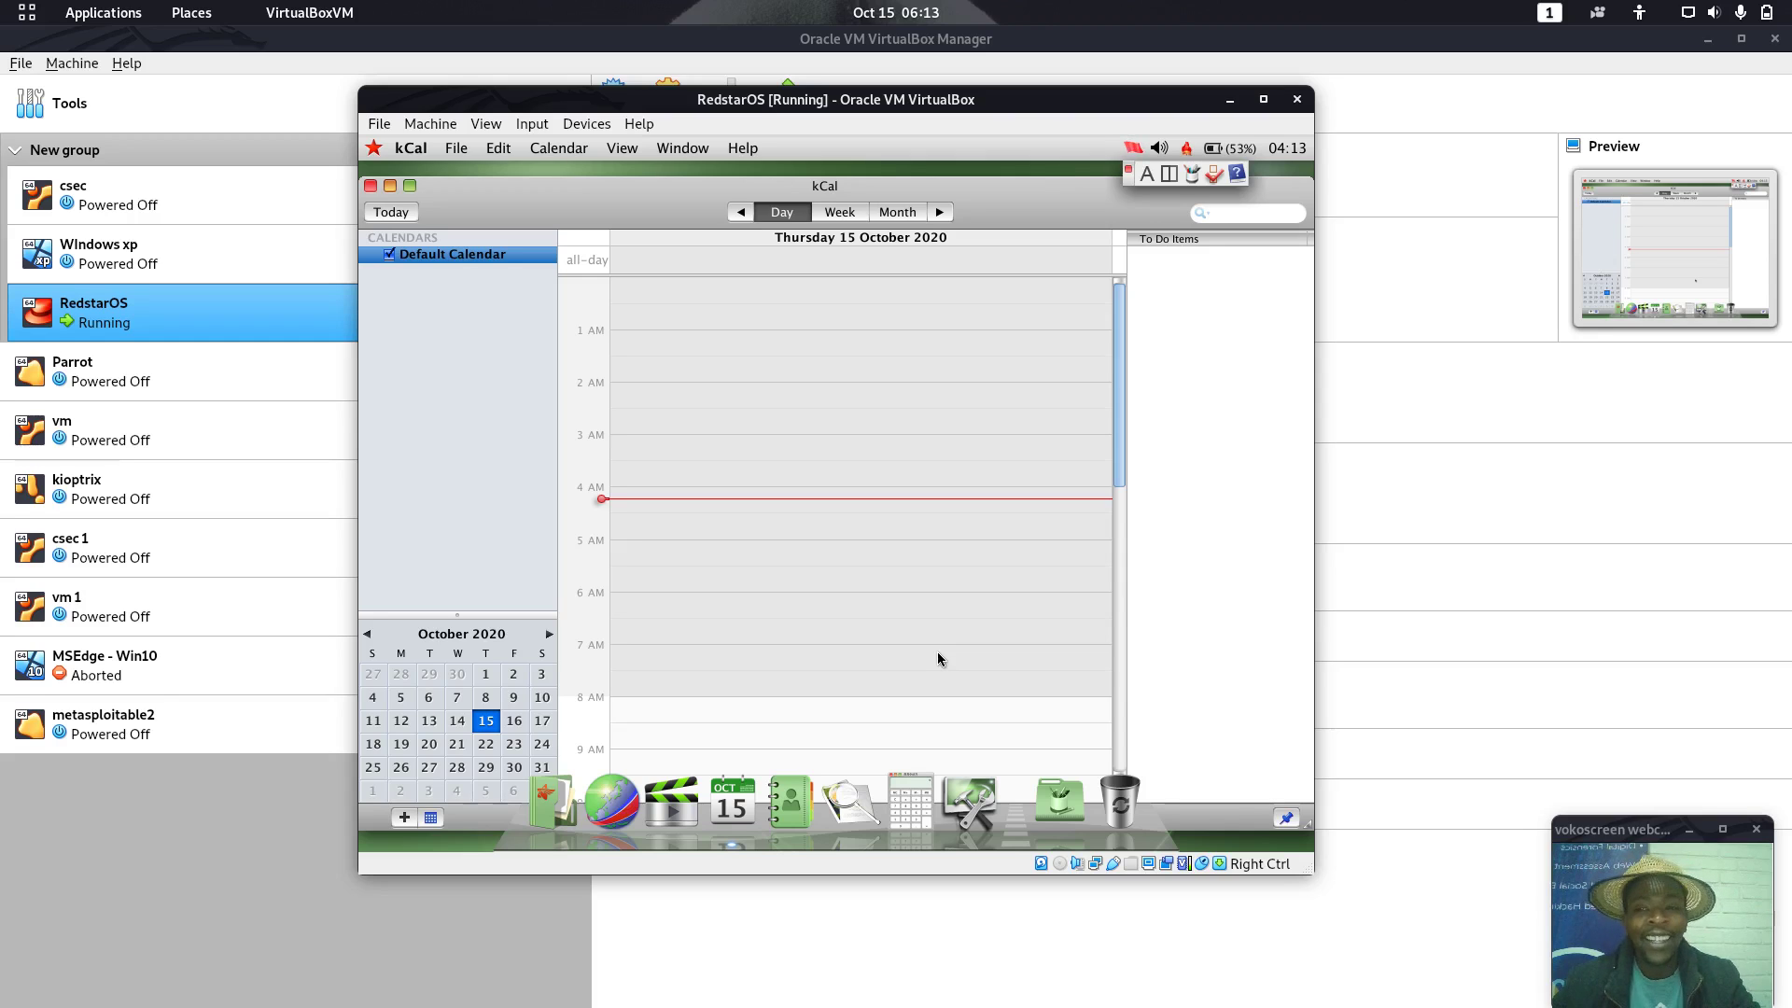
pyautogui.press('super')
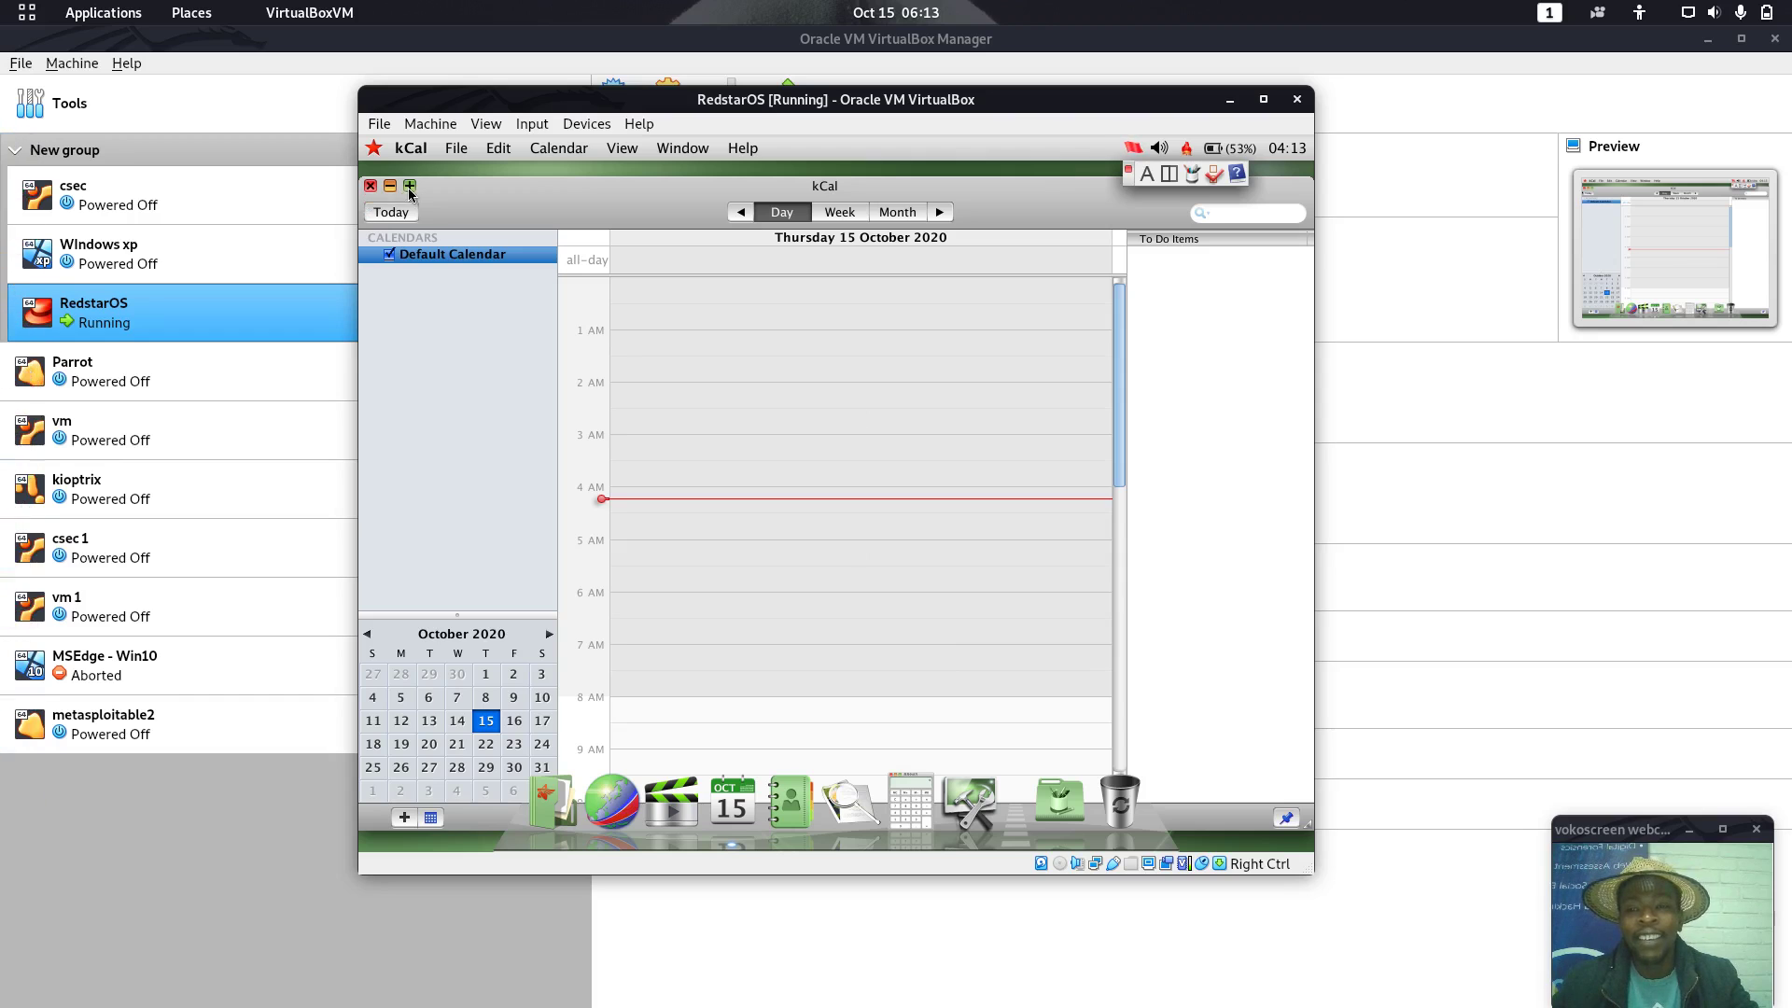
pyautogui.click(370, 186)
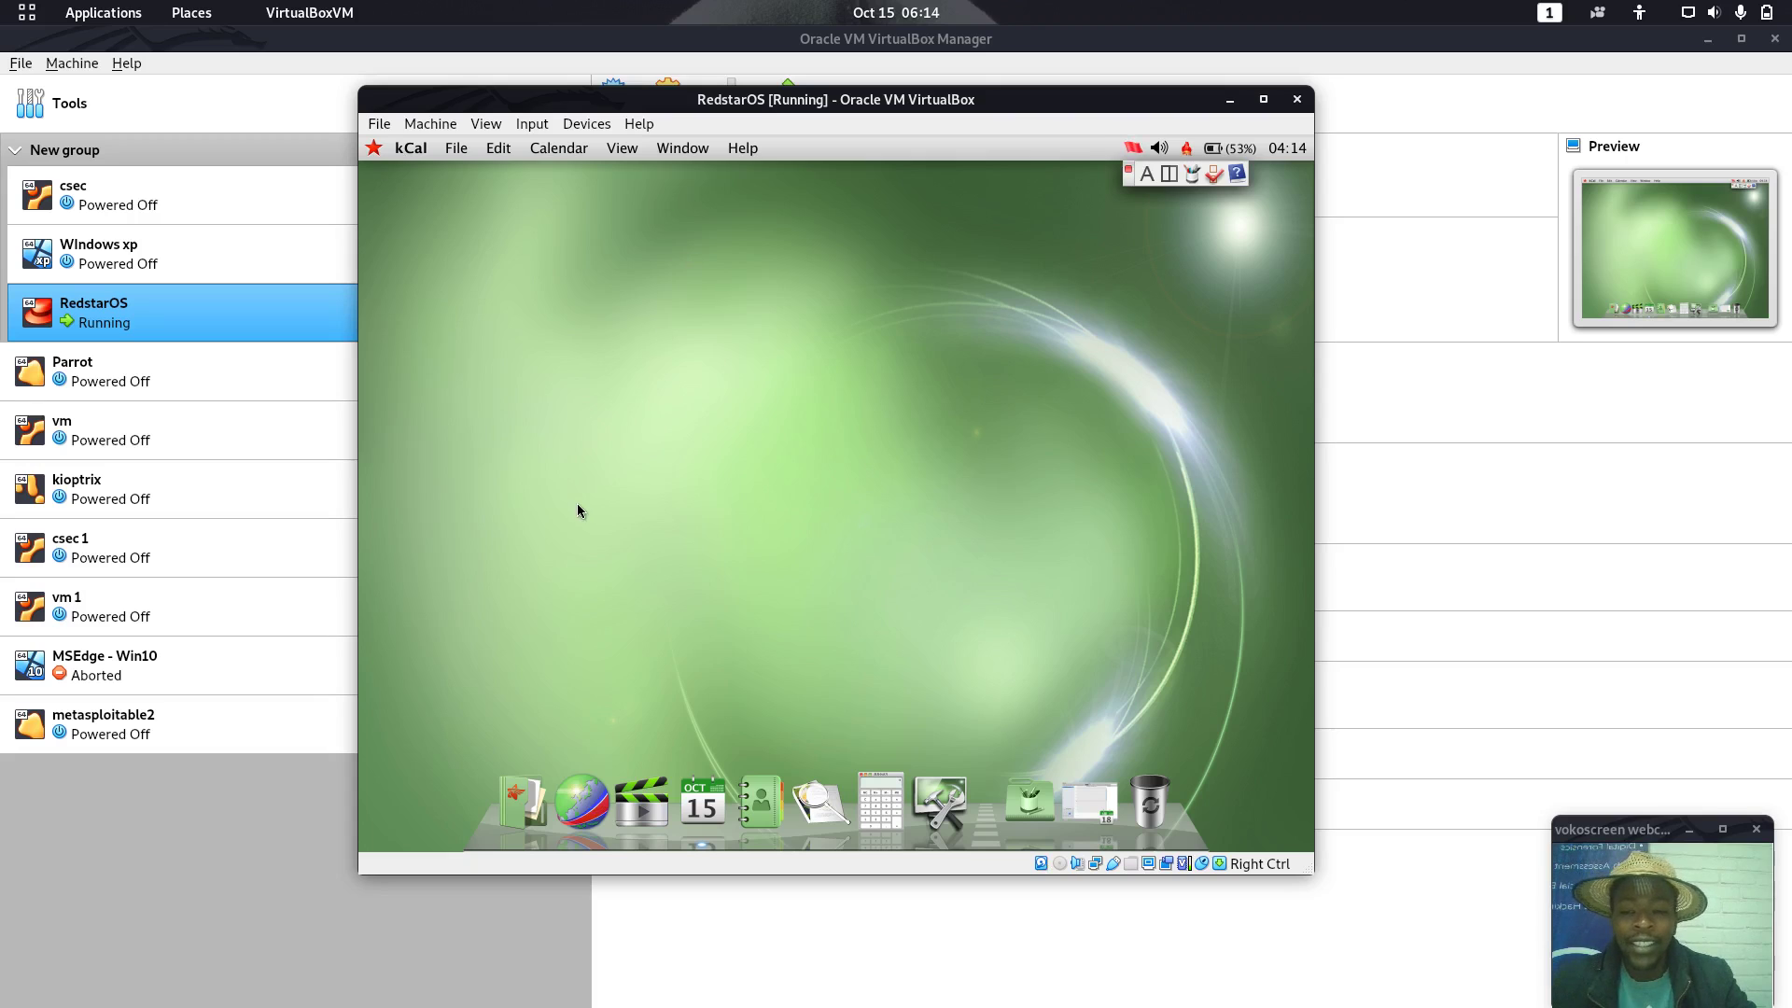
# Open and close QuickTime Player, then launch Preview and browse its menus without choosing anything
pyautogui.click(643, 809)
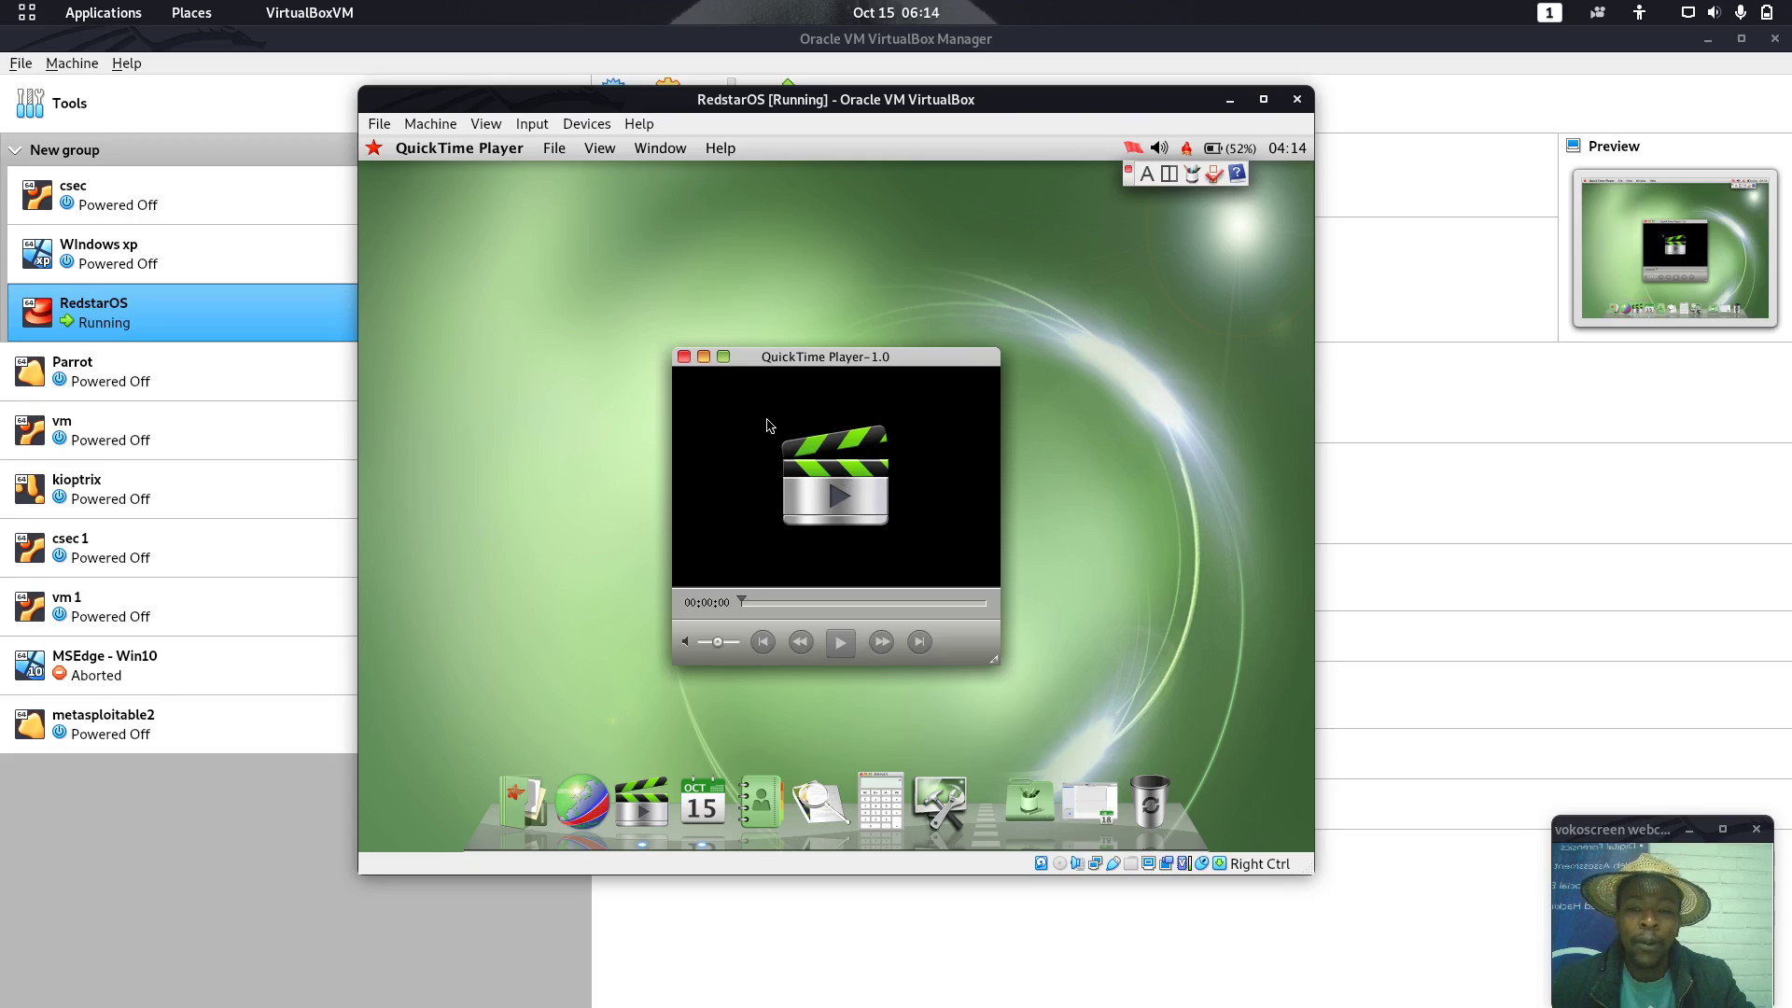
pyautogui.click(686, 358)
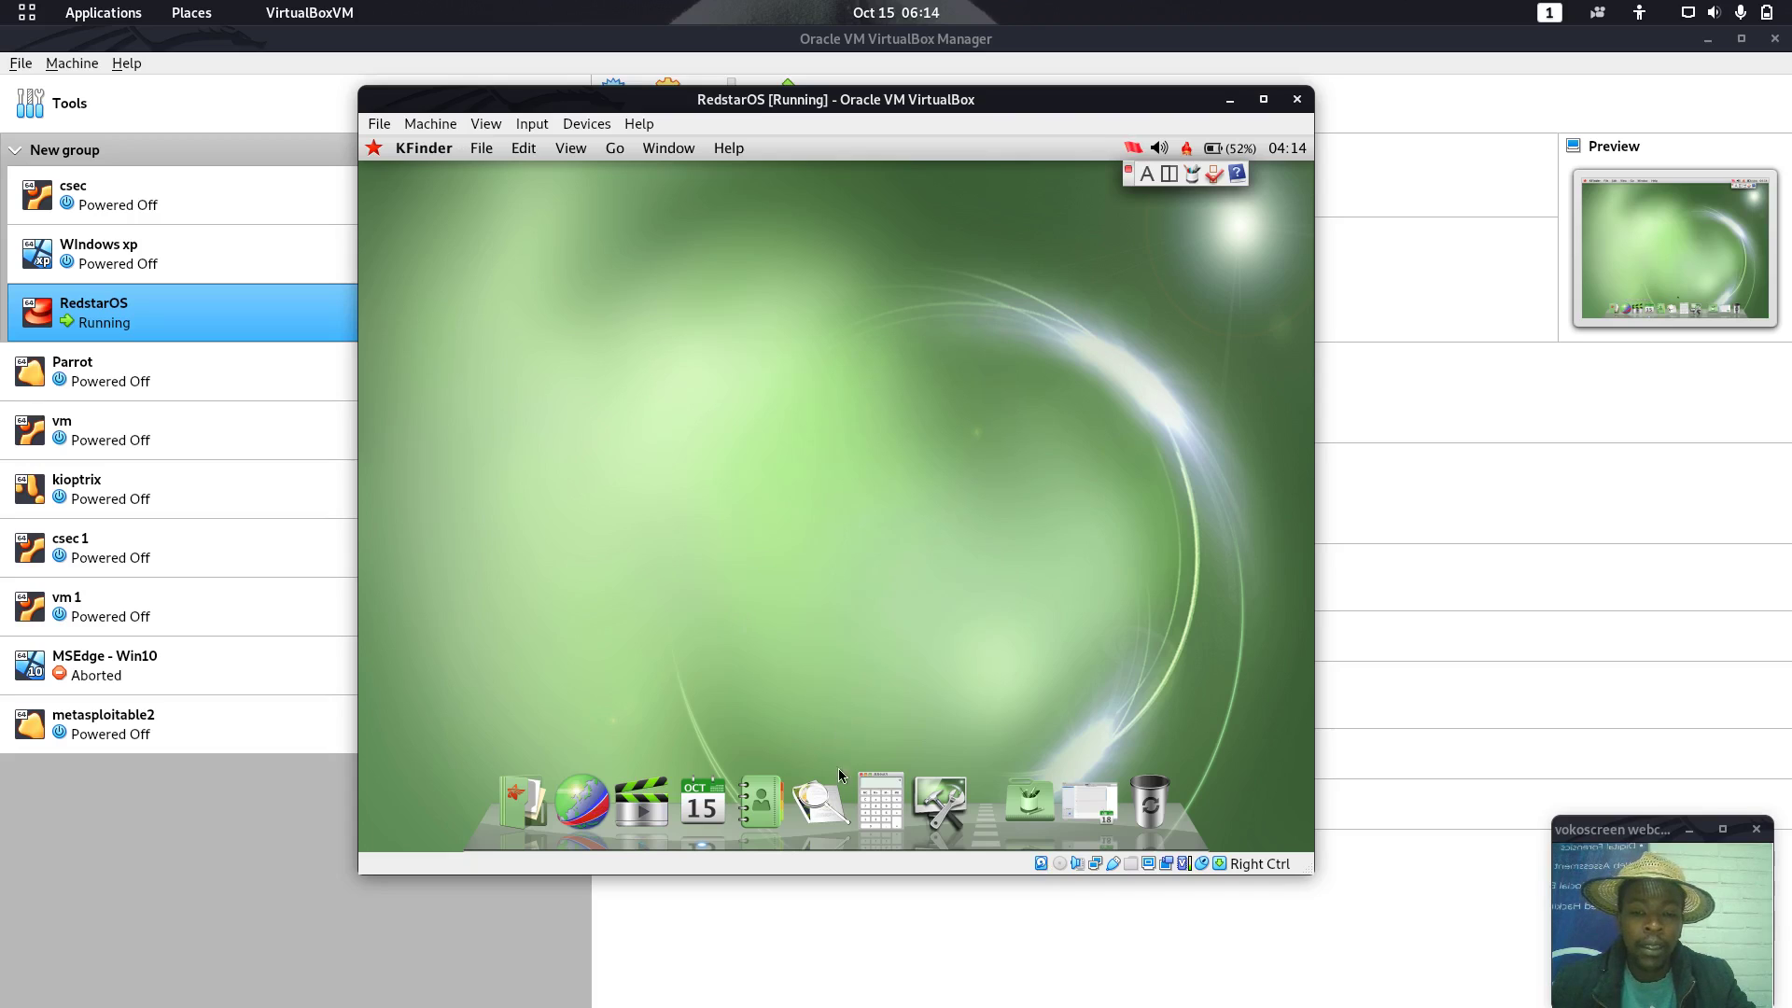
pyautogui.click(821, 801)
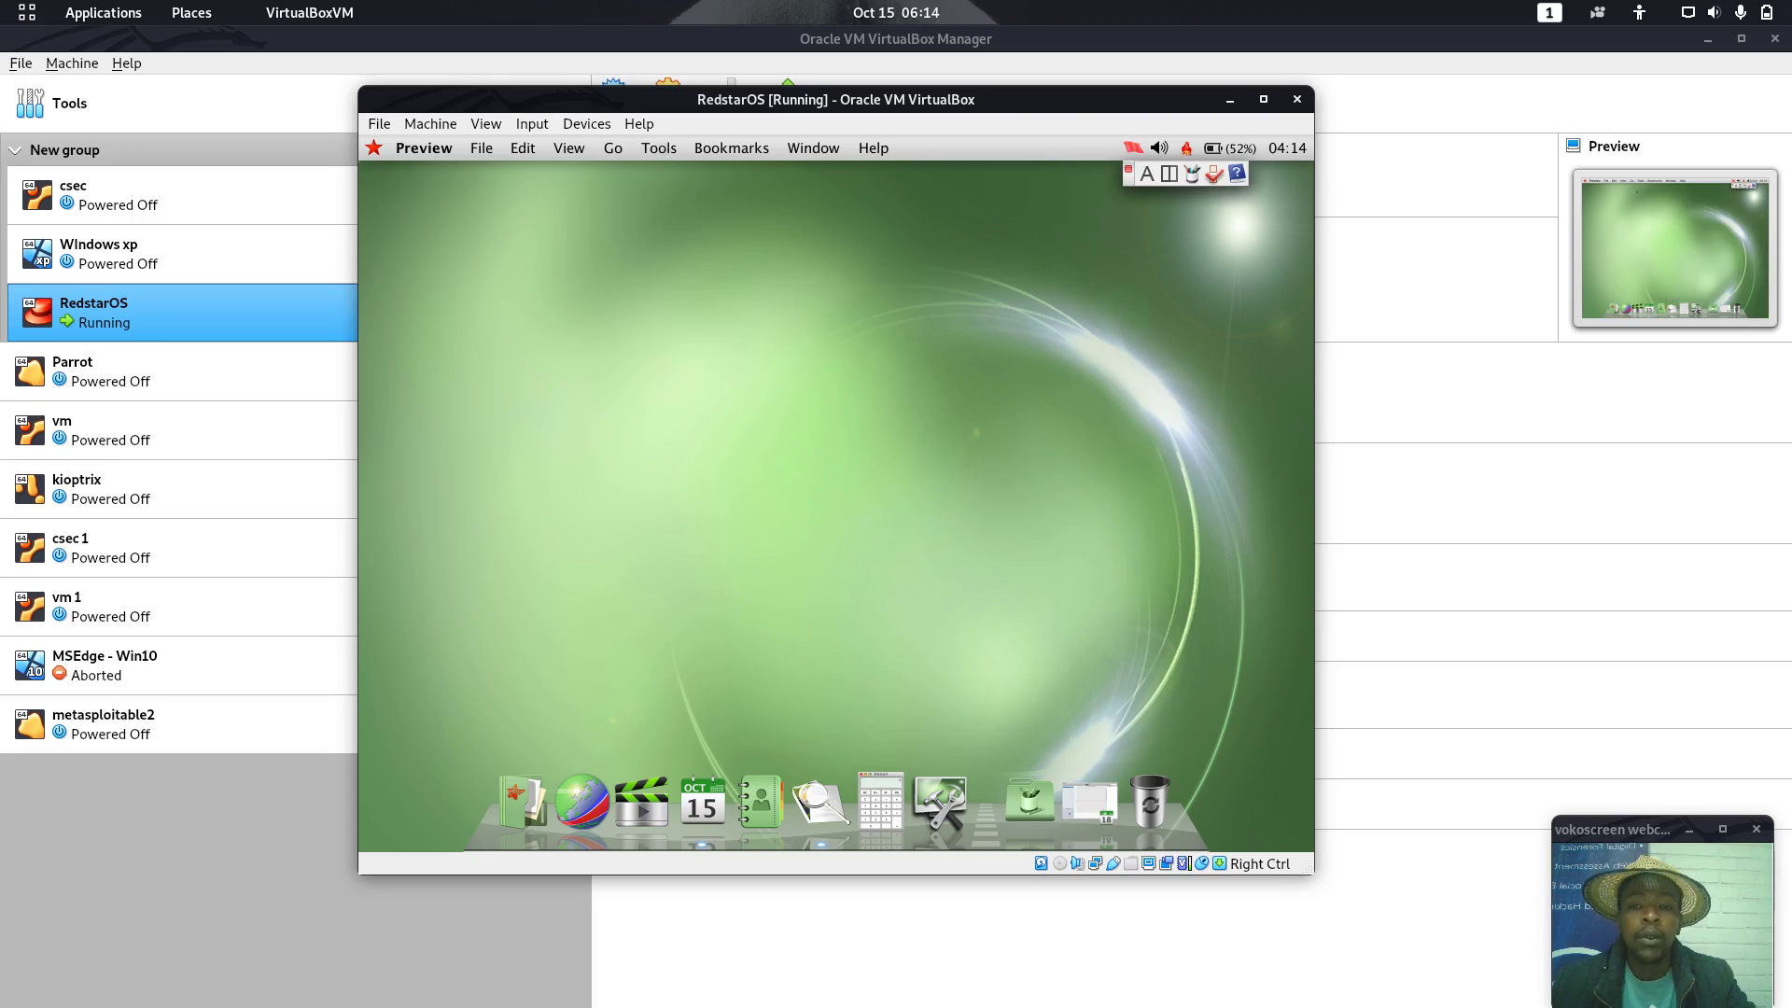
pyautogui.click(658, 147)
pyautogui.press('Left')
pyautogui.press('Left')
pyautogui.press('Left')
pyautogui.press('Left')
pyautogui.press('Left')
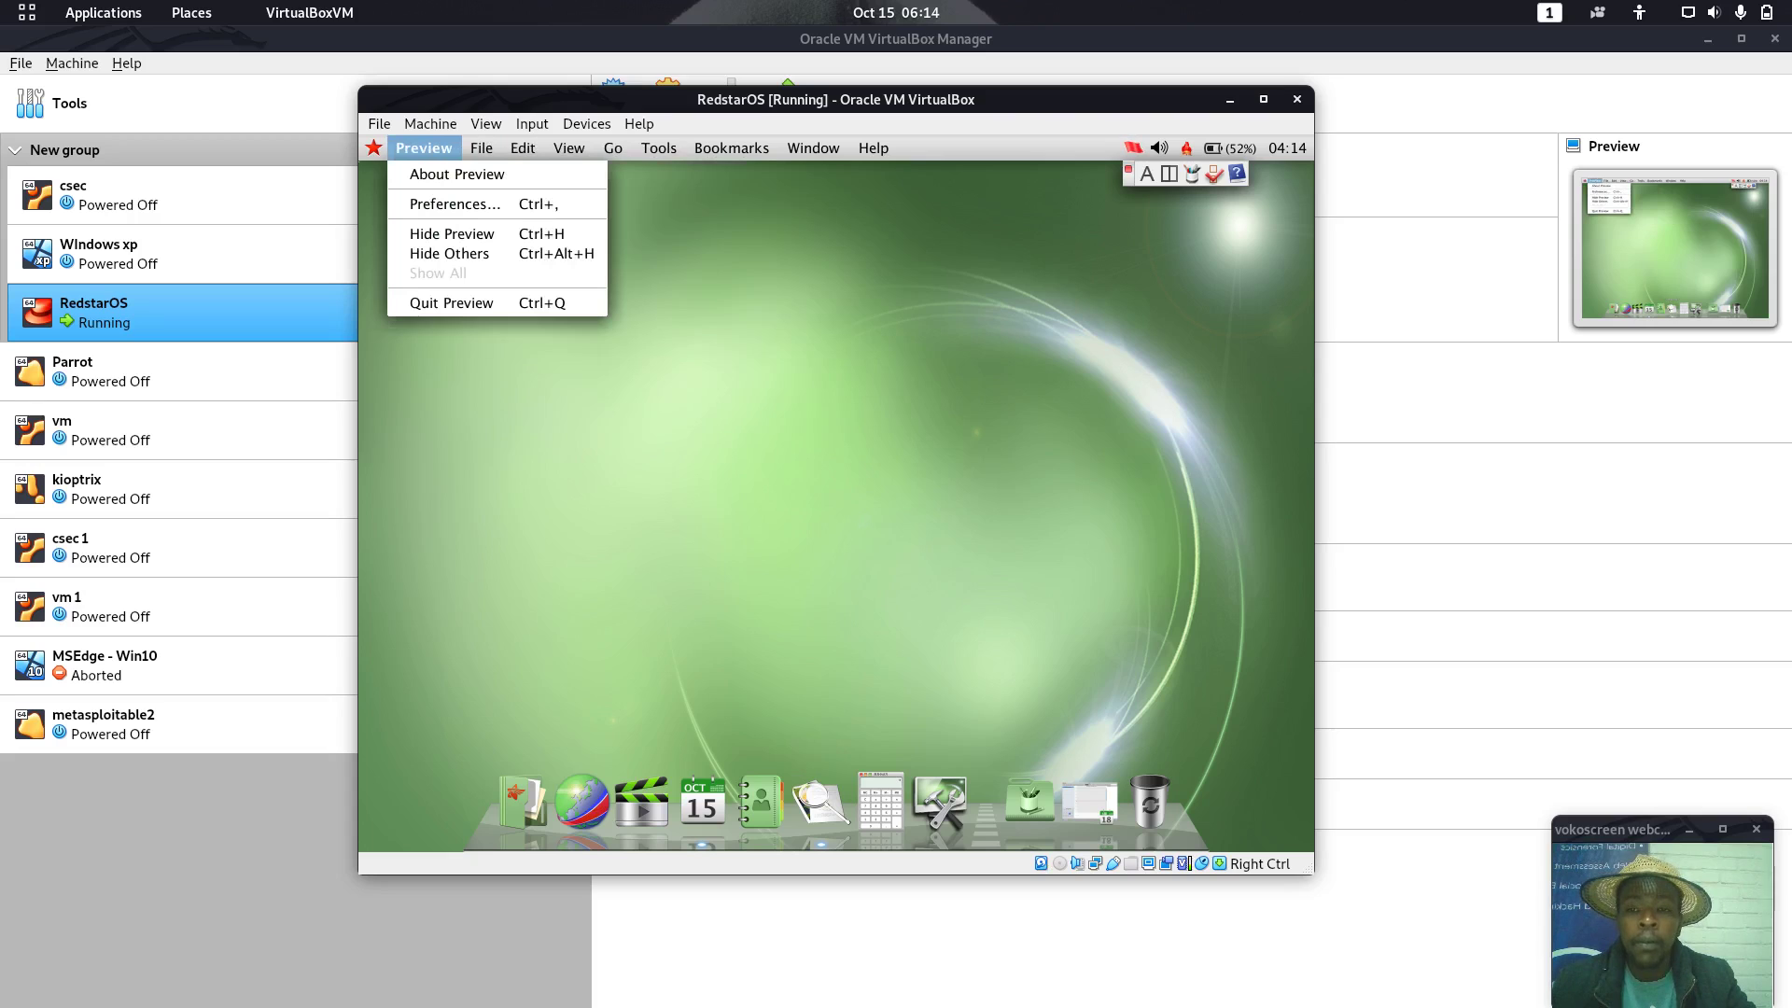
pyautogui.press('Left')
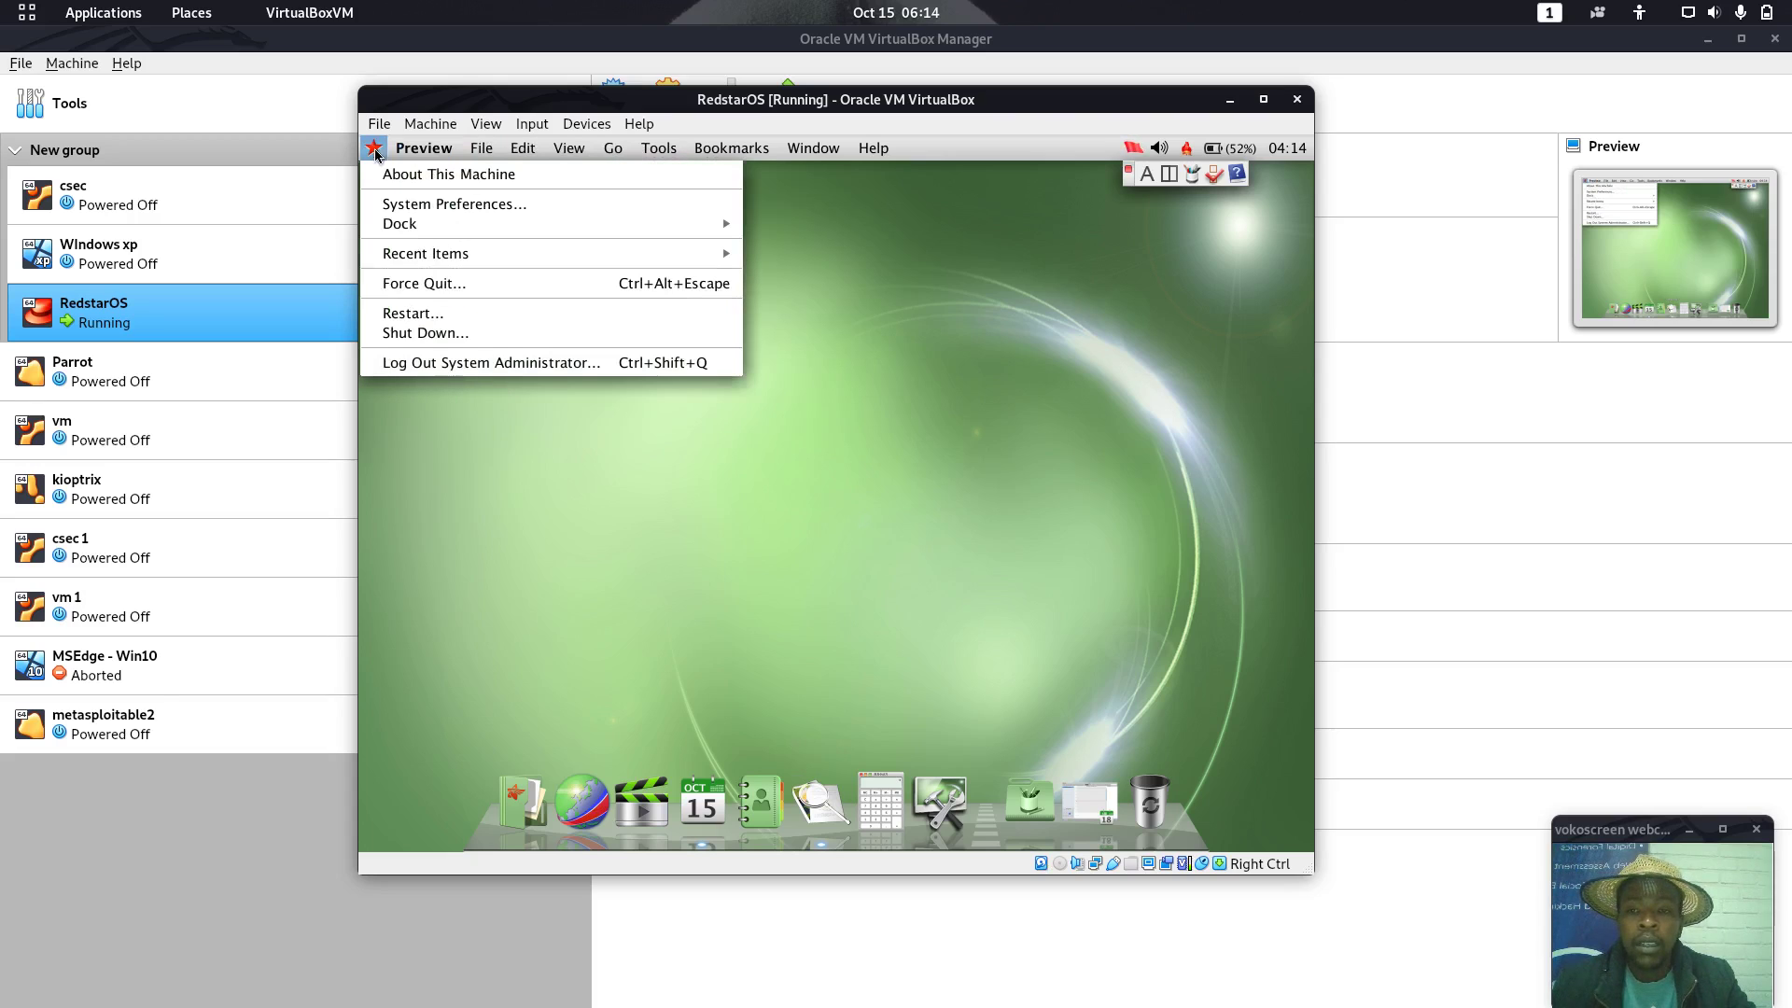
pyautogui.press('Down')
pyautogui.press('Down')
pyautogui.press('Down')
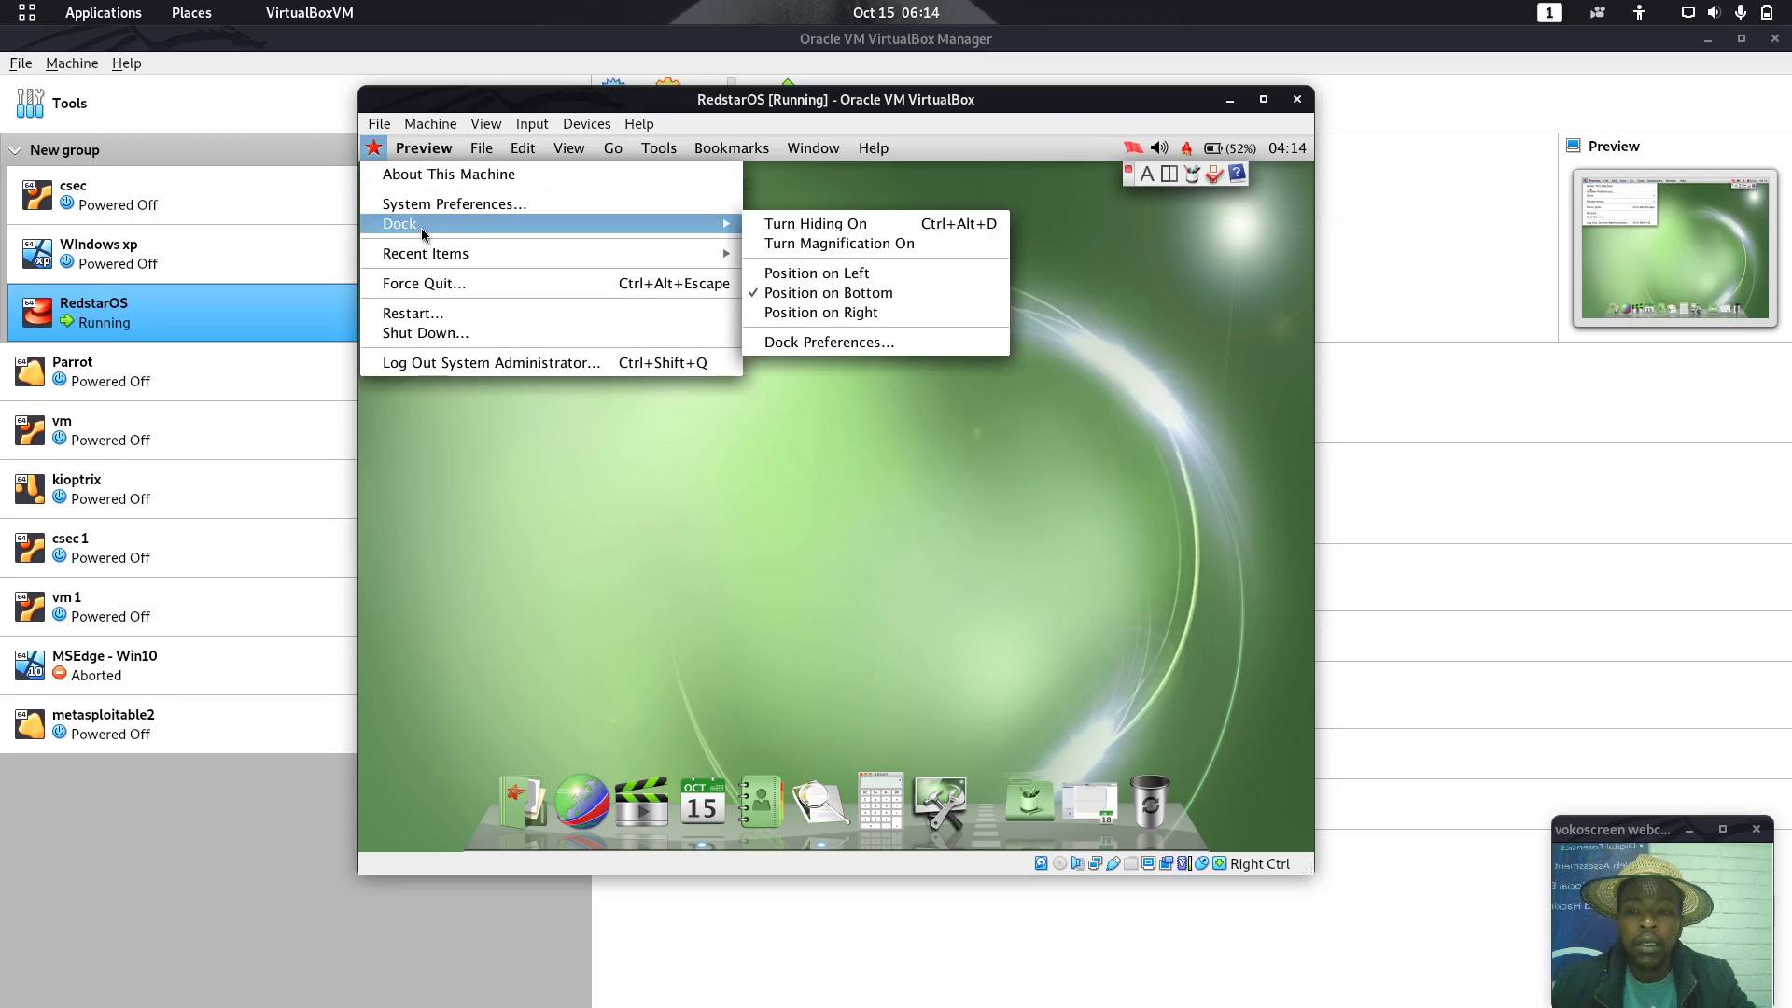
pyautogui.click(471, 429)
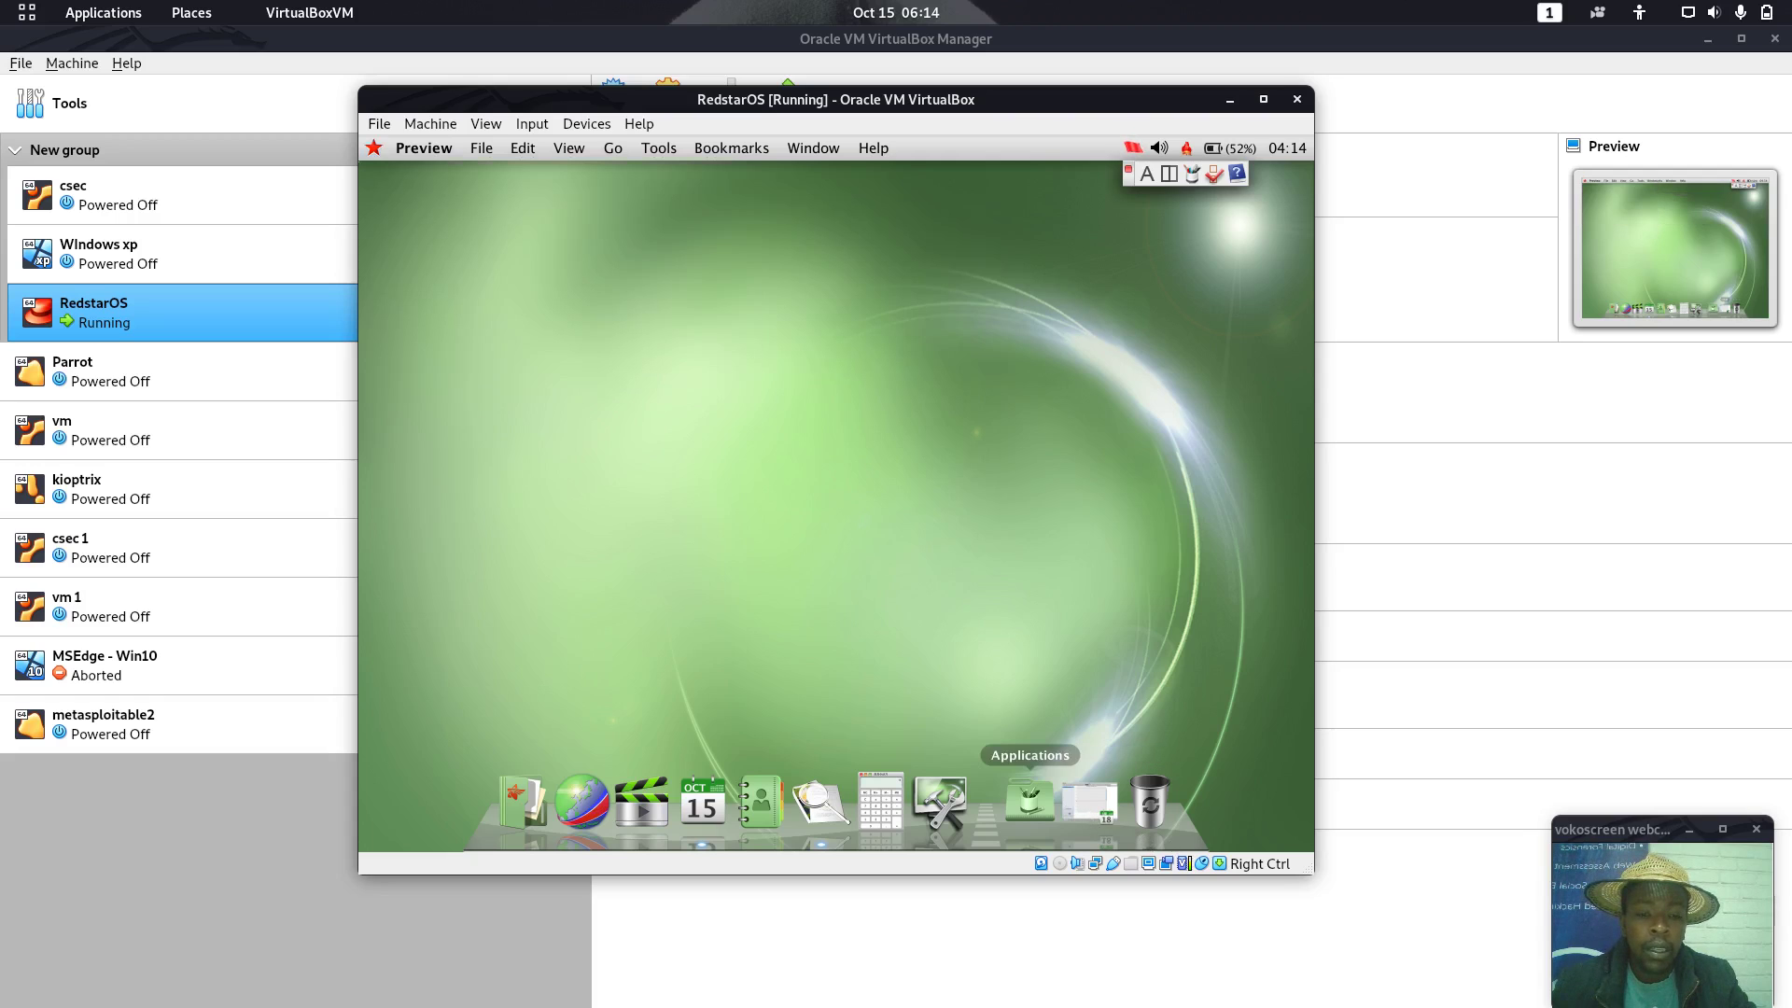
# Launch kPhoto from the applications collection, close its empty library, and show the collection again
pyautogui.click(1031, 801)
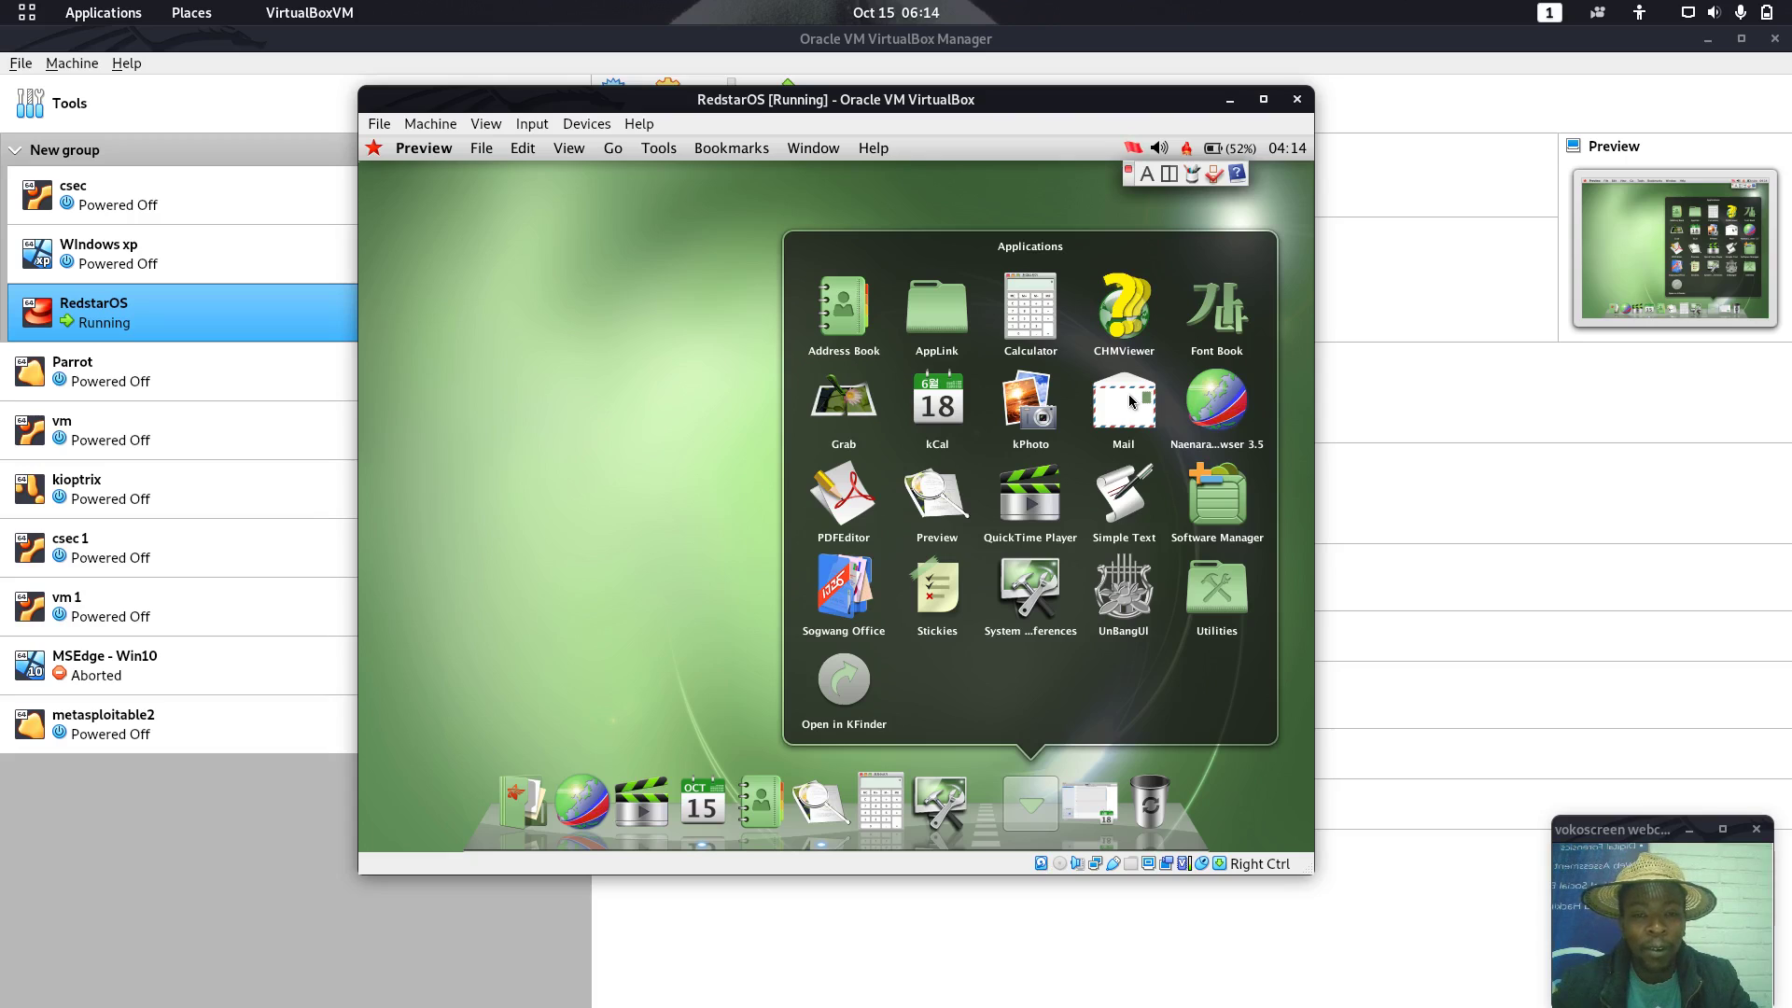
pyautogui.click(1027, 401)
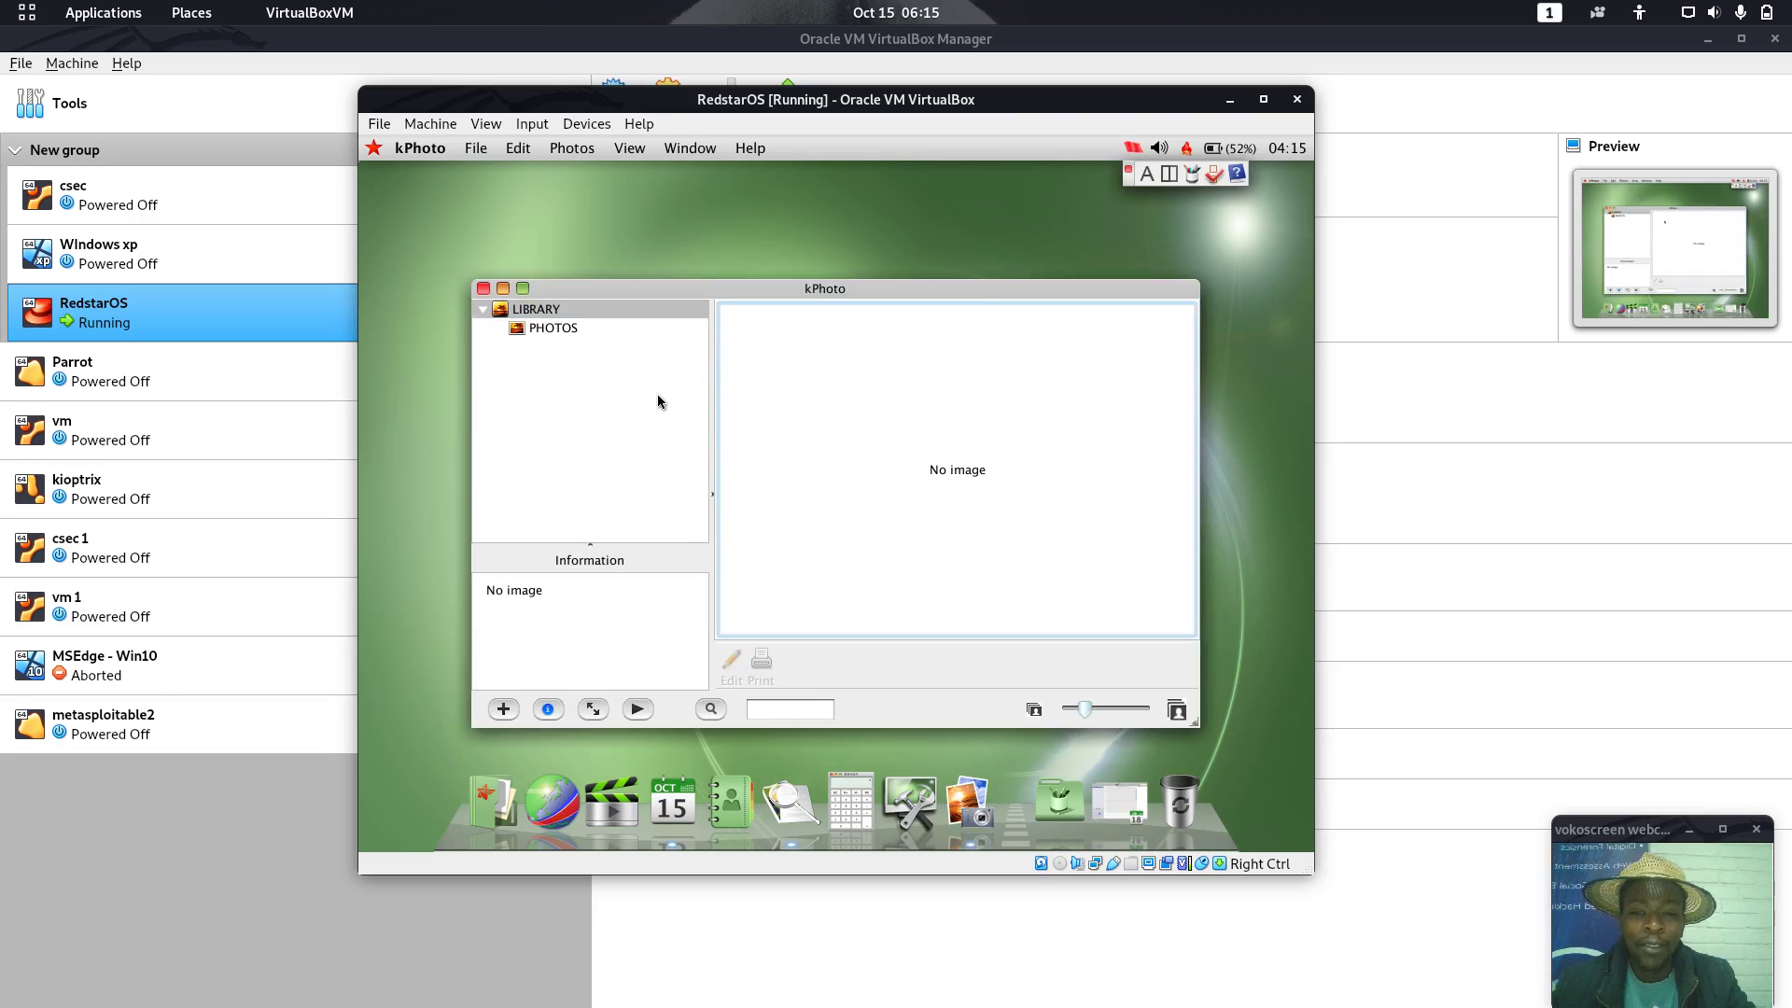
pyautogui.click(483, 289)
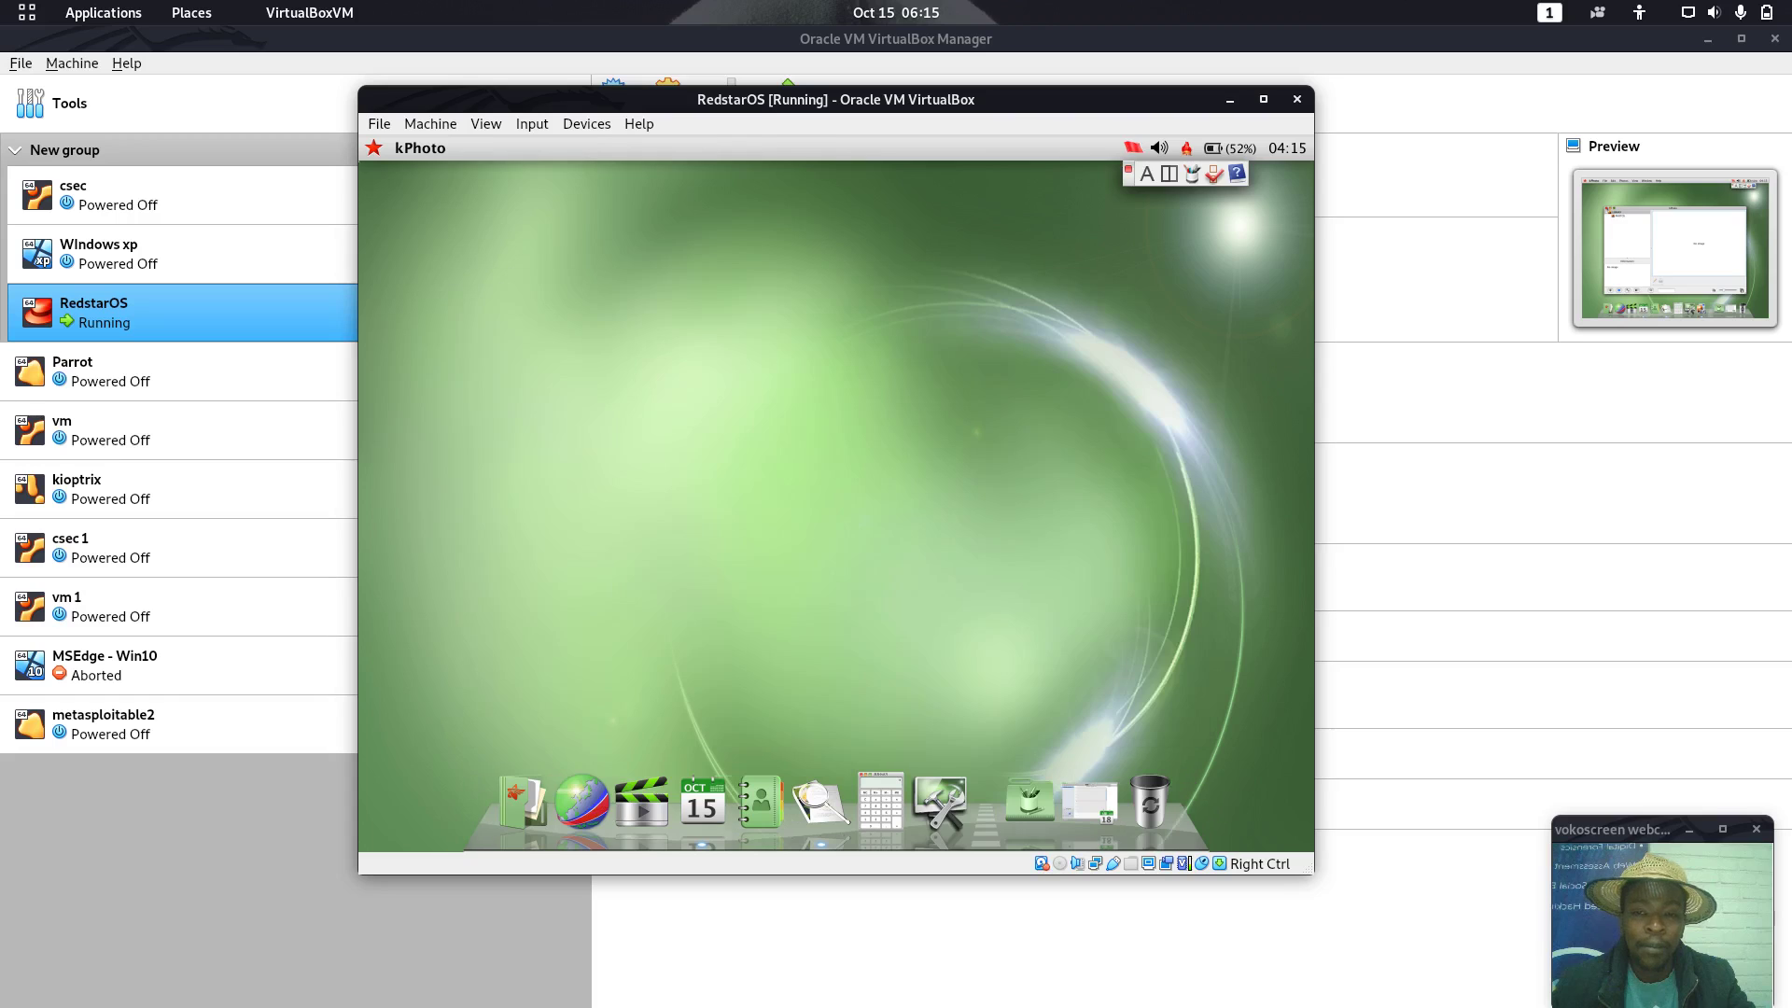
pyautogui.click(1031, 805)
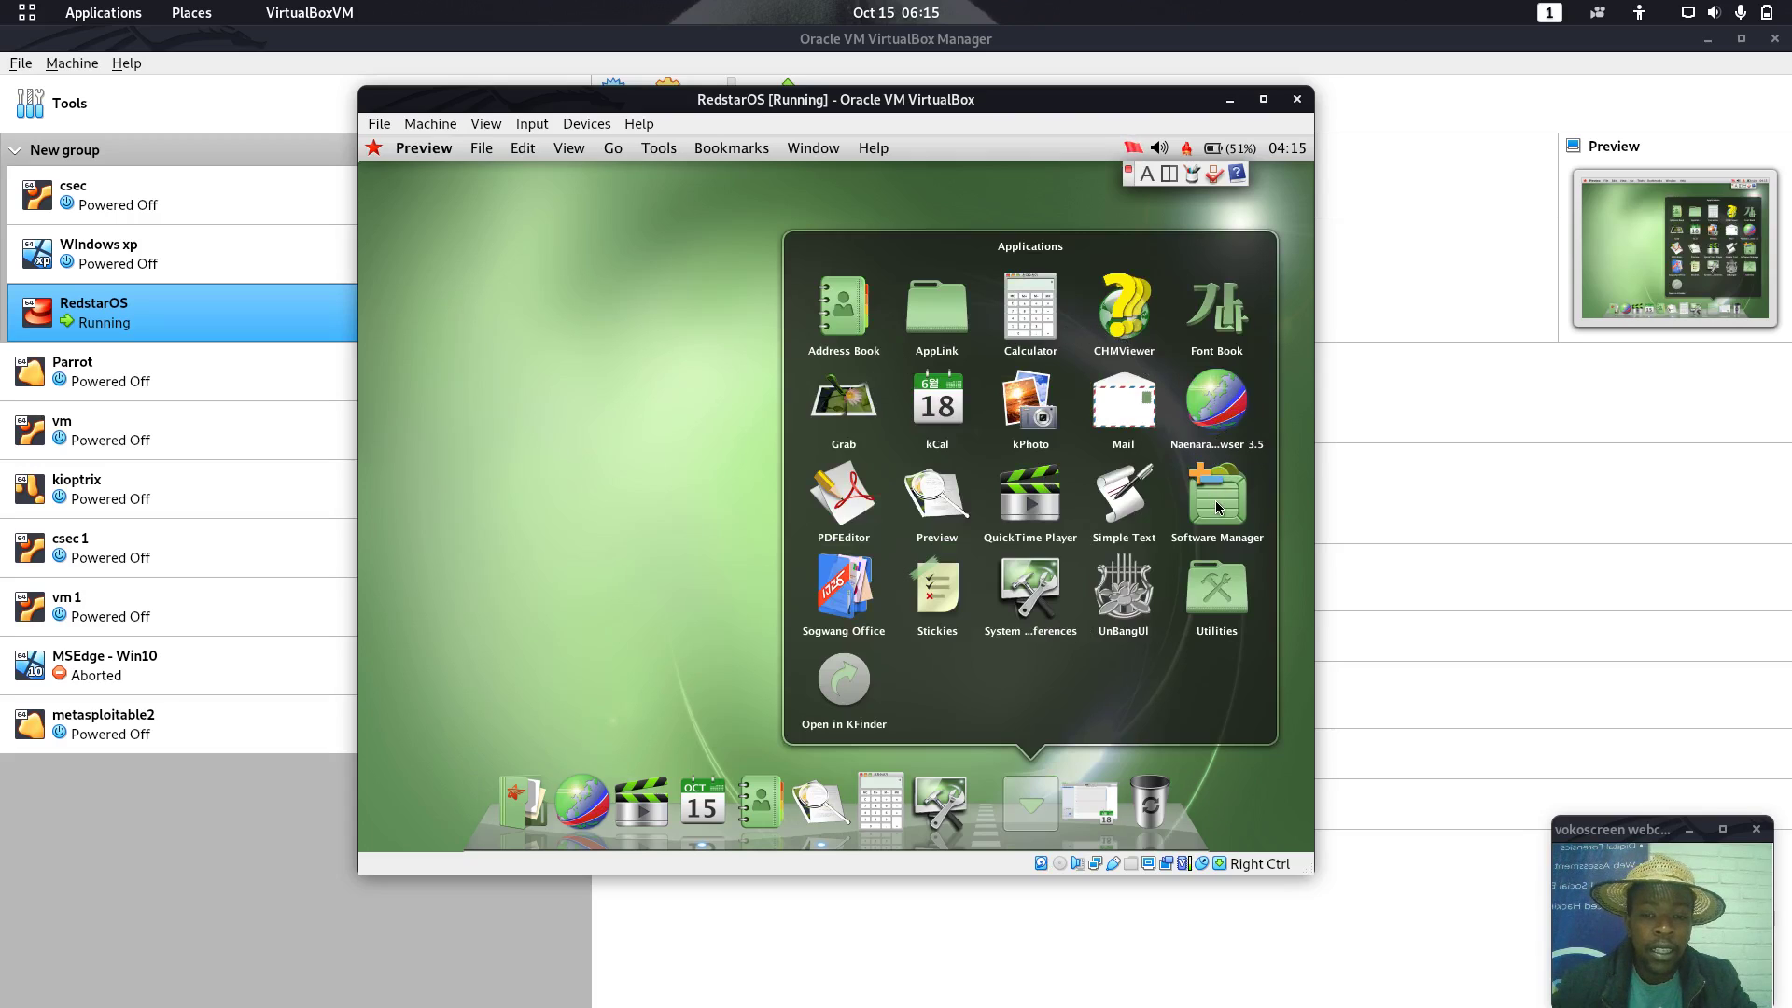
# Start a new 본문문서 in Sogwang Office and type, then erase, a test line
pyautogui.click(844, 588)
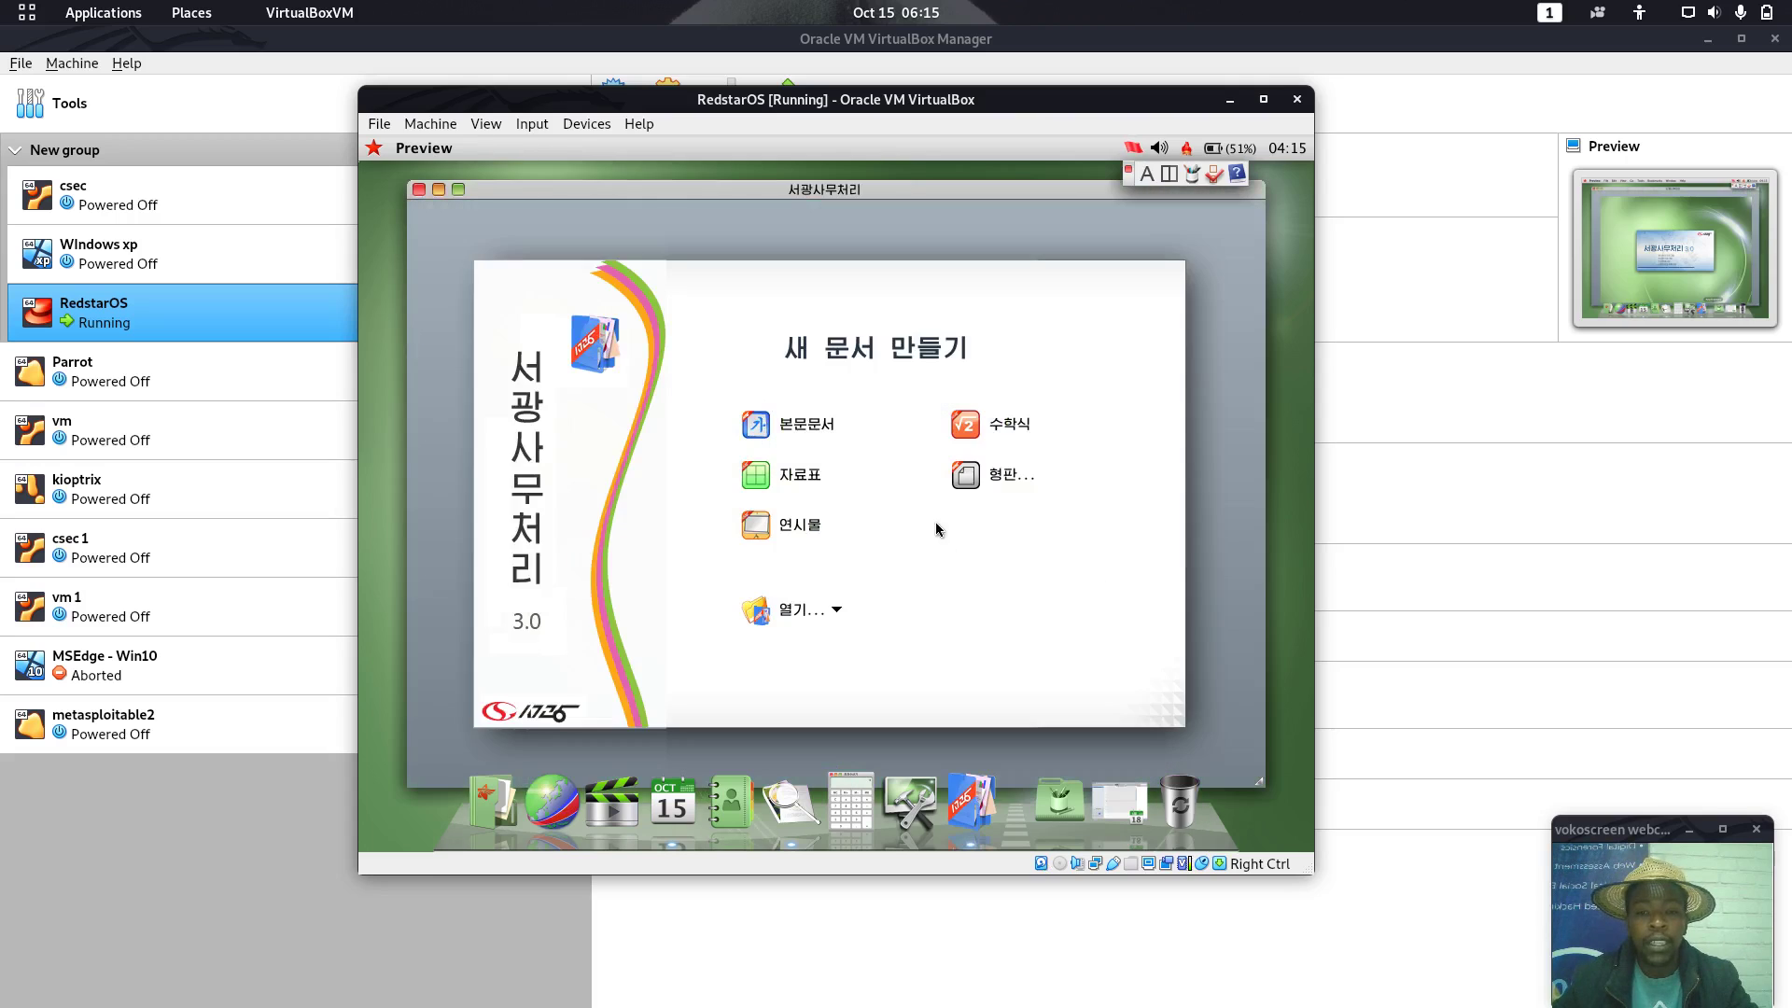
pyautogui.click(806, 434)
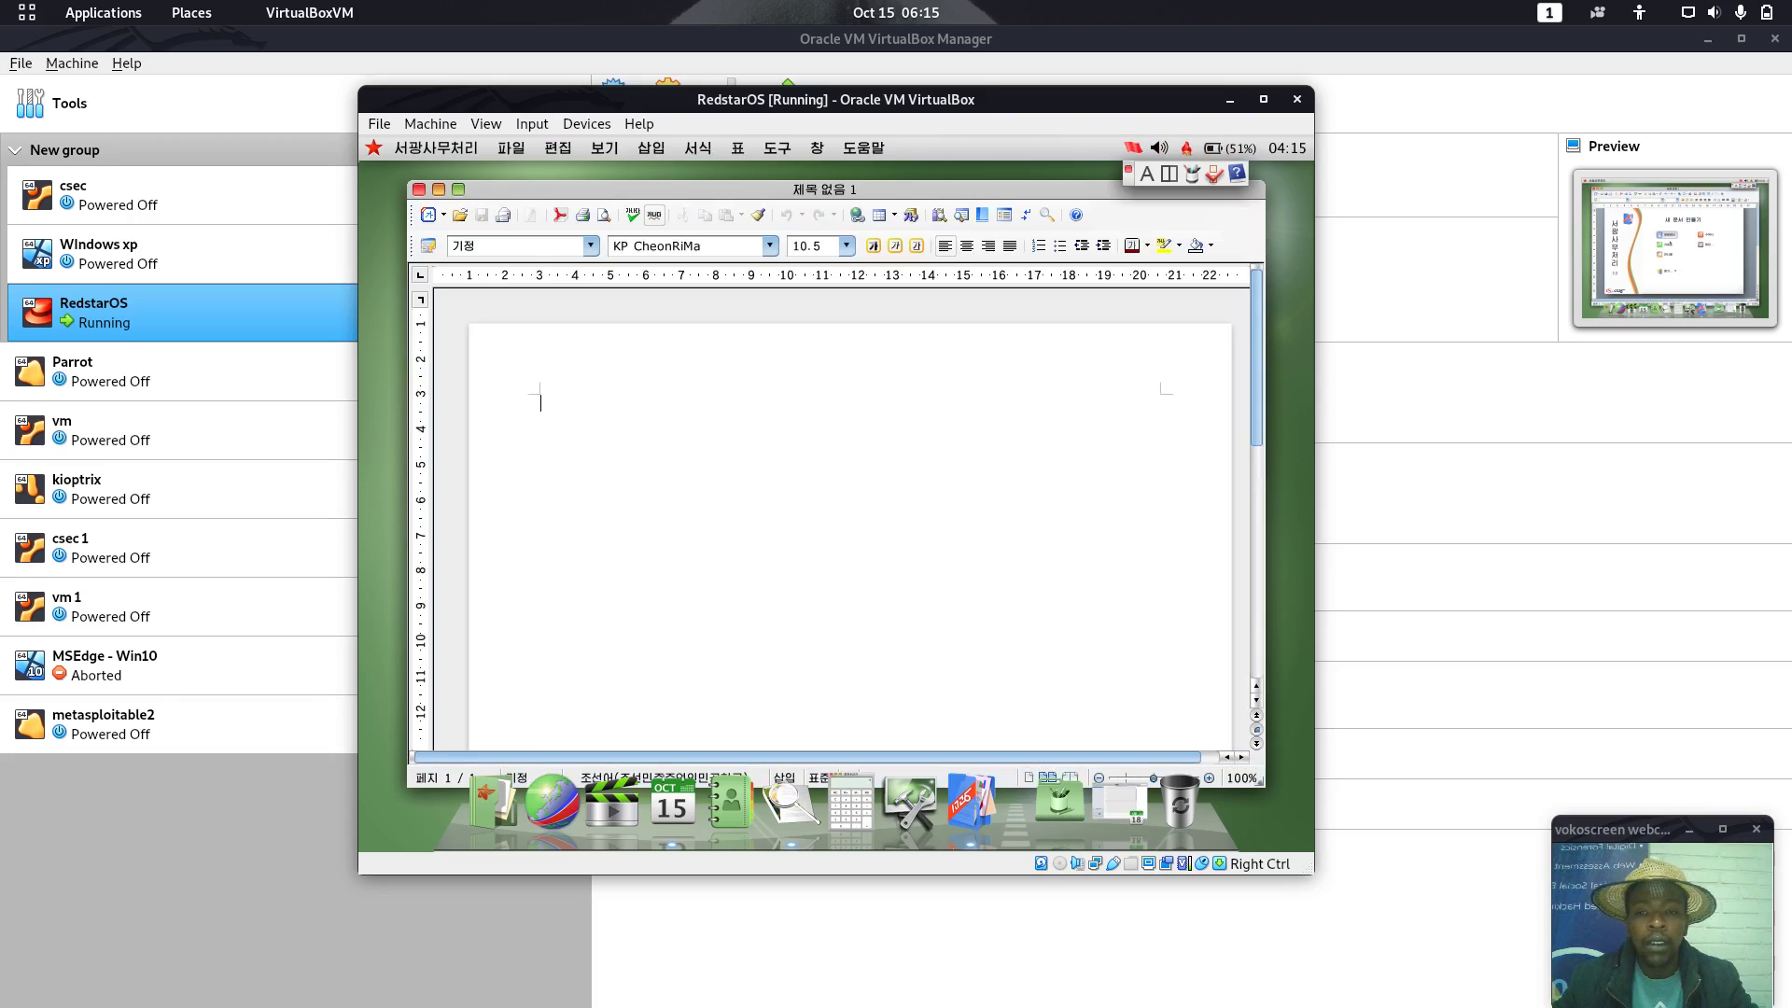
pyautogui.write('lkfdmlfdmk')
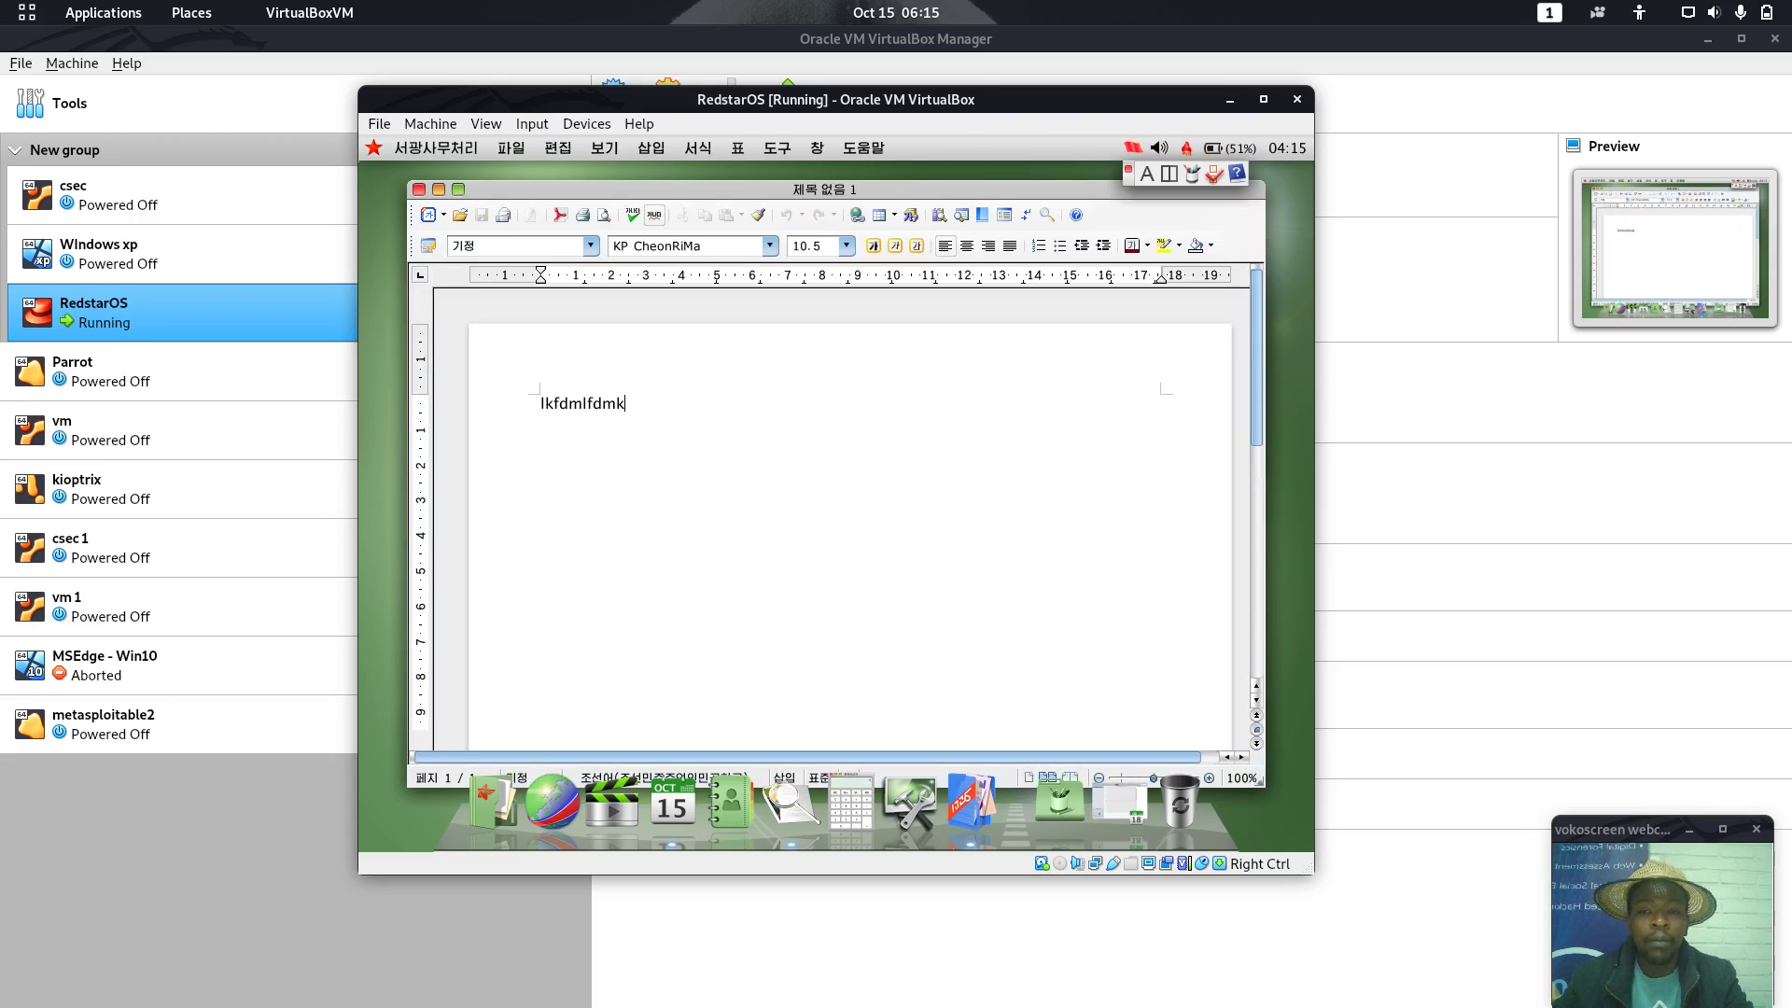
pyautogui.write('lkfdldfkllfdkldf')
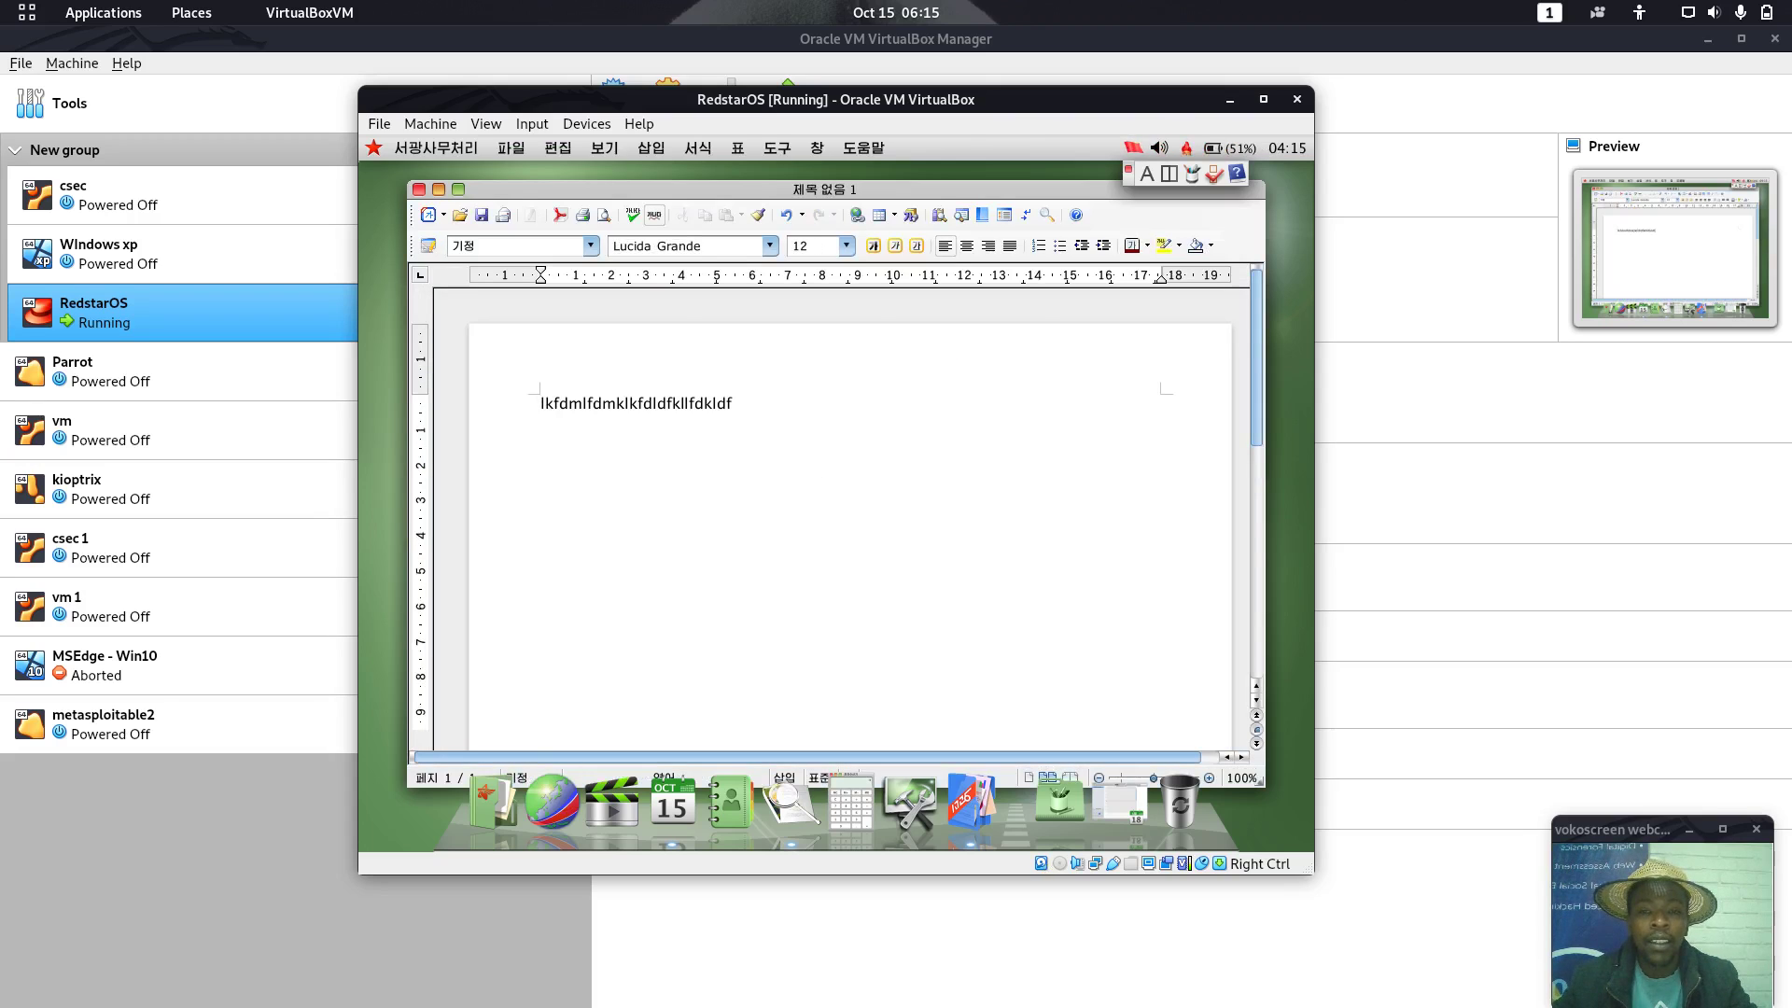
pyautogui.press('BackSpace')
pyautogui.press('BackSpace')
pyautogui.press('BackSpace')
pyautogui.press('BackSpace')
pyautogui.press('BackSpace')
pyautogui.press('BackSpace')
pyautogui.press('BackSpace')
pyautogui.press('BackSpace')
pyautogui.press('BackSpace')
pyautogui.press('BackSpace')
pyautogui.press('BackSpace')
pyautogui.press('BackSpace')
pyautogui.press('BackSpace')
pyautogui.press('BackSpace')
pyautogui.press('BackSpace')
pyautogui.press('BackSpace')
pyautogui.press('BackSpace')
pyautogui.press('BackSpace')
pyautogui.press('BackSpace')
pyautogui.press('BackSpace')
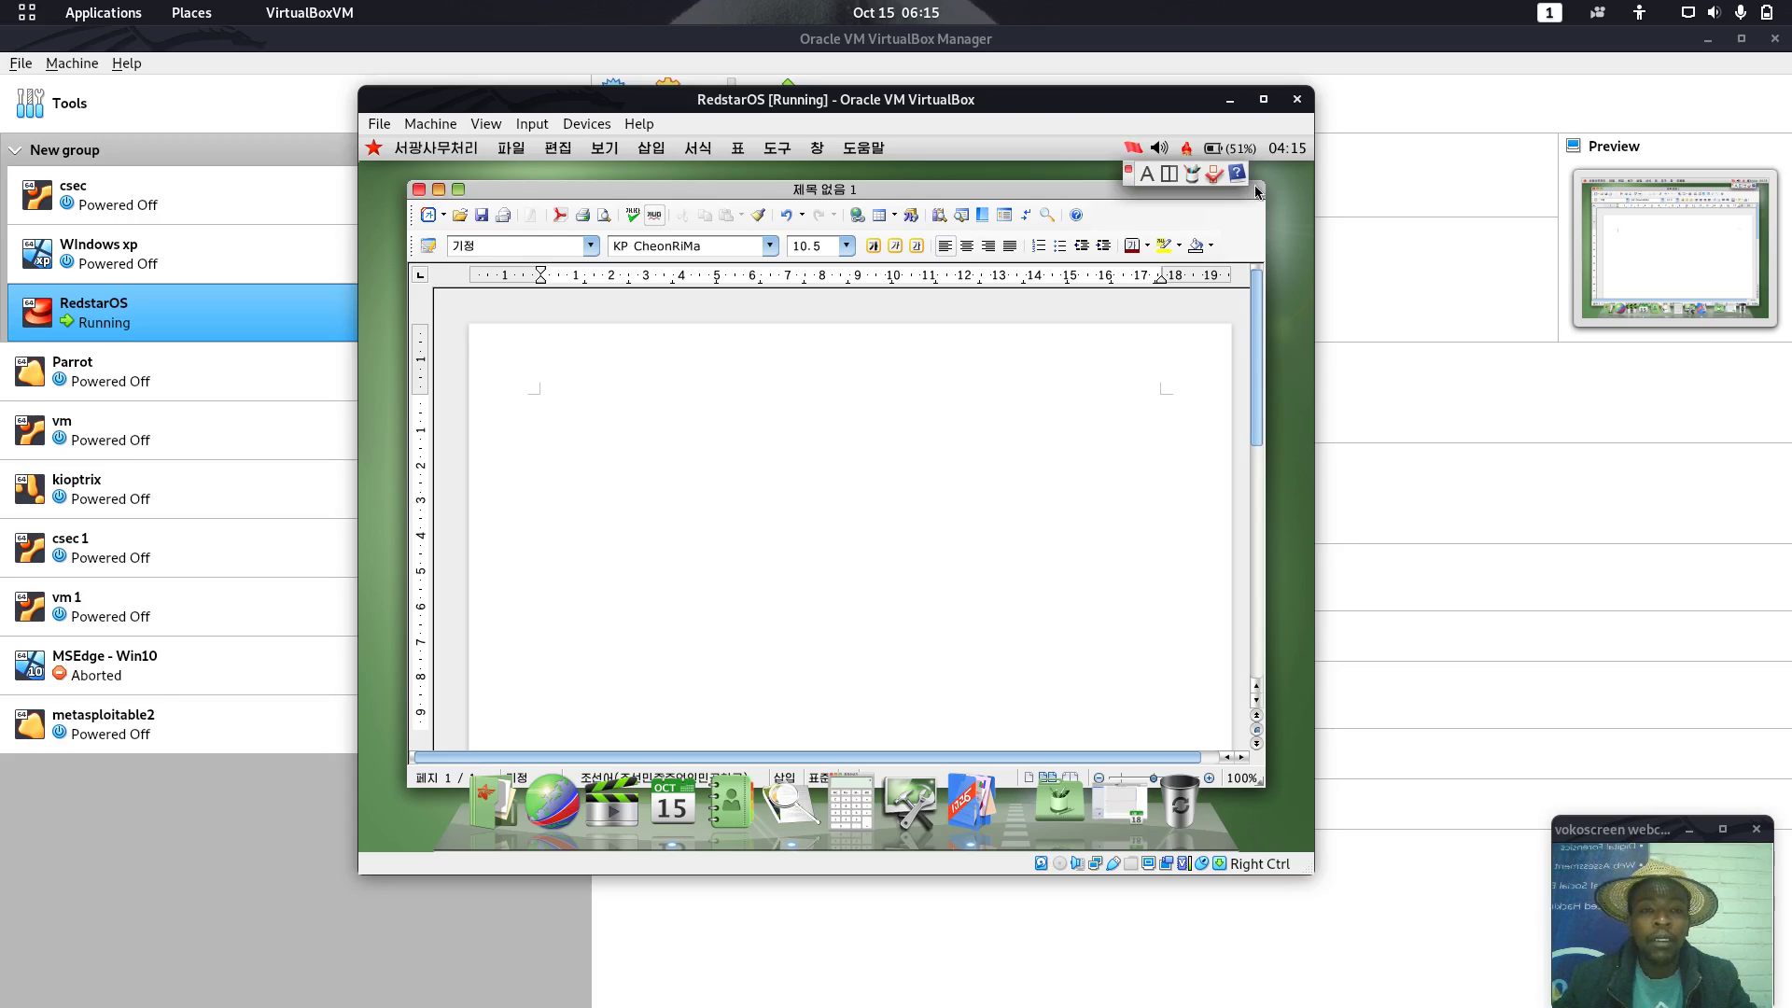
pyautogui.click(1287, 149)
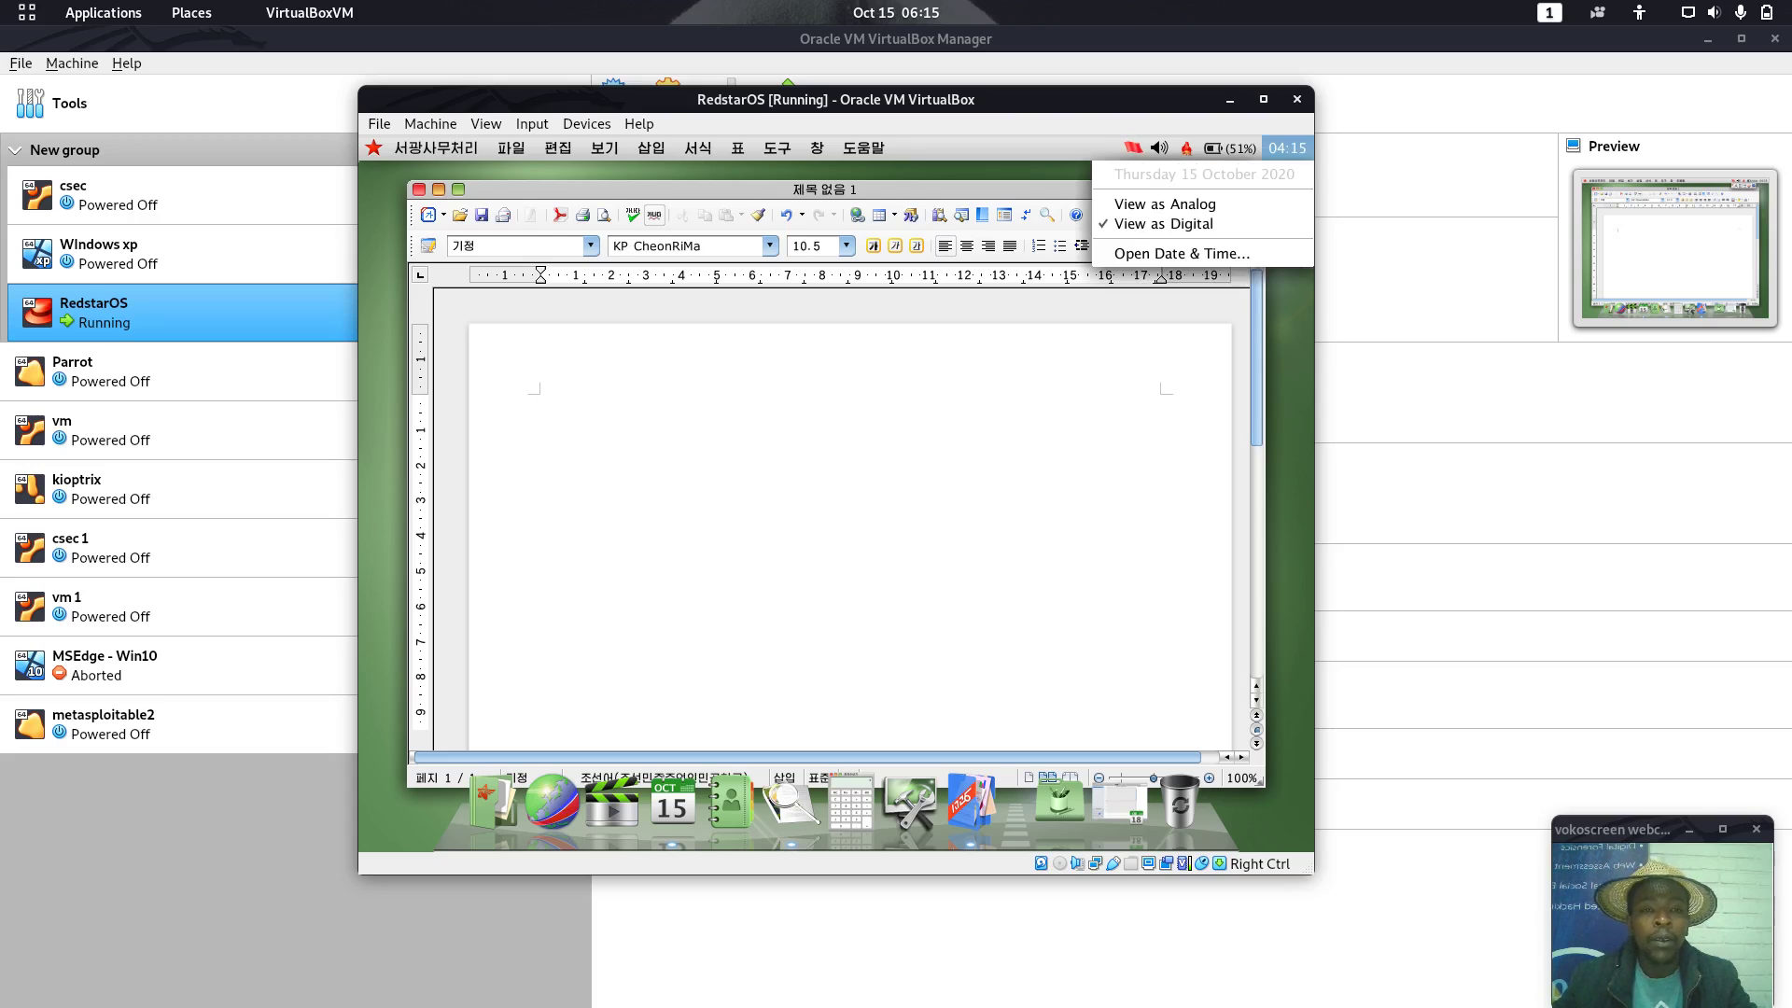
pyautogui.click(1287, 148)
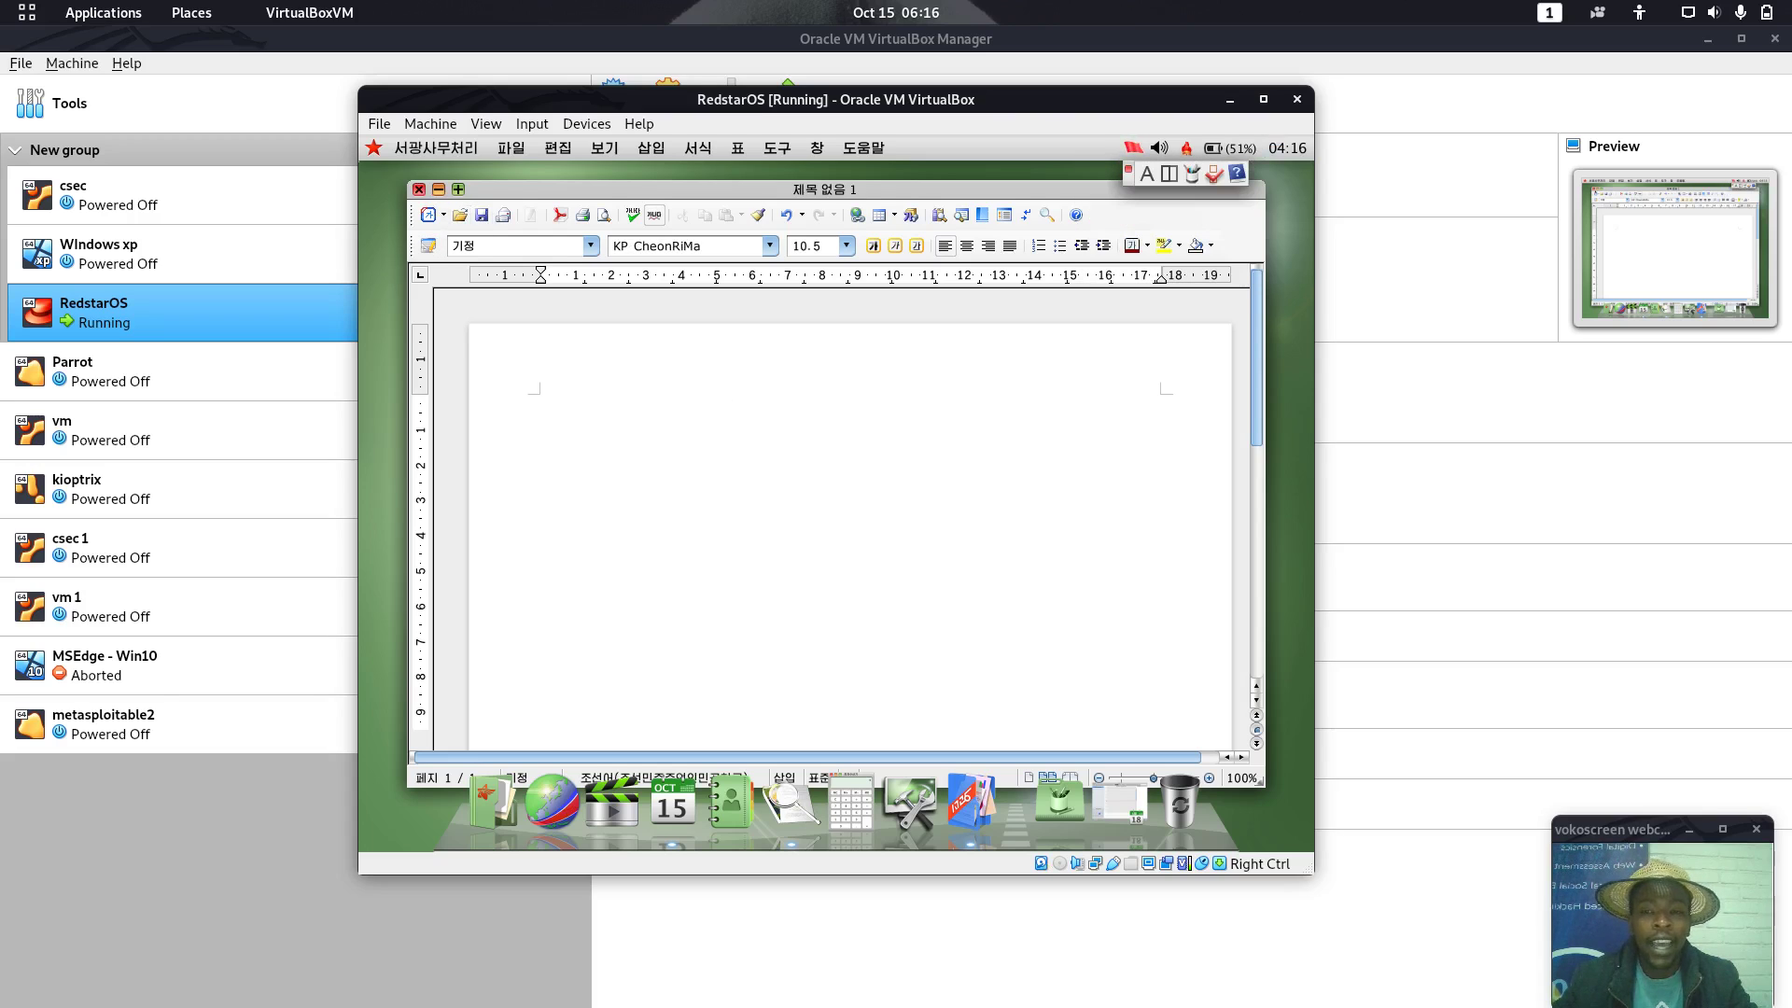
# Close the document saving it as 제목 없음 1, then open and close kCal
pyautogui.click(419, 188)
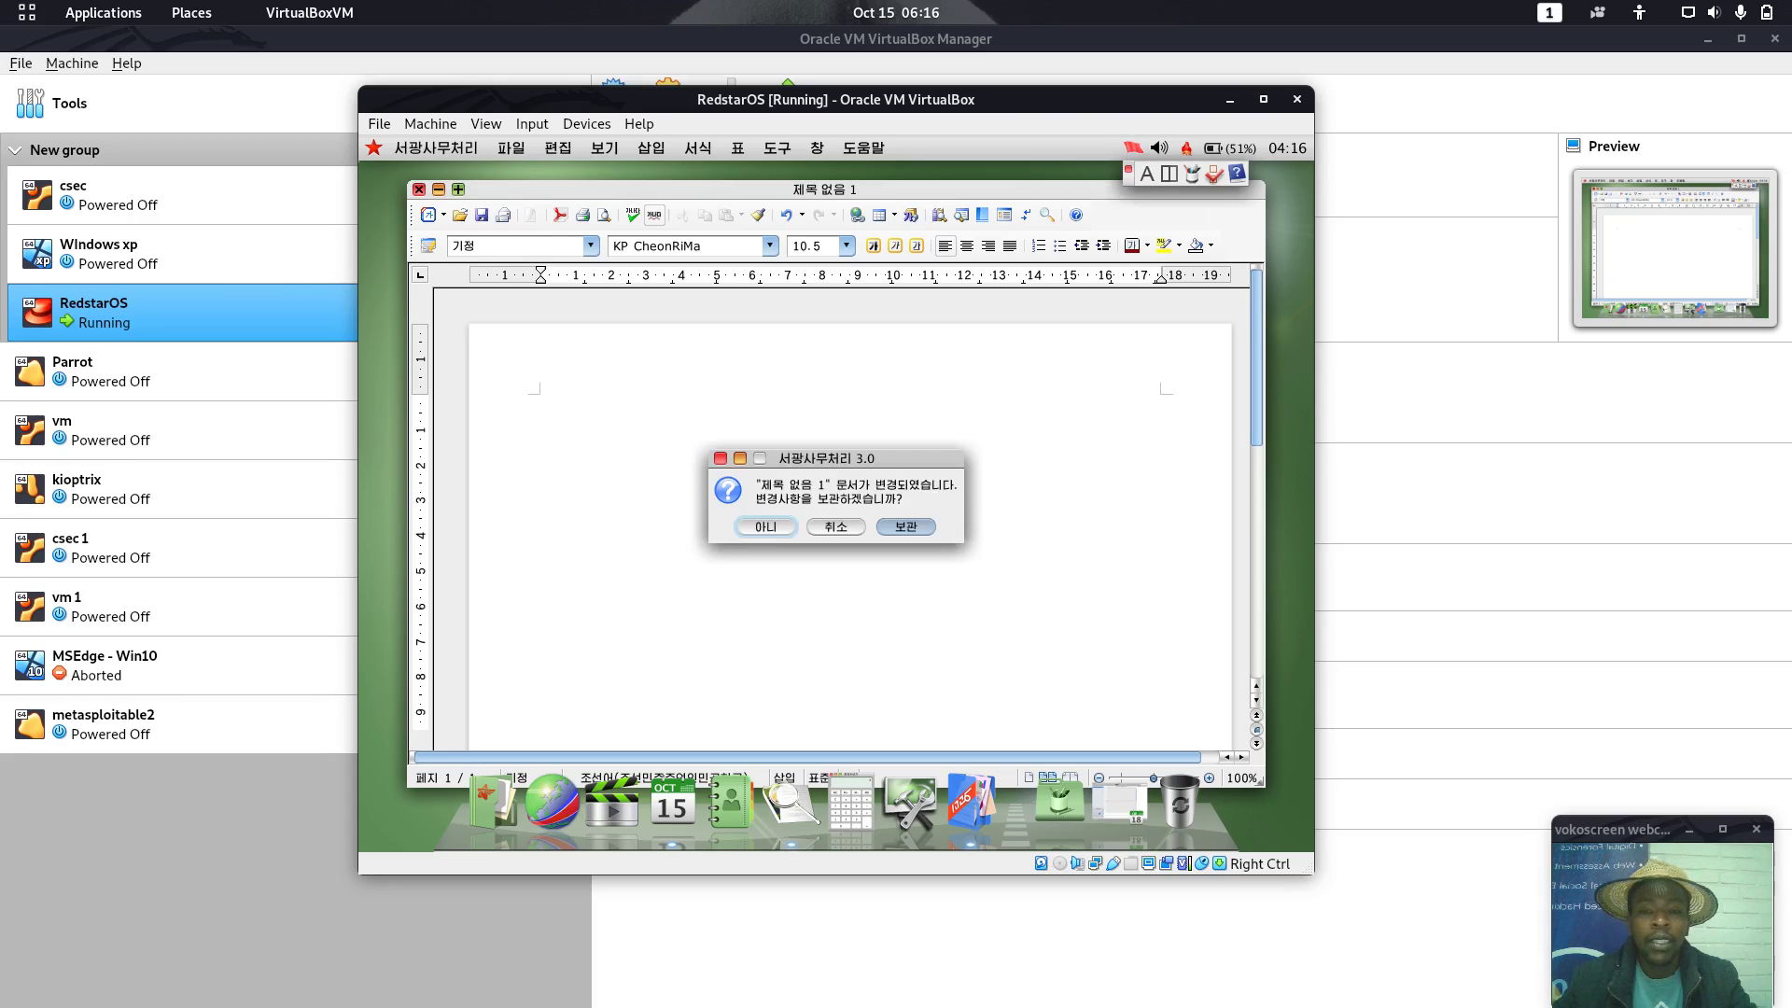
pyautogui.click(905, 527)
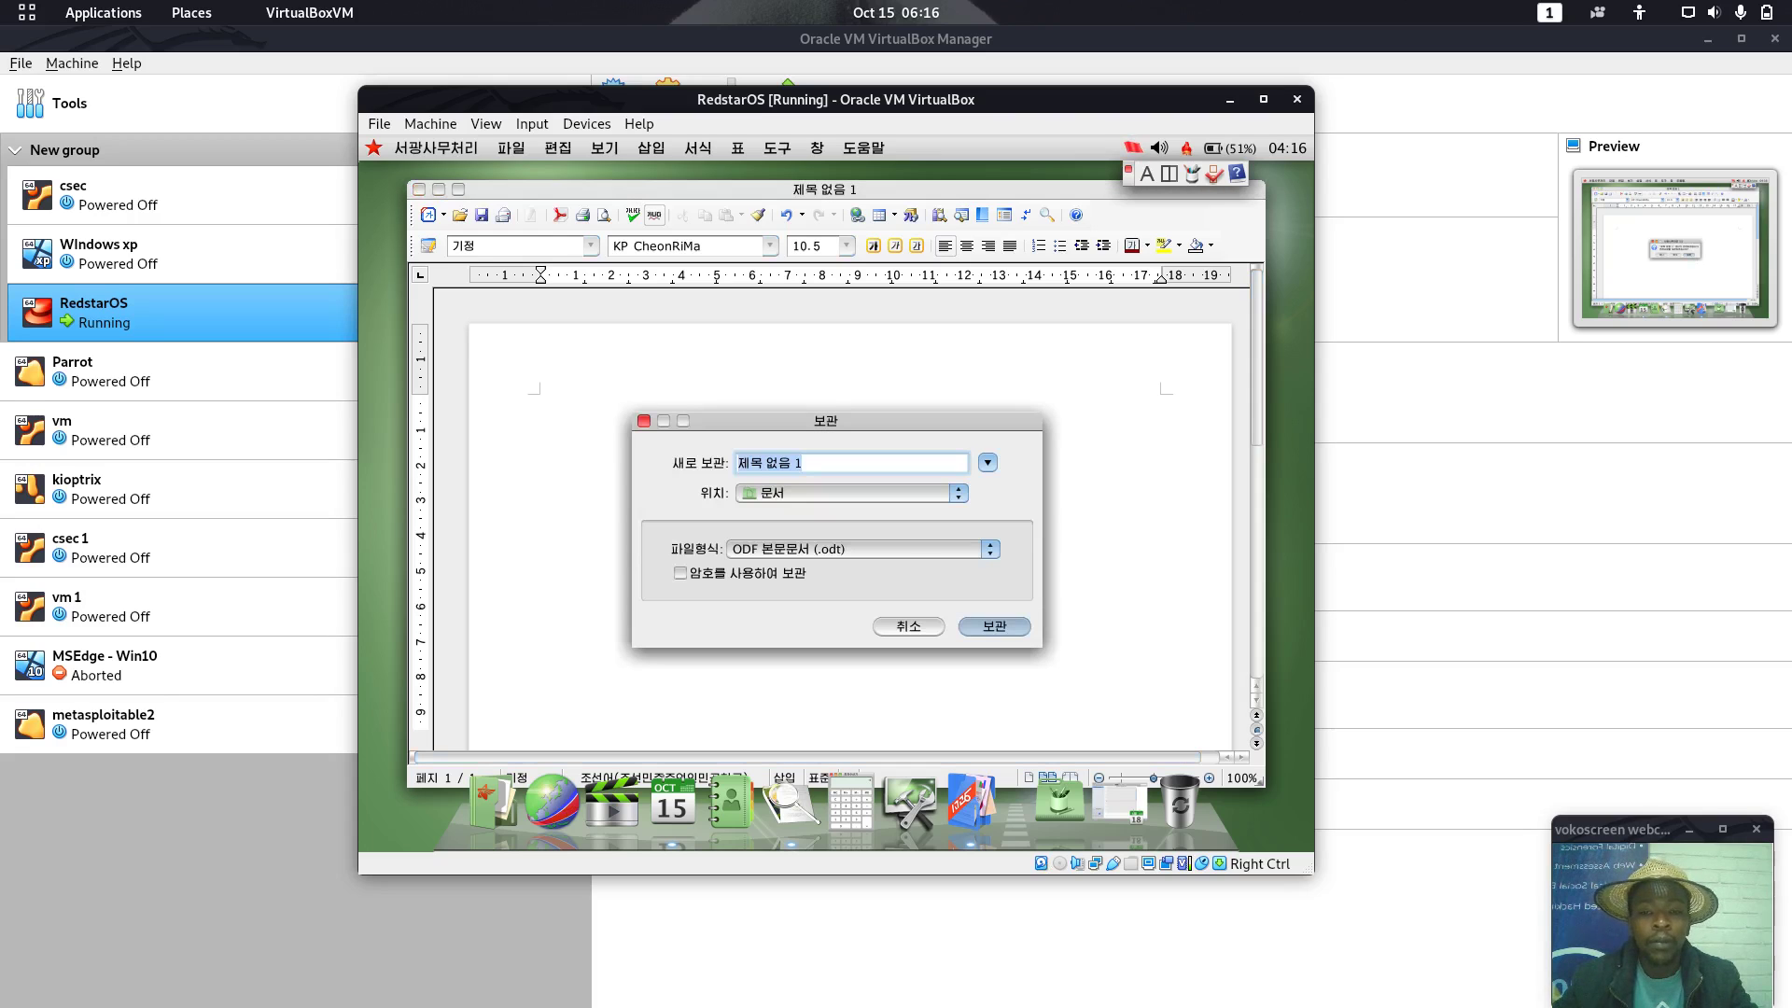
pyautogui.click(995, 627)
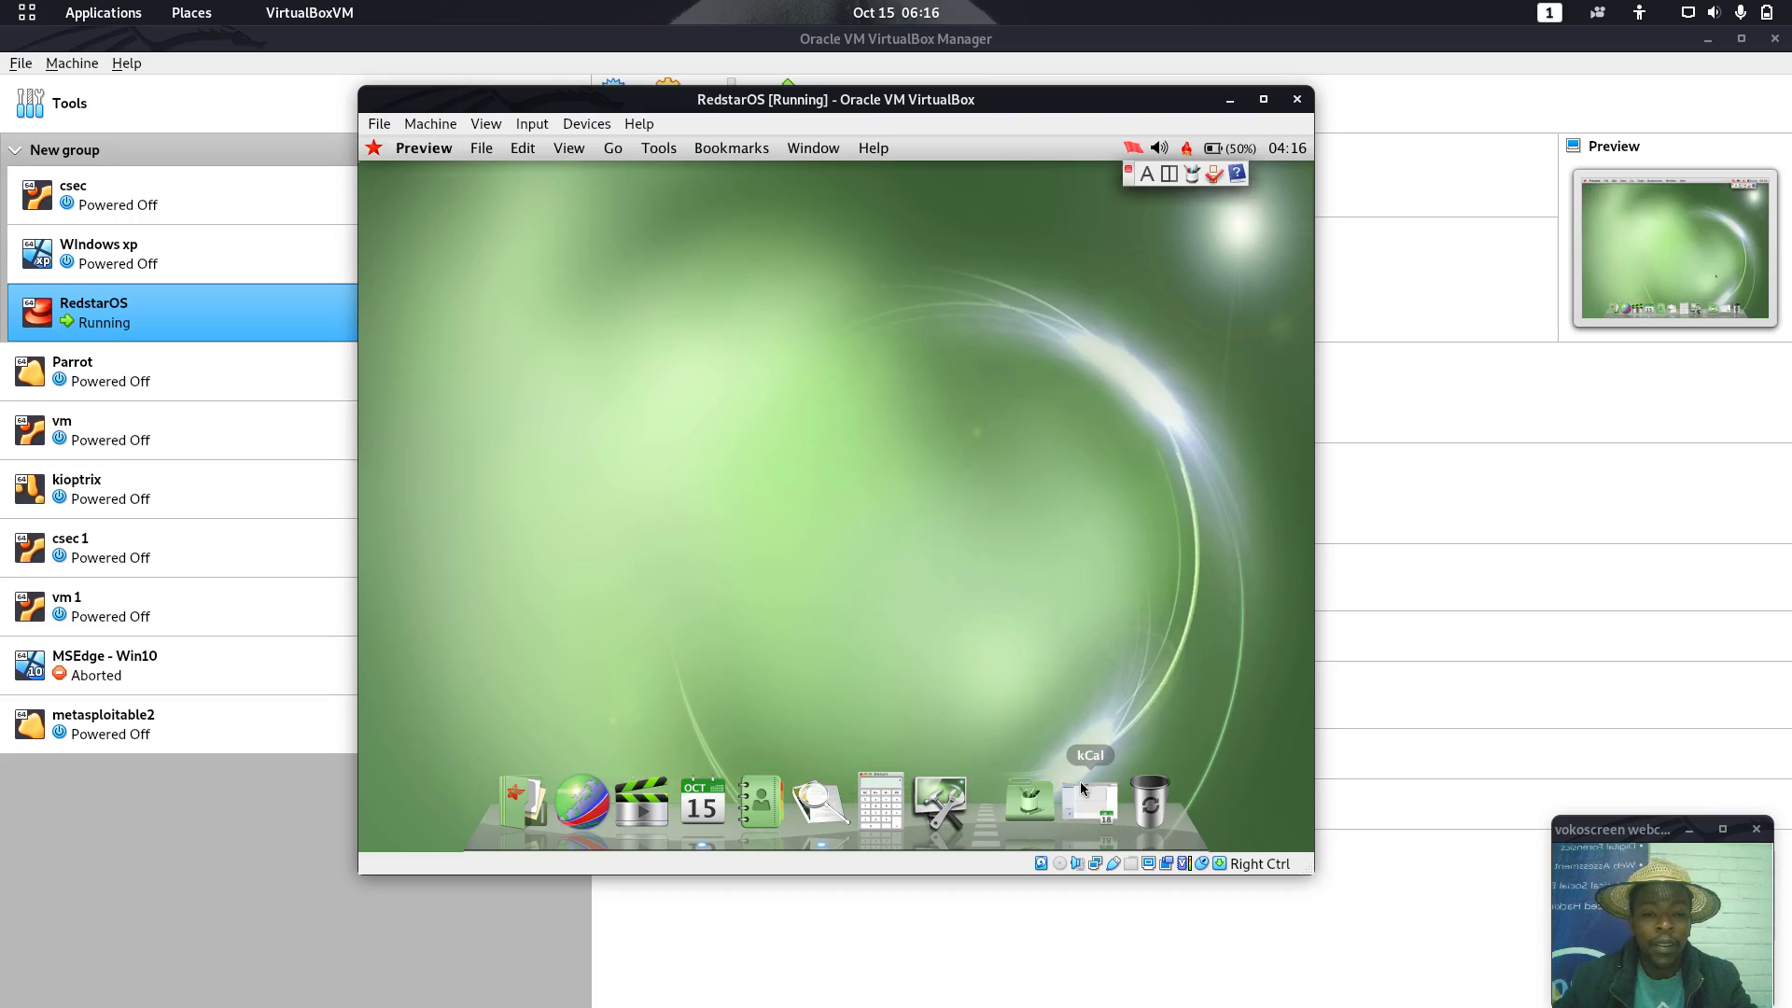
pyautogui.click(1090, 798)
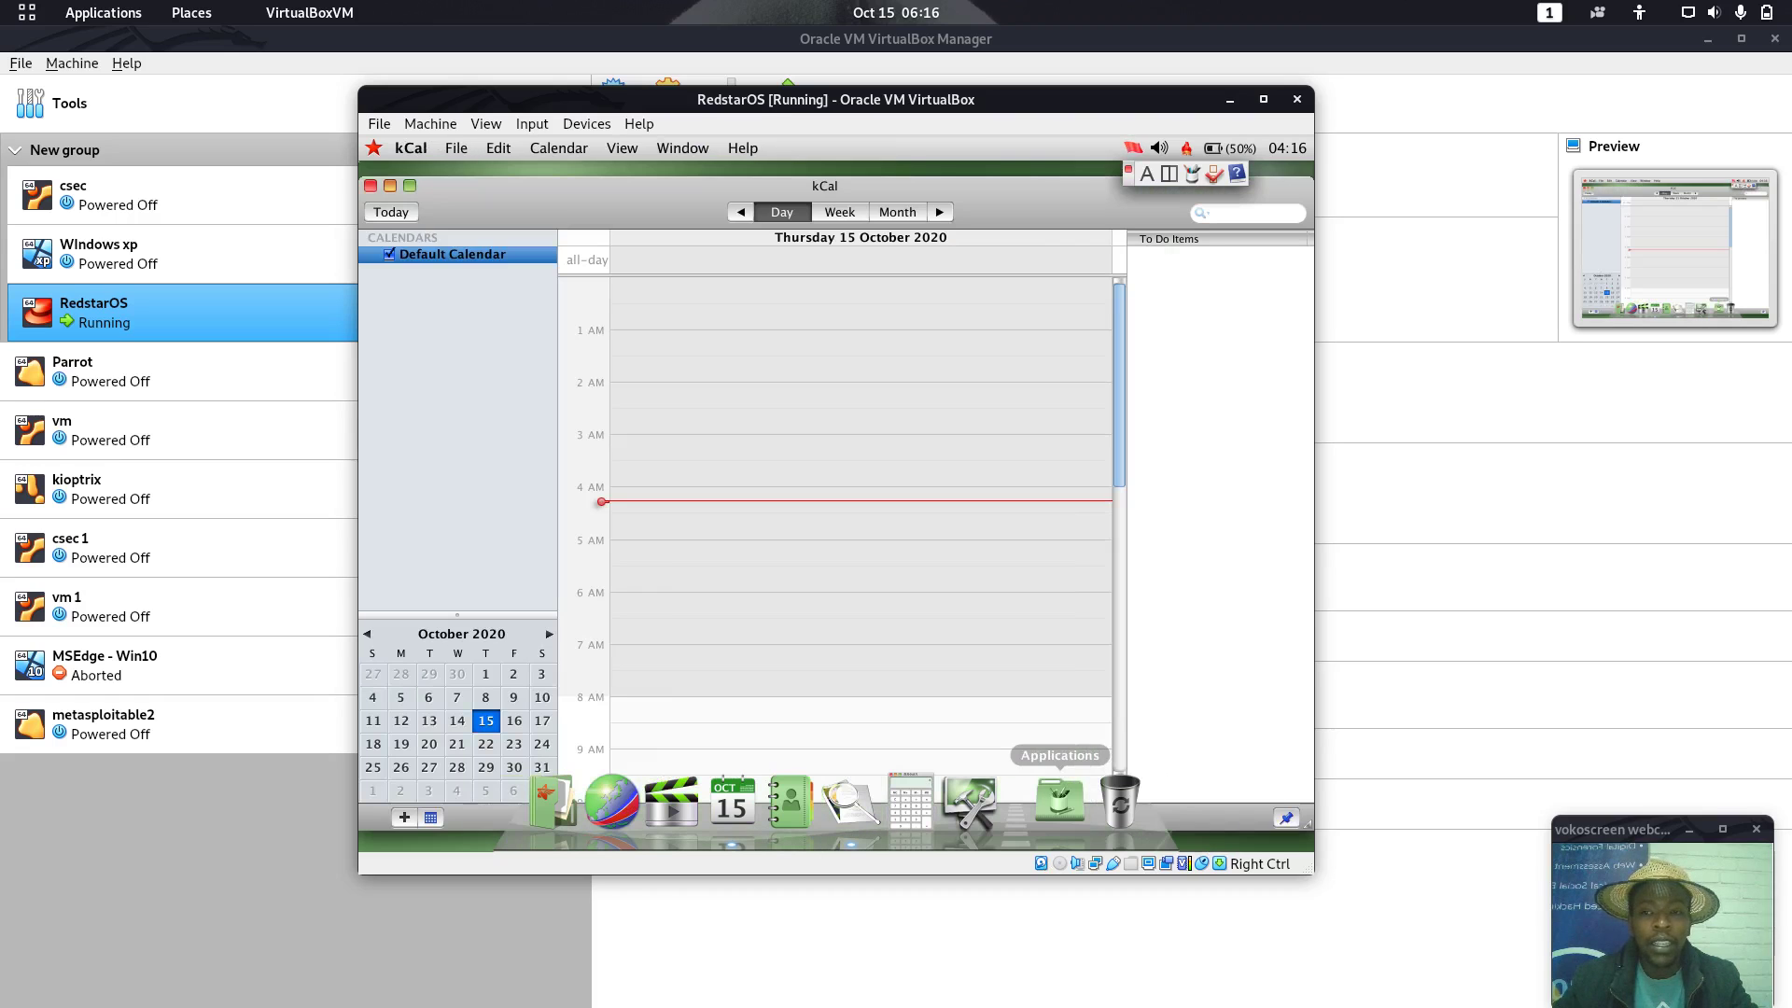
pyautogui.click(370, 186)
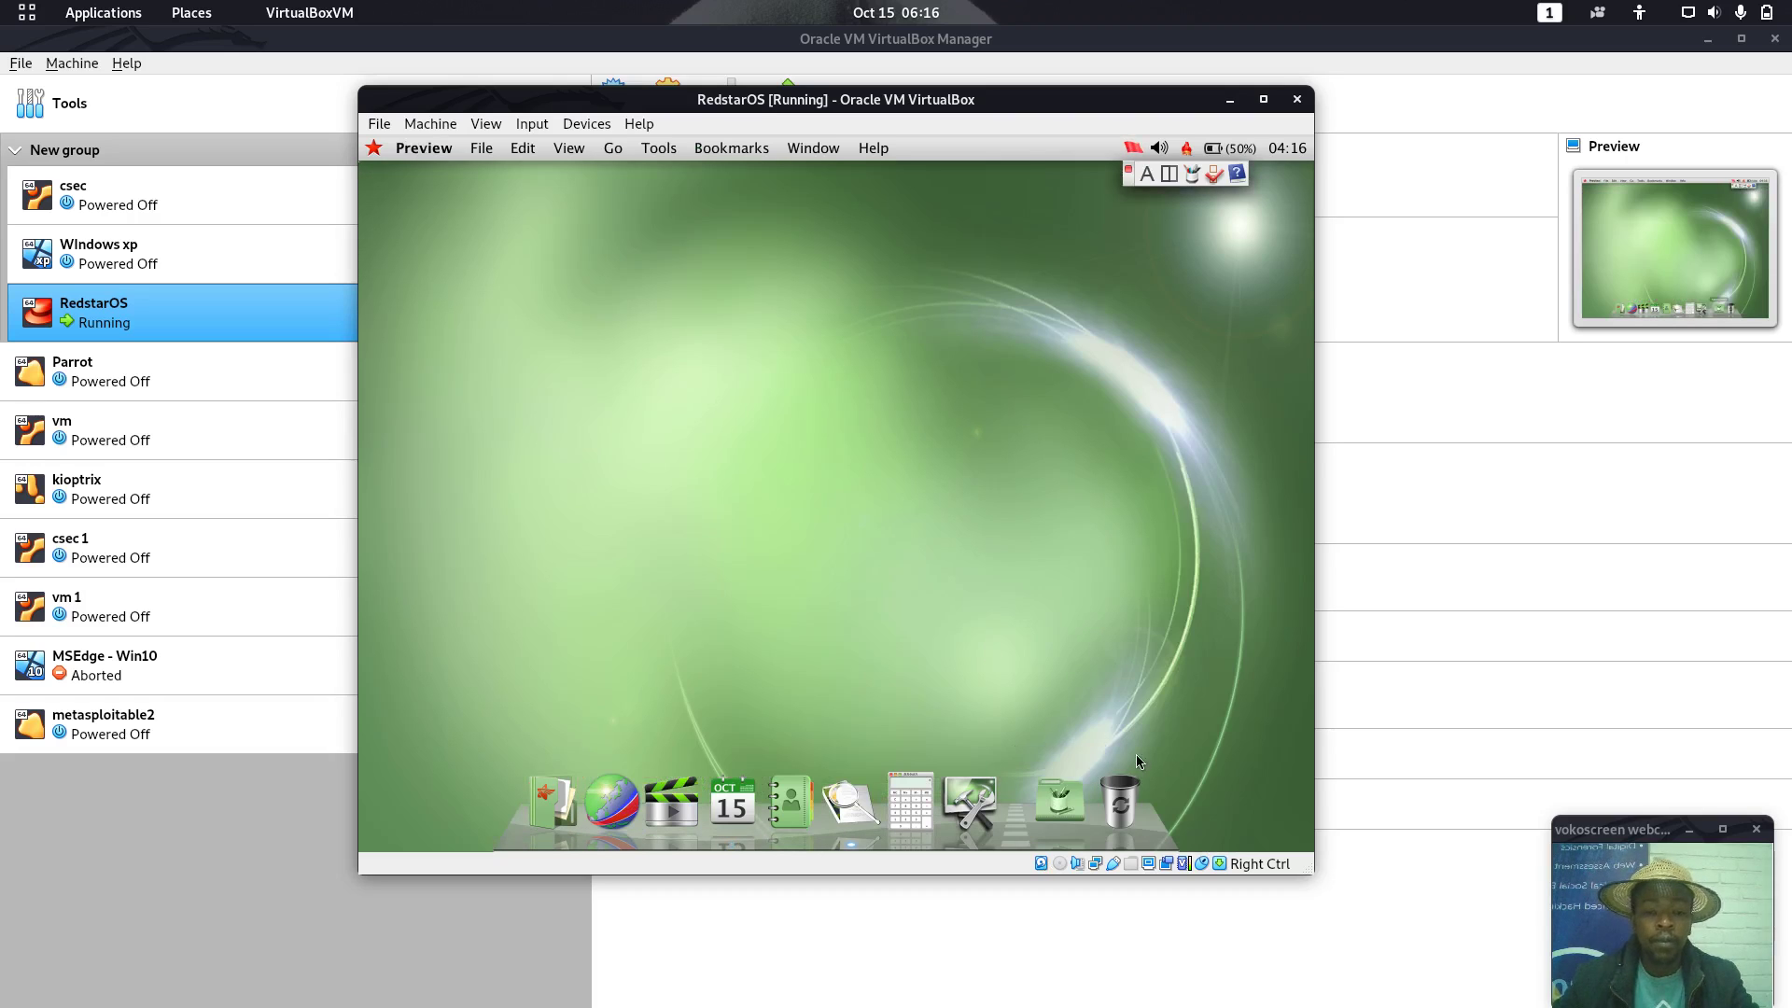
# Open the Applications stack's Utilities folder in KFinder to list its seven tools, including Activity Monitor and Bokem
pyautogui.click(1060, 801)
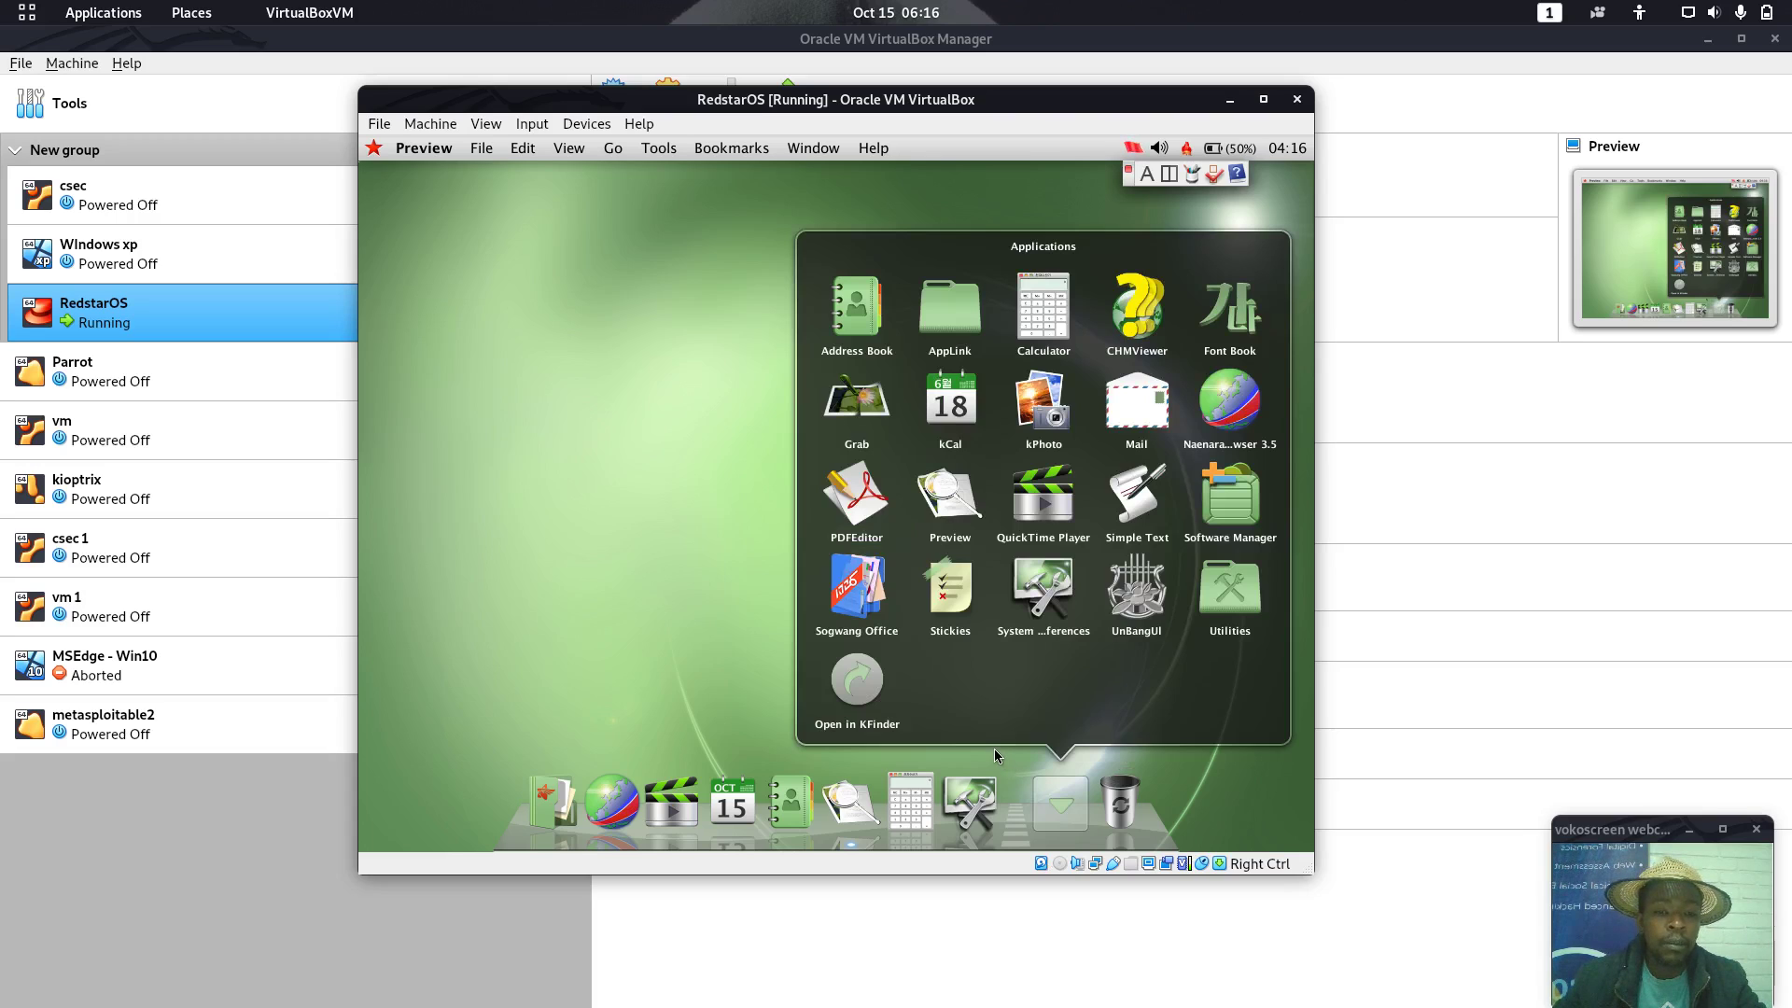
pyautogui.click(1230, 588)
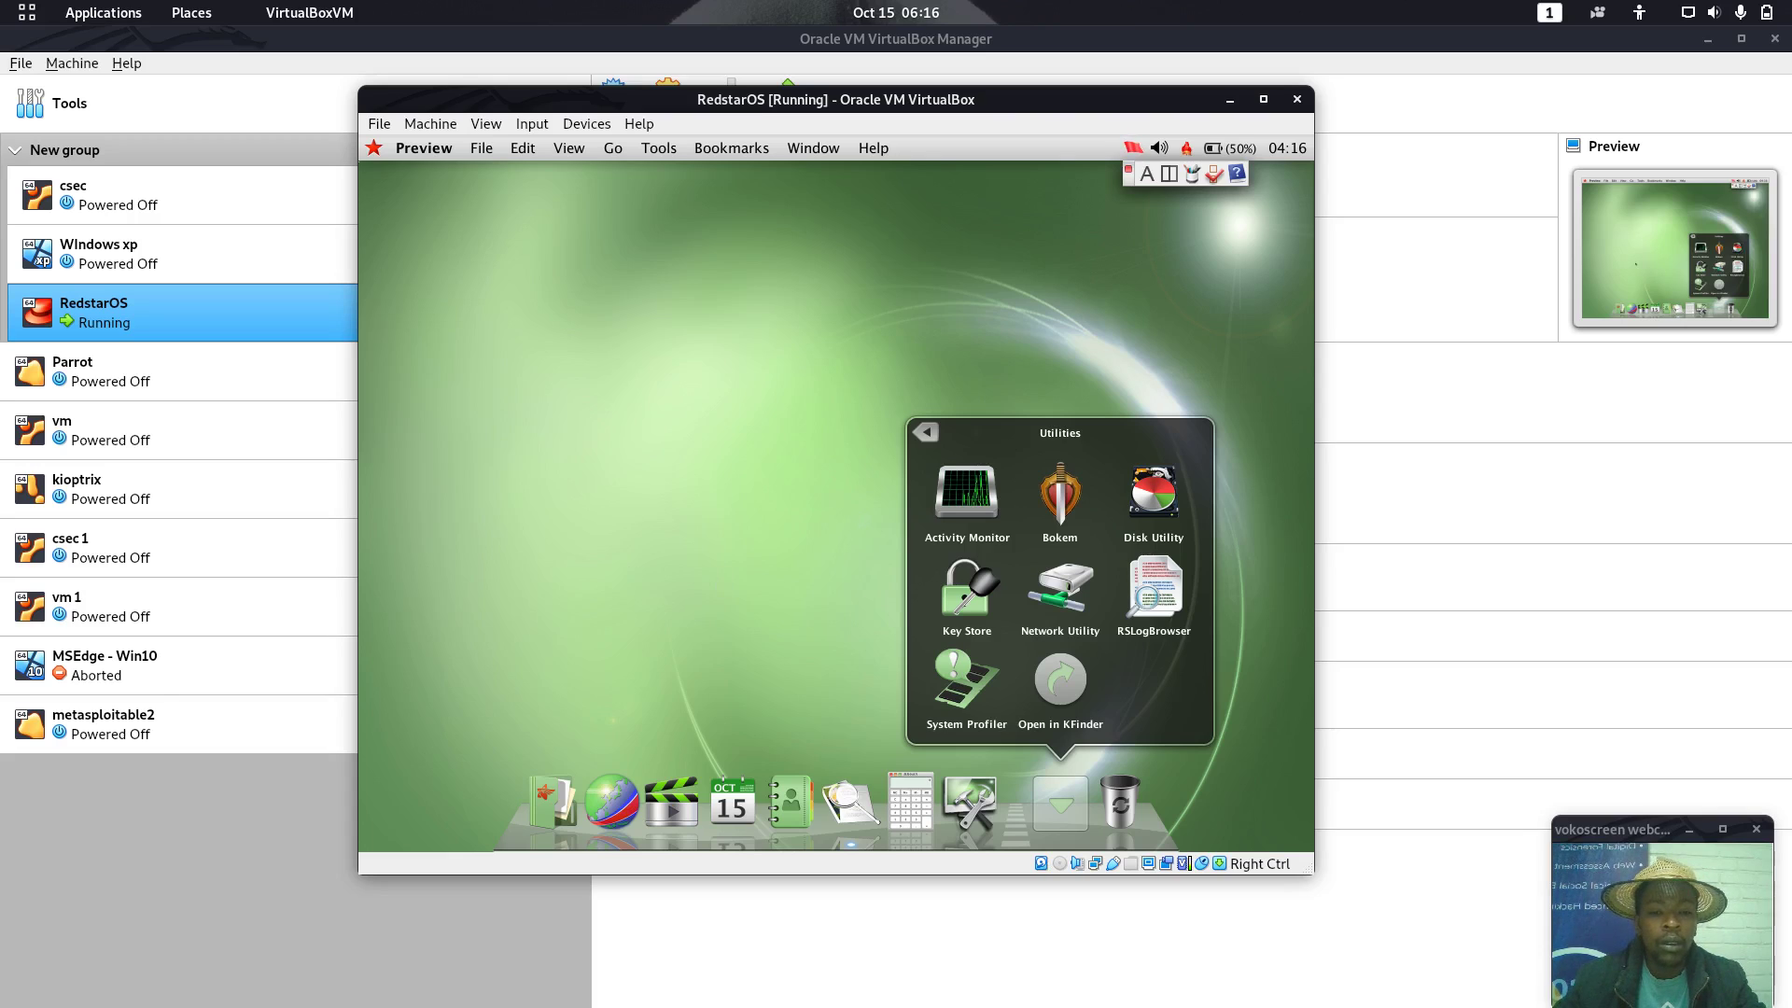
pyautogui.click(1060, 682)
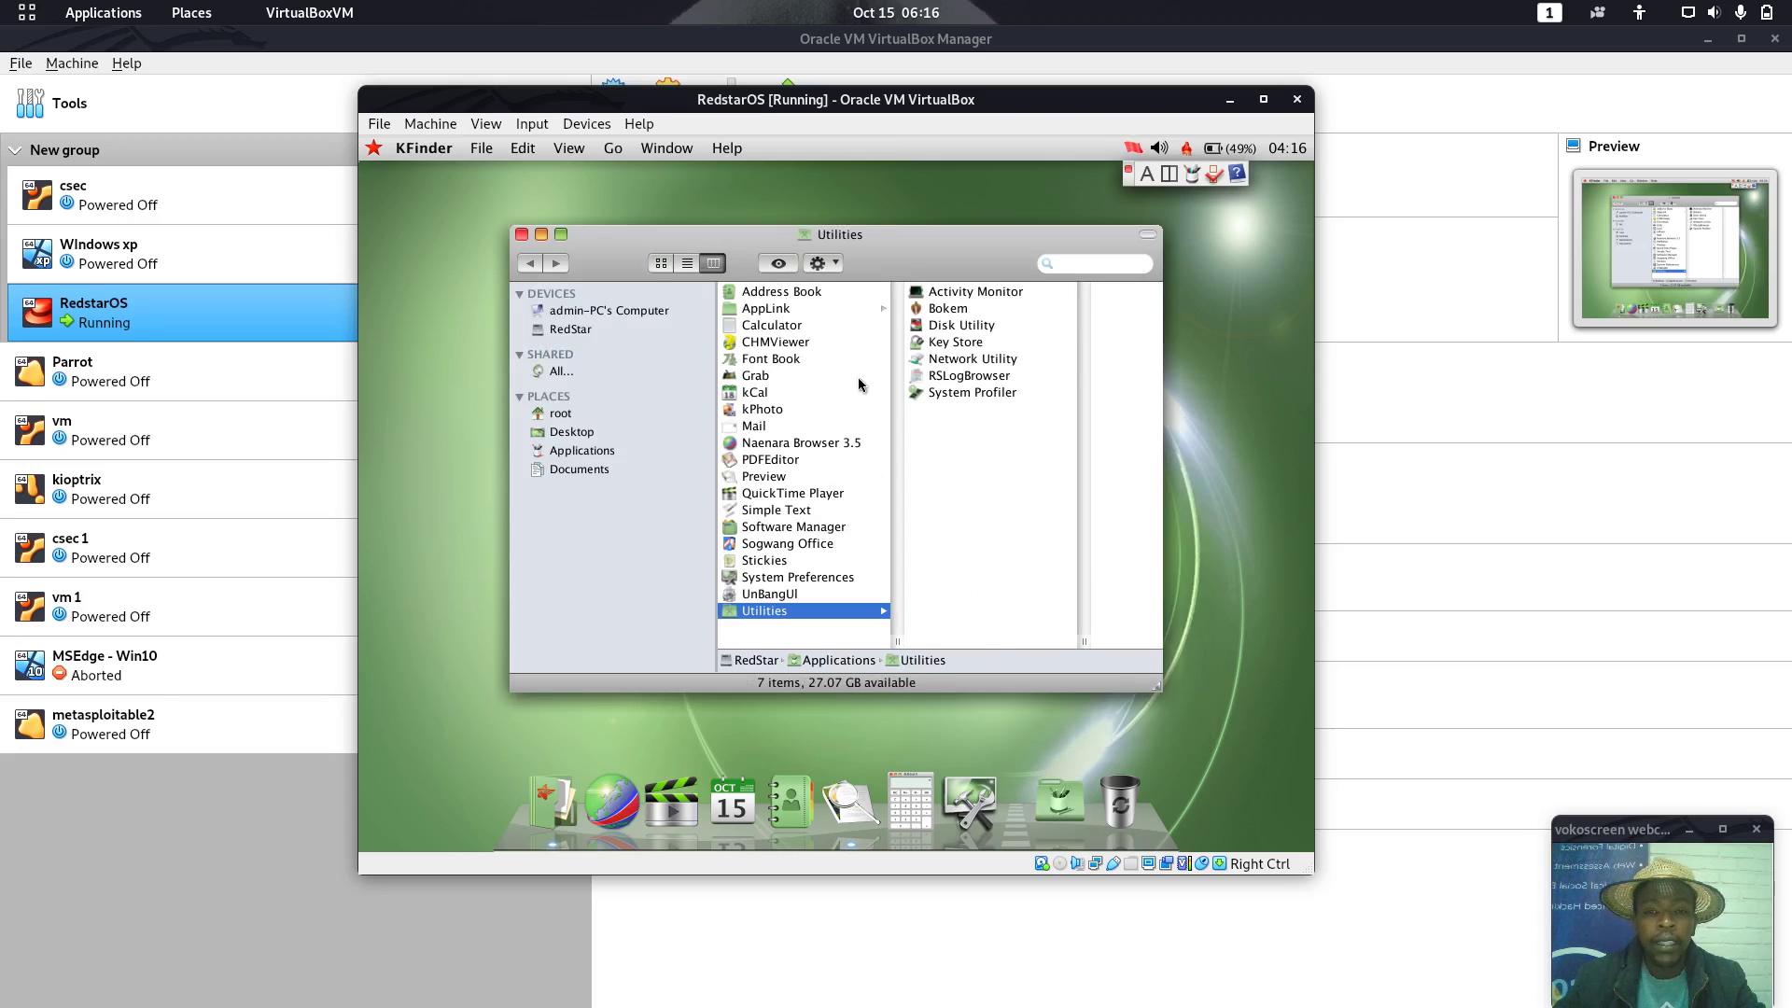
# Inspect the Software Manager, PDFEditor and Mail details in KFinder, opening Mail's full info sheet
pyautogui.moveTo(896, 233); pyautogui.dragTo(887, 169)
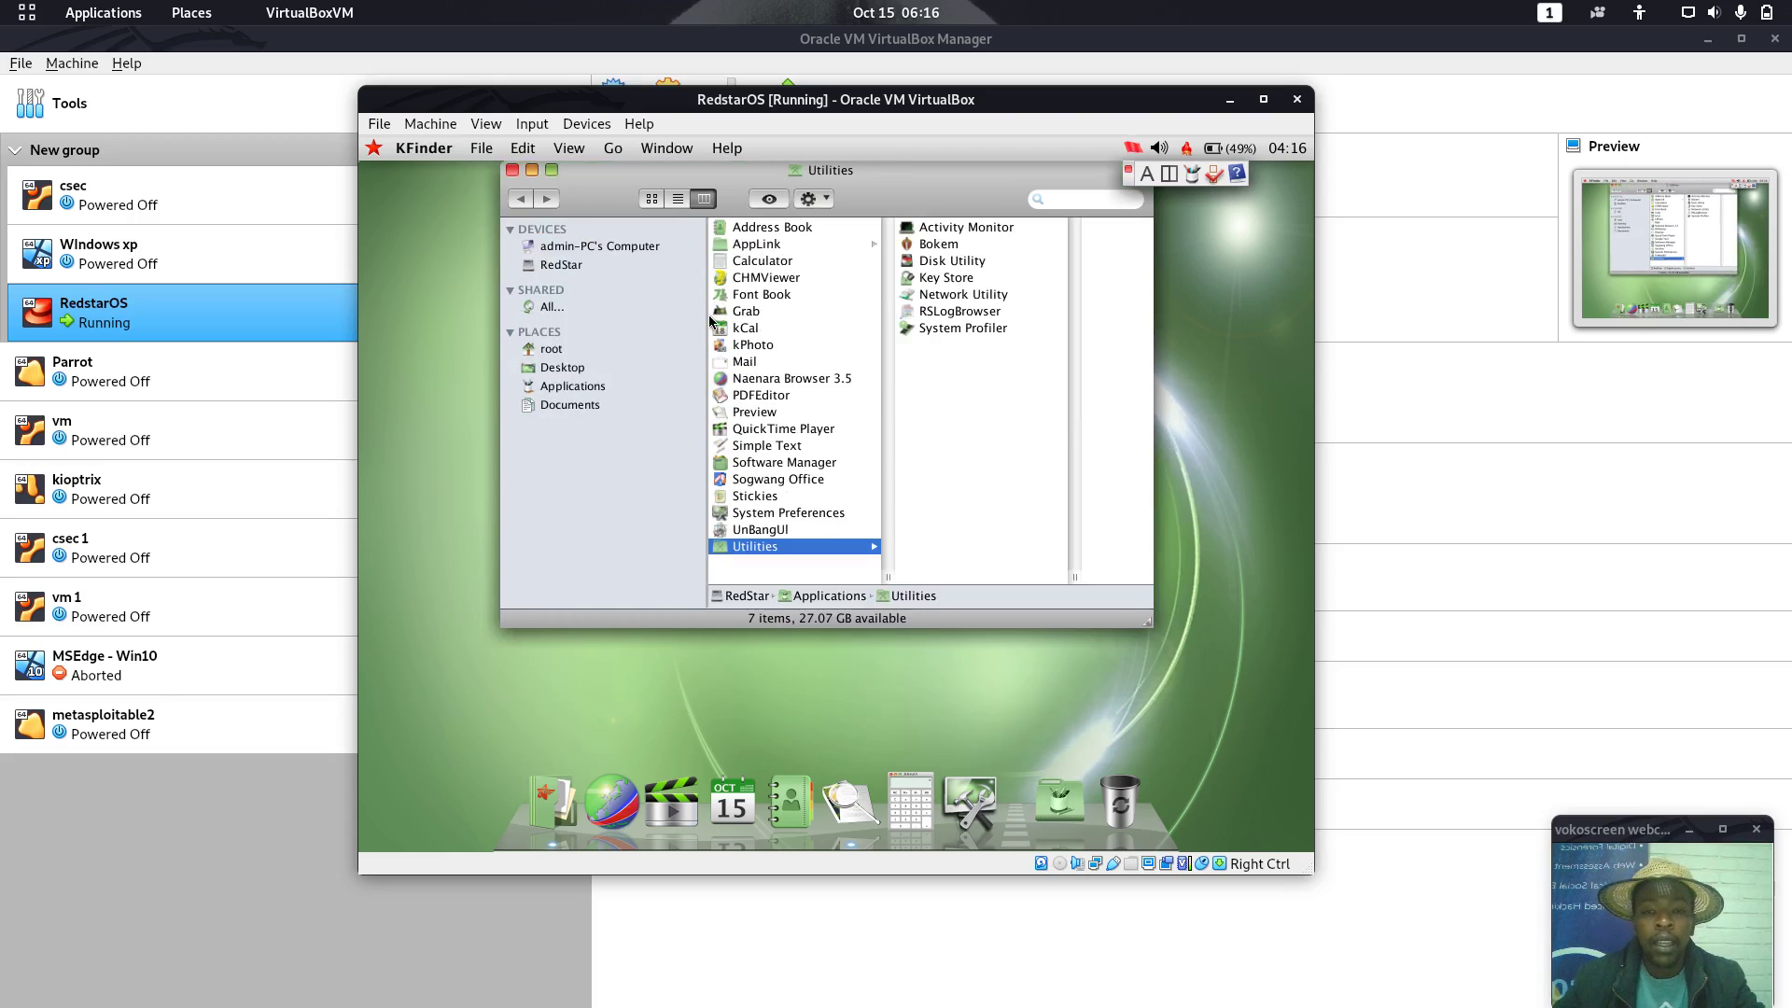
pyautogui.click(798, 463)
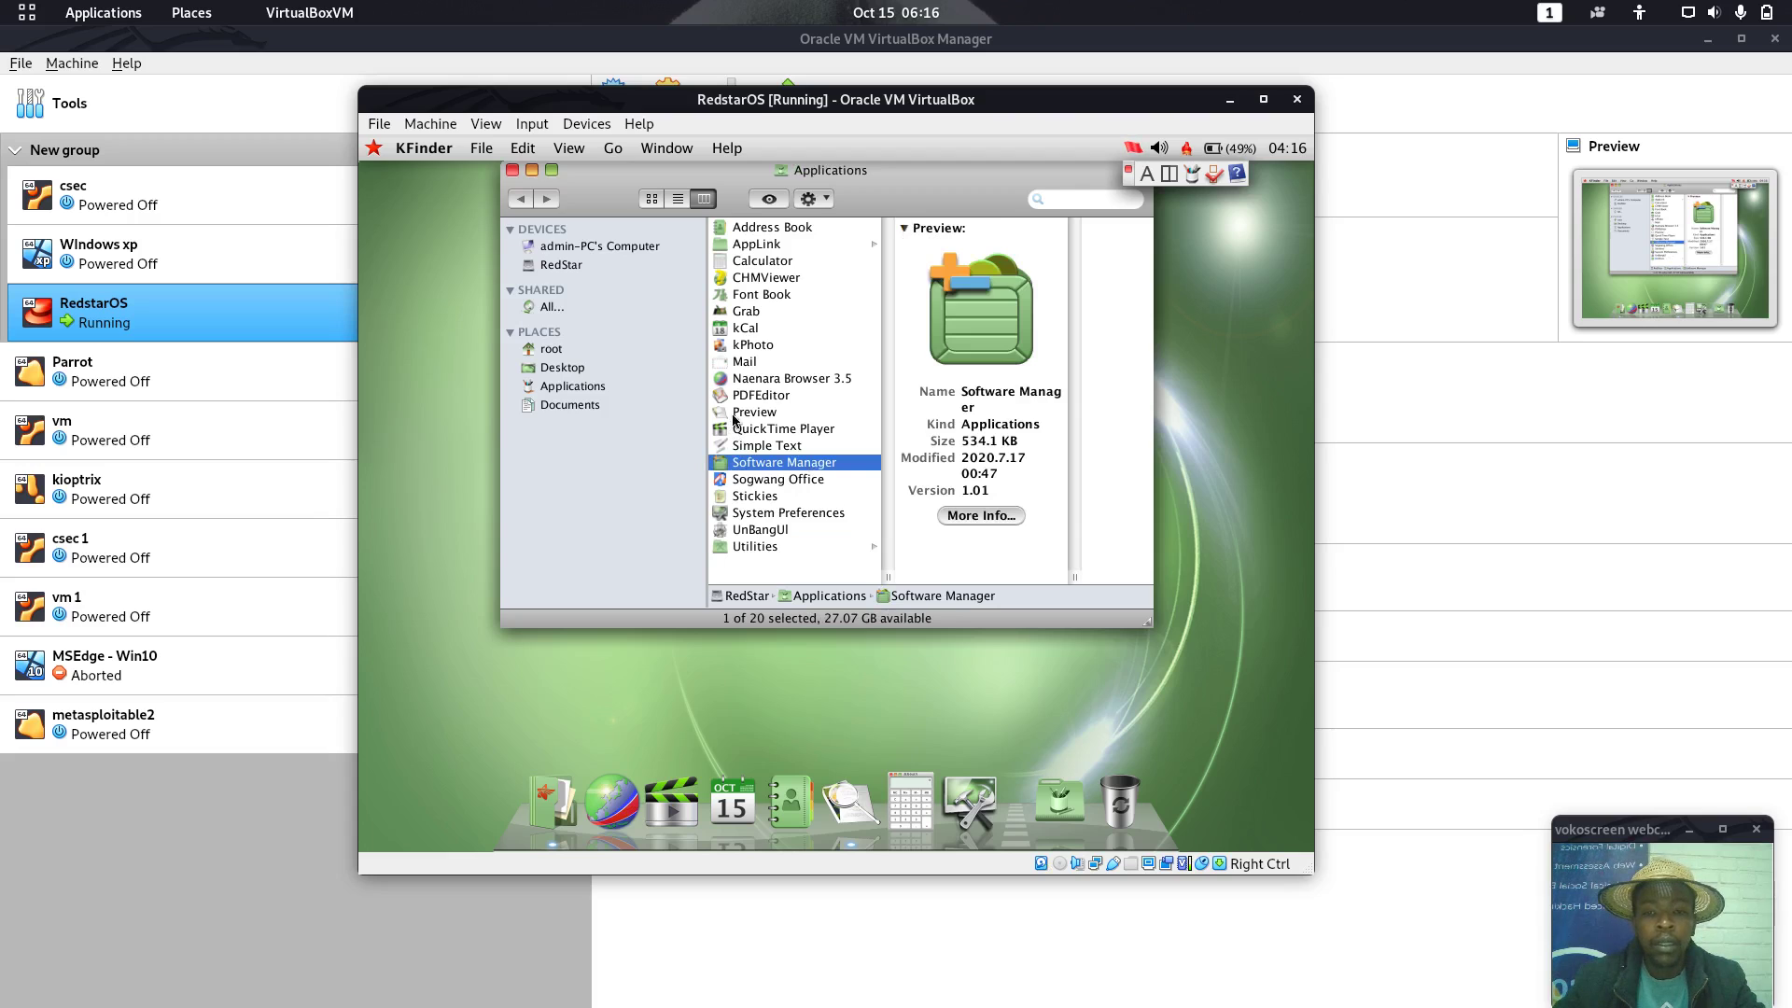
pyautogui.click(759, 396)
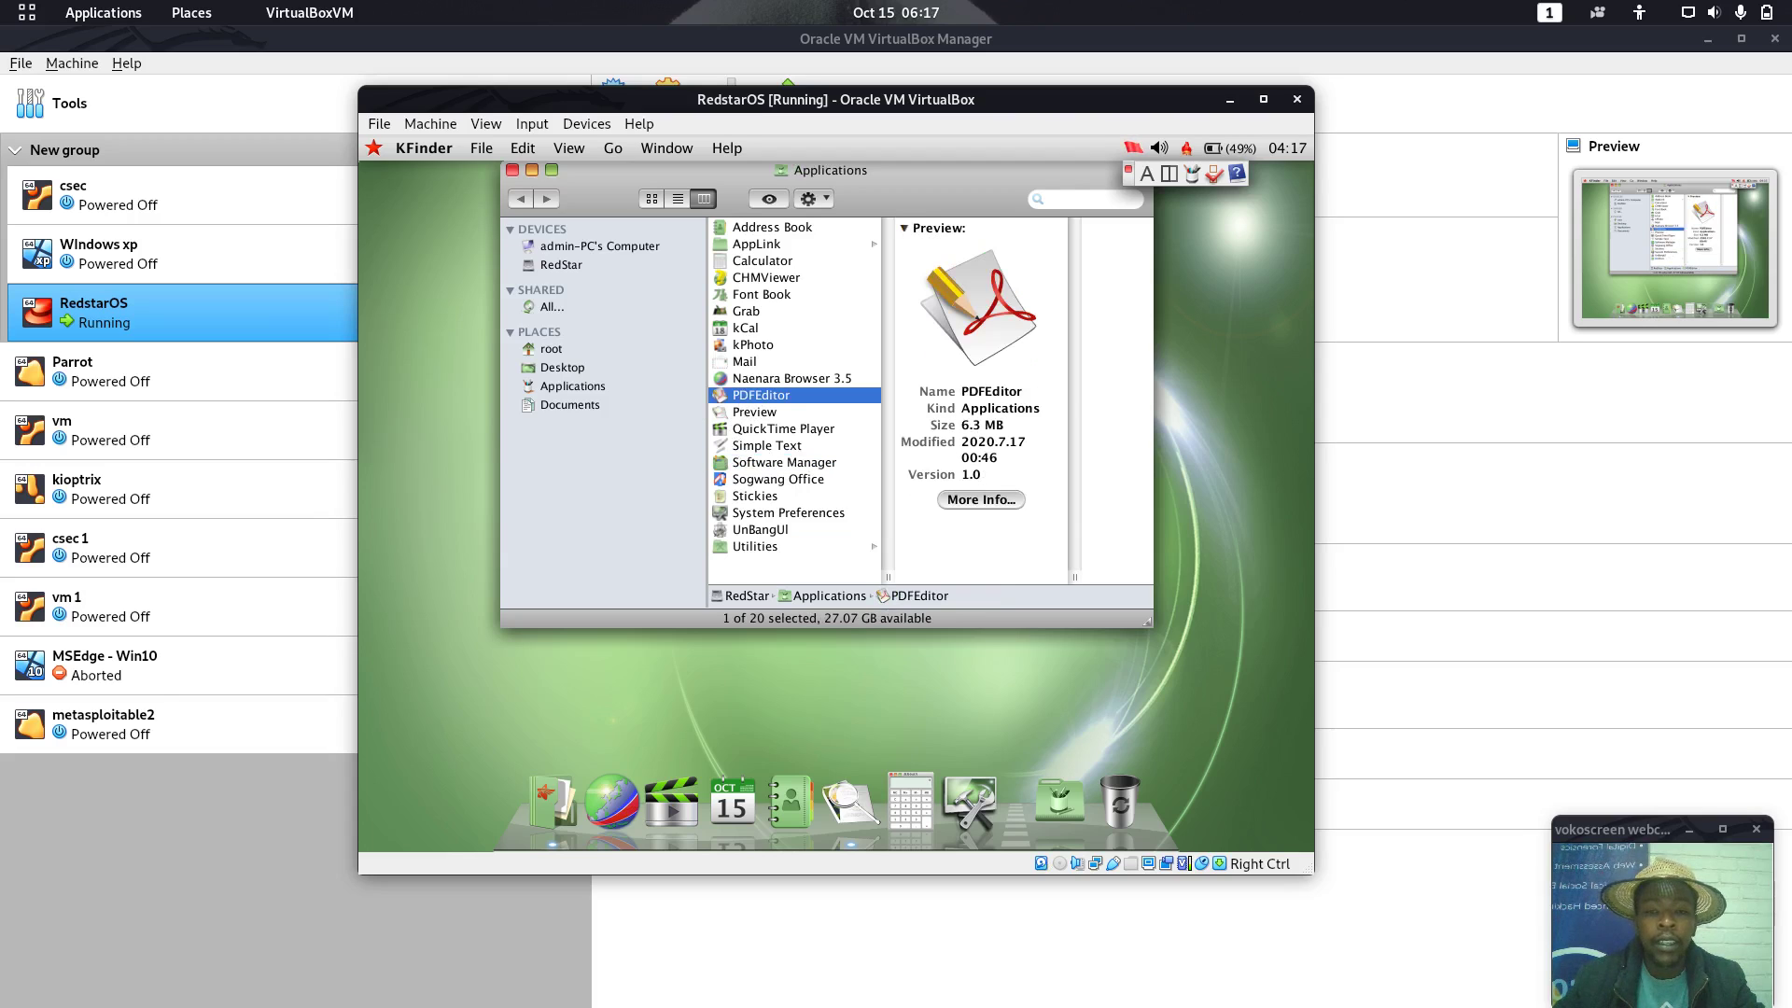
pyautogui.click(740, 362)
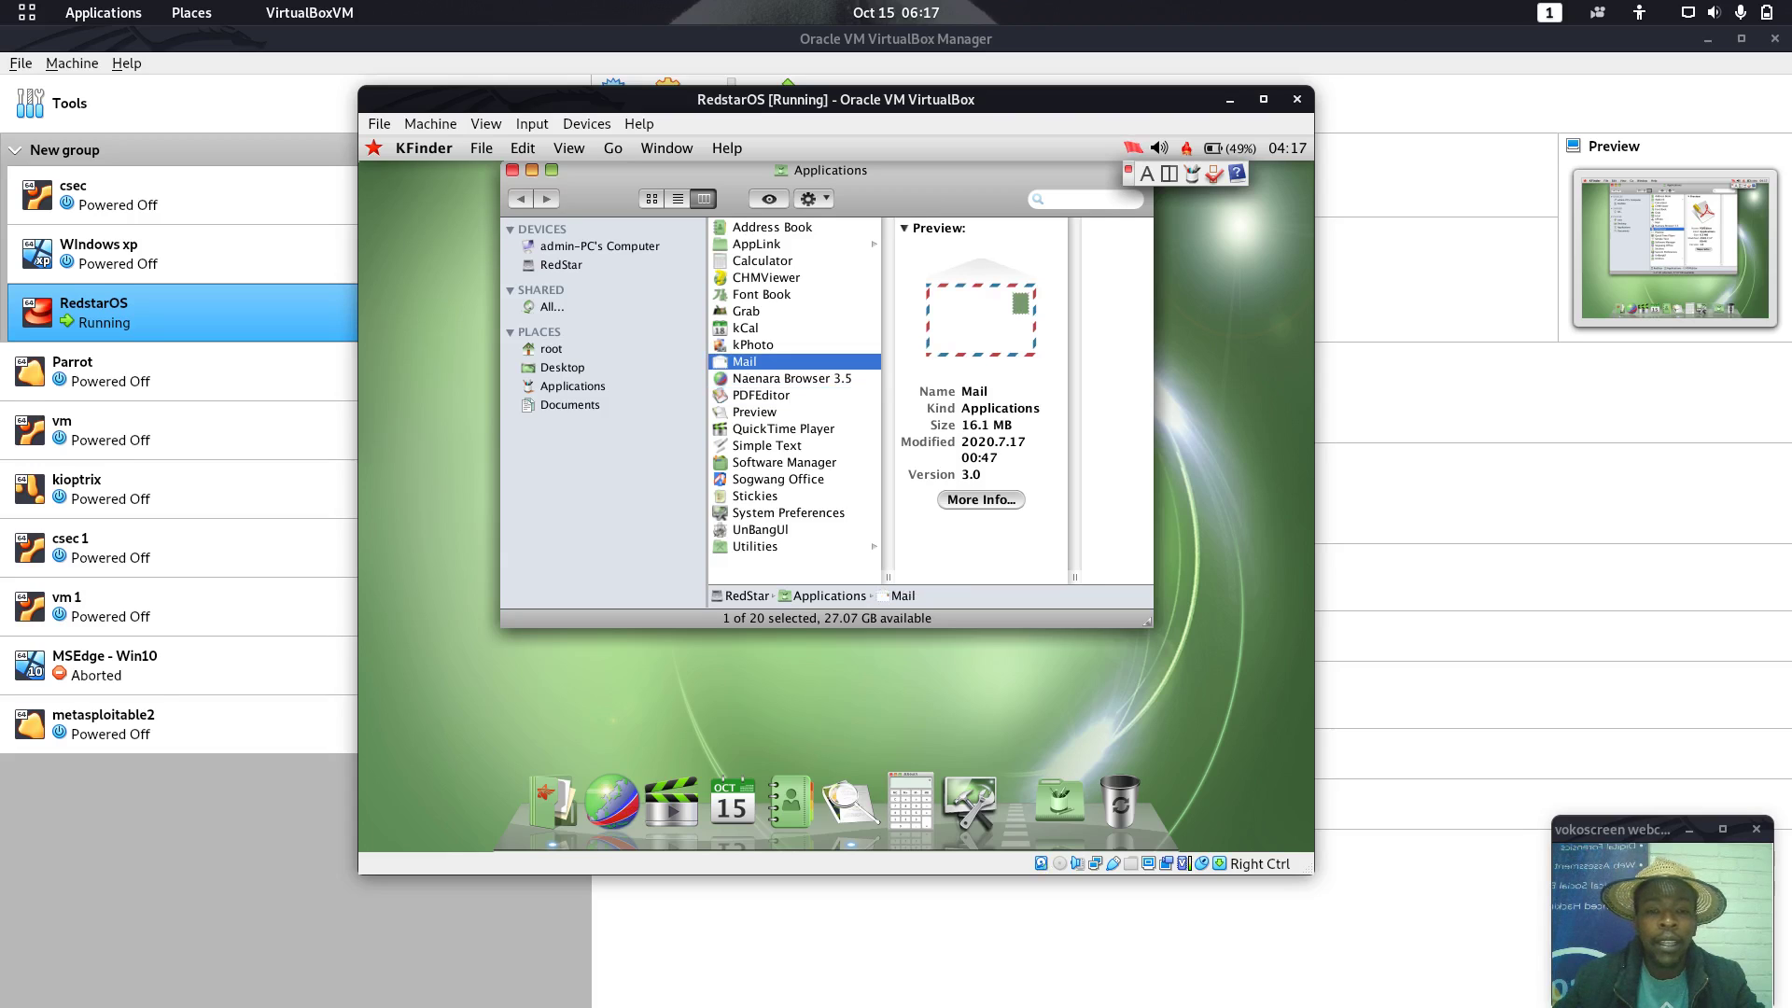
pyautogui.click(981, 499)
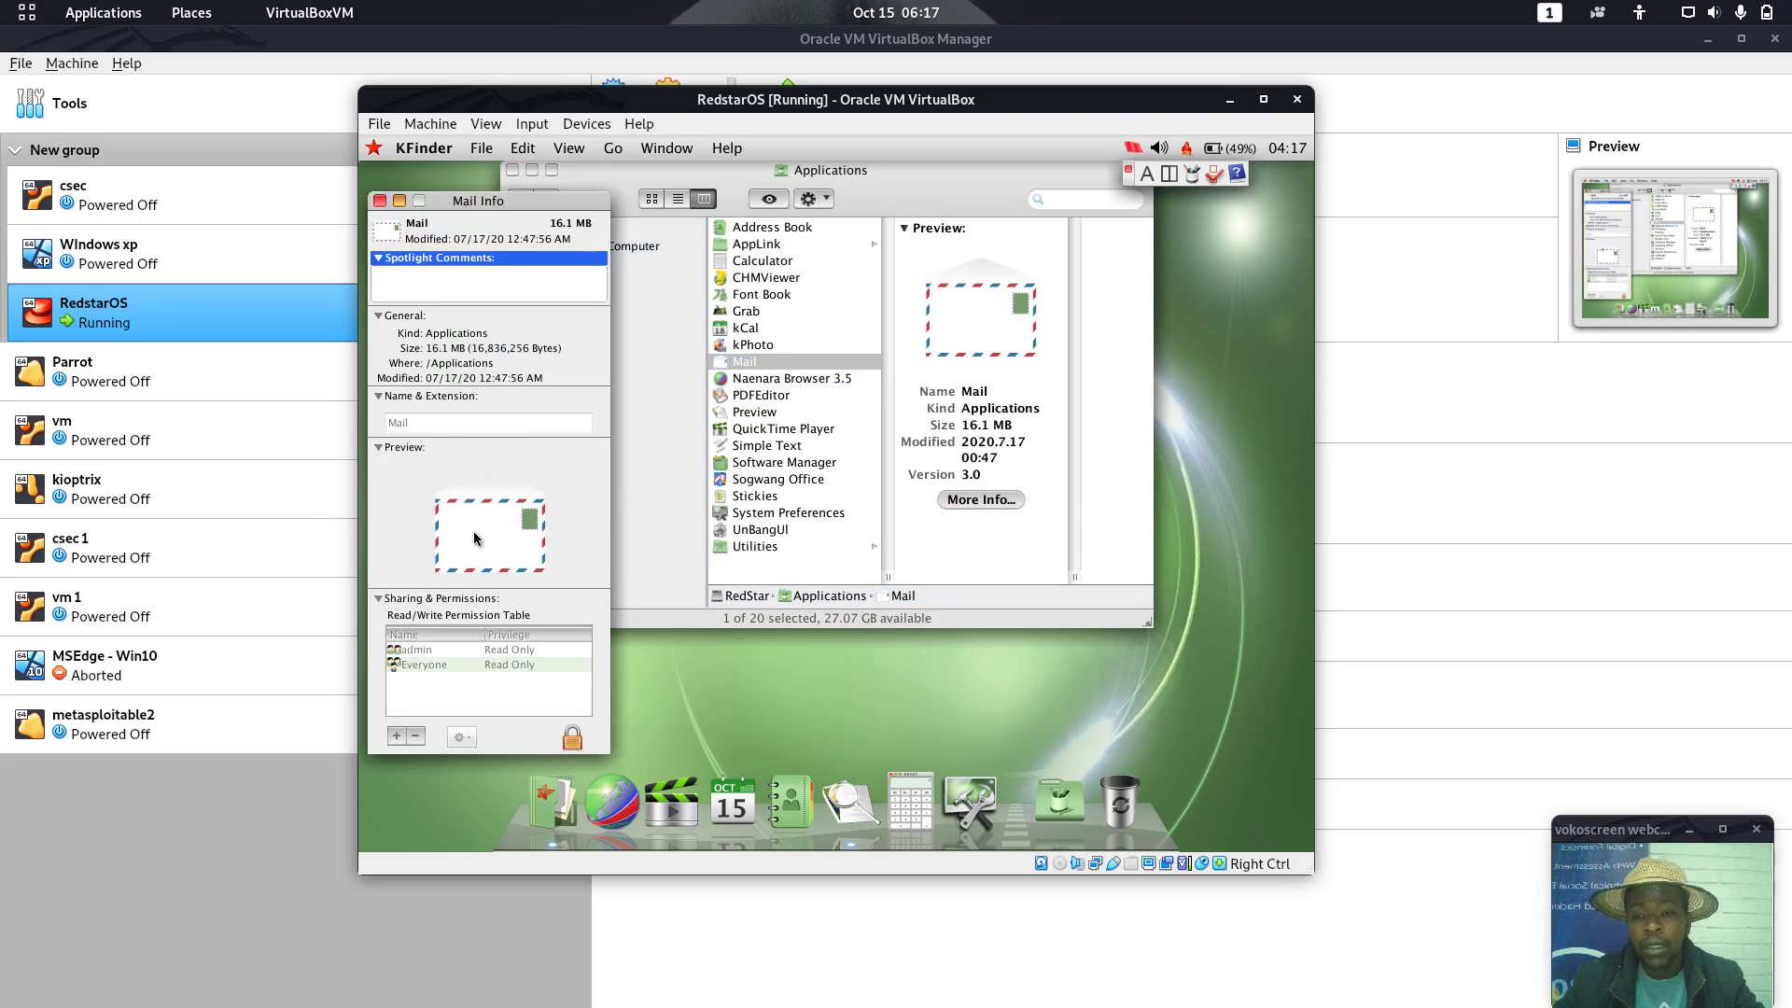
# Close the Mail info window, look inside the AppLink folder, then close KFinder
pyautogui.click(380, 201)
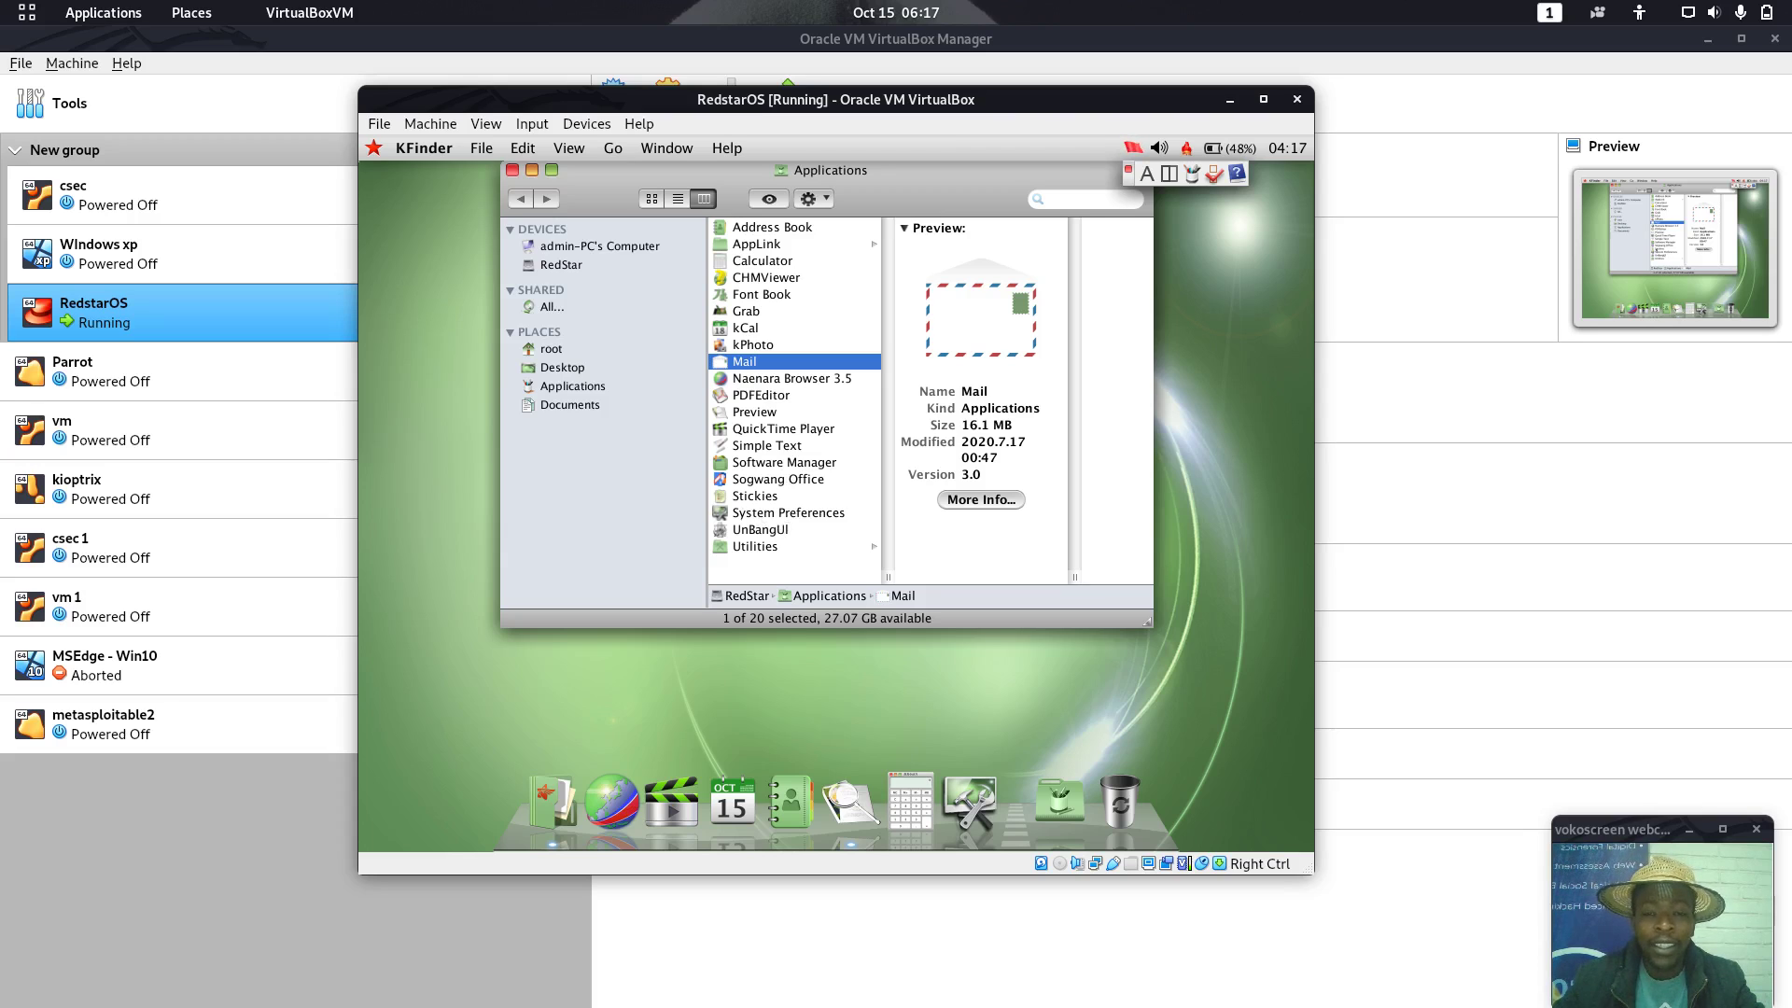
pyautogui.click(773, 244)
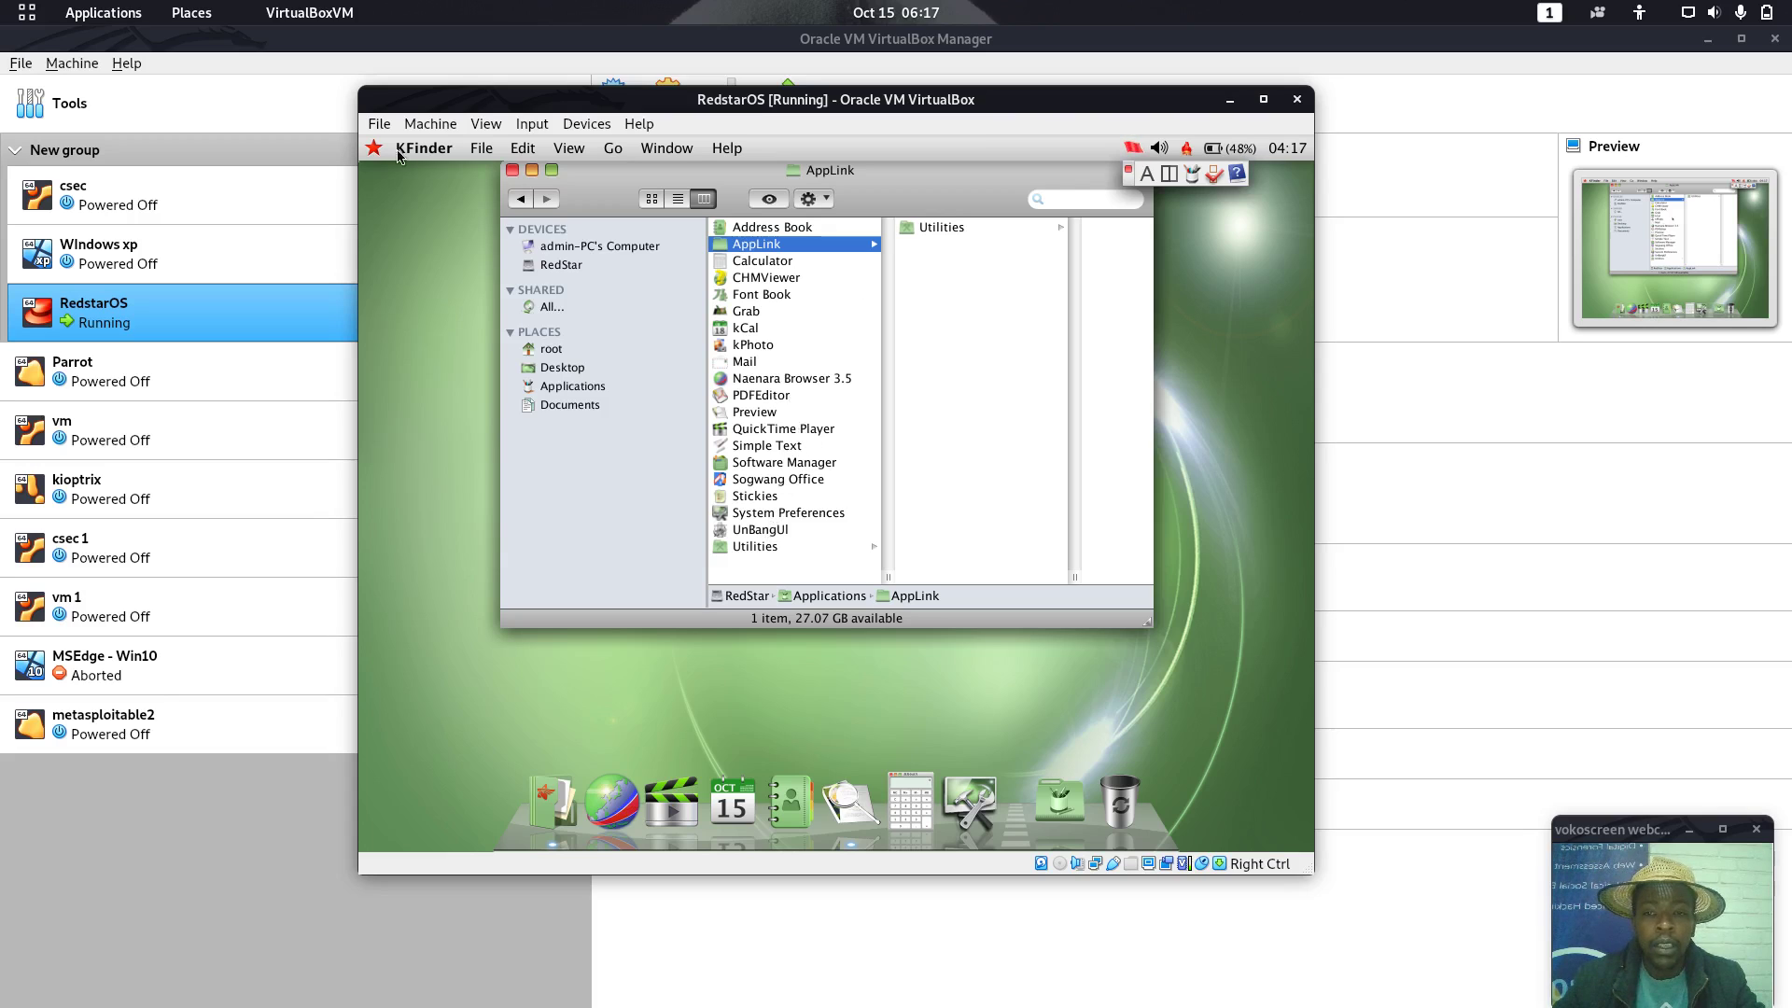
pyautogui.click(511, 170)
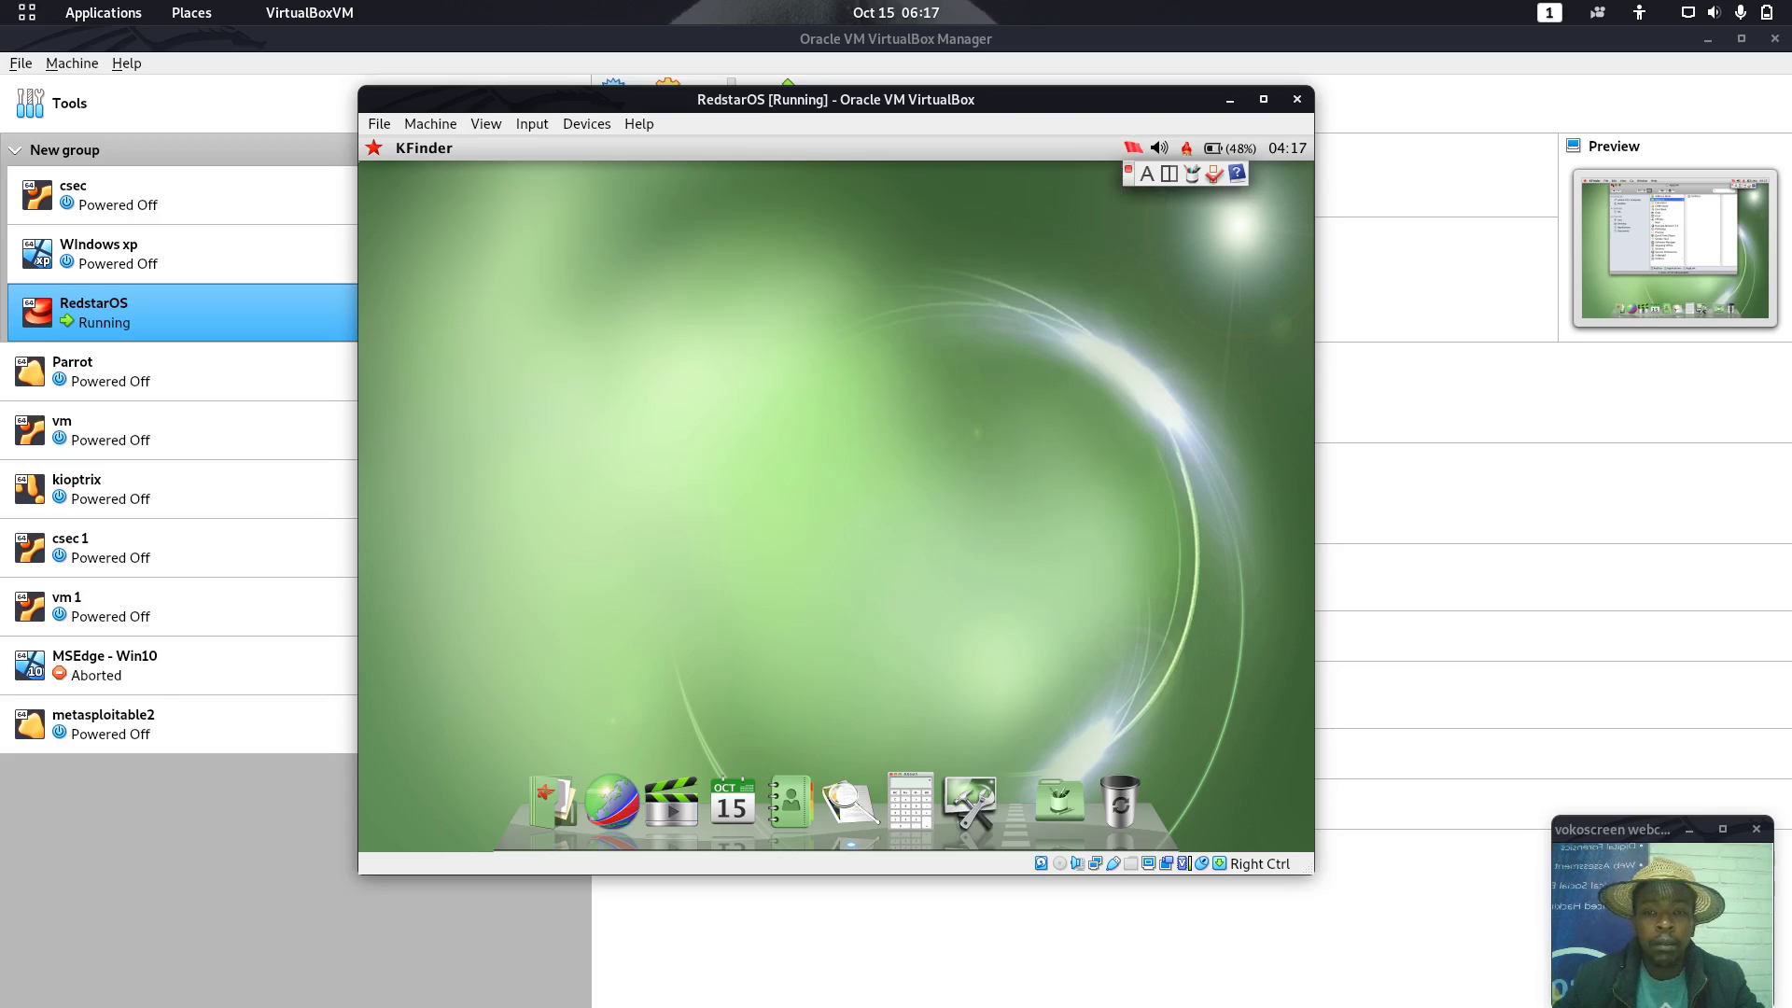
# Briefly view the Applications folder in KFinder and close it, then launch Mail from the Applications stack
pyautogui.click(1062, 795)
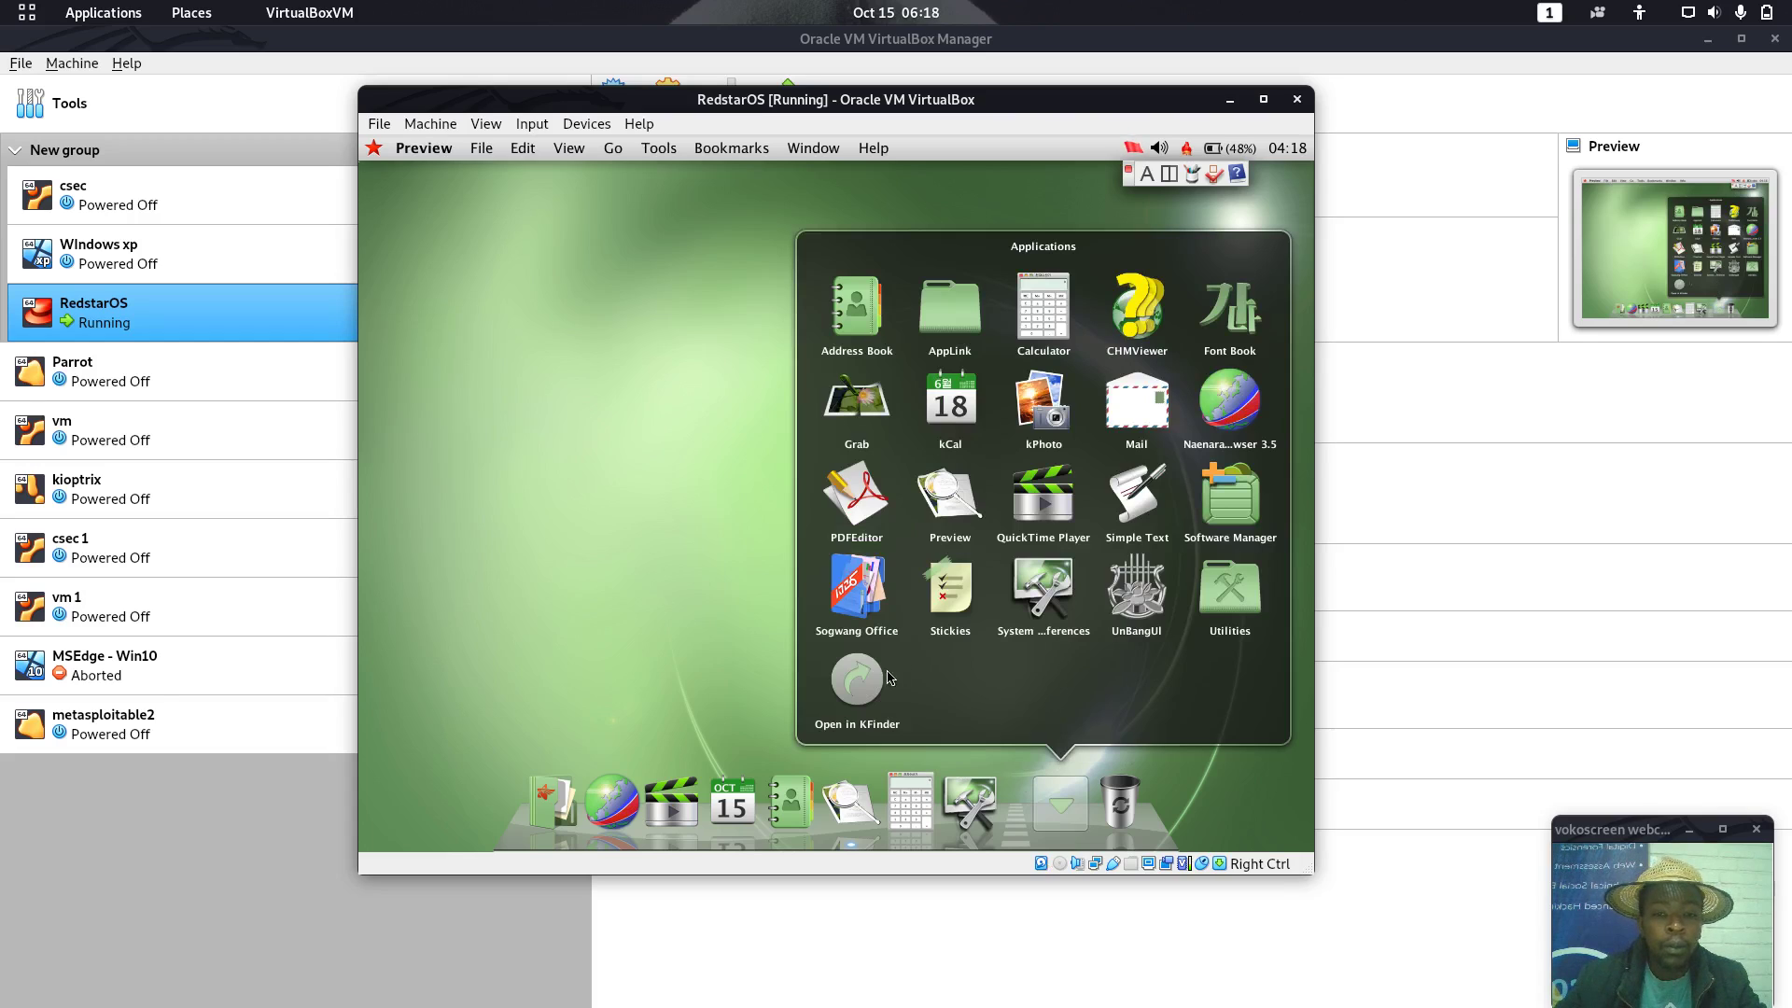
pyautogui.click(859, 685)
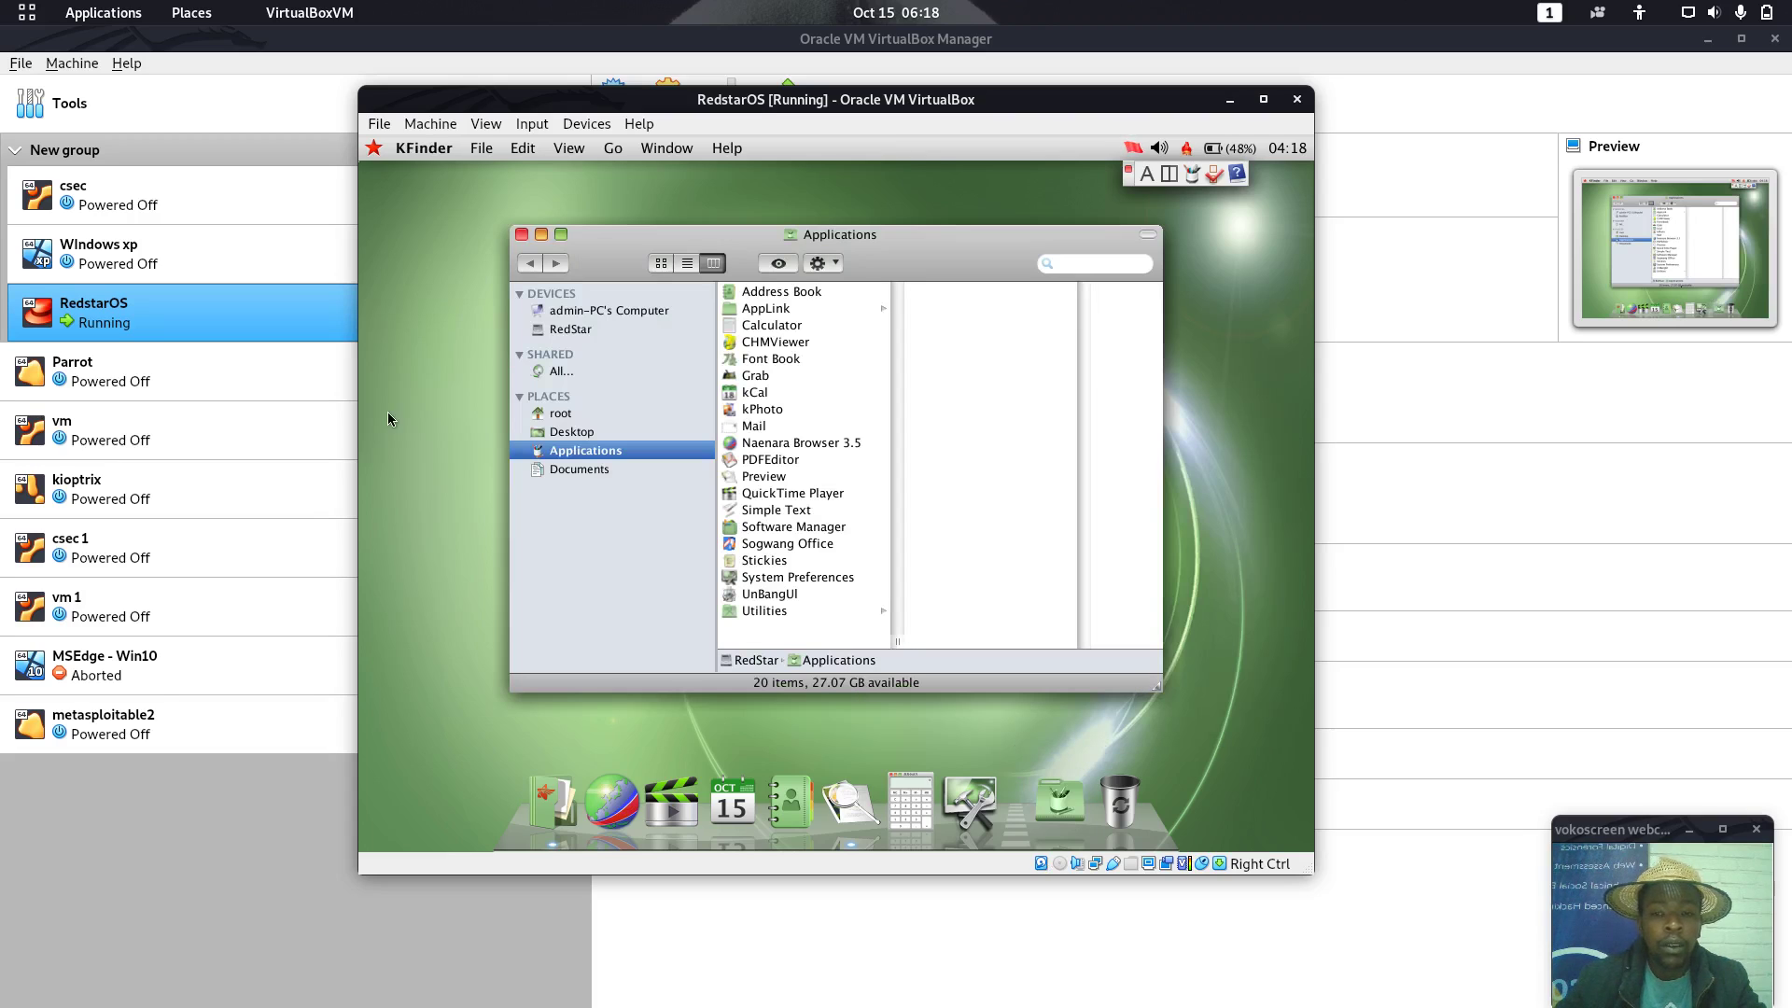
pyautogui.click(524, 238)
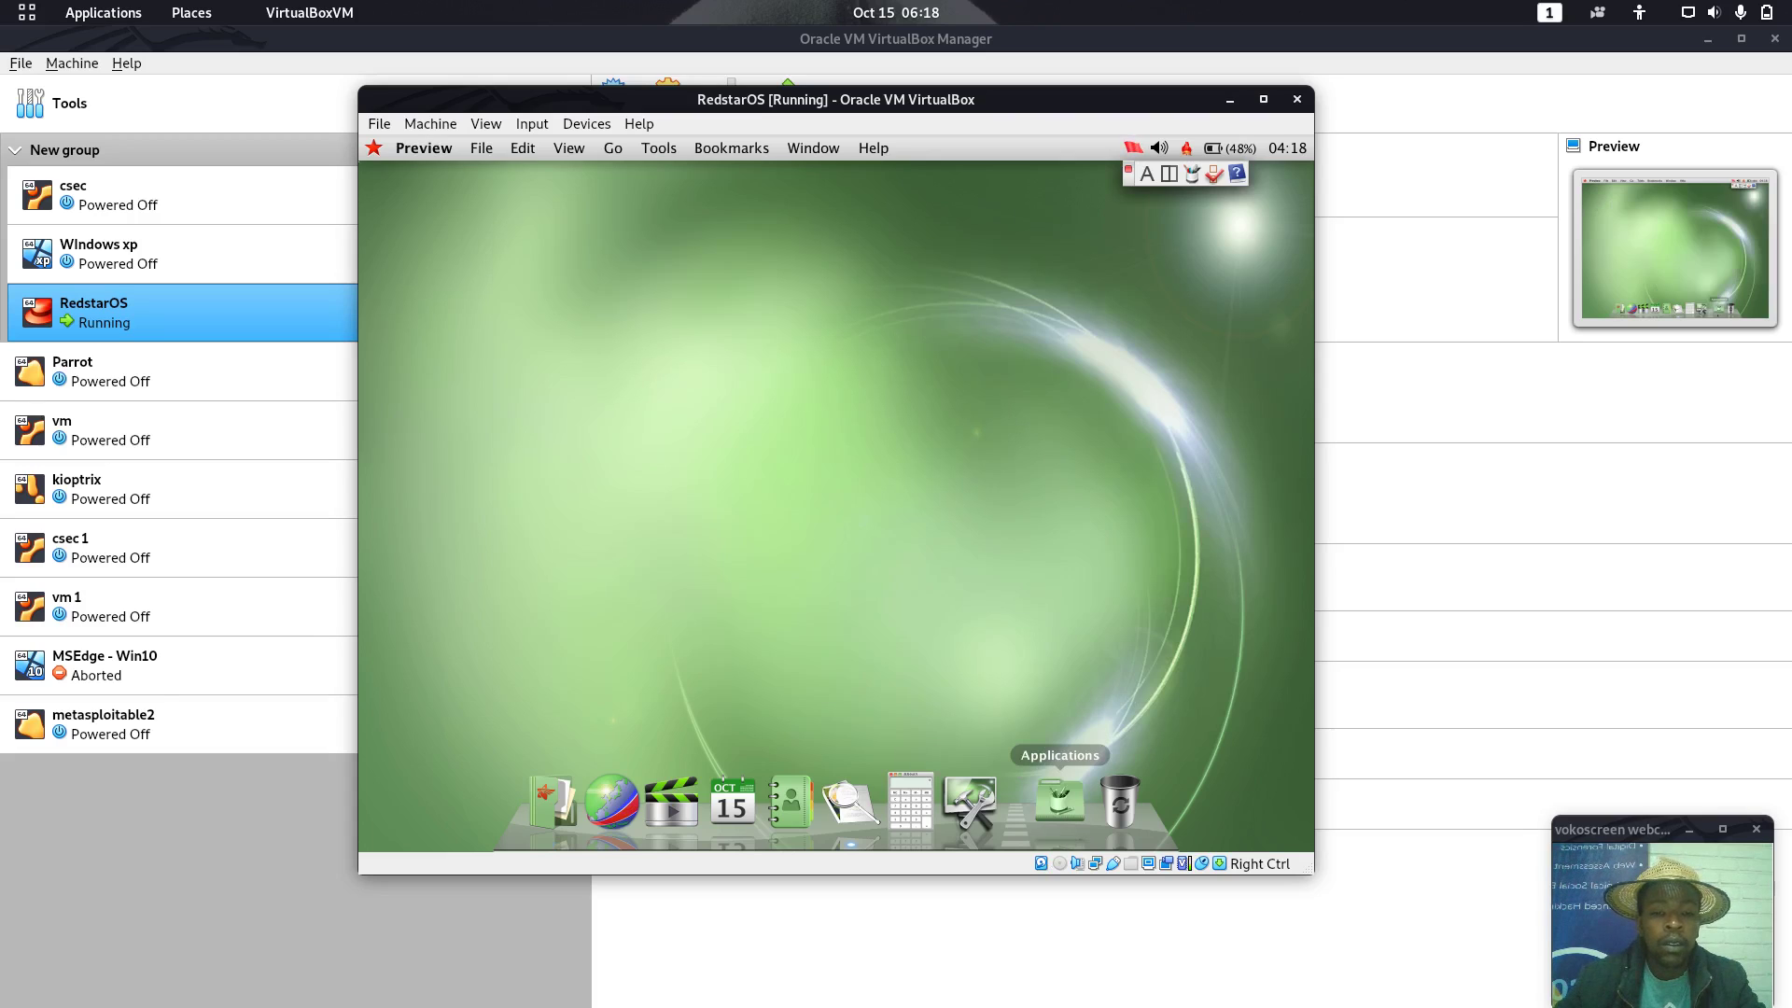
pyautogui.click(1059, 801)
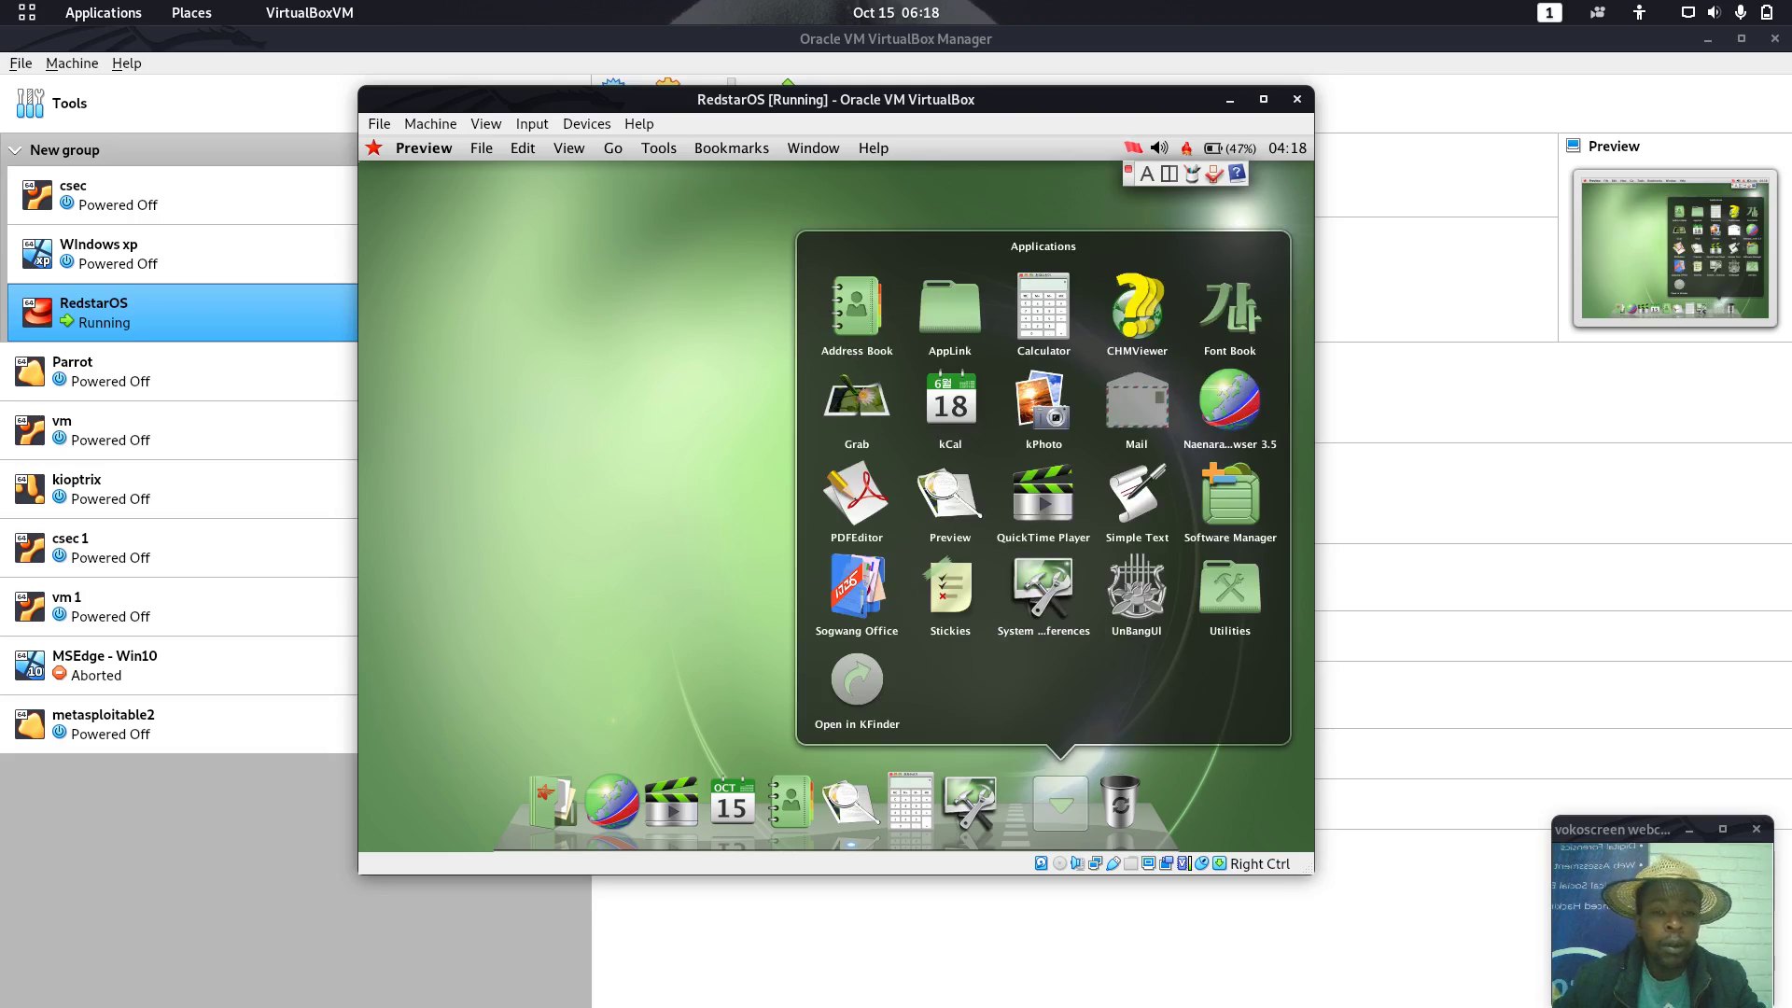
pyautogui.click(1059, 801)
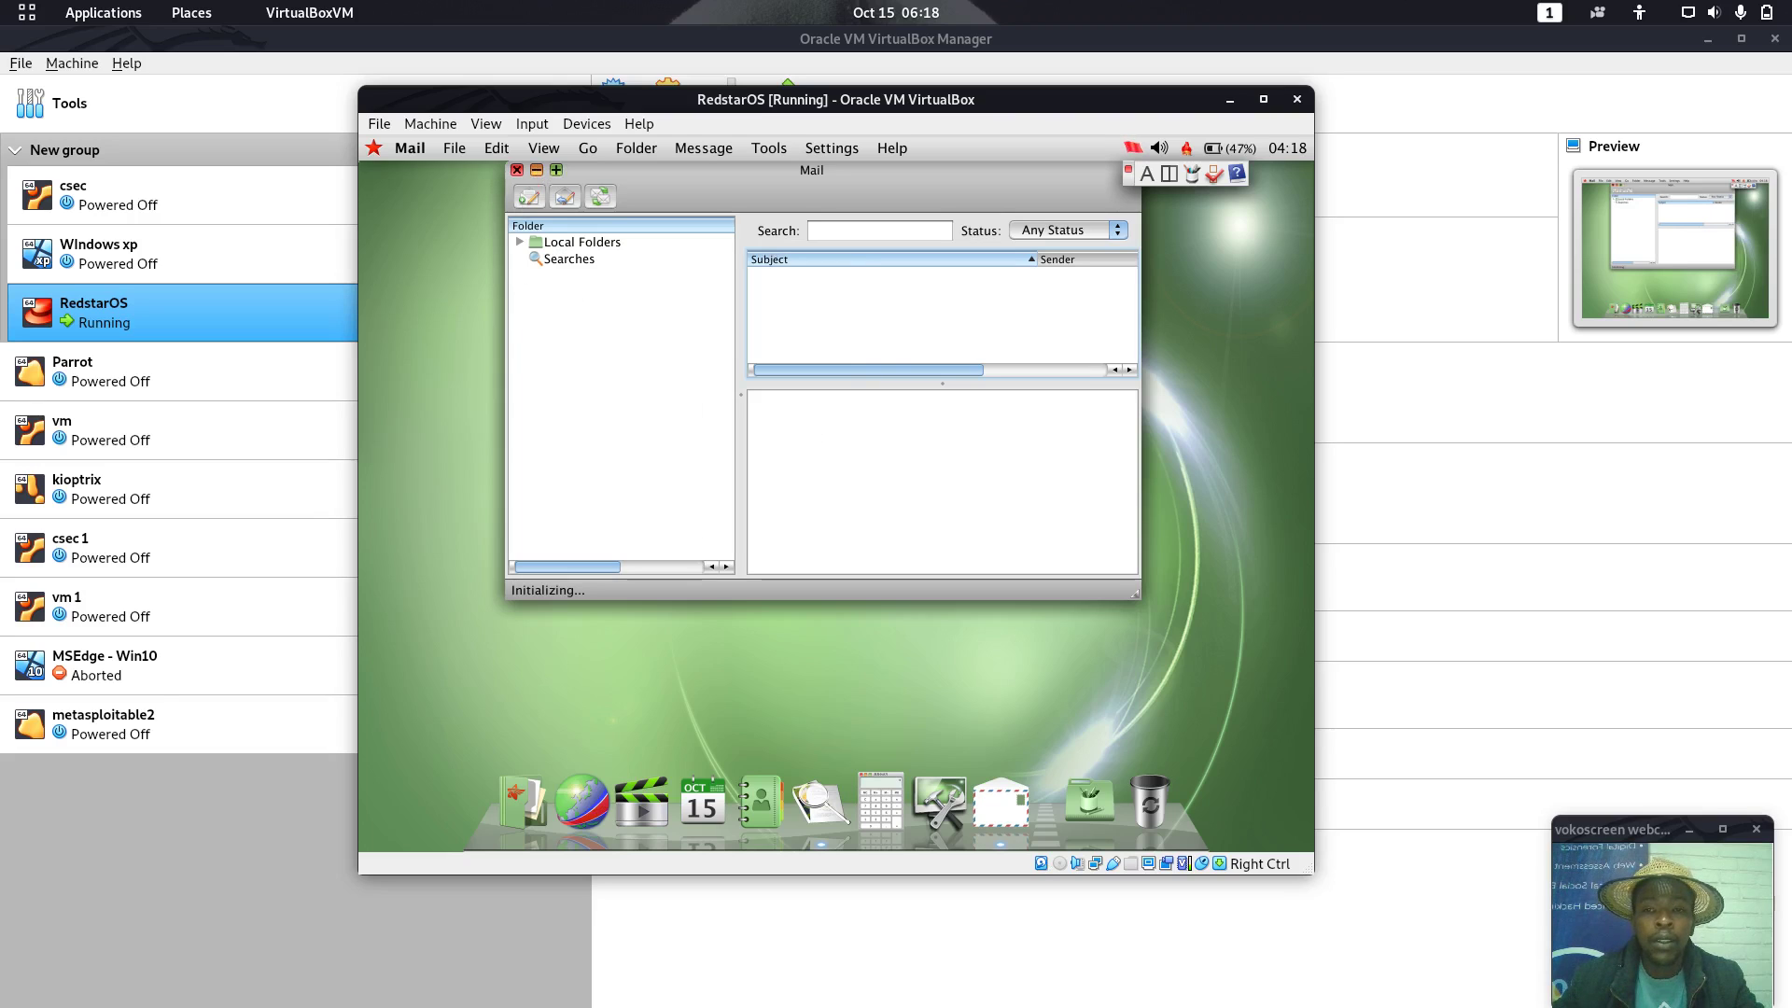
# Maximize Mail, make the help viewer's text smaller, and close the help viewer
pyautogui.click(557, 169)
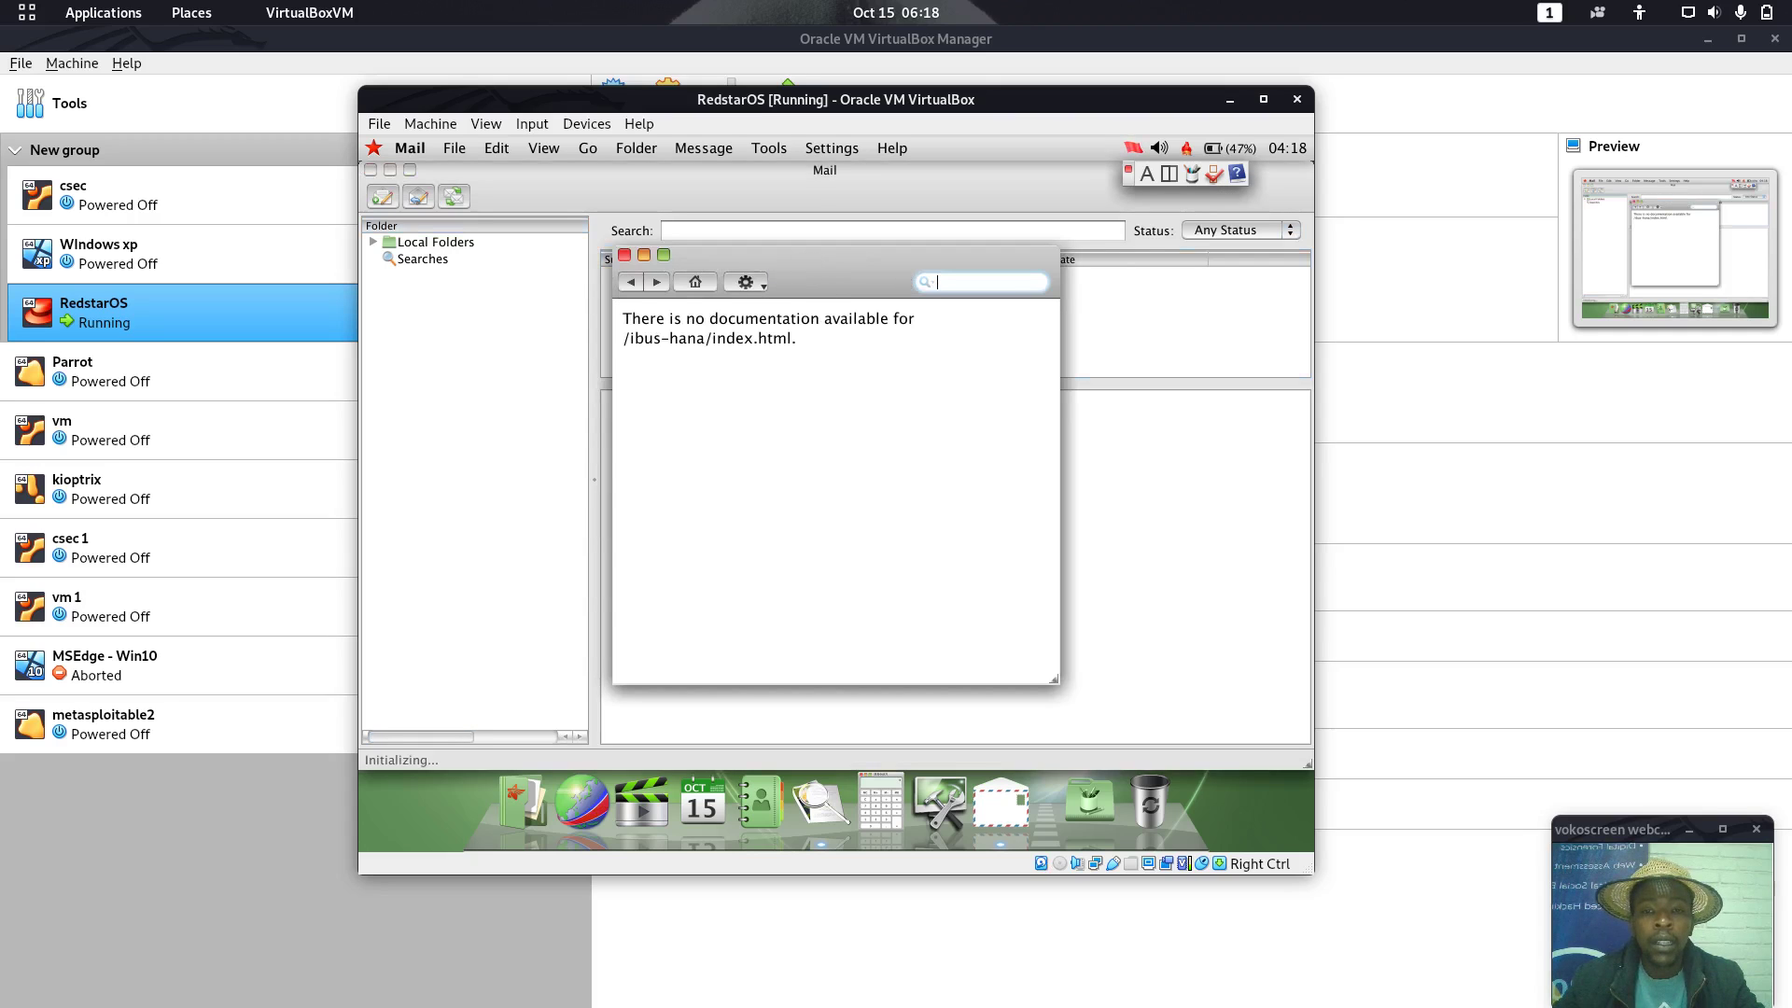
pyautogui.moveTo(711, 319); pyautogui.dragTo(862, 369)
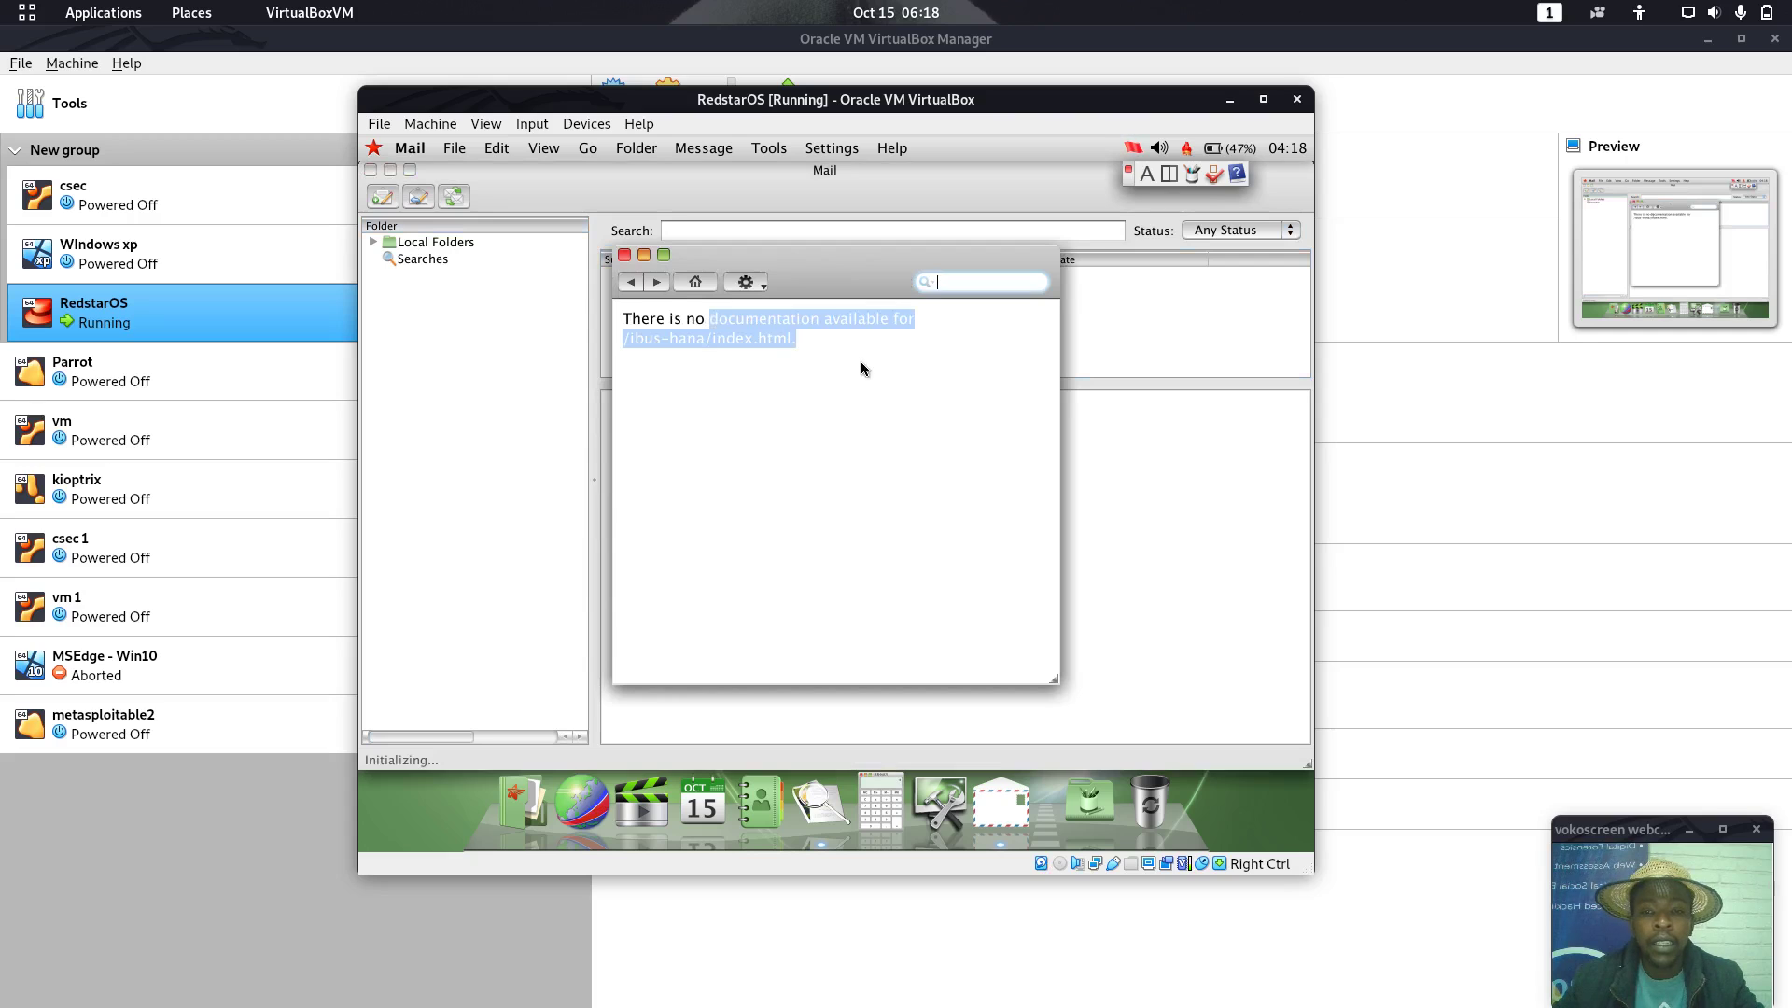
pyautogui.click(692, 312)
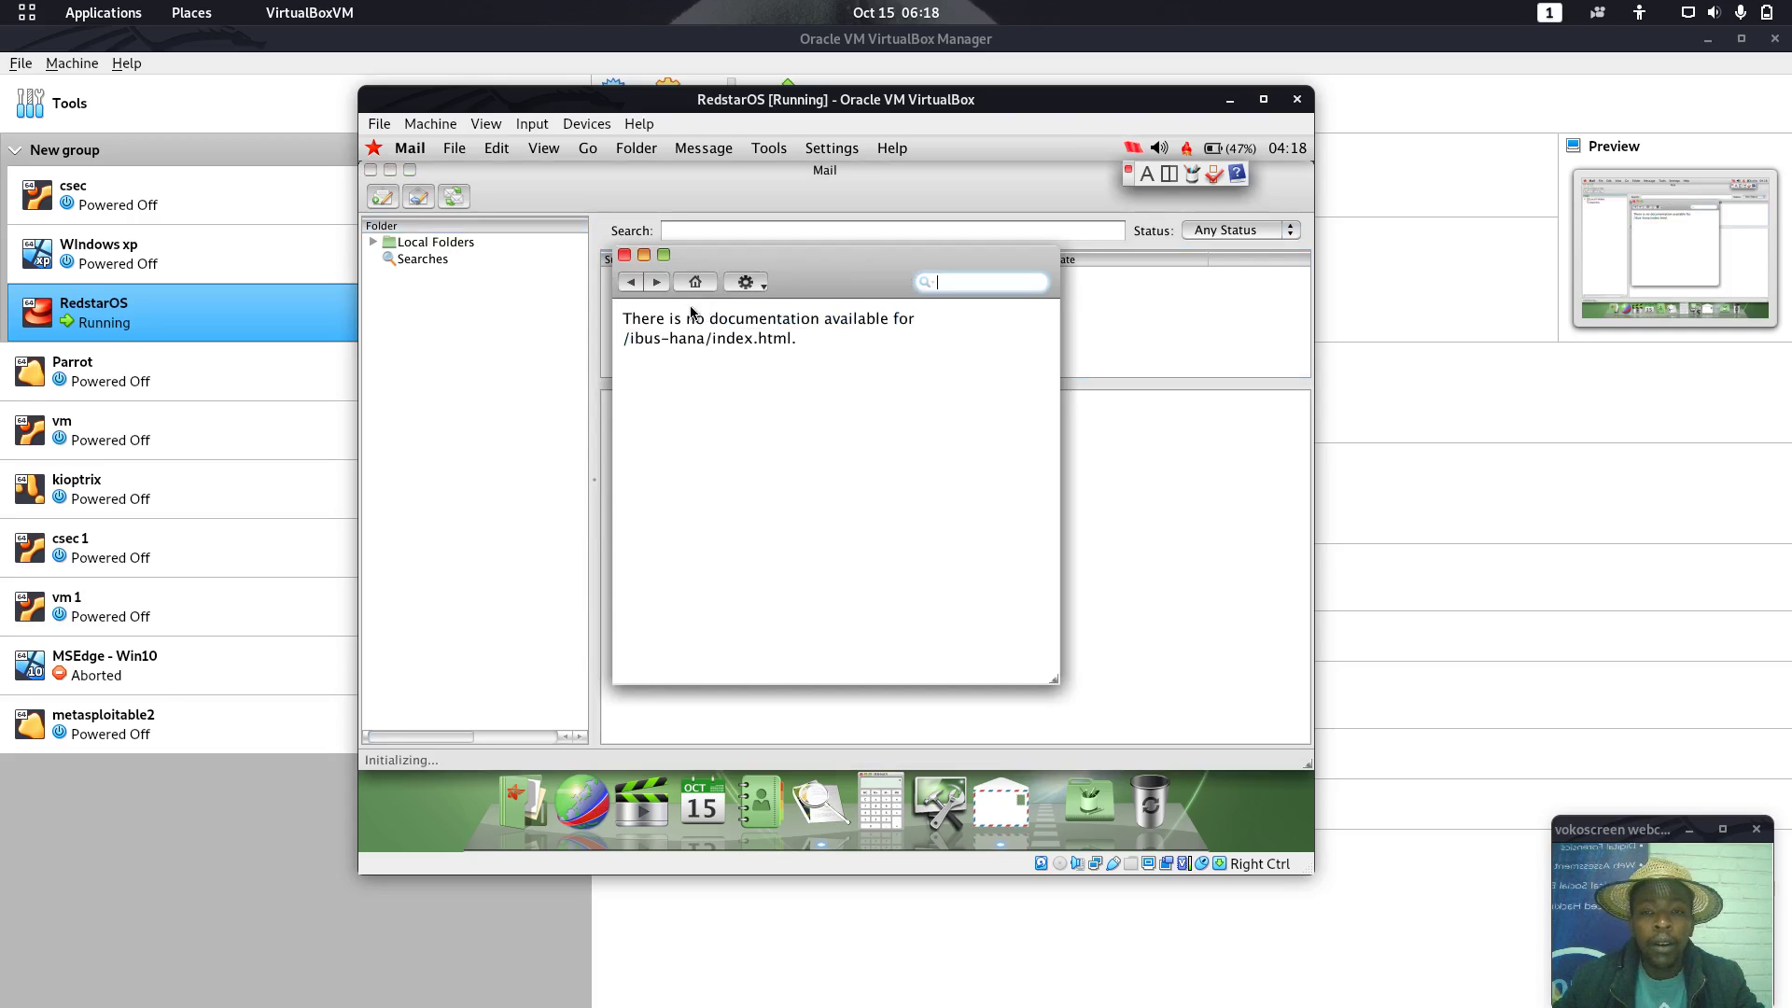
pyautogui.click(745, 282)
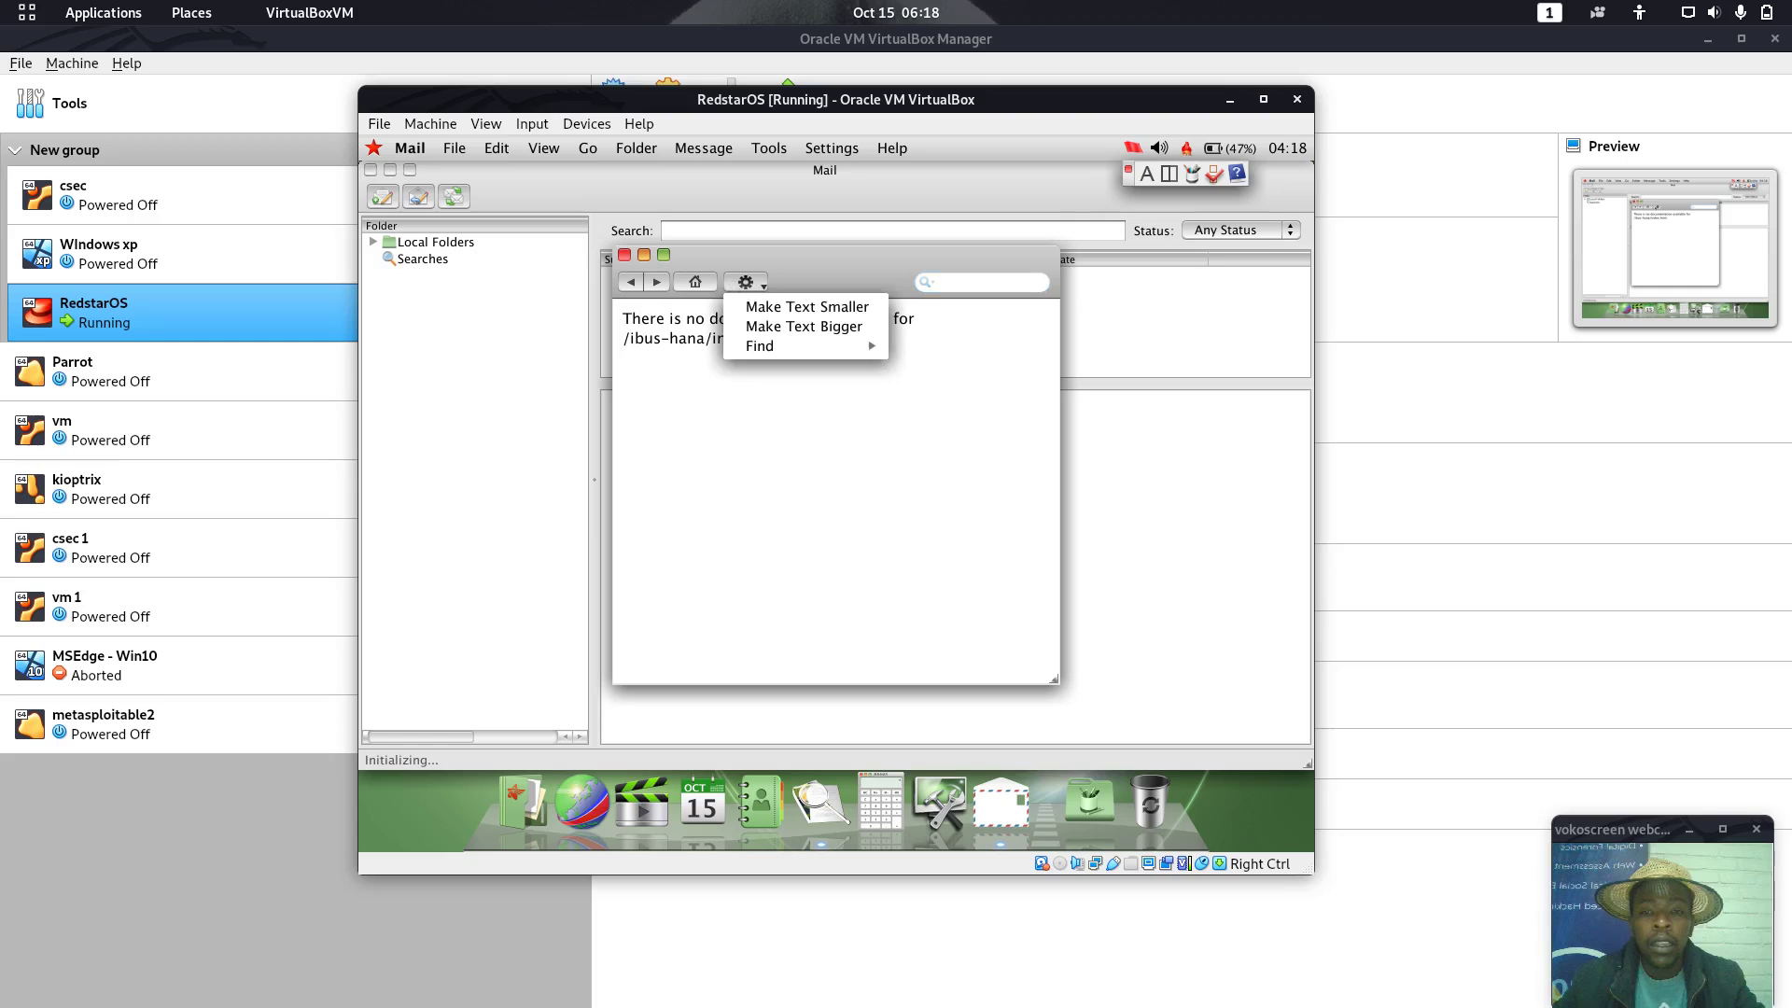
pyautogui.click(751, 306)
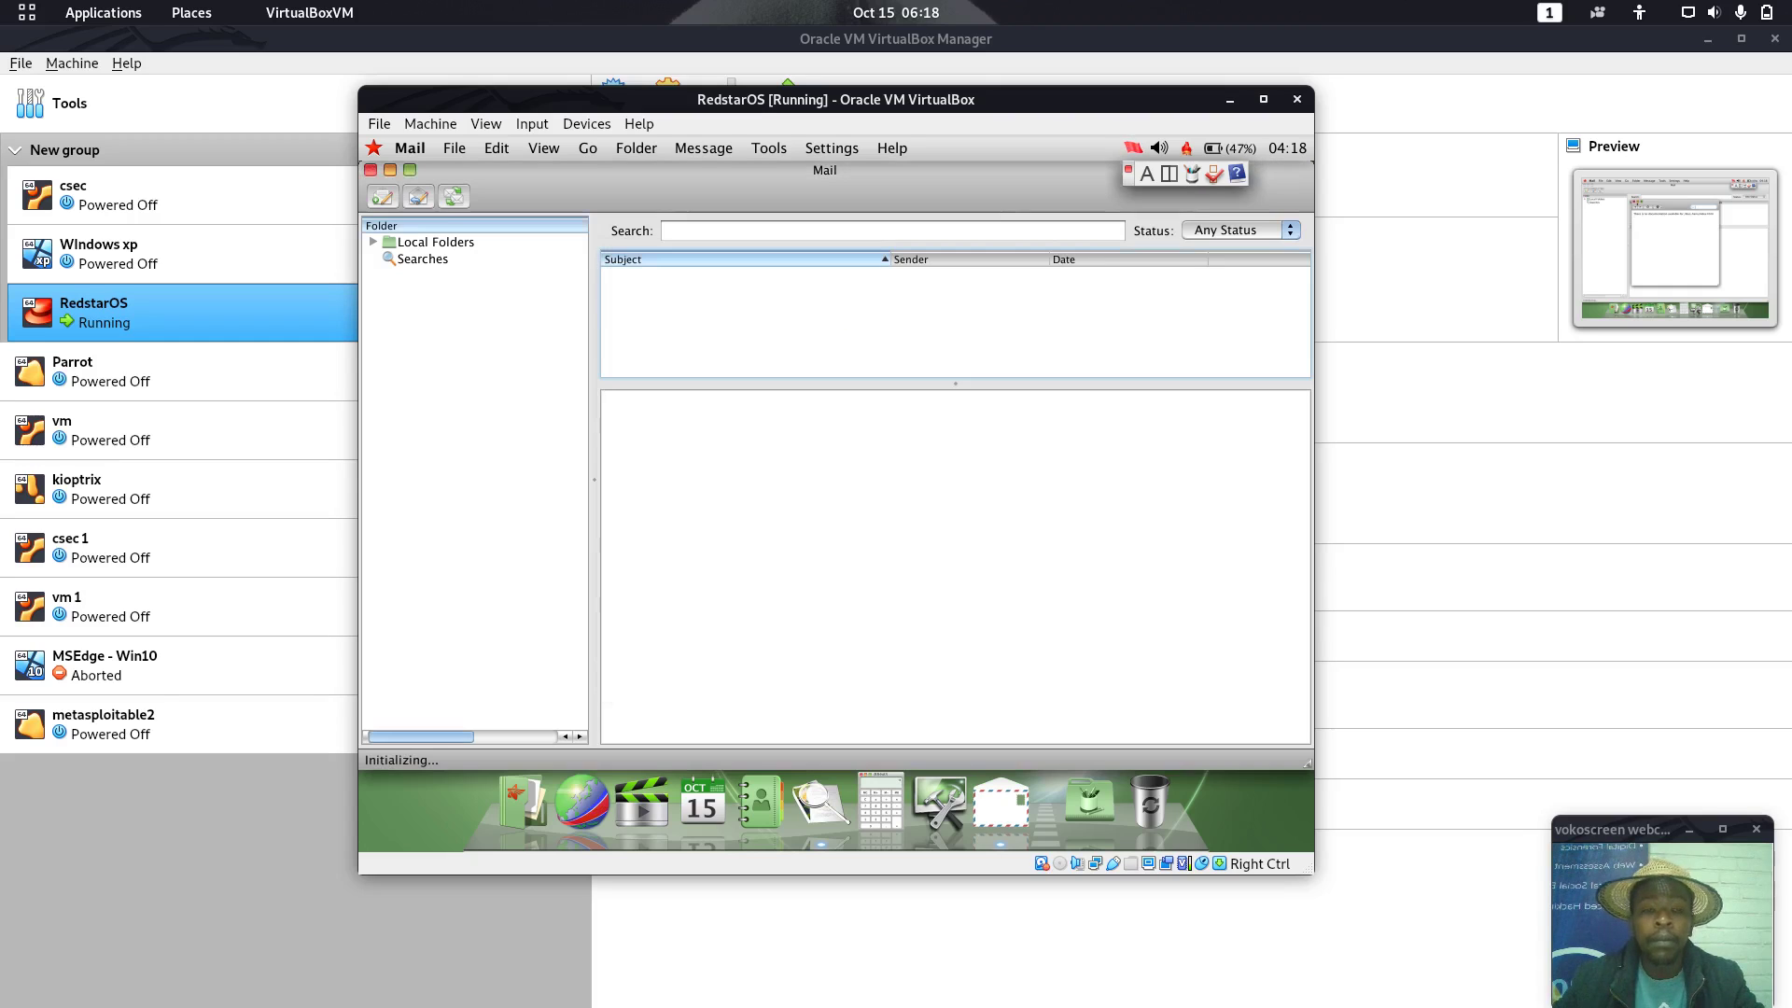
pyautogui.click(625, 255)
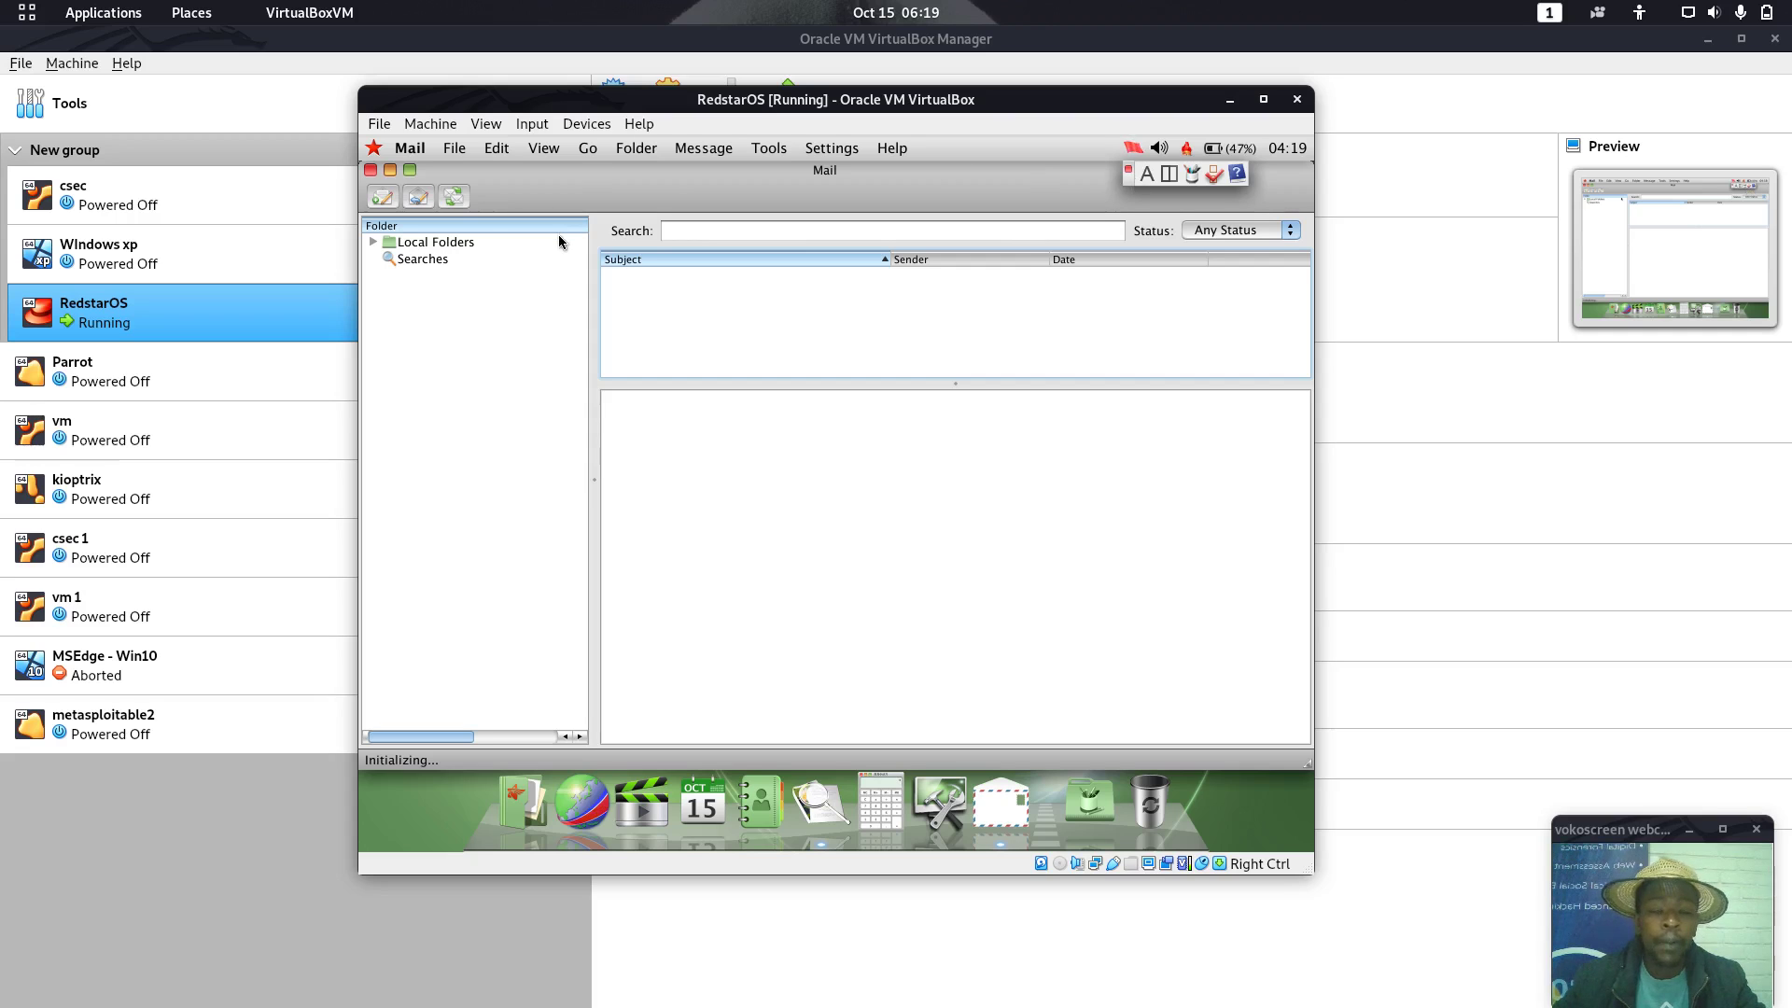
# Quit Mail, then show and dismiss the Applications stack to leave a bare desktop
pyautogui.click(371, 169)
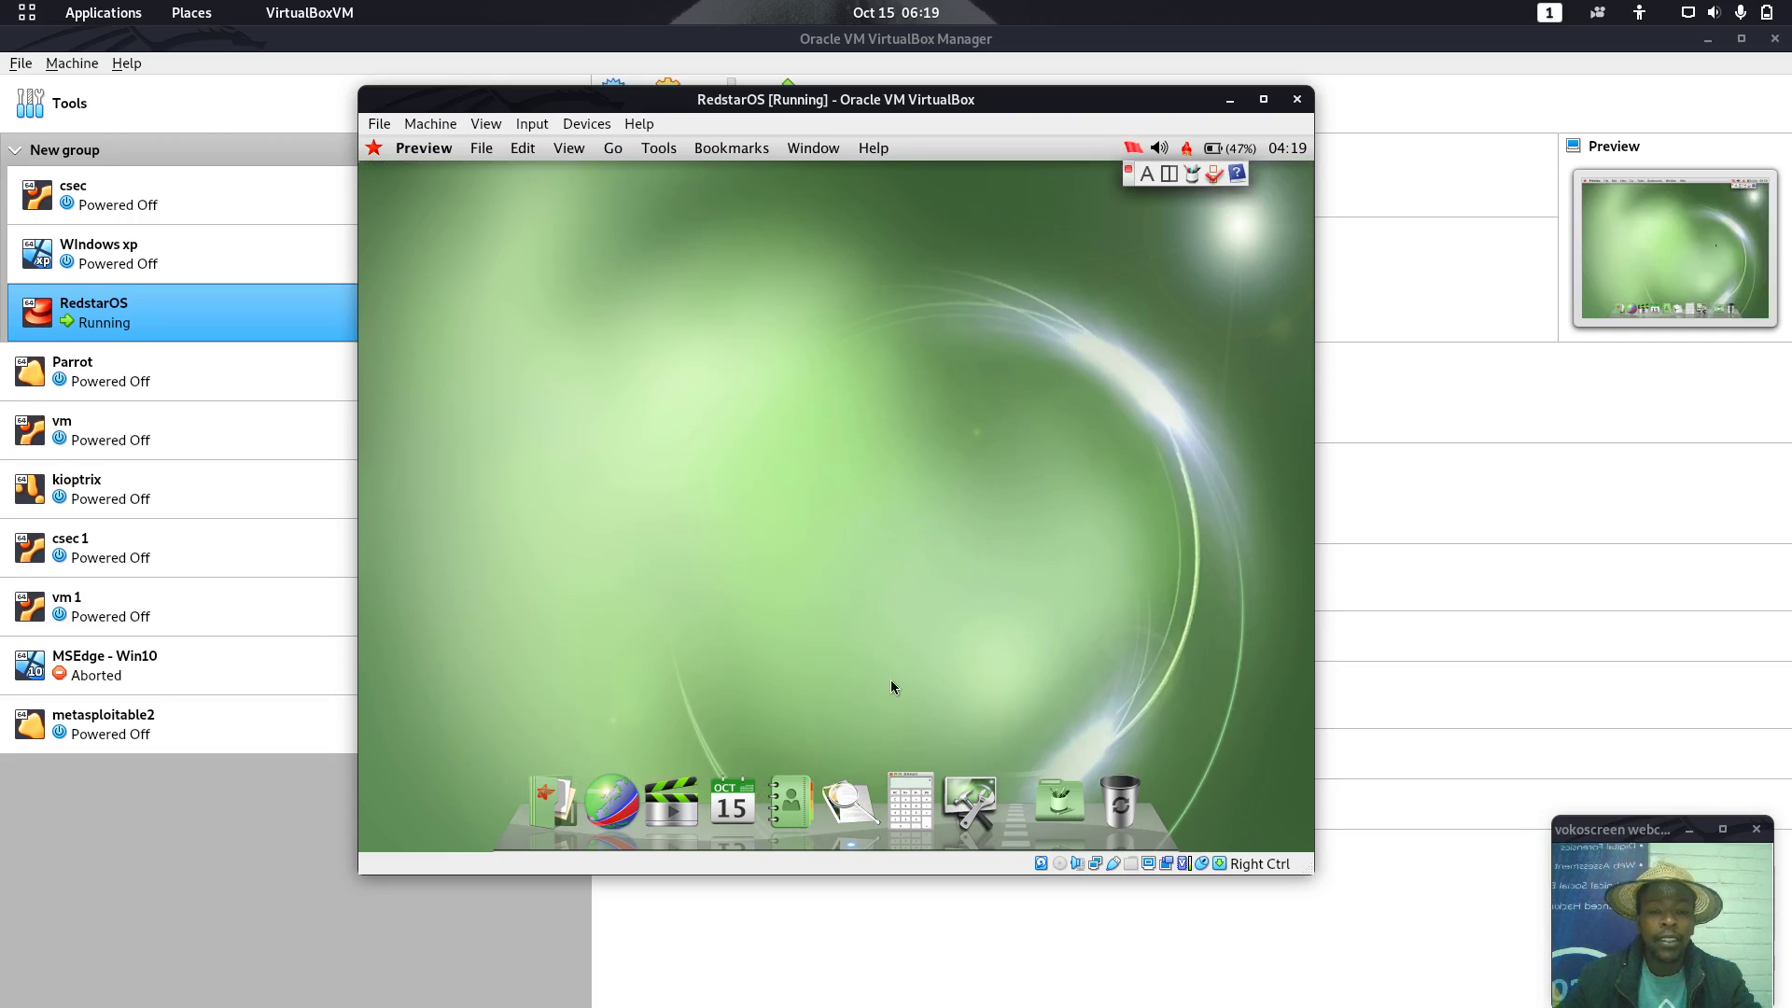
pyautogui.click(1060, 800)
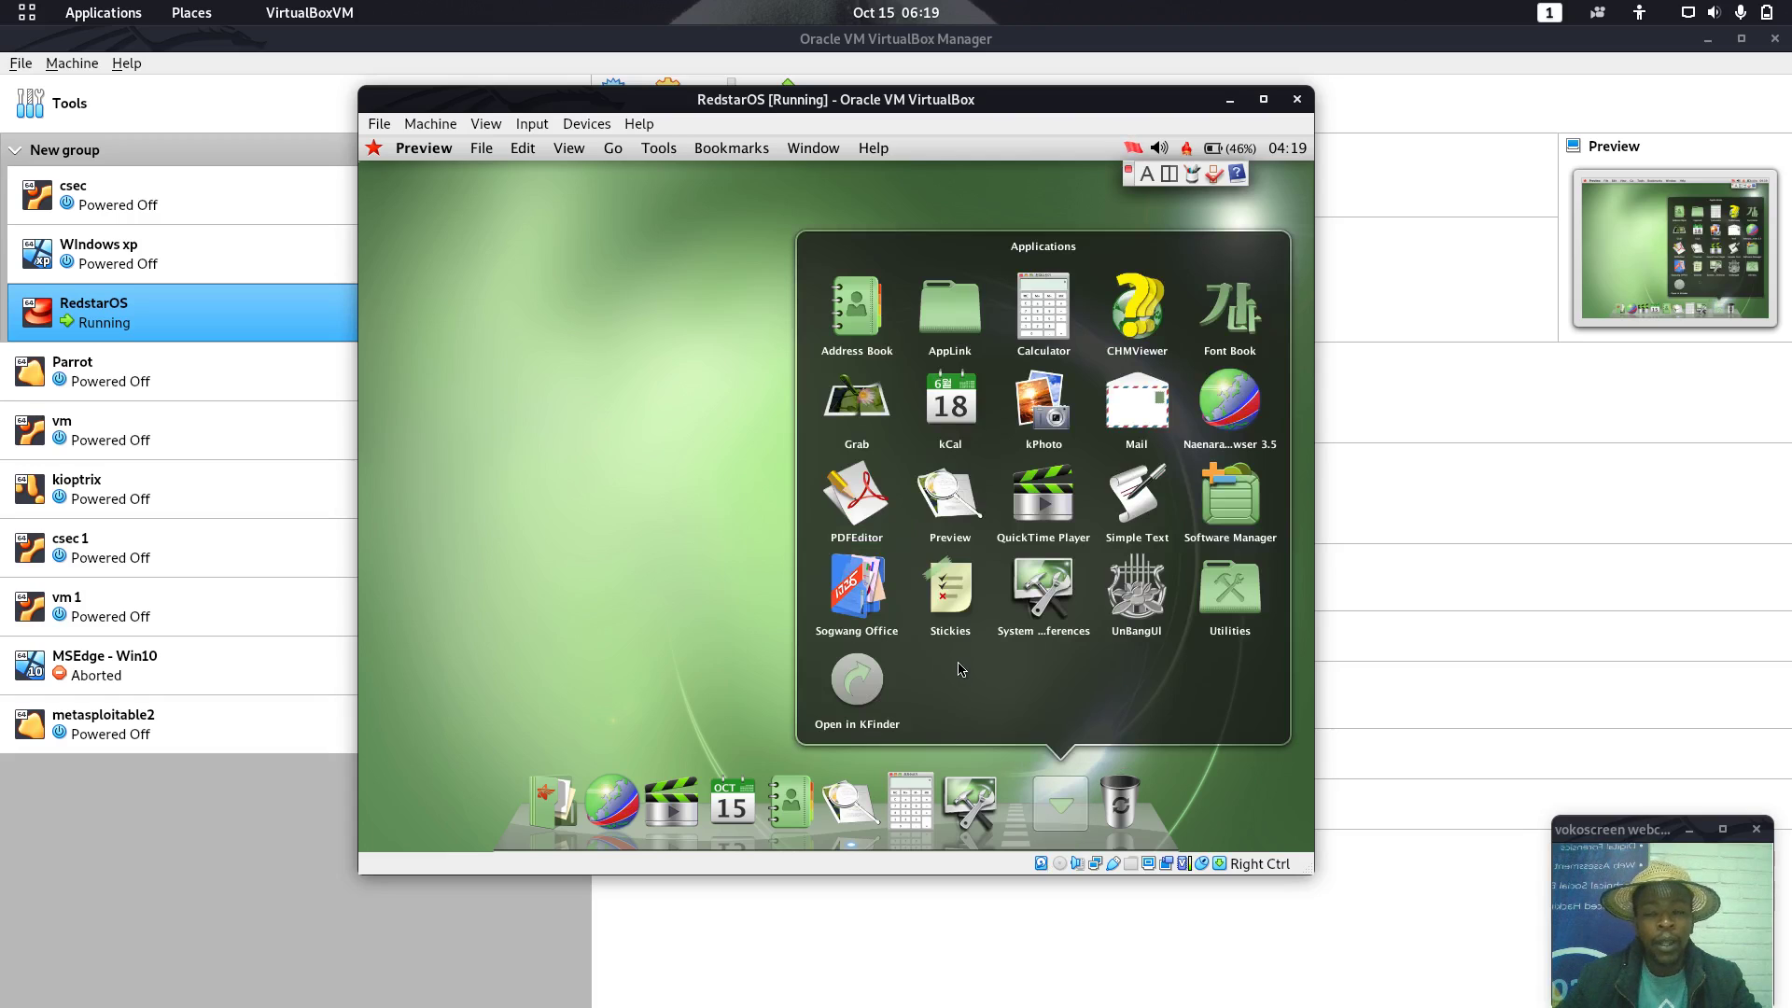
pyautogui.click(486, 604)
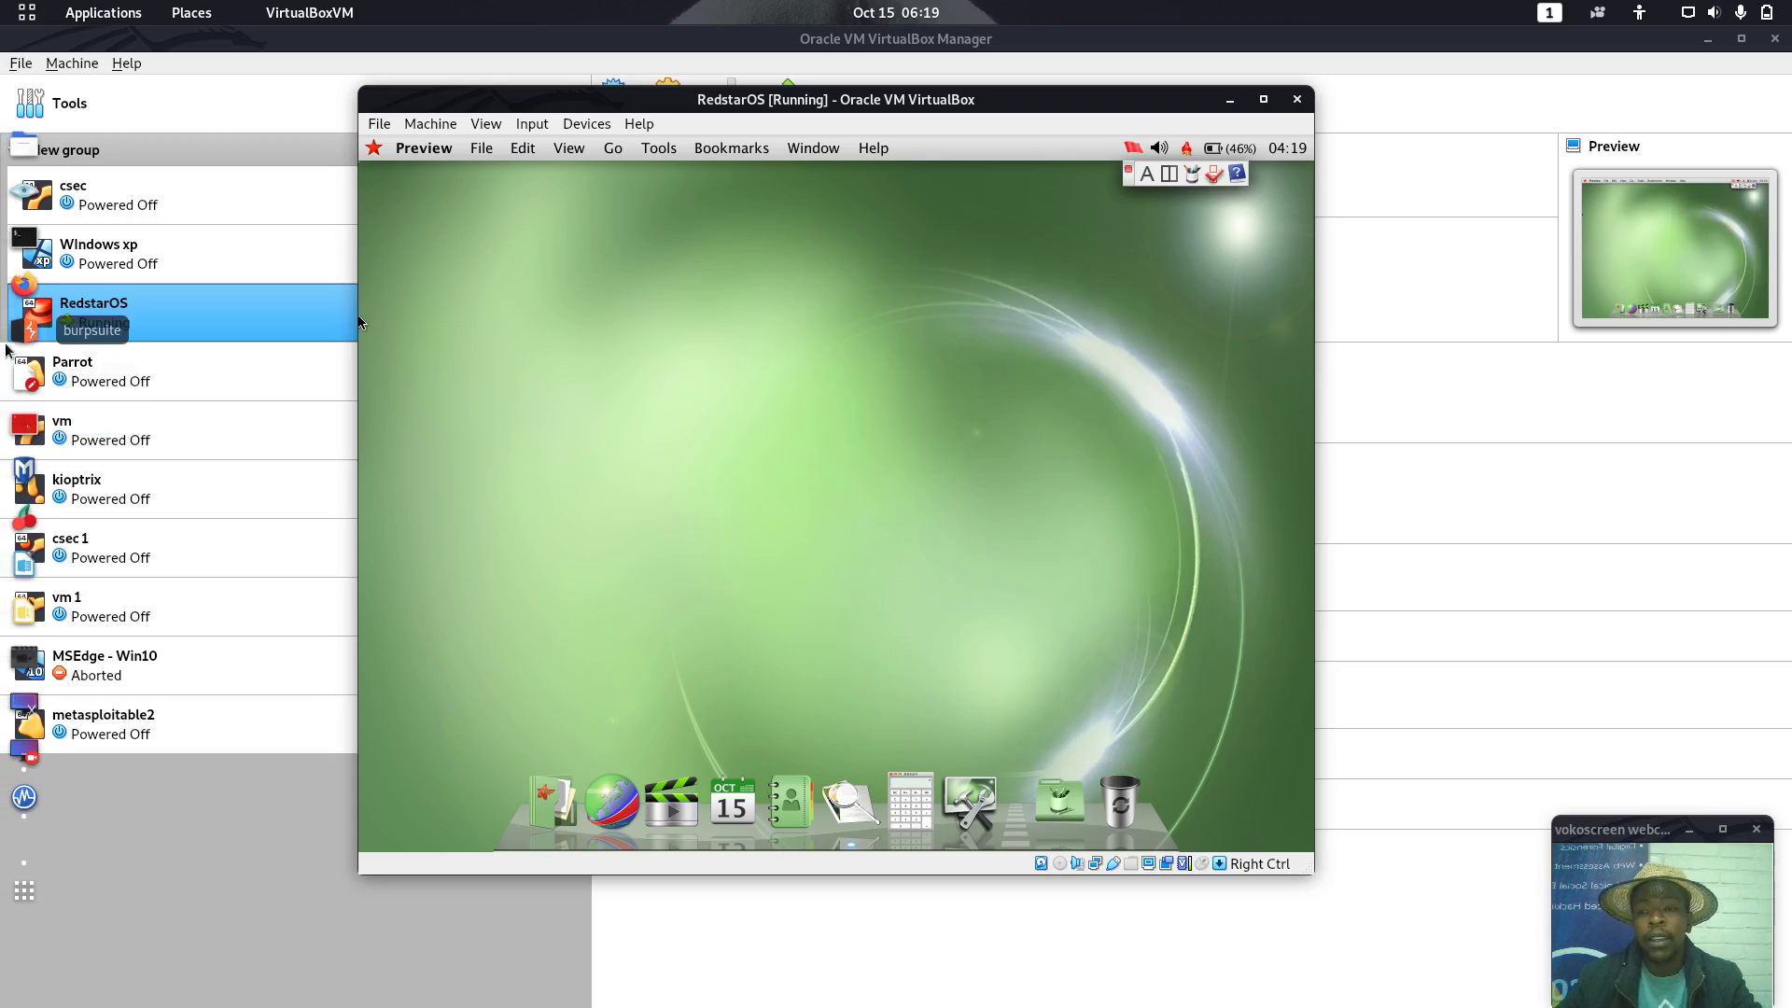
# Launch Firefox and search 'north korea' from a new tab's address bar
pyautogui.click(25, 292)
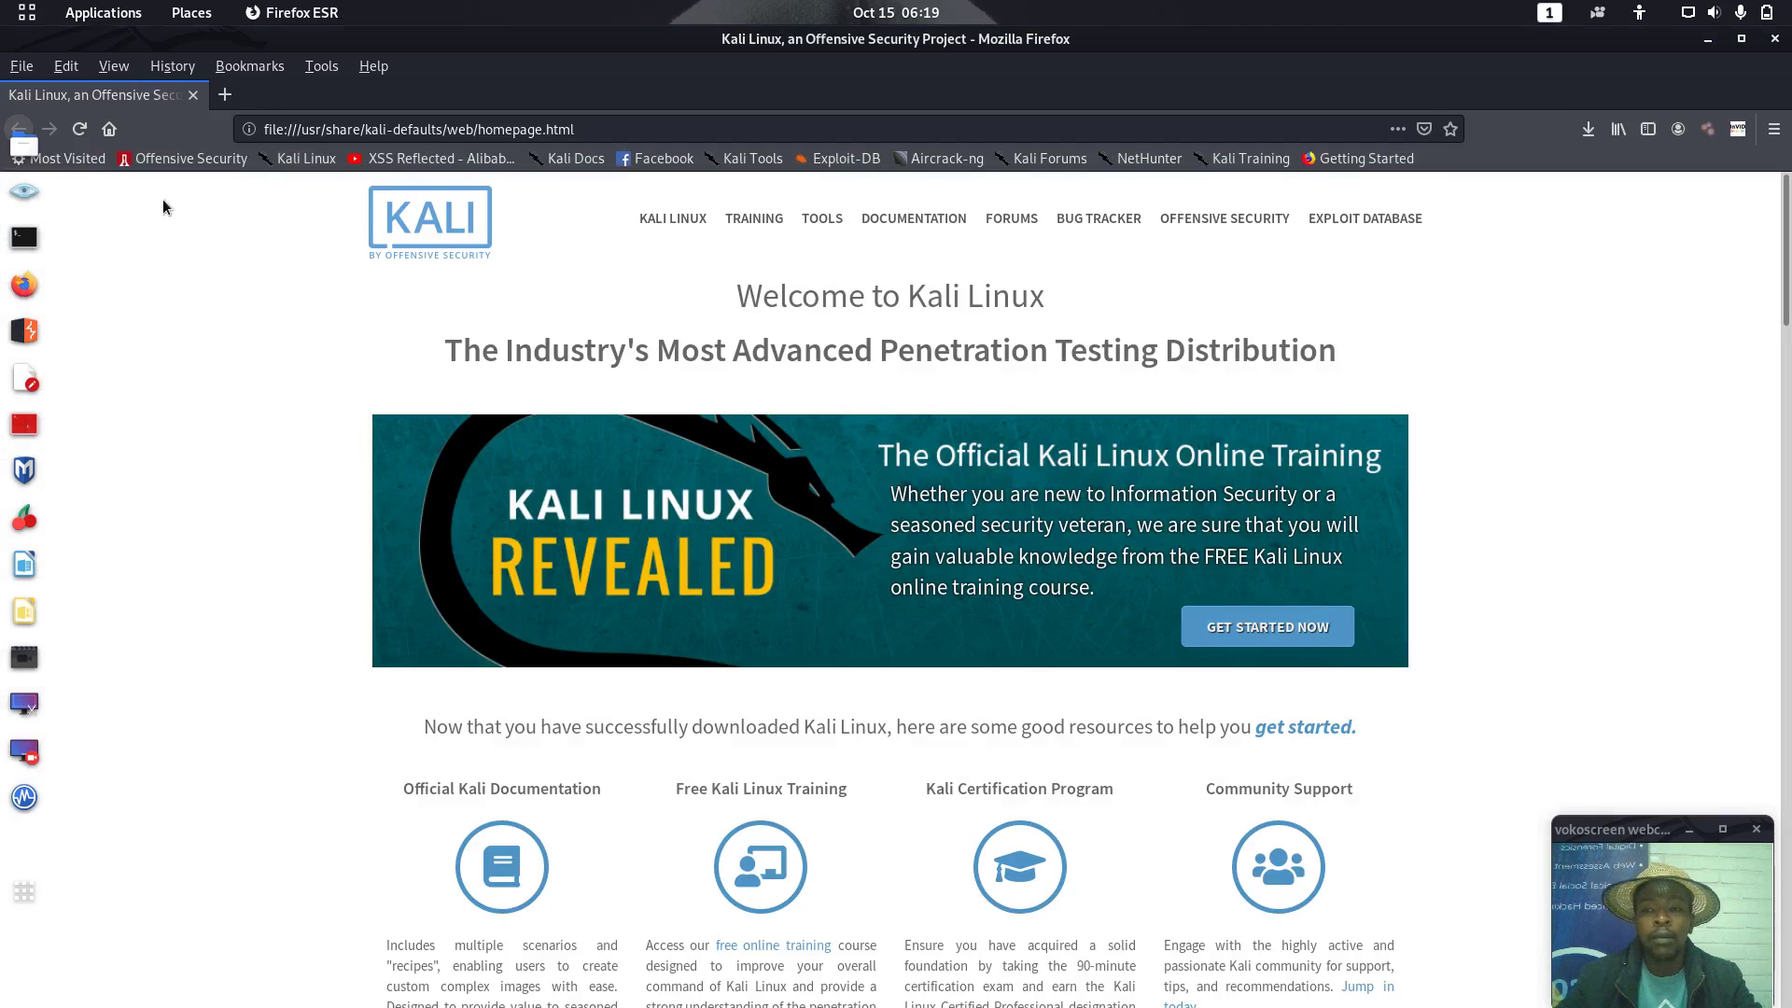
pyautogui.click(224, 94)
pyautogui.write('no')
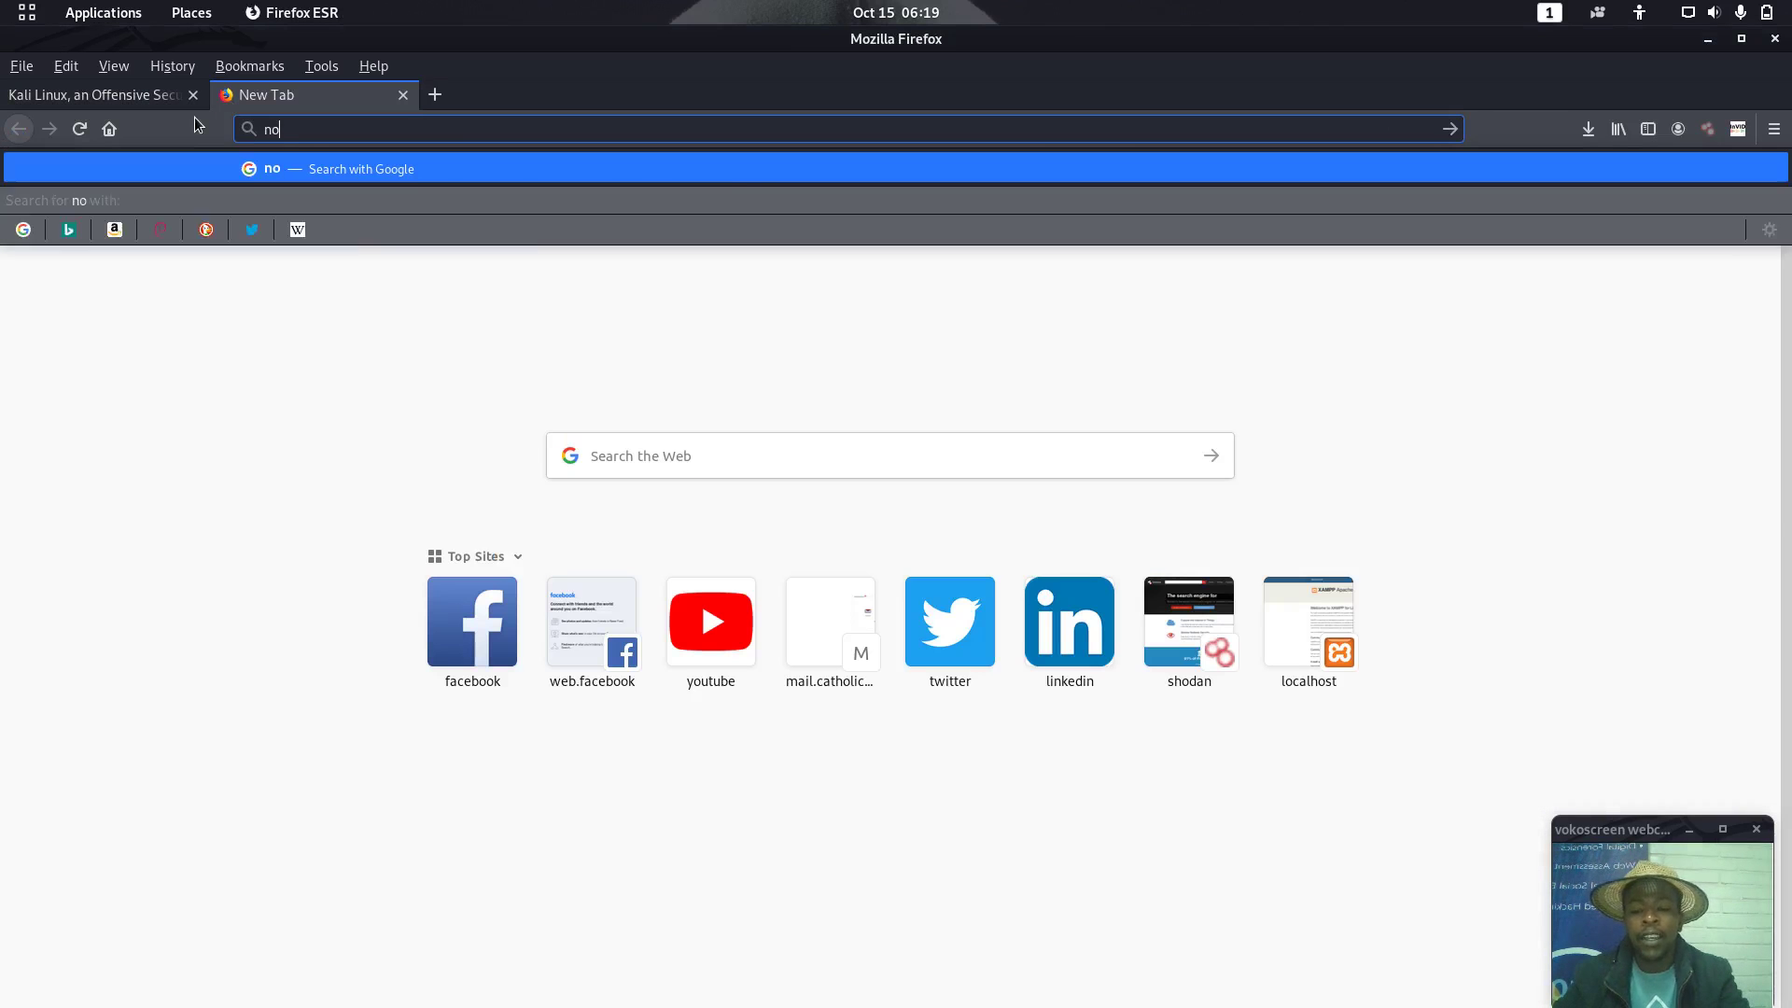
pyautogui.write('rth')
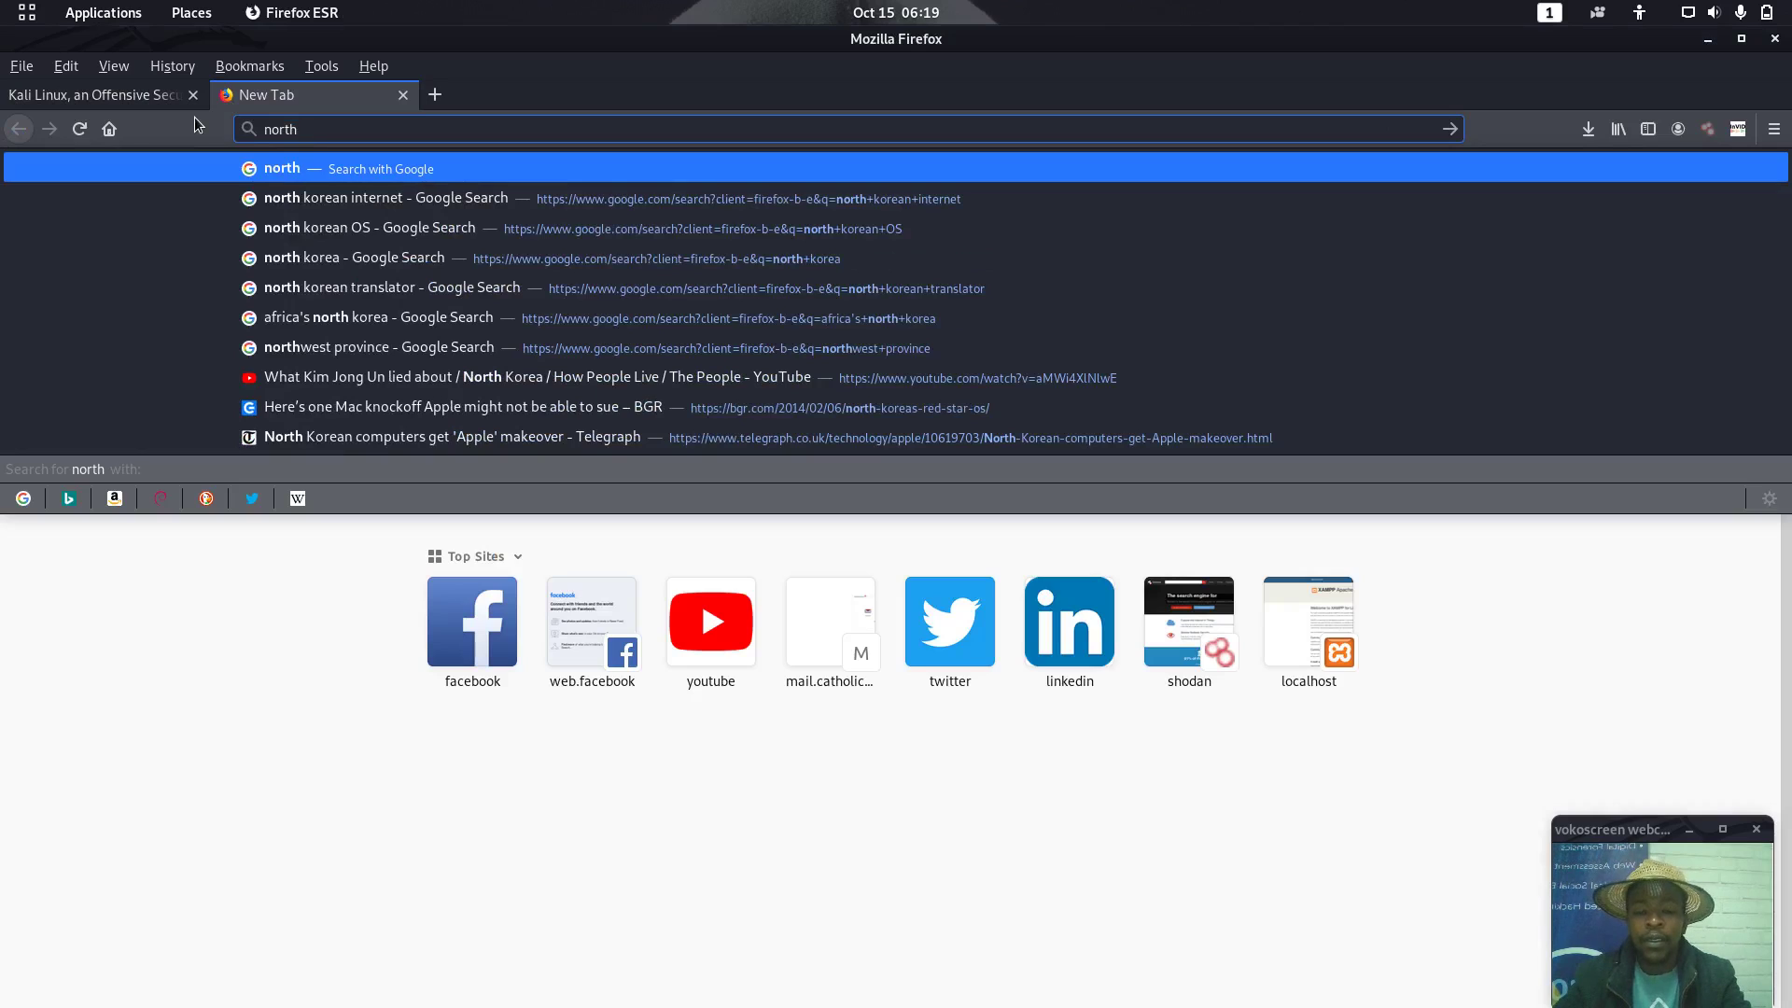
pyautogui.write(' korea')
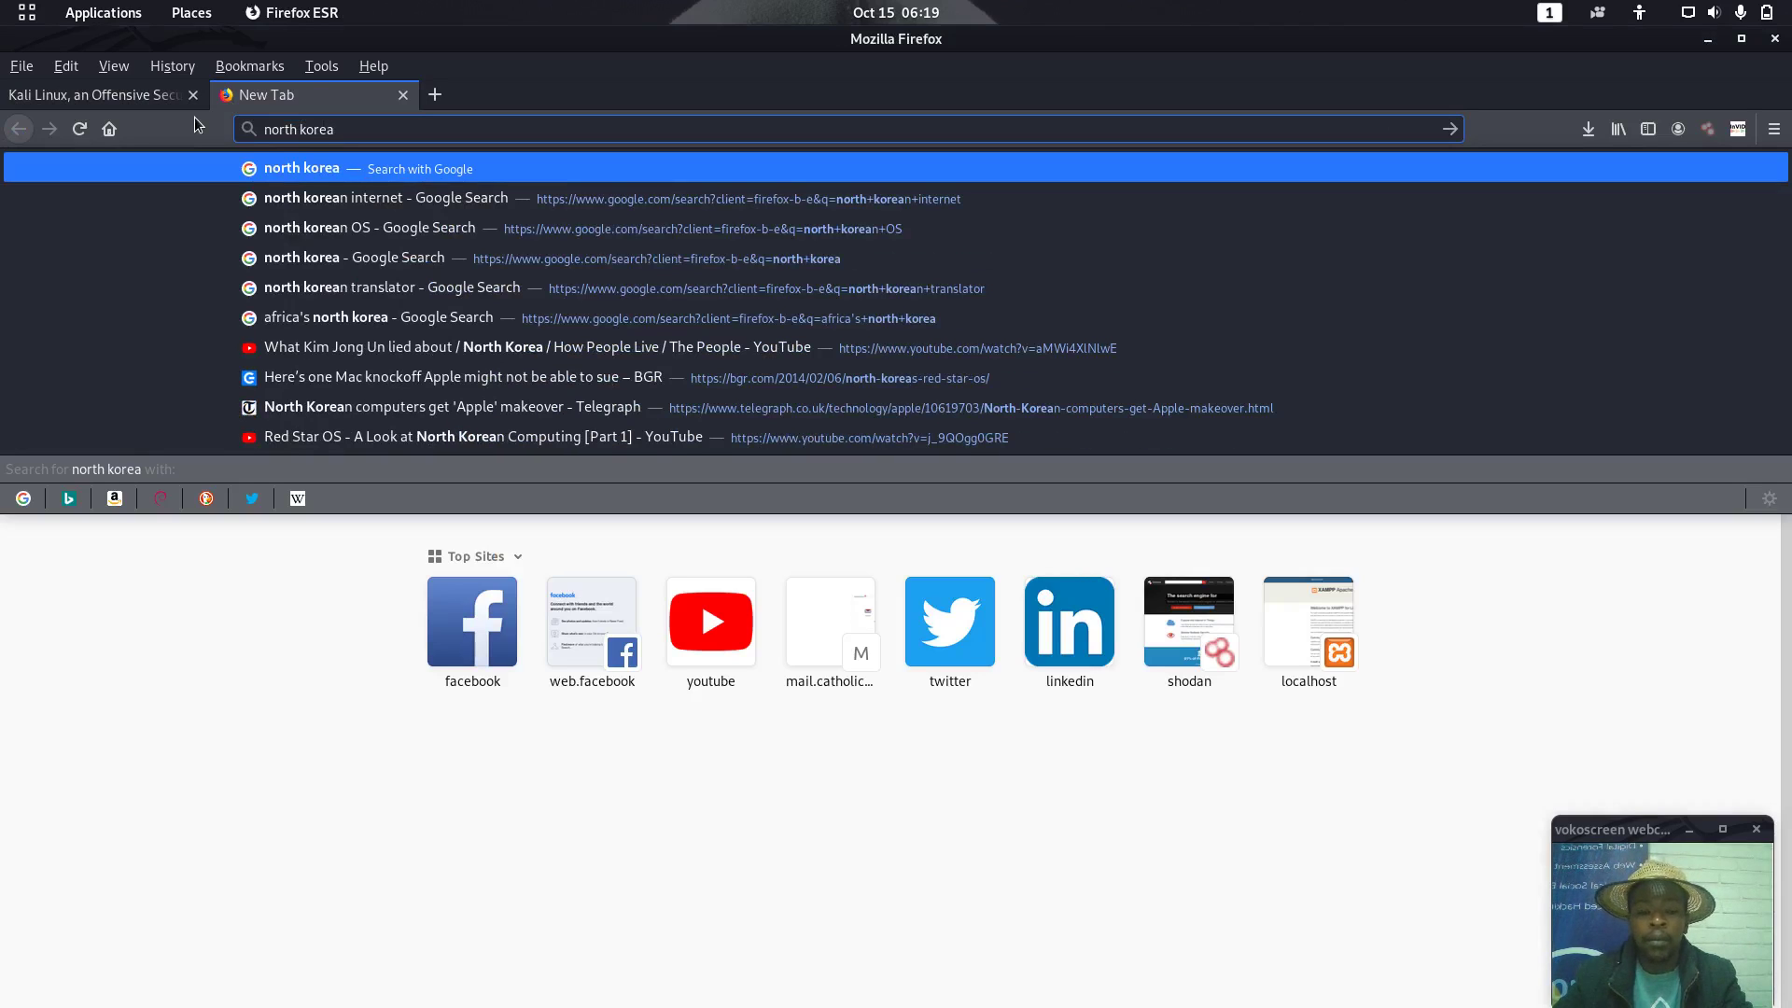
pyautogui.press('Return')
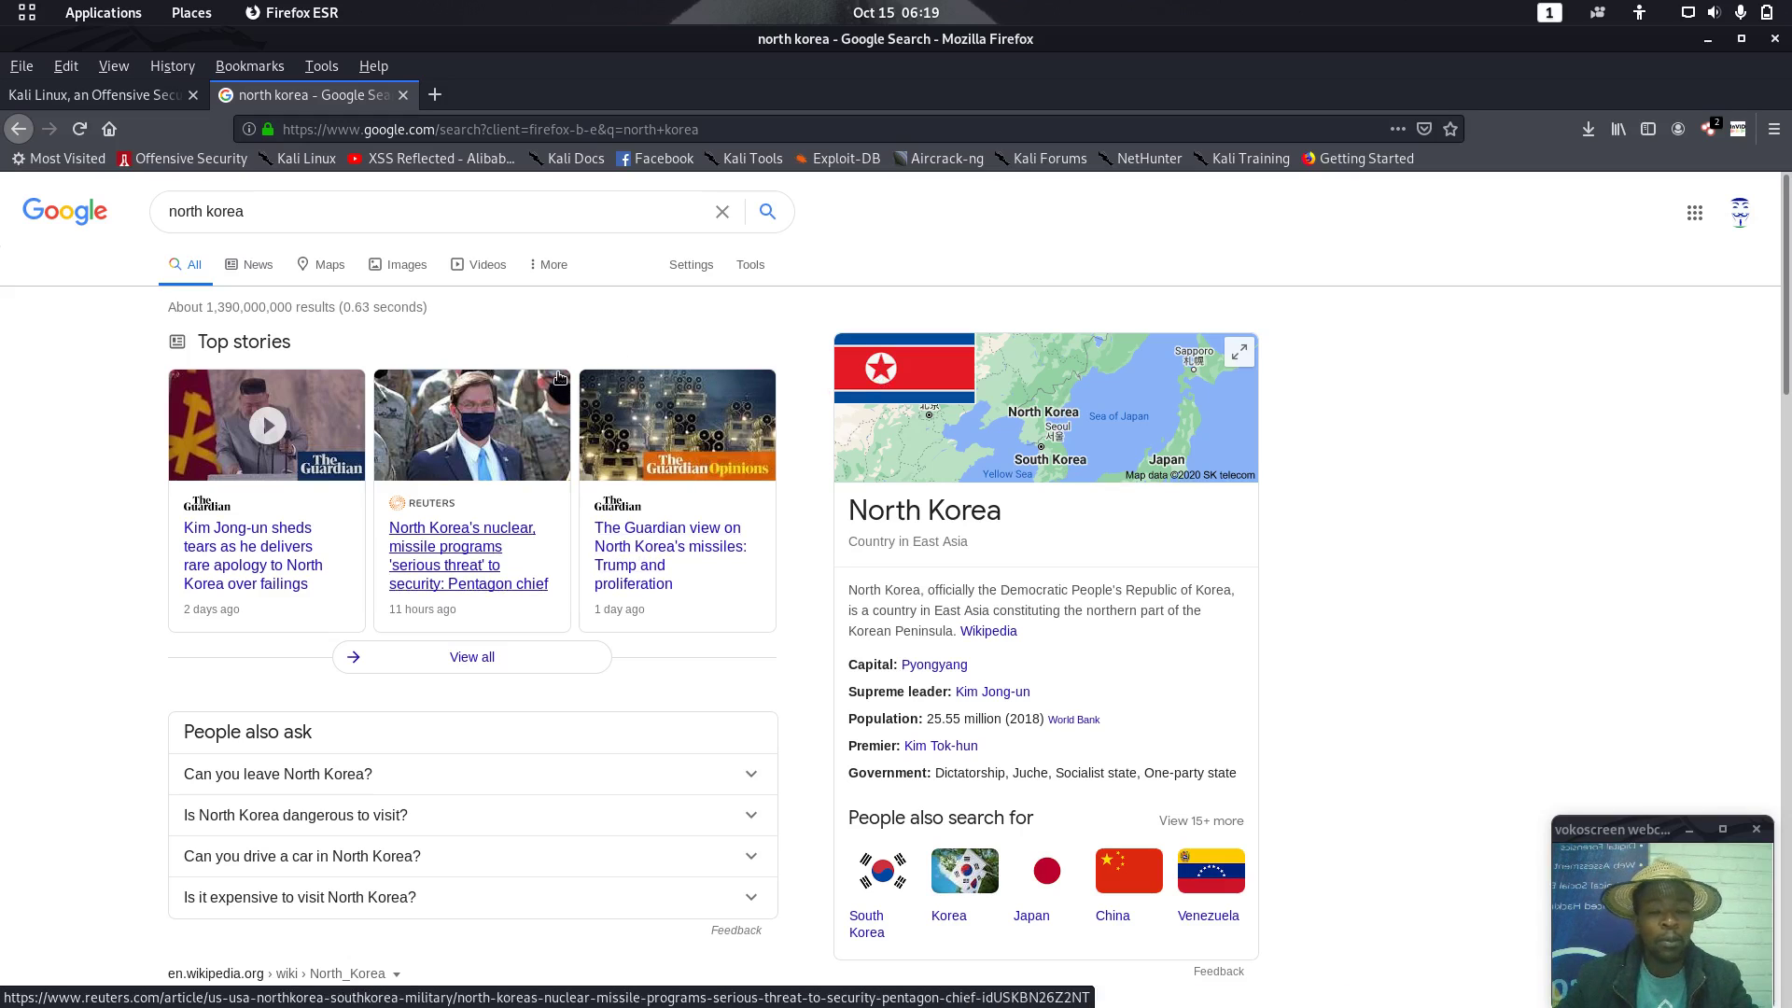
# Refine the Google search to 'north korea OS' to surface Red Star OS, then minimize Firefox
pyautogui.click(379, 213)
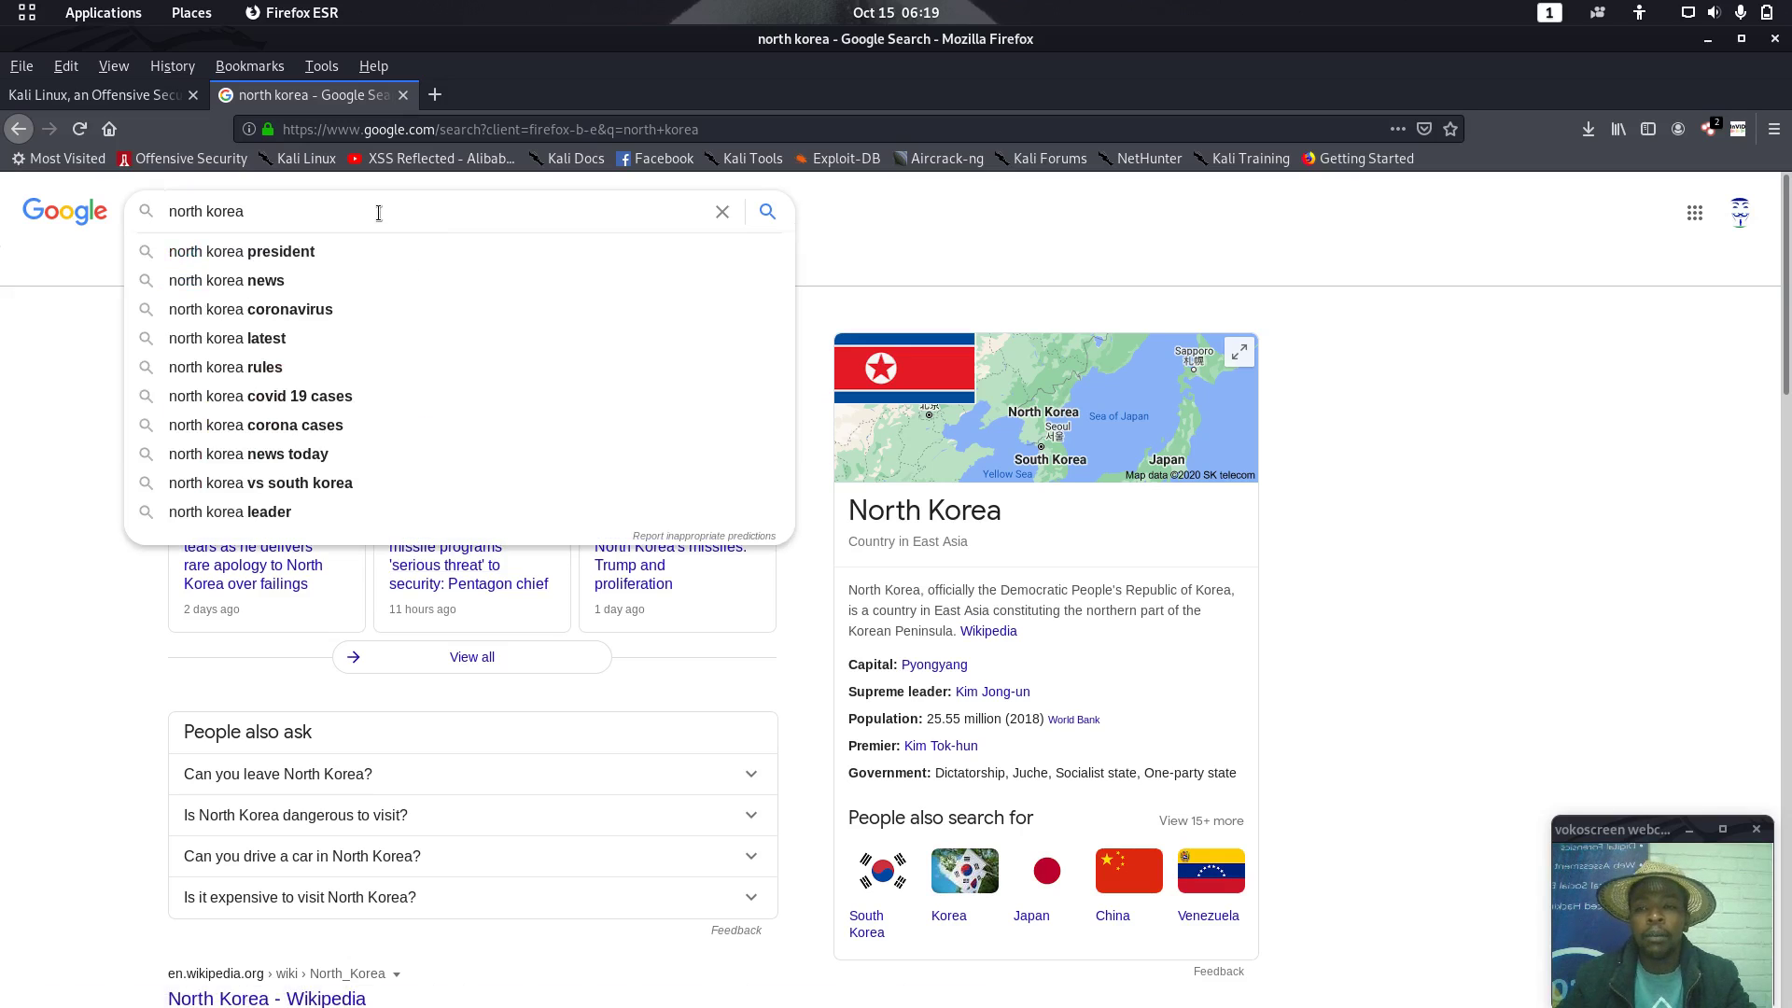
pyautogui.write('OS')
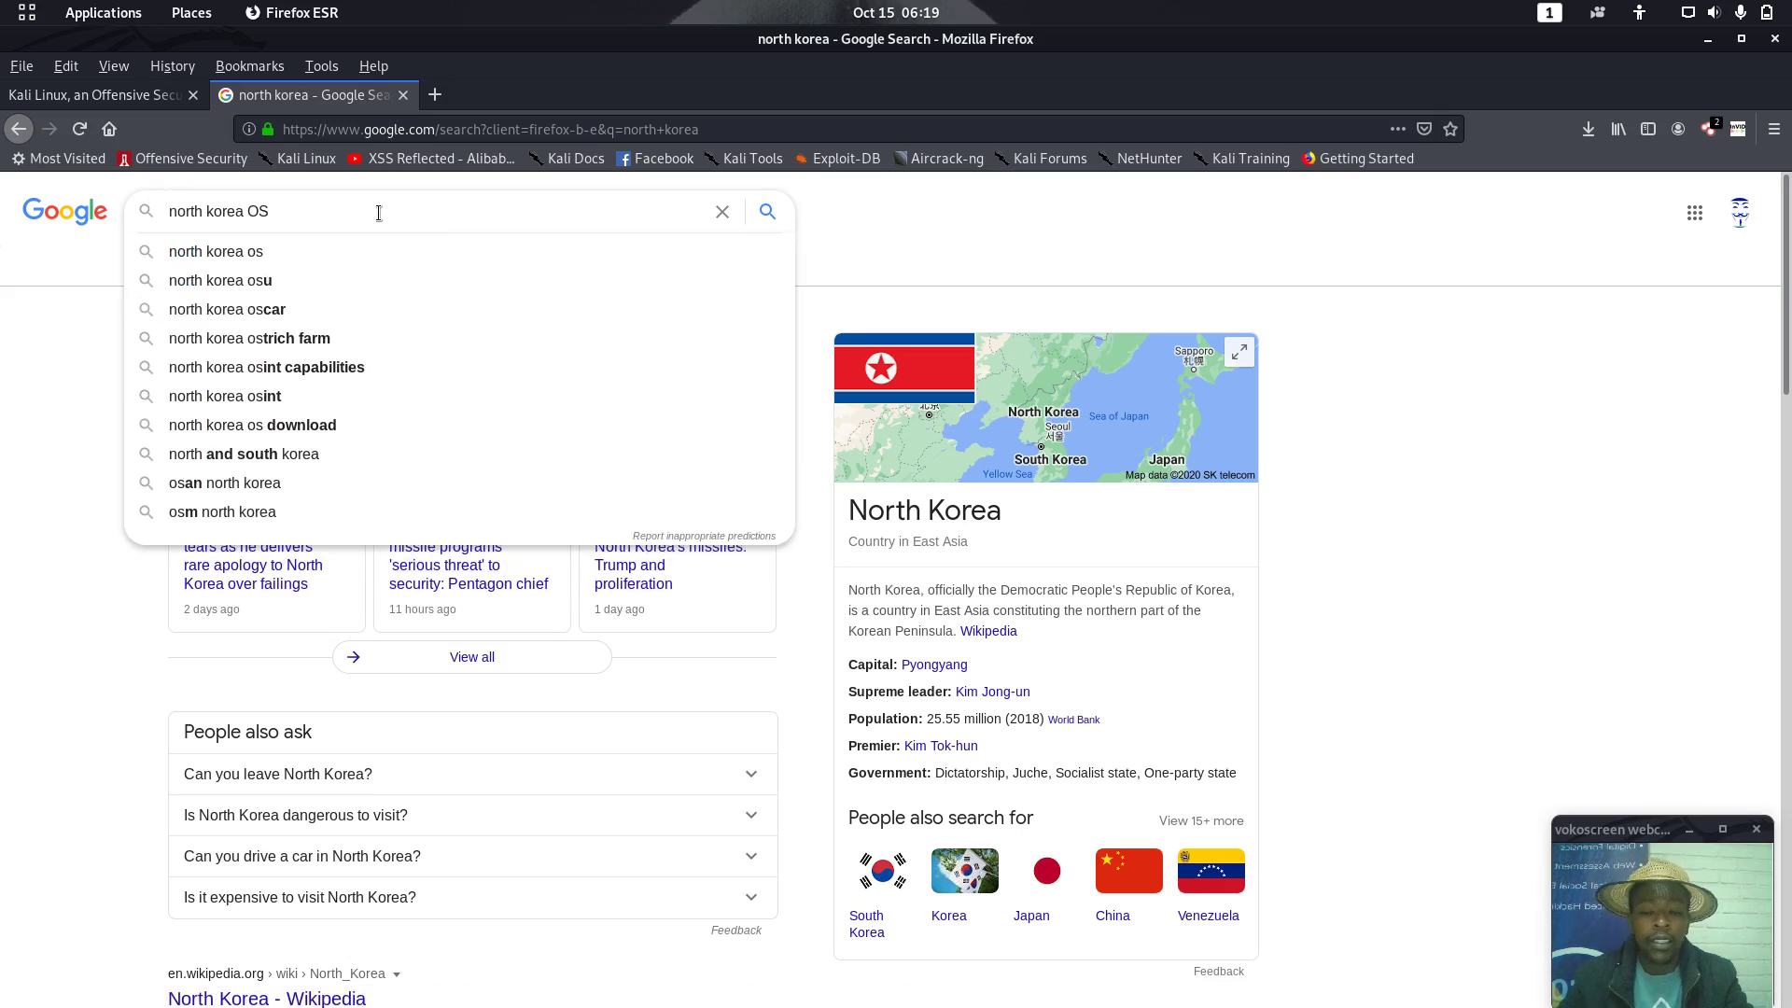
pyautogui.press('Return')
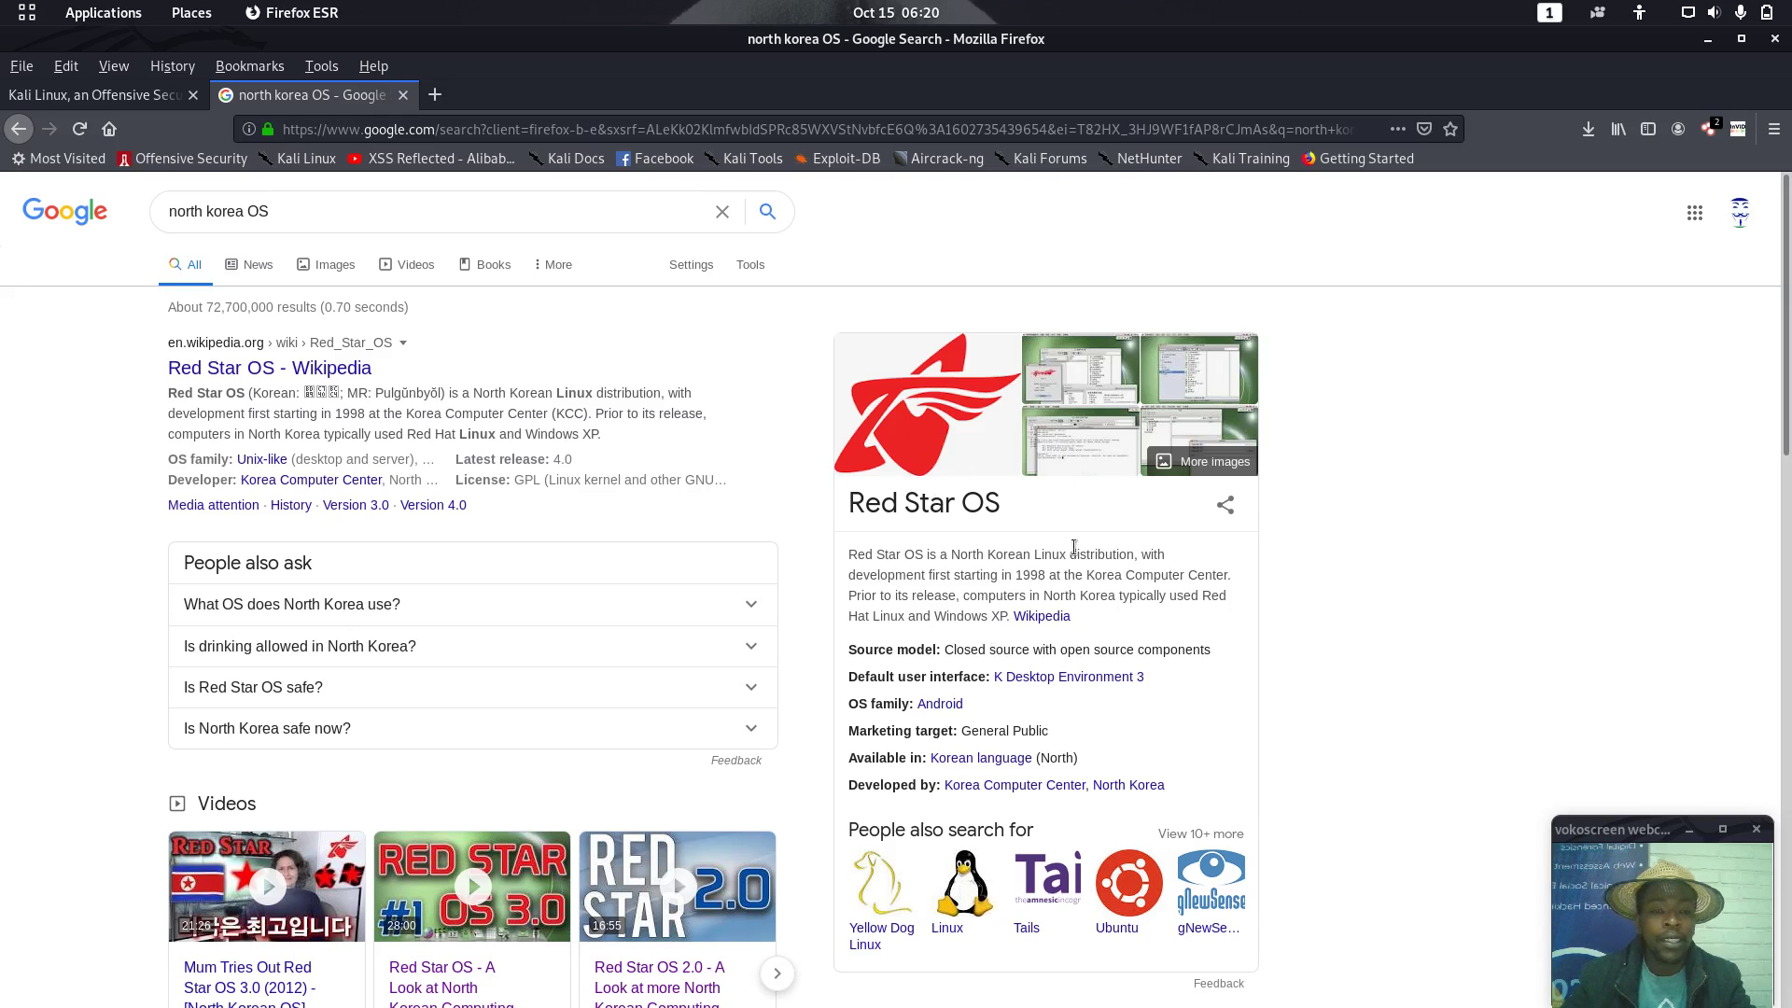
pyautogui.click(1118, 419)
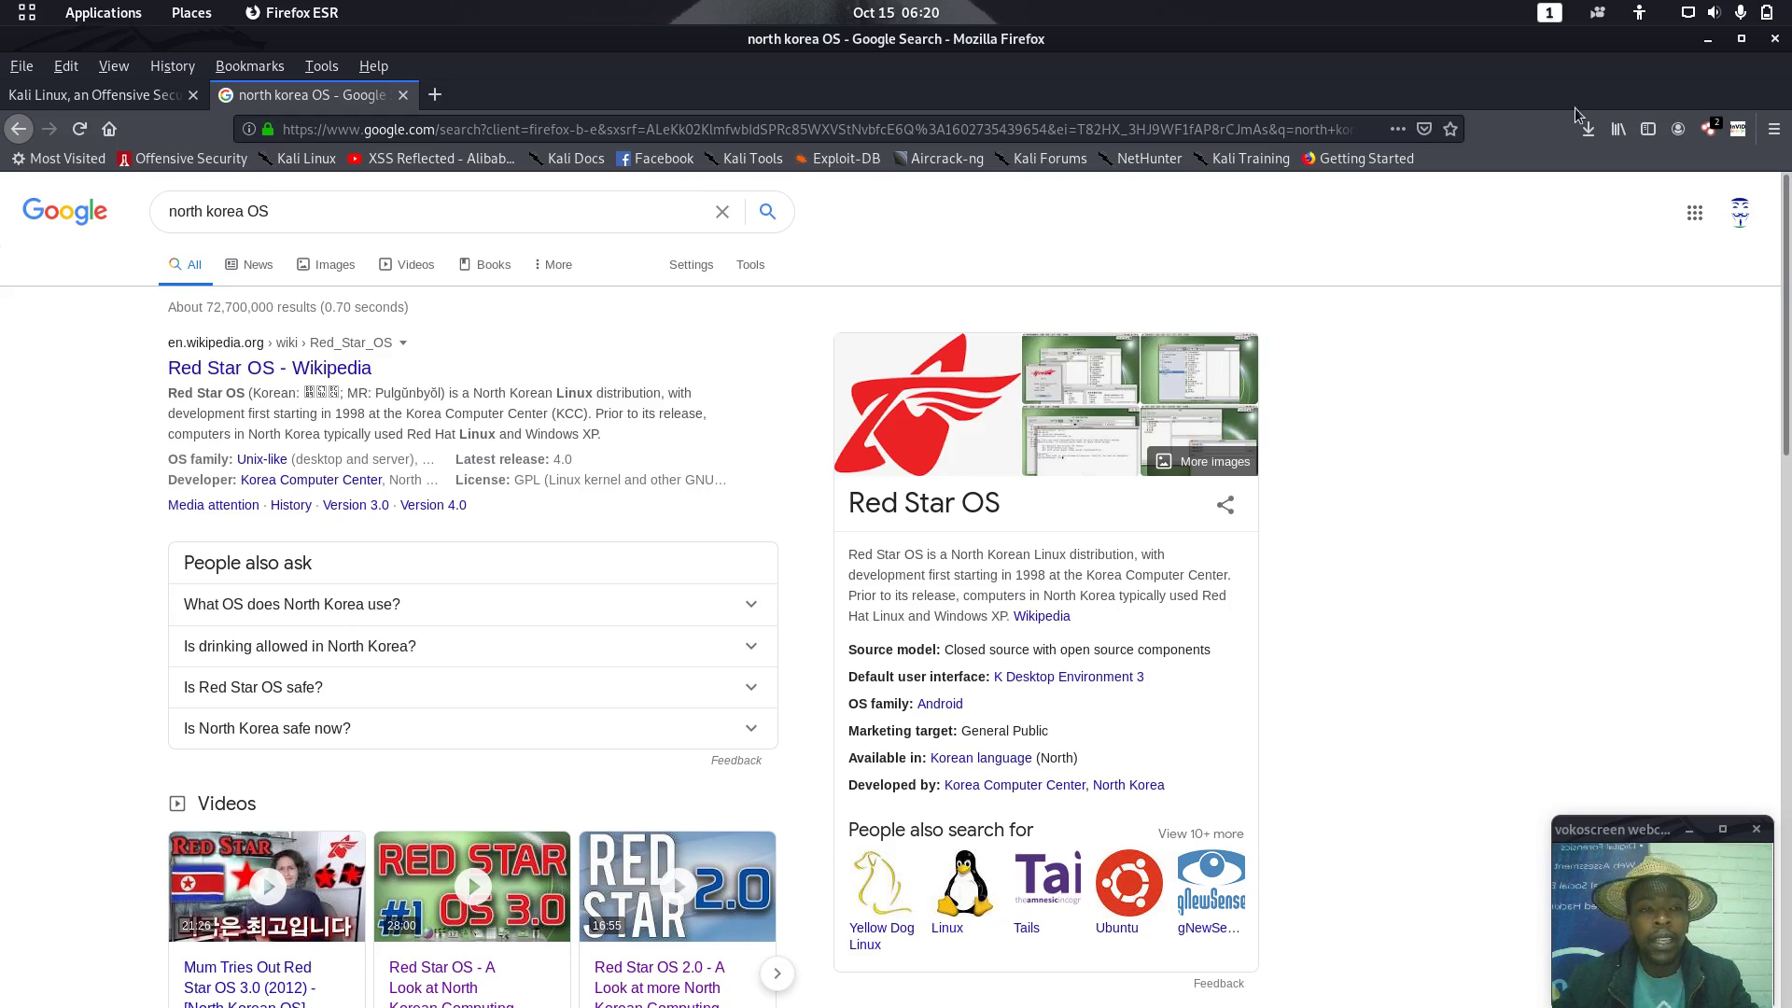
pyautogui.click(1704, 48)
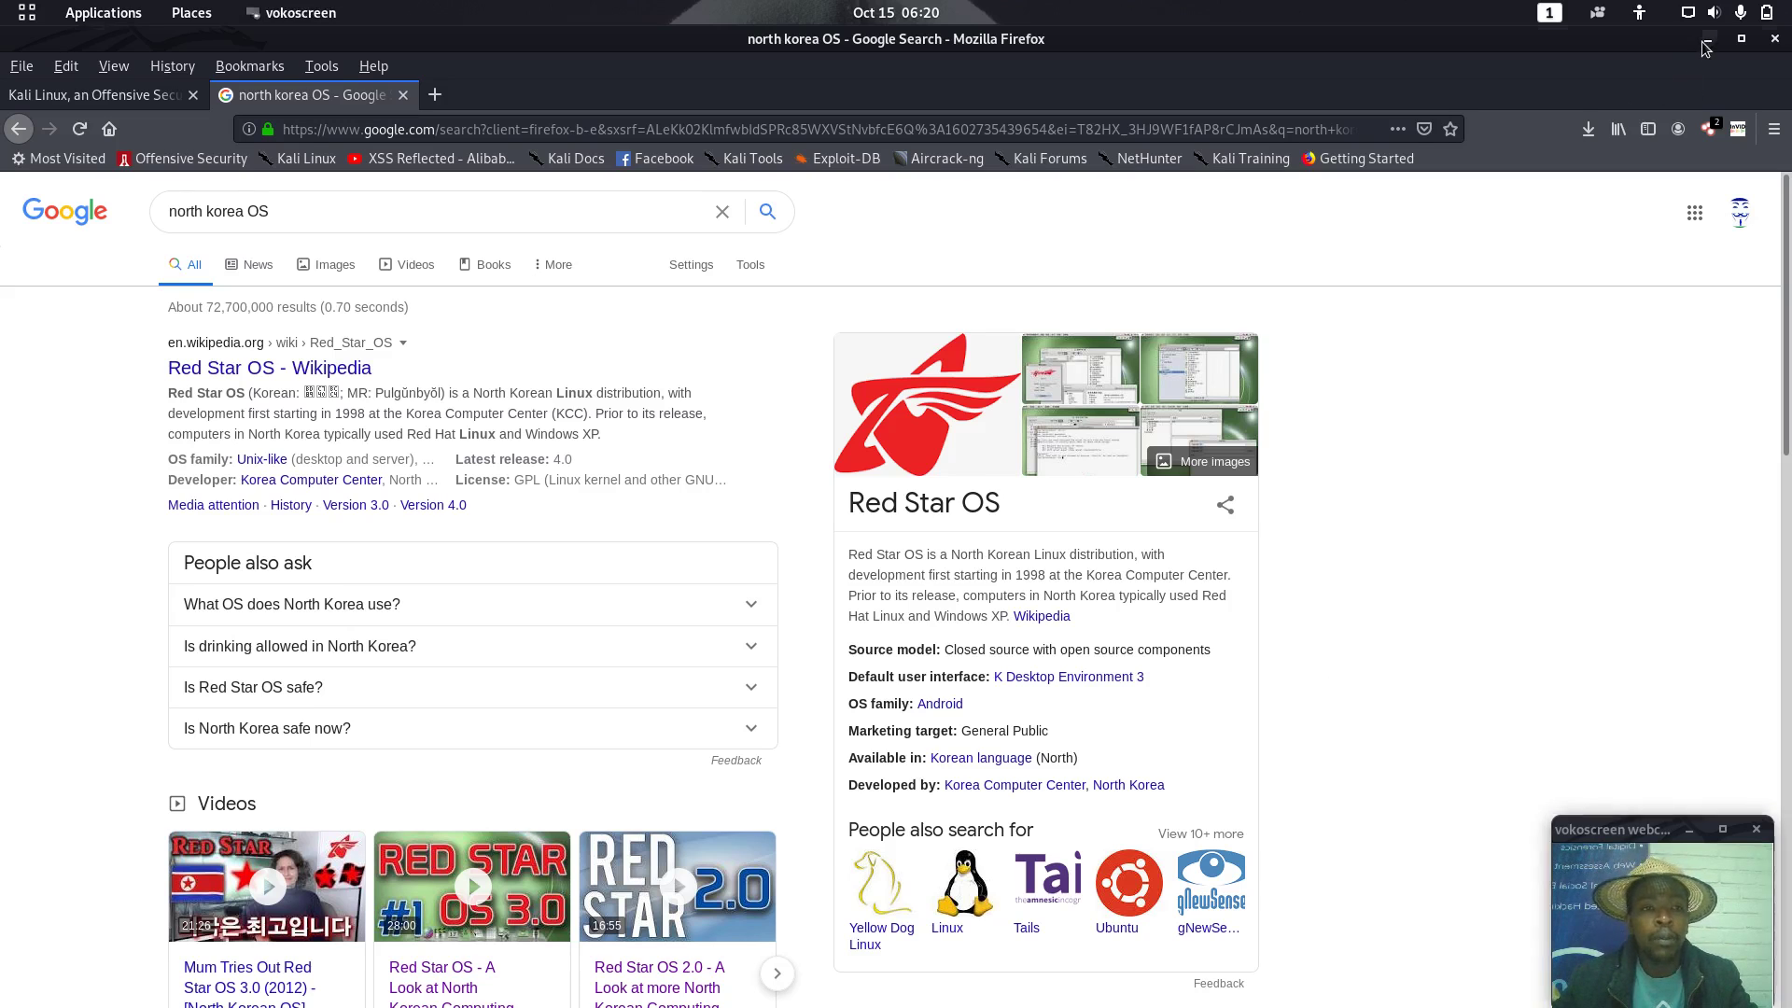